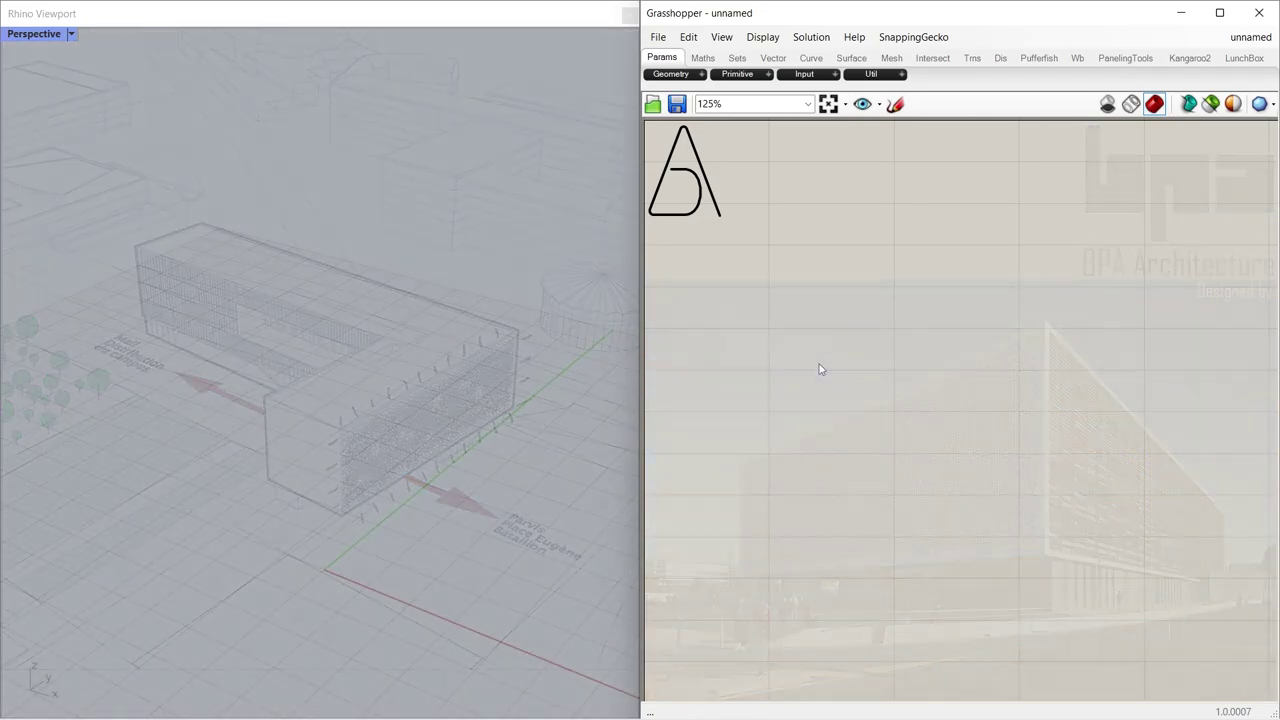
# - Place a Rectangle component on the canvas and feed its plane input from a new XY Plane component
pyautogui.doubleClick(820, 366)
pyautogui.write('rect')
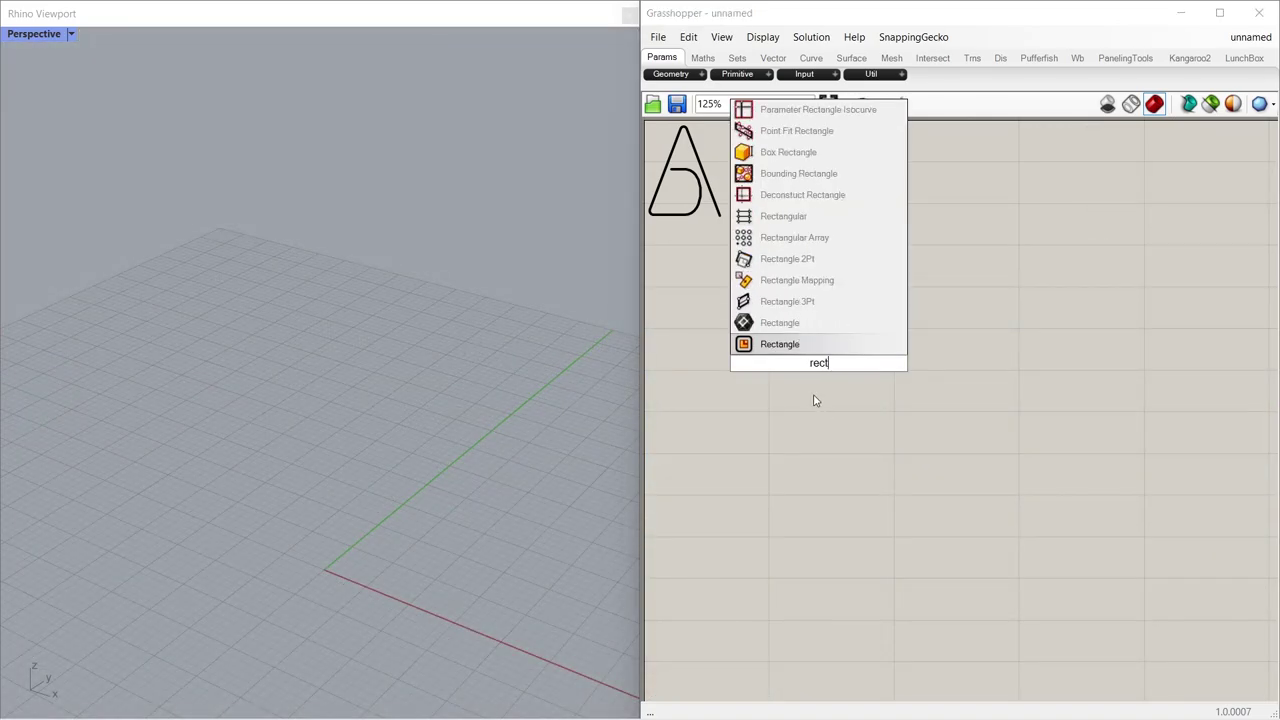
pyautogui.click(793, 344)
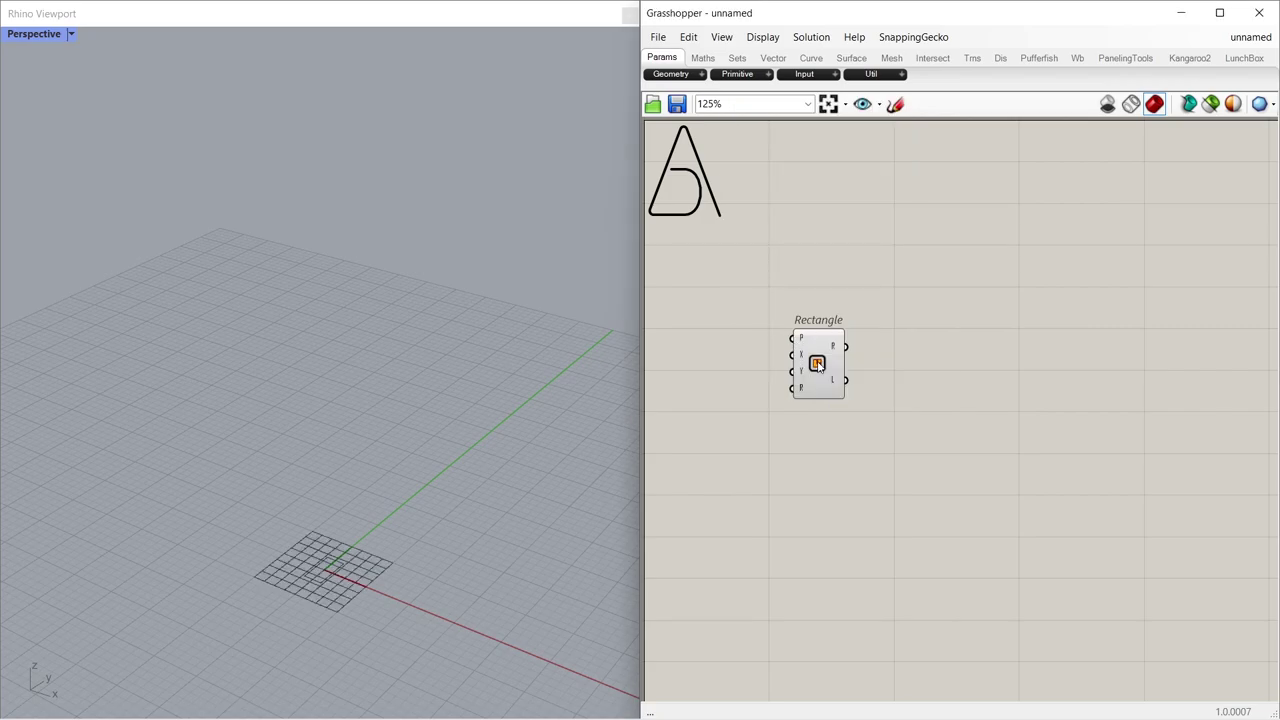
pyautogui.doubleClick(754, 358)
pyautogui.write('xy')
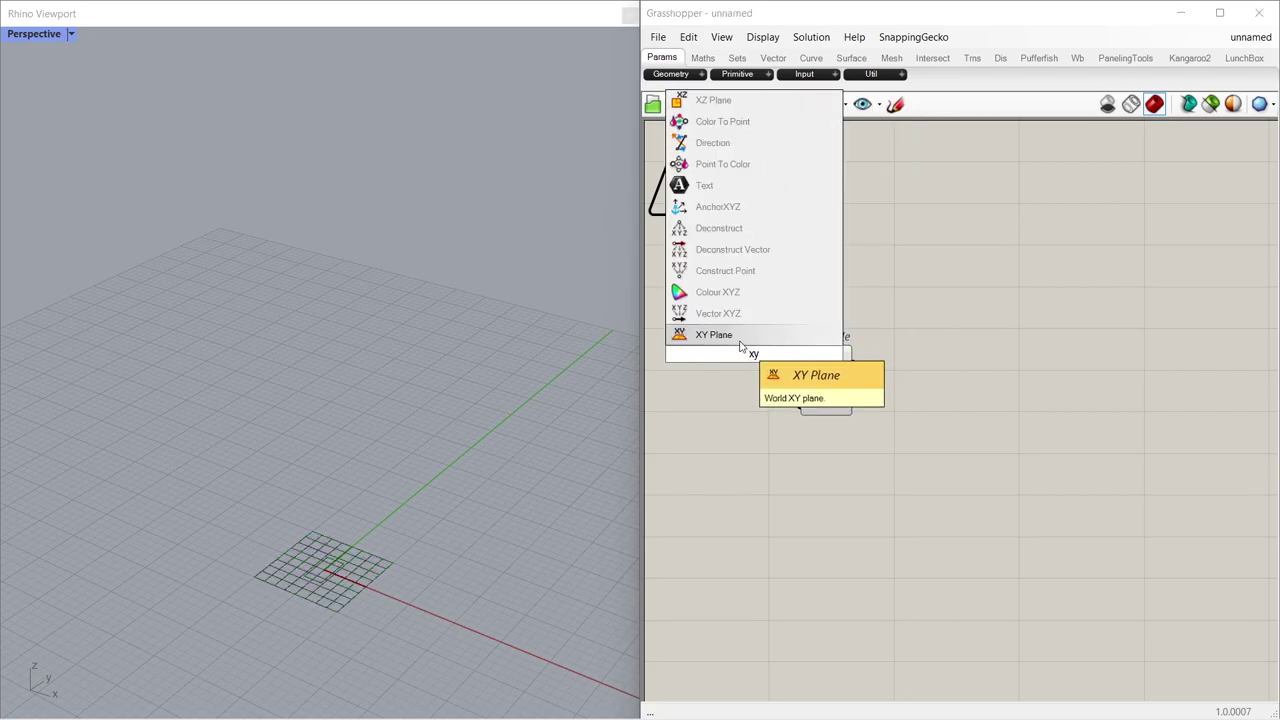
pyautogui.click(740, 342)
pyautogui.moveTo(780, 354); pyautogui.dragTo(750, 334)
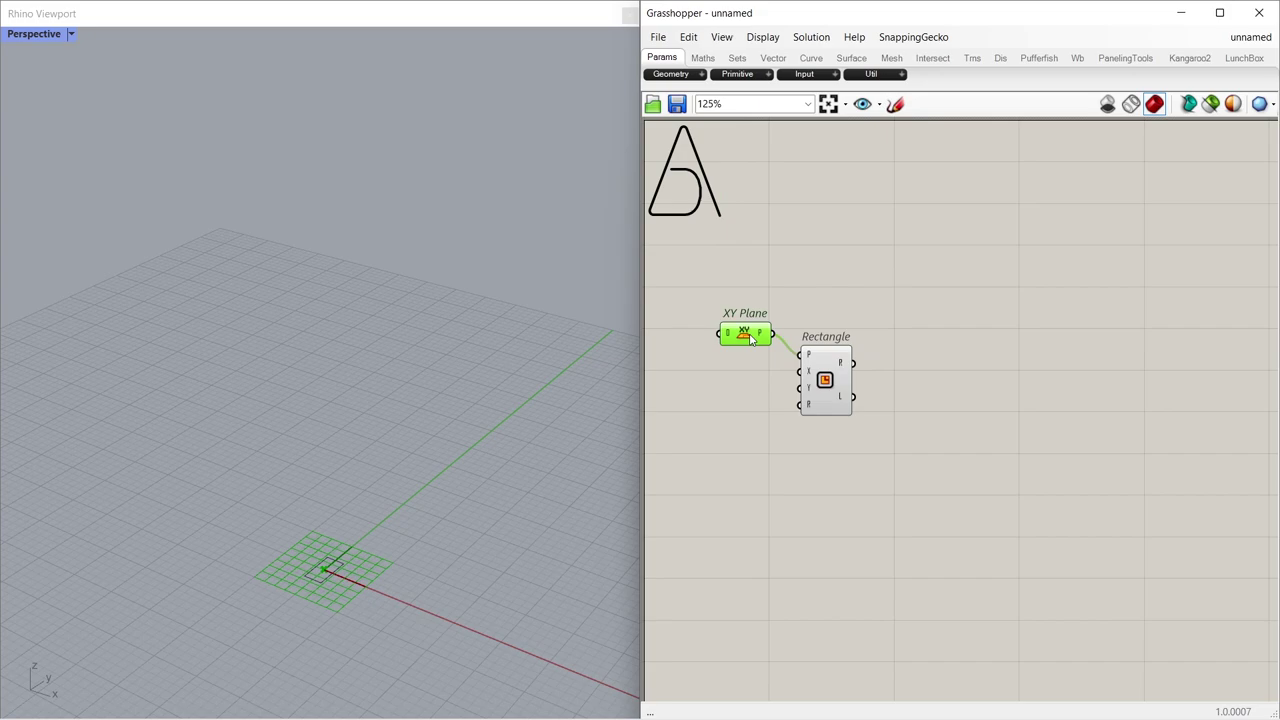
# - Add a number slider ranging from -12 to 0, set at -12, and connect it to the Rectangle's X size
pyautogui.click(742, 388)
pyautogui.doubleClick(737, 380)
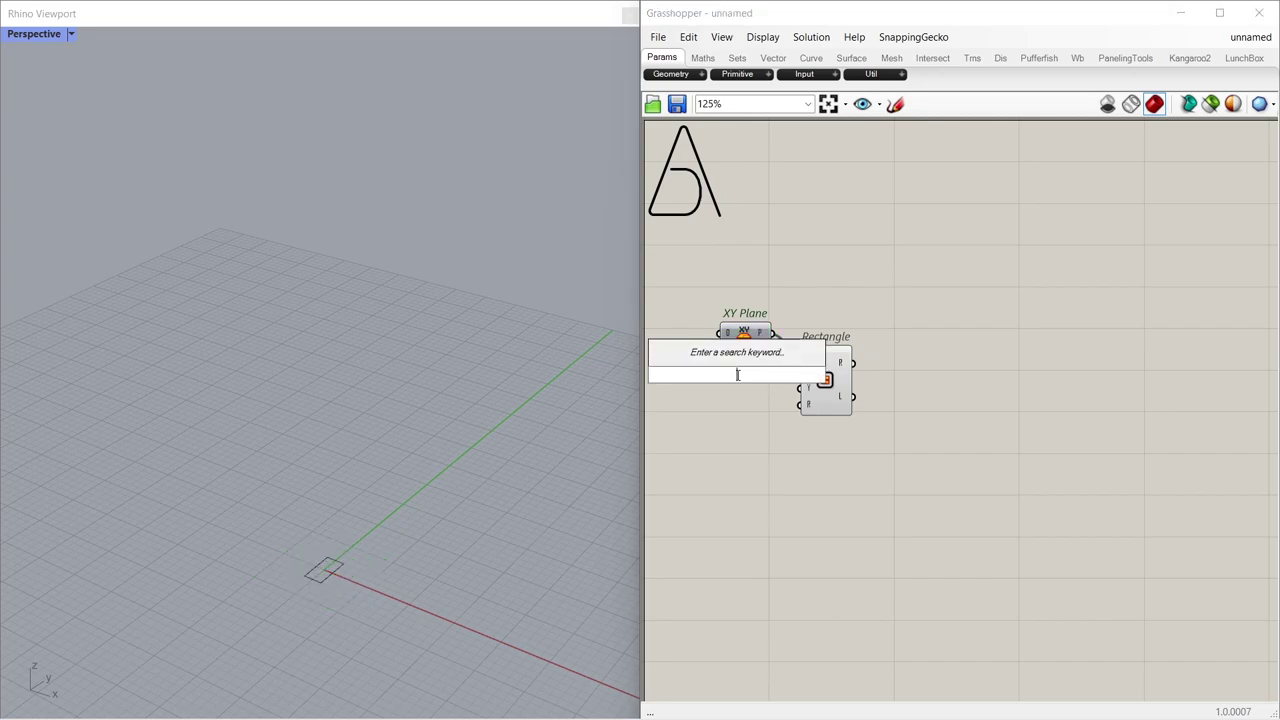
pyautogui.write('-12')
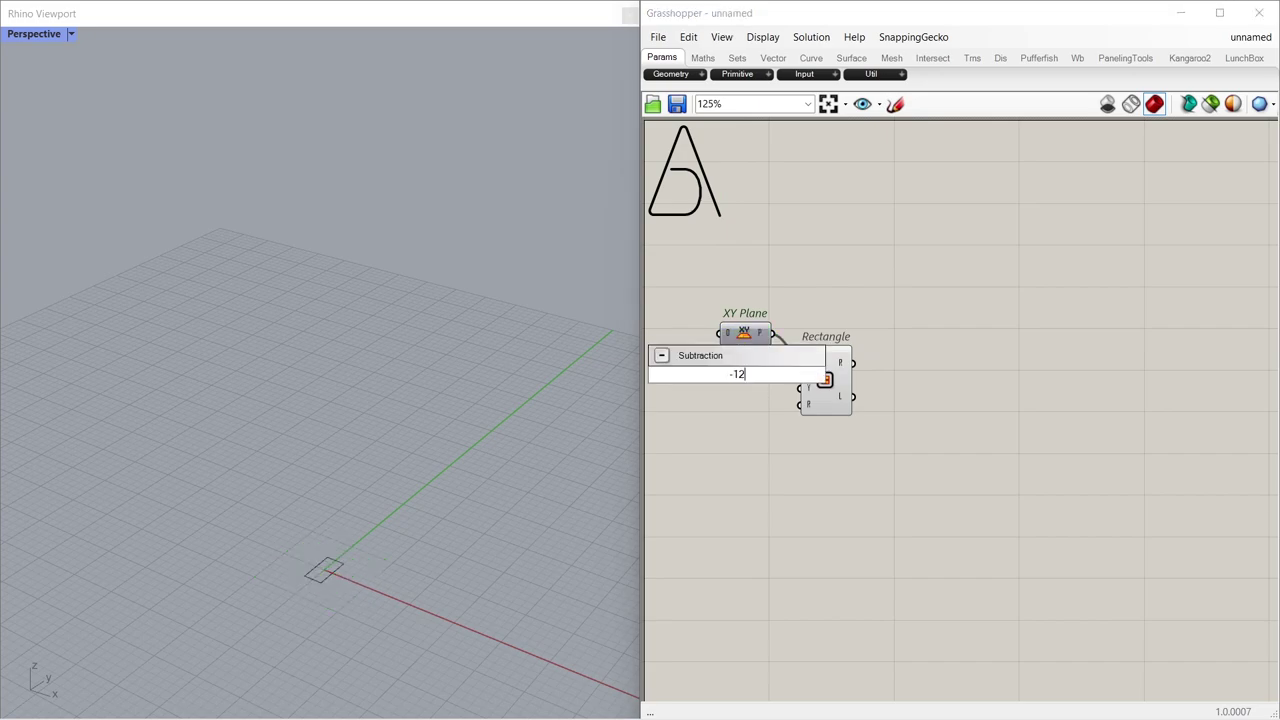
pyautogui.write('<0')
pyautogui.press('Return')
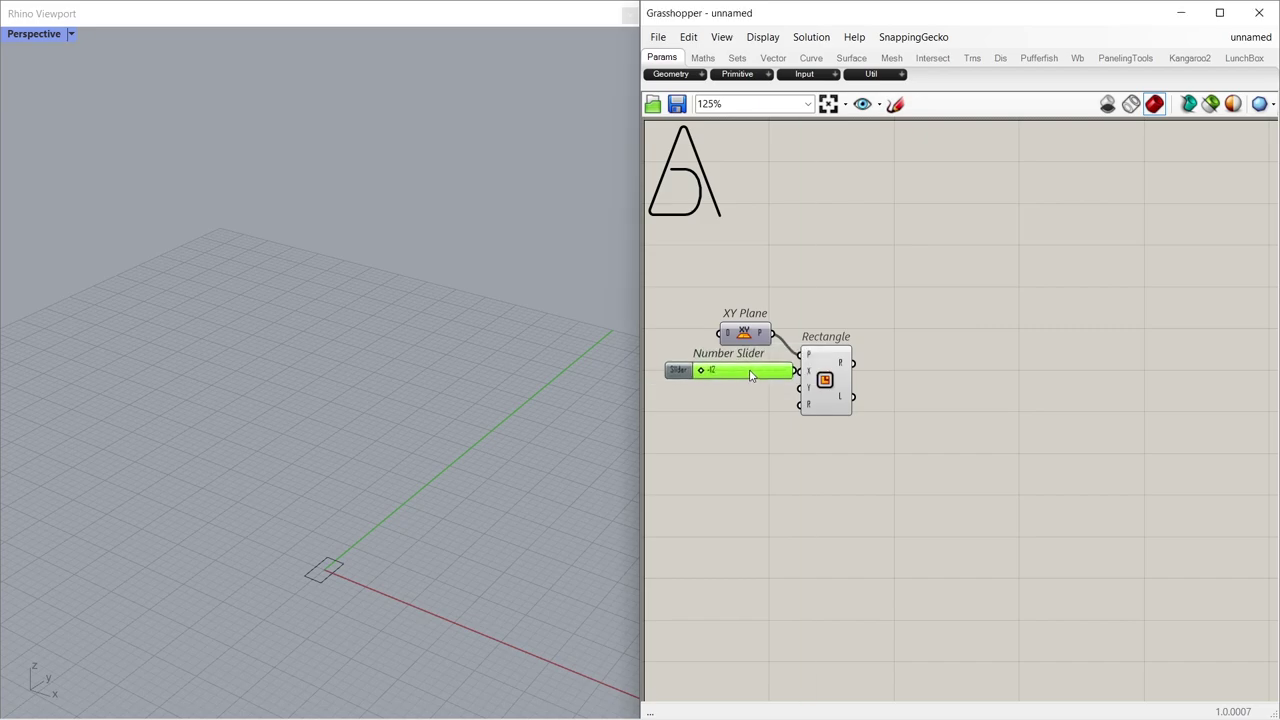
pyautogui.moveTo(787, 374); pyautogui.dragTo(800, 372)
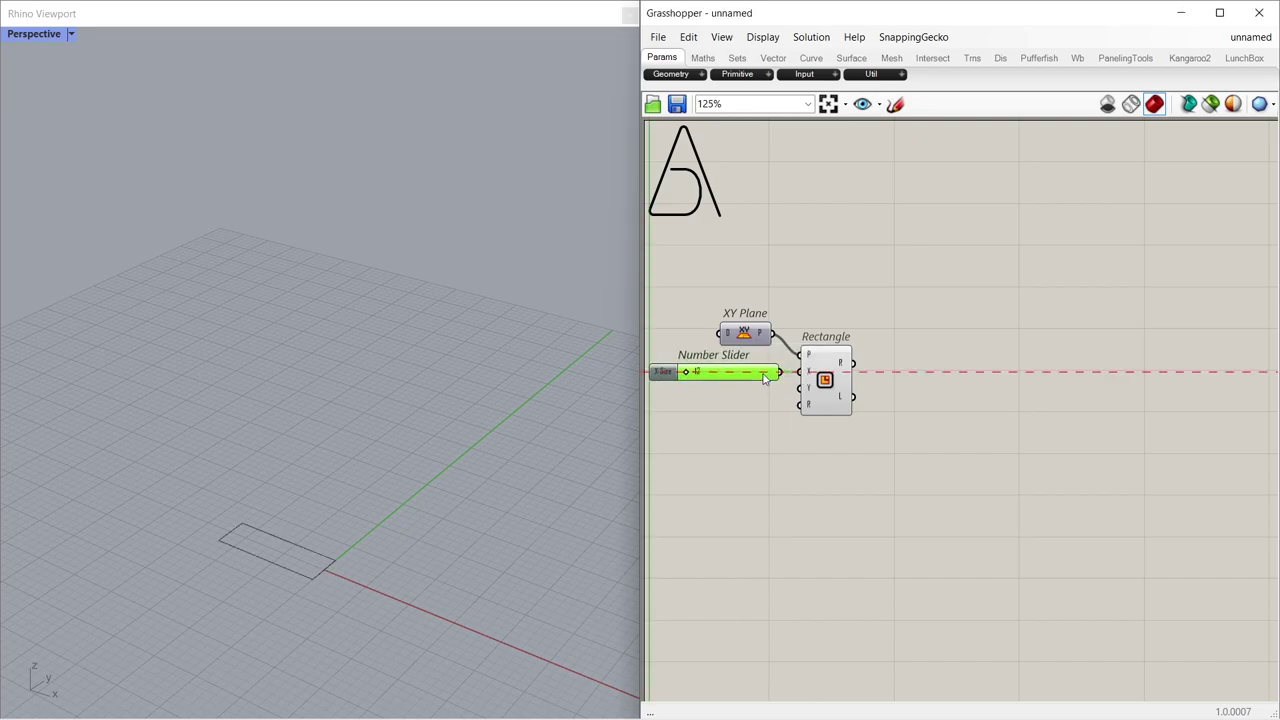
# - Add a number slider with the value 68 and connect it to the Rectangle's Y size
pyautogui.doubleClick(720, 401)
pyautogui.write('68')
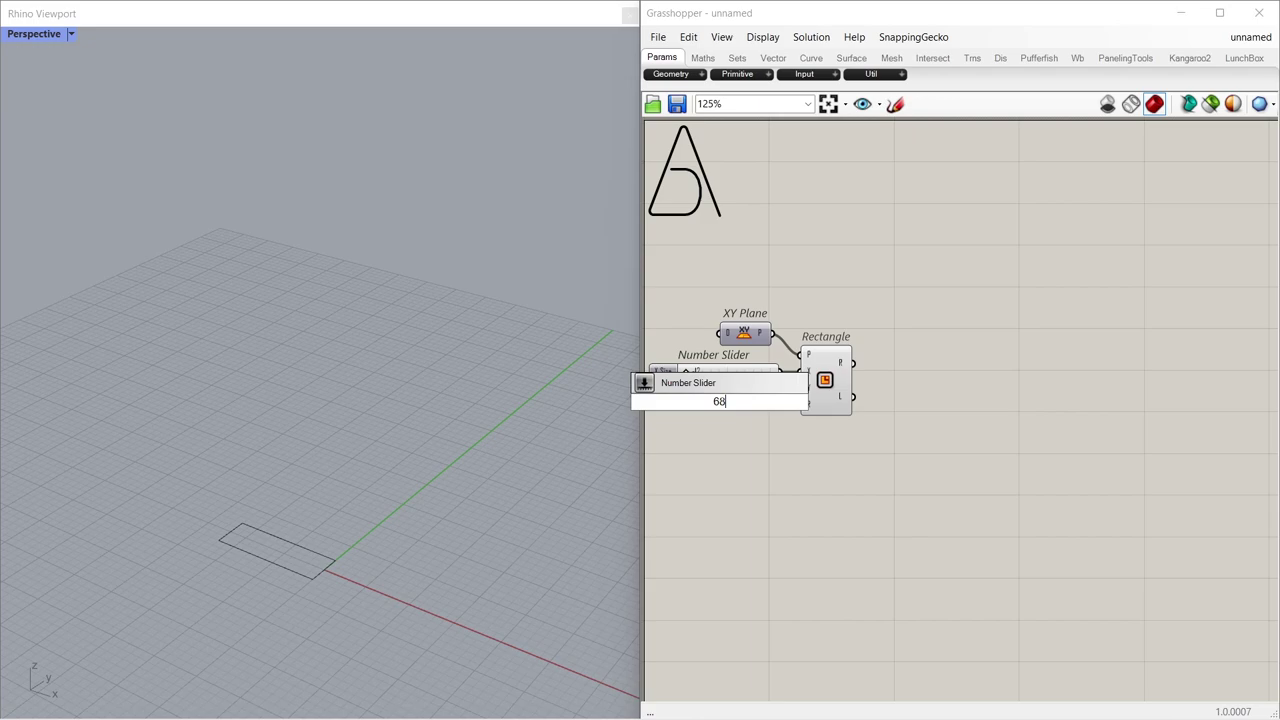
pyautogui.press('Return')
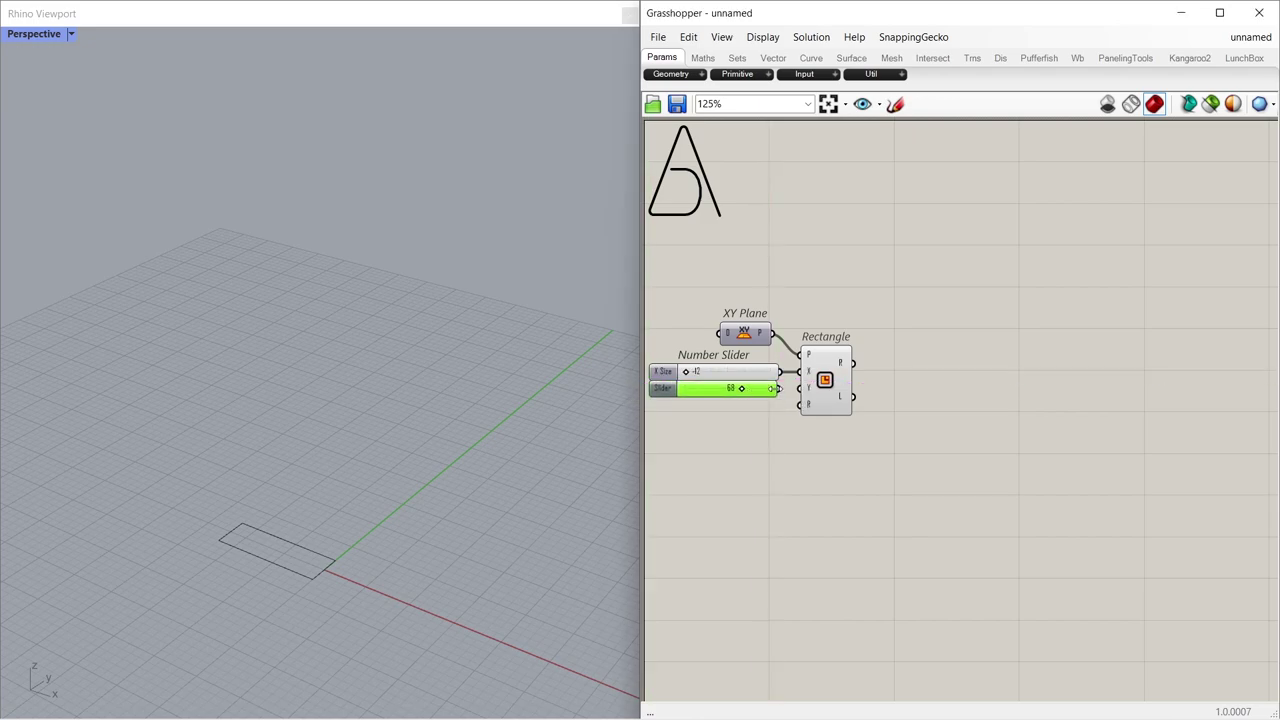
pyautogui.moveTo(780, 388); pyautogui.dragTo(799, 389)
# - Add a second Rectangle component below the first and base it on the same XY Plane
pyautogui.doubleClick(811, 452)
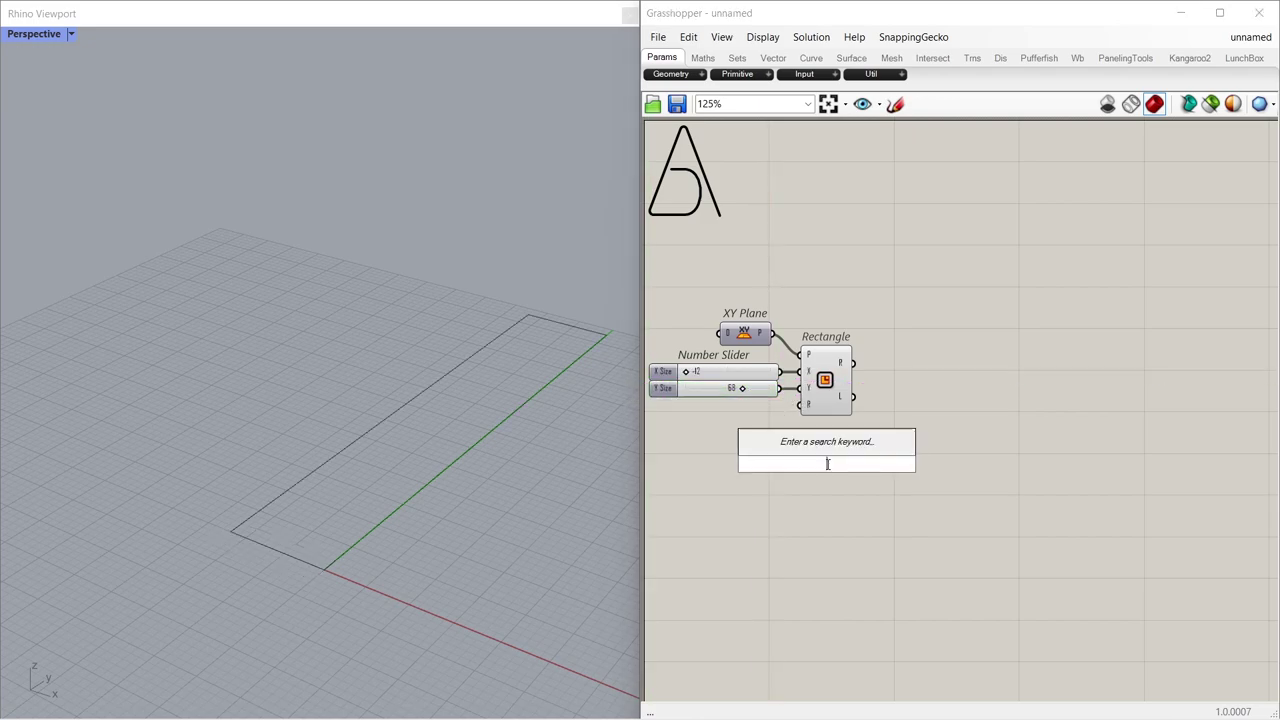
pyautogui.write('rect')
pyautogui.click(810, 451)
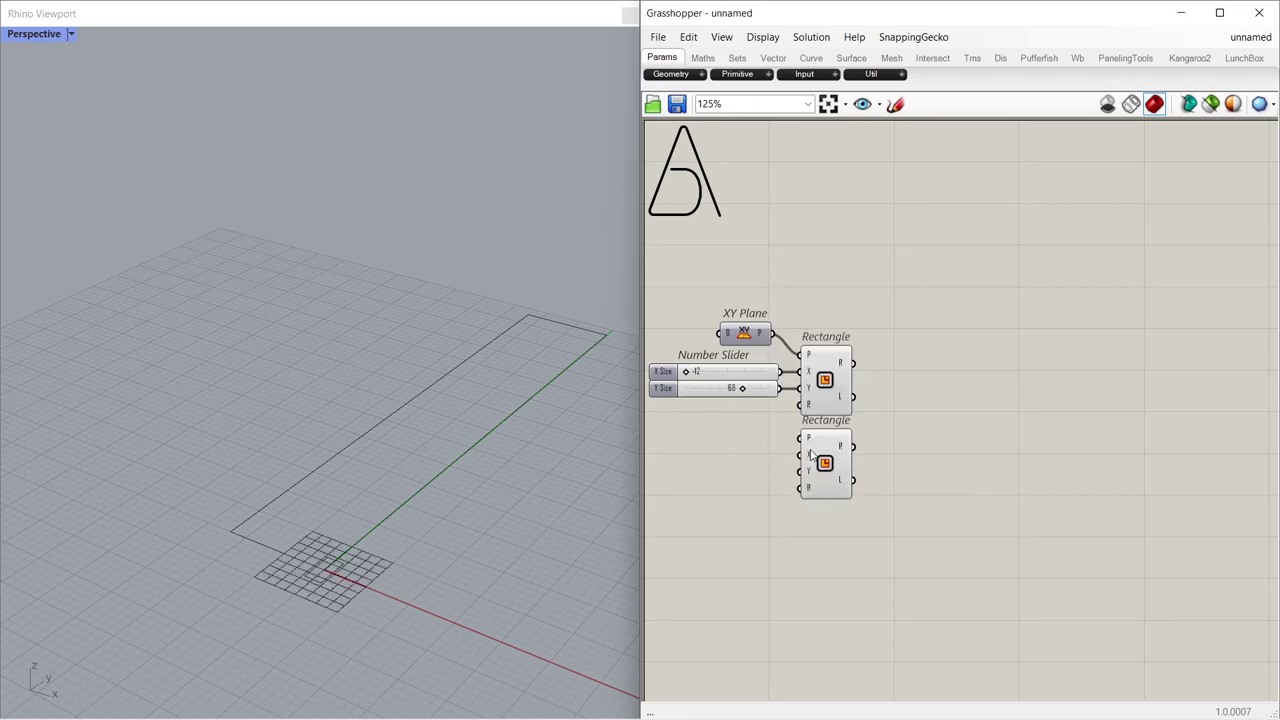
pyautogui.click(811, 455)
pyautogui.moveTo(752, 337); pyautogui.dragTo(761, 431)
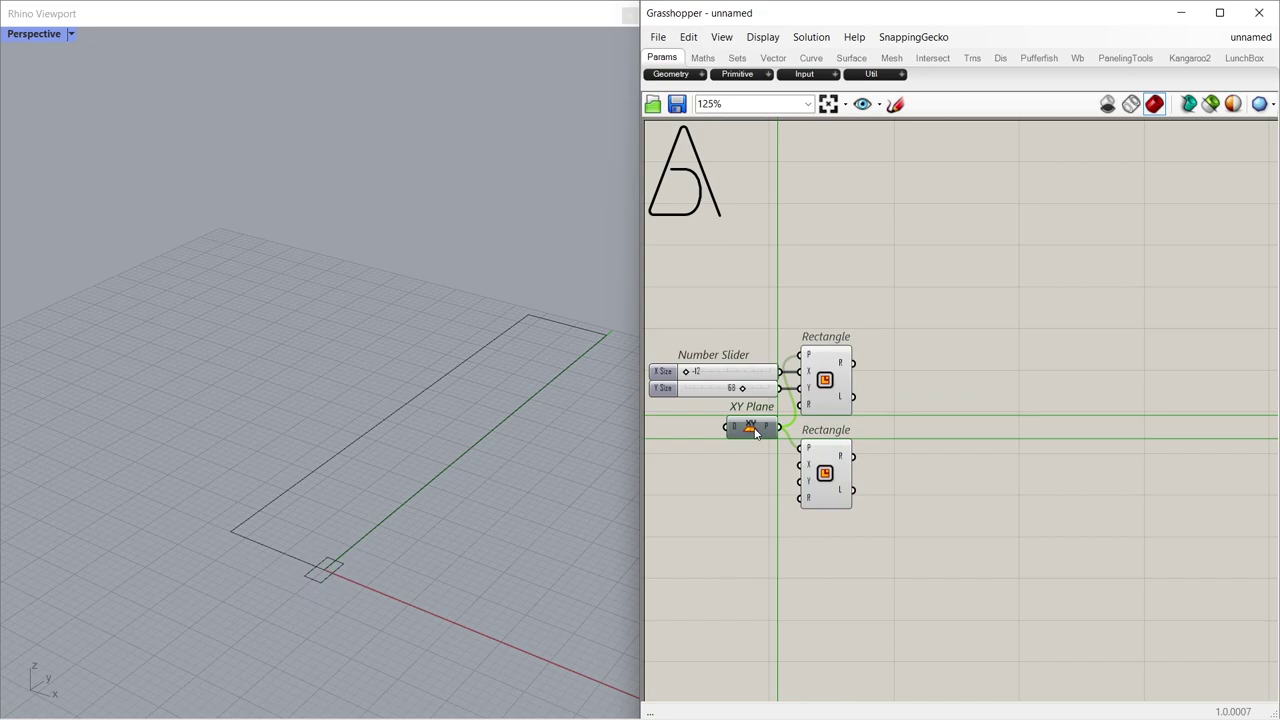
# - Add a number slider ranging from -38 to 0, set at -38, and connect it to the second Rectangle's X size
pyautogui.click(724, 466)
pyautogui.doubleClick(719, 478)
pyautogui.write('-')
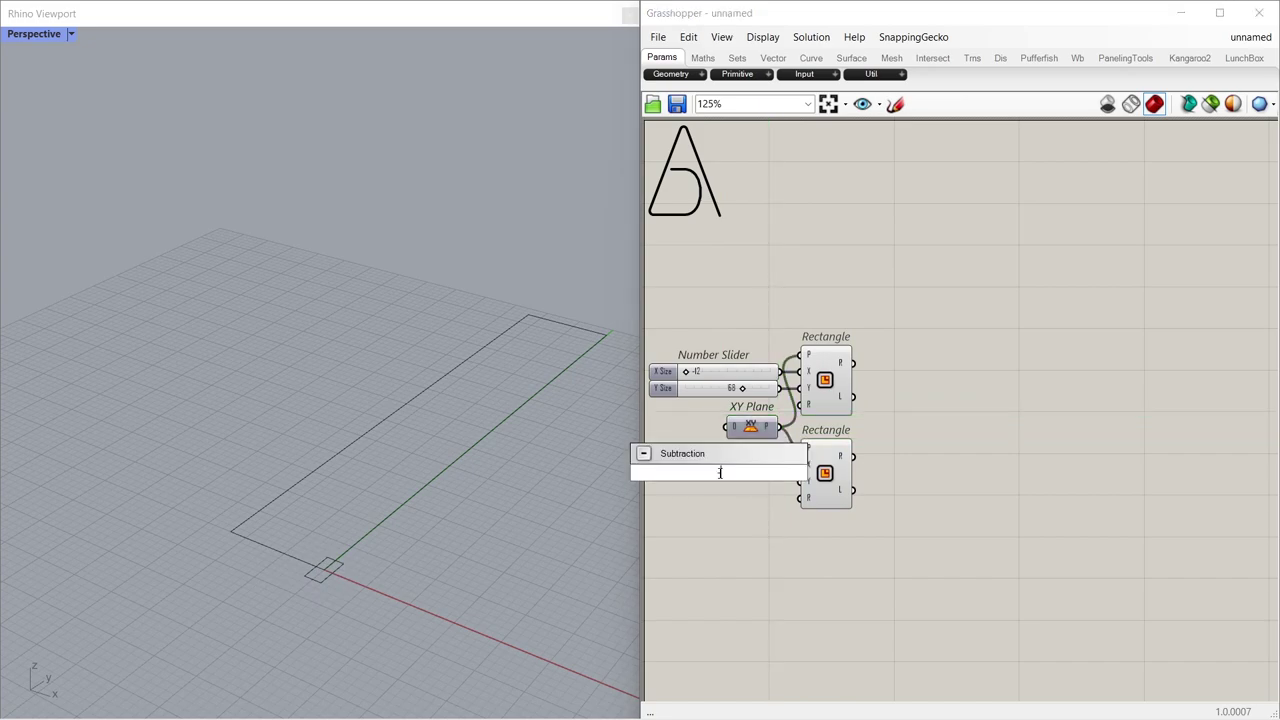
pyautogui.write('38<0')
pyautogui.press('Return')
pyautogui.moveTo(783, 474); pyautogui.dragTo(749, 472)
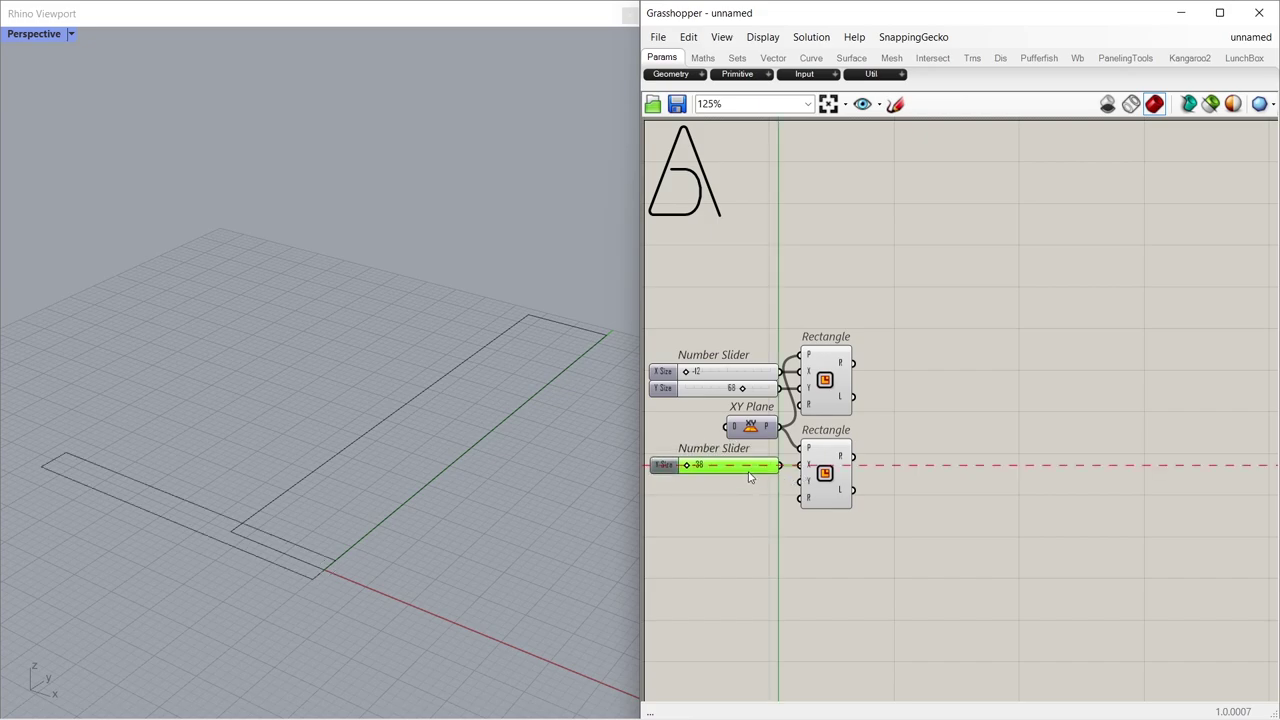
# - Add a number slider with the value 12 and connect it to the second Rectangle's Y size
pyautogui.click(721, 501)
pyautogui.doubleClick(721, 499)
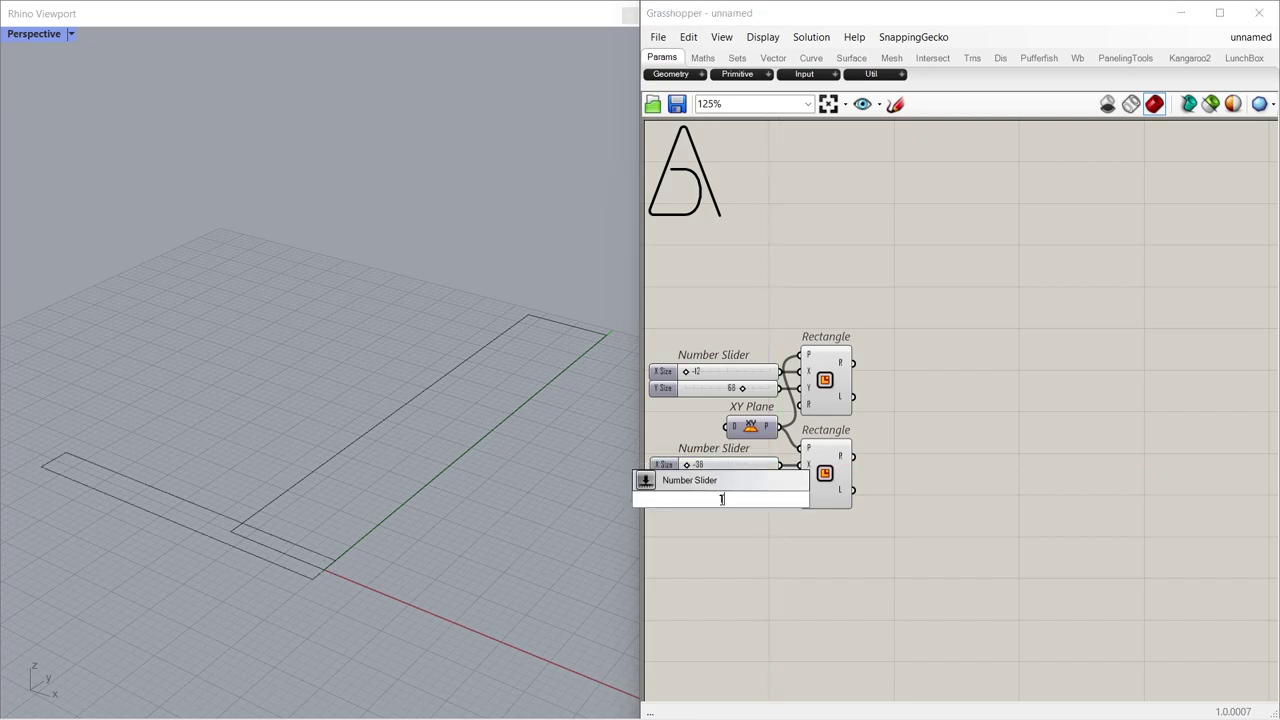
pyautogui.press('Return')
pyautogui.moveTo(750, 500); pyautogui.dragTo(807, 482)
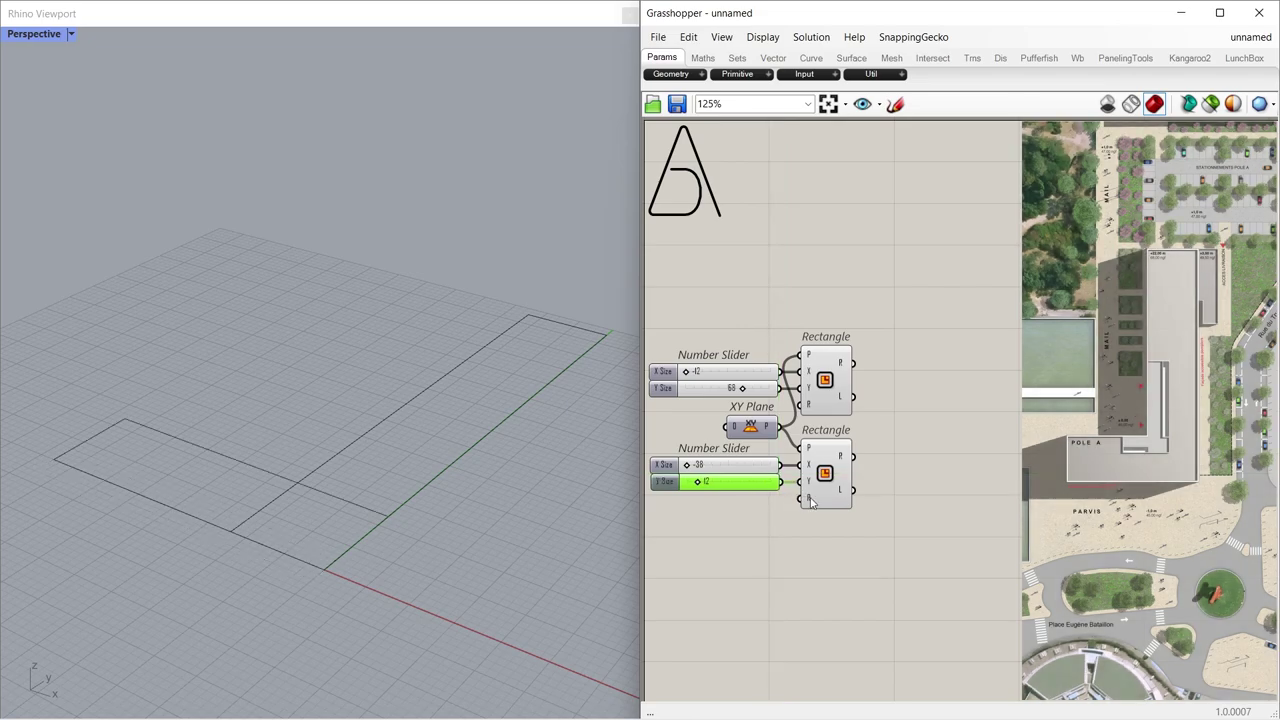
# - Add a Region Union component and connect both Rectangle outputs to its curves input
pyautogui.doubleClick(897, 453)
pyautogui.write('regi')
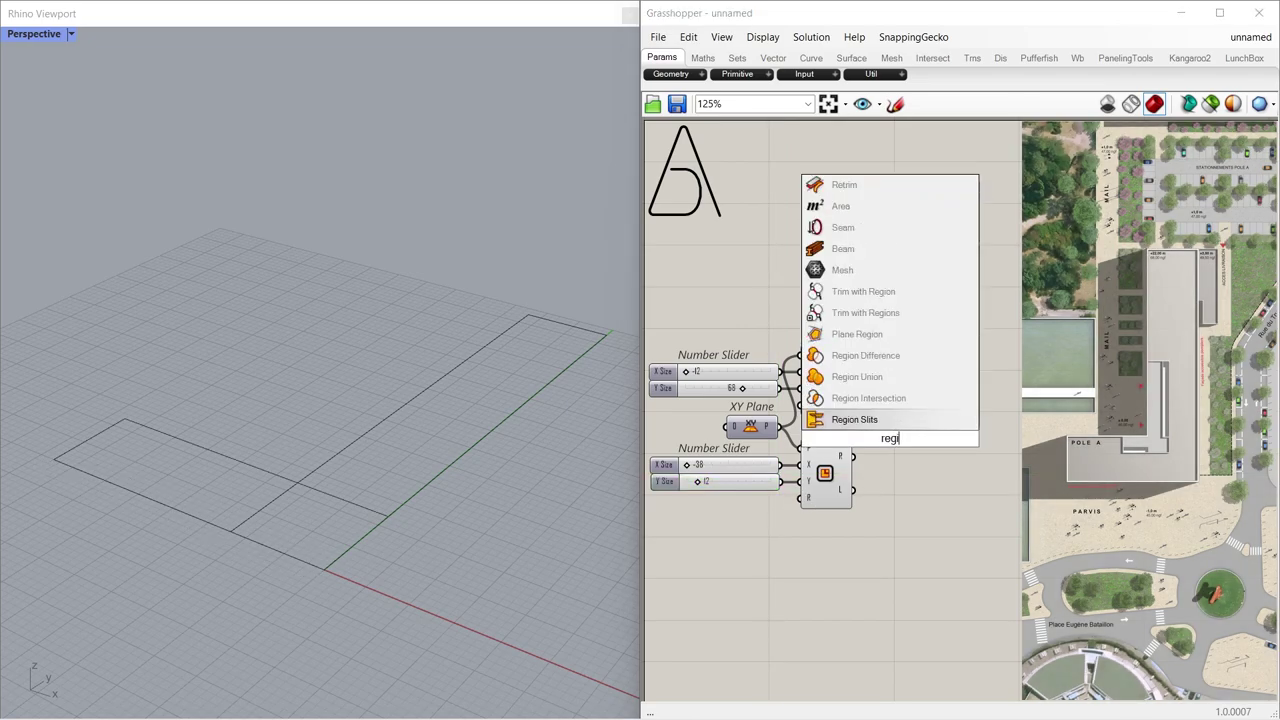
pyautogui.press('Up')
pyautogui.press('Up')
pyautogui.press('Return')
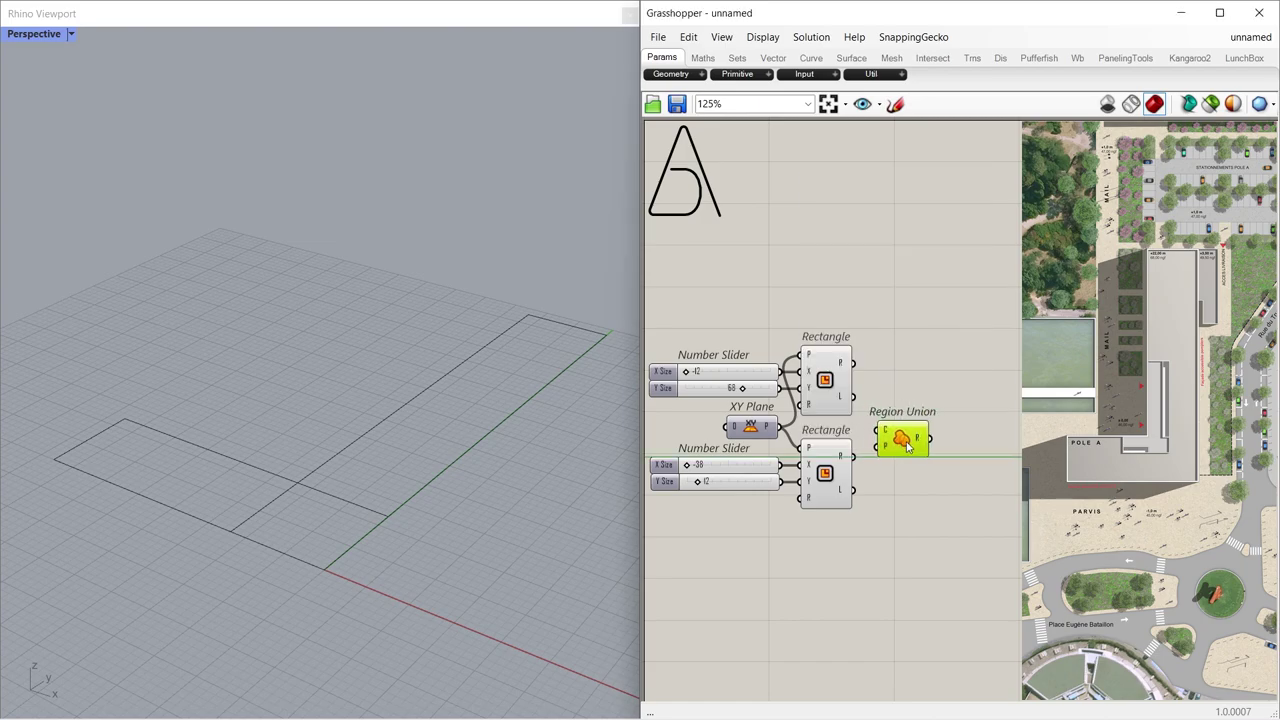
pyautogui.moveTo(907, 445); pyautogui.dragTo(874, 426)
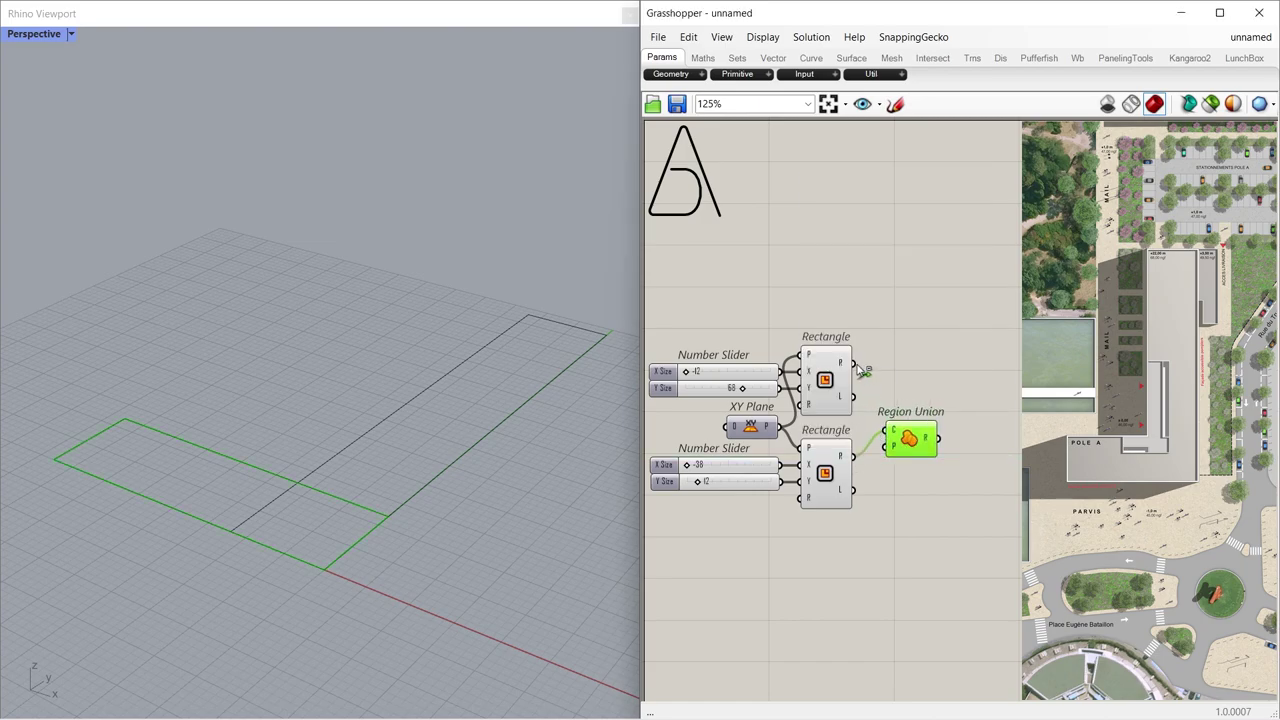
pyautogui.keyDown('shift'); pyautogui.moveTo(858, 366); pyautogui.dragTo(905, 461); pyautogui.keyUp('shift')
# - Turn off the preview of both Rectangle components
pyautogui.moveTo(831, 557); pyautogui.dragTo(821, 377)
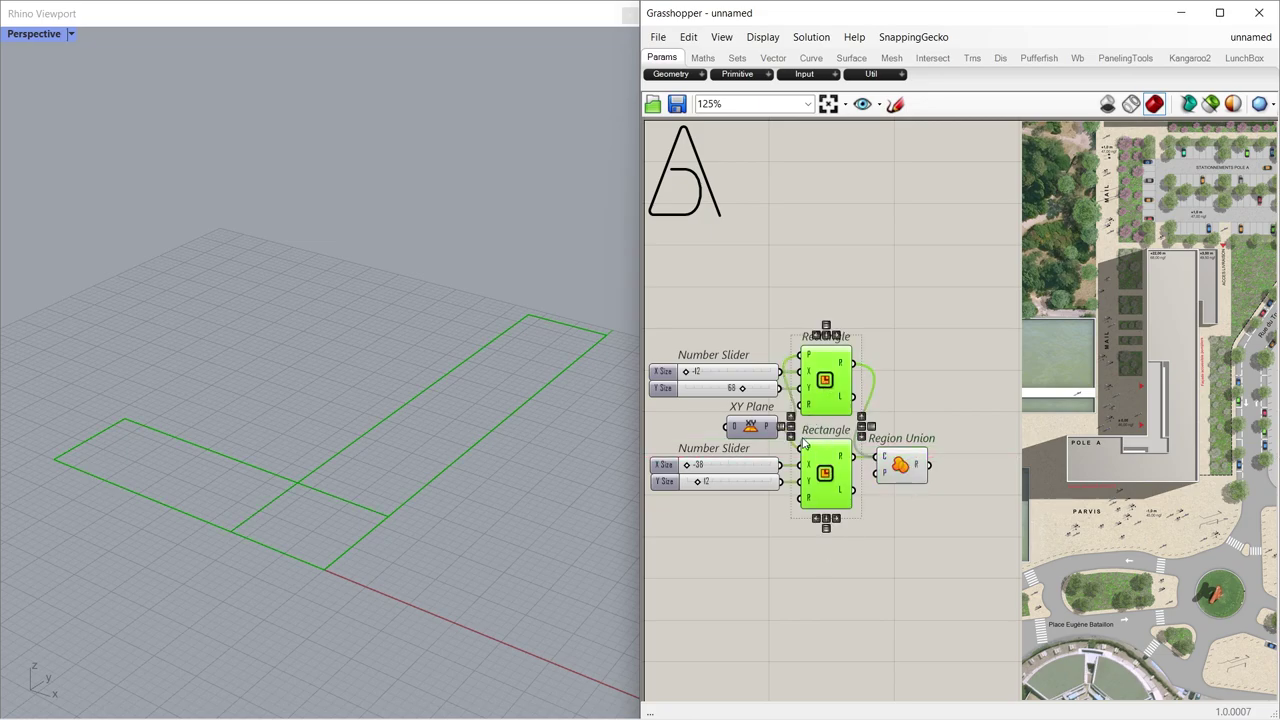
pyautogui.hotkey('ctrl', 'q')
pyautogui.click(897, 506)
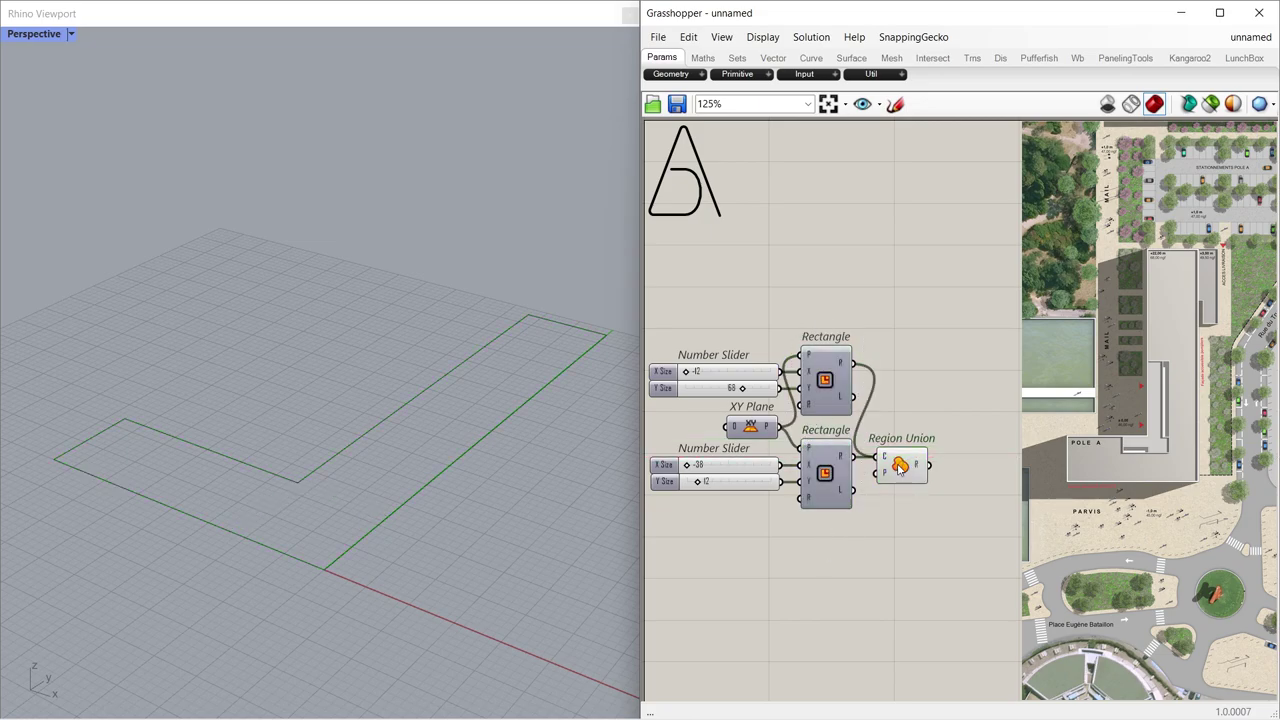
pyautogui.click(899, 468)
pyautogui.click(967, 485)
# - Add an Extrude component and connect the Region Union result to its base input
pyautogui.doubleClick(971, 472)
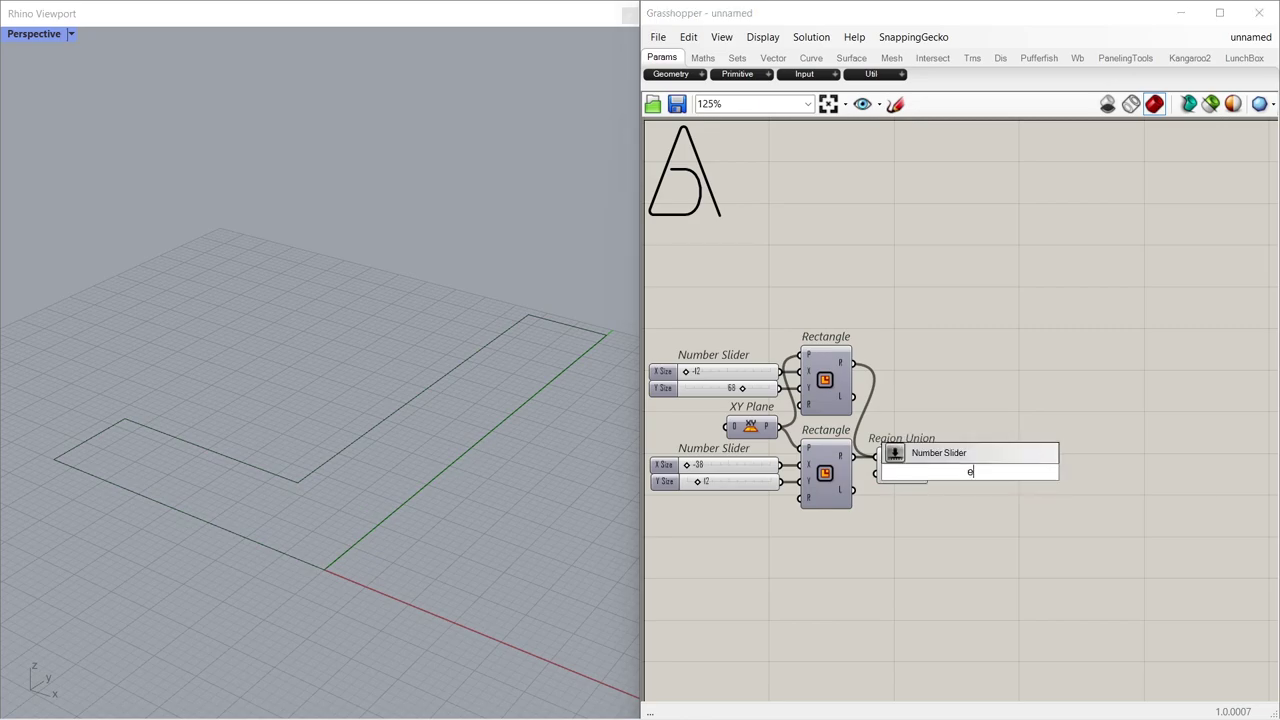
pyautogui.write('extr')
pyautogui.click(953, 460)
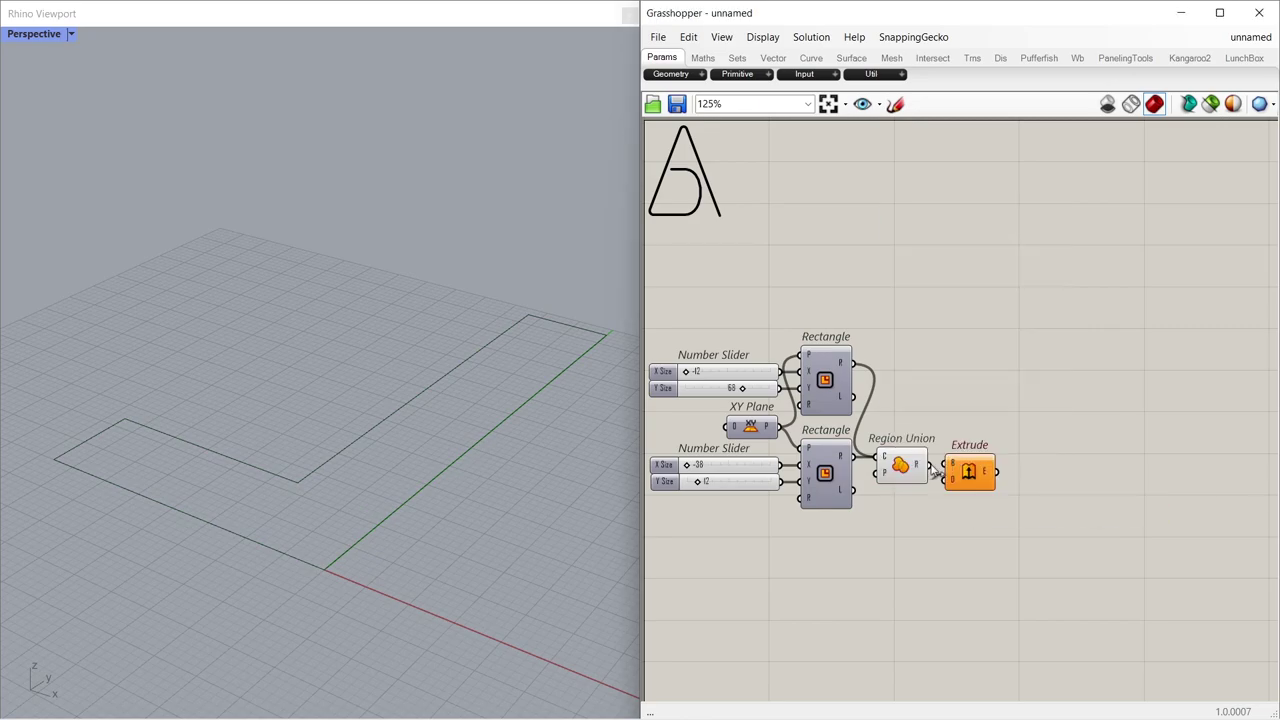
pyautogui.moveTo(931, 465); pyautogui.dragTo(963, 473)
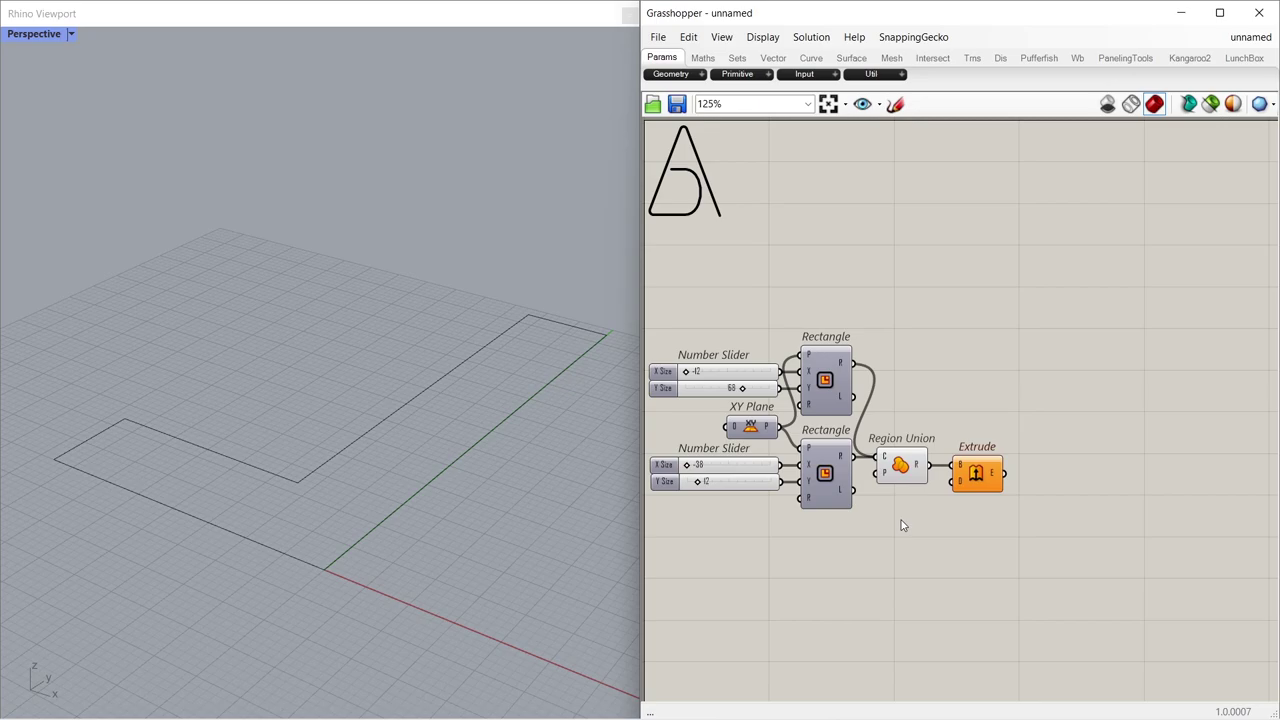
# - Add a Unit Z vector and connect it to the Extrude component's direction input
pyautogui.doubleClick(903, 523)
pyautogui.write('z')
pyautogui.click(850, 502)
pyautogui.moveTo(930, 535); pyautogui.dragTo(955, 481)
# - Add a number slider with the value 3.5 and connect it to the Unit Z factor
pyautogui.doubleClick(800, 540)
pyautogui.write('3')
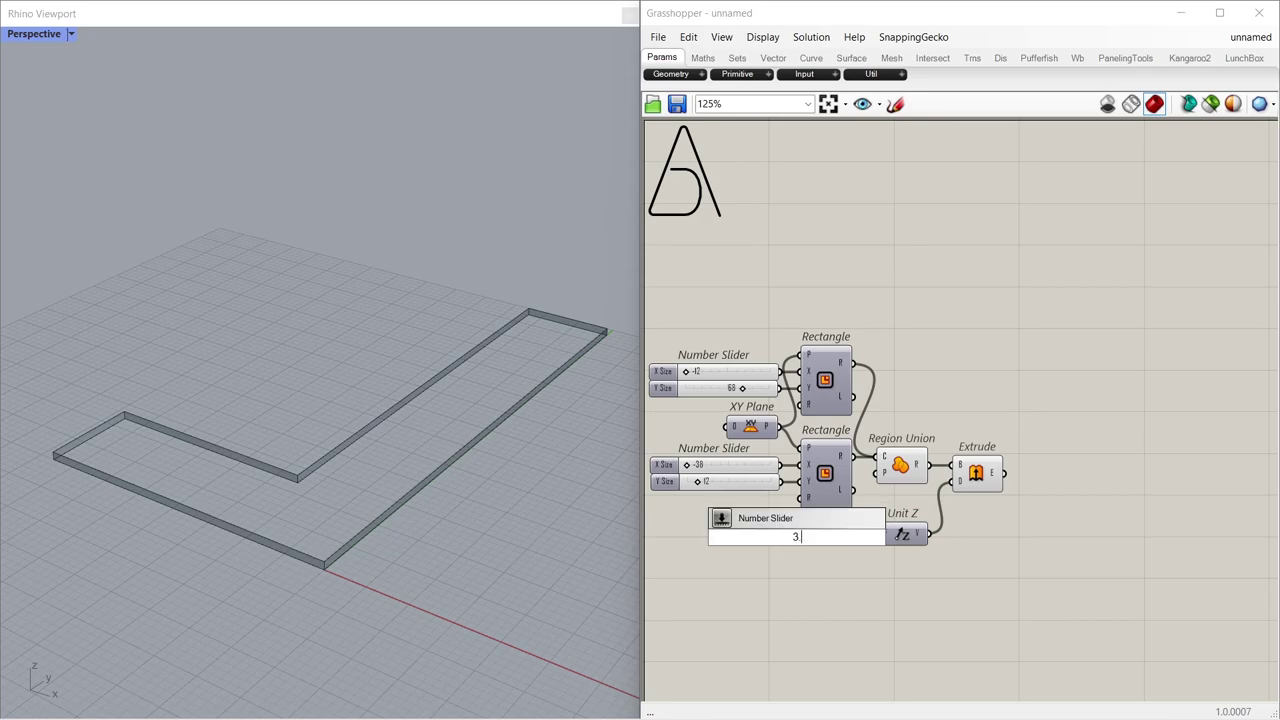
pyautogui.write('.5')
pyautogui.press('Return')
pyautogui.moveTo(841, 536)
pyautogui.mouseDown()
pyautogui.moveTo(888, 533)
pyautogui.moveTo(838, 537)
pyautogui.mouseUp()
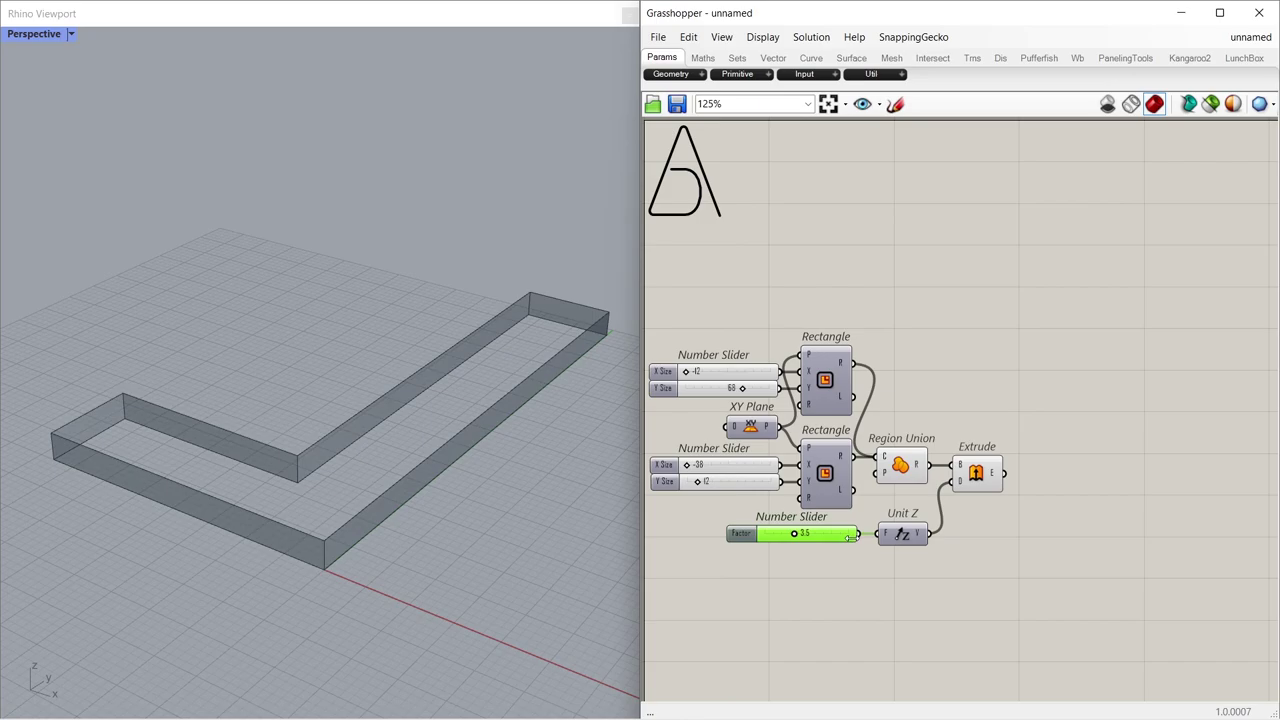
pyautogui.click(888, 551)
# - Add a Brep Edges component and connect the Extrude output to its brep input
pyautogui.click(902, 466)
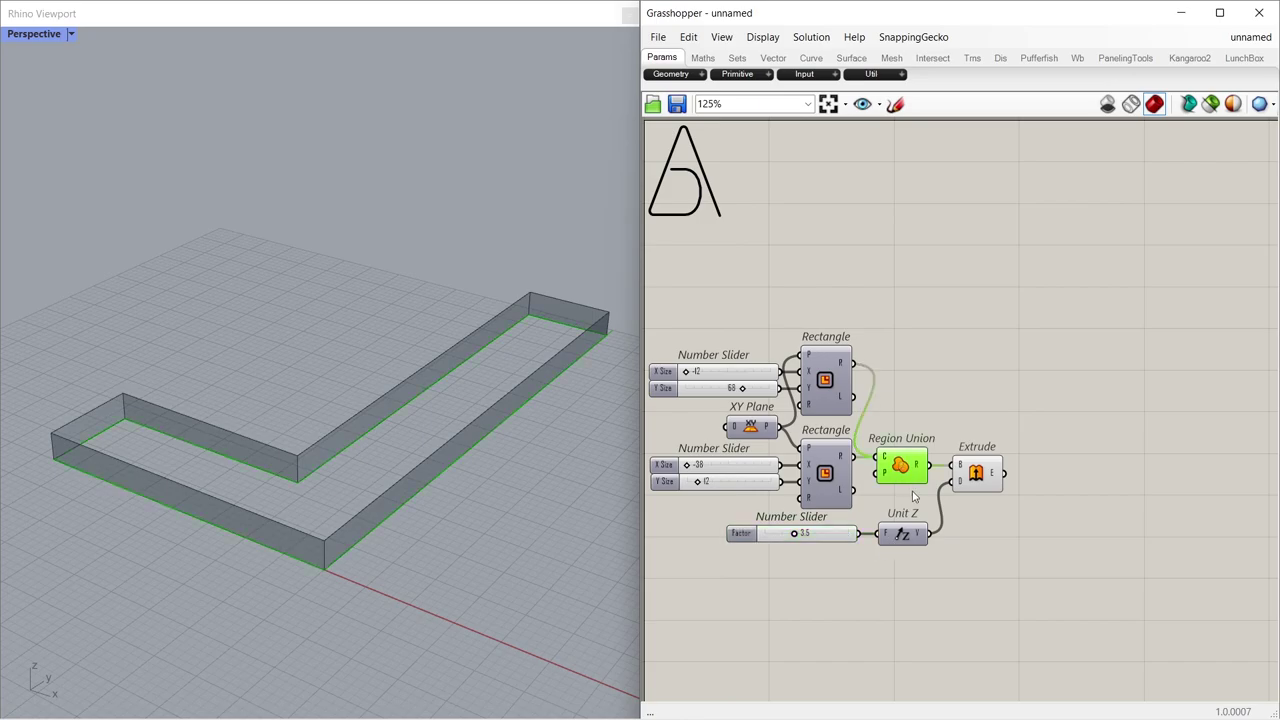
pyautogui.click(913, 496)
pyautogui.click(975, 473)
pyautogui.doubleClick(1030, 476)
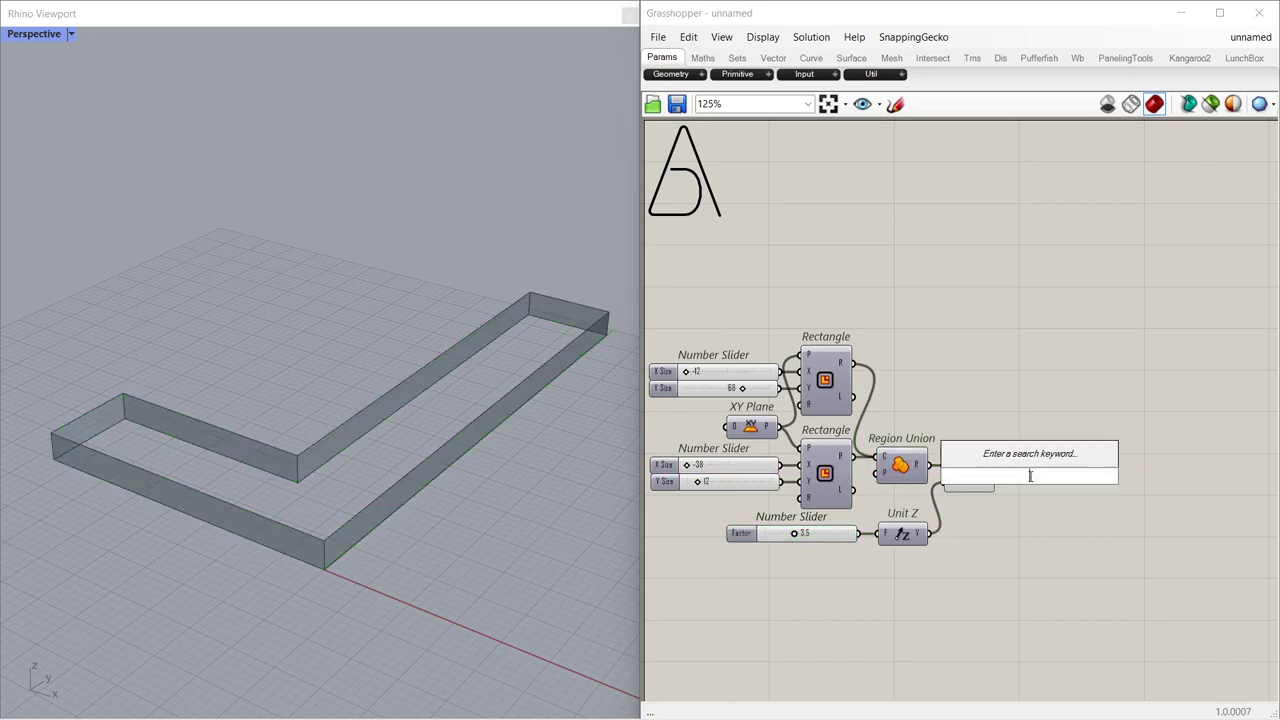
pyautogui.write('edge')
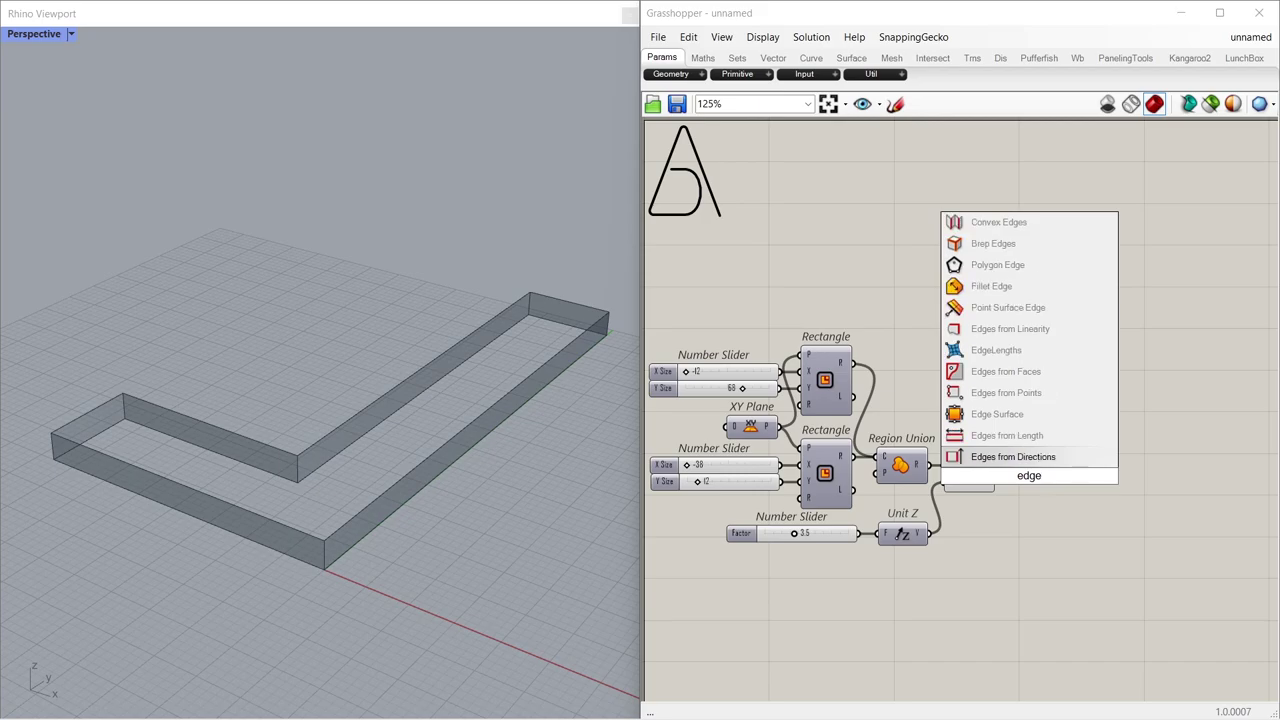
pyautogui.press('Up')
pyautogui.press('Up')
pyautogui.press('Up')
pyautogui.press('Up')
pyautogui.press('Up')
pyautogui.press('Up')
pyautogui.press('Up')
pyautogui.press('Up')
pyautogui.press('Up')
pyautogui.press('Up')
pyautogui.press('Return')
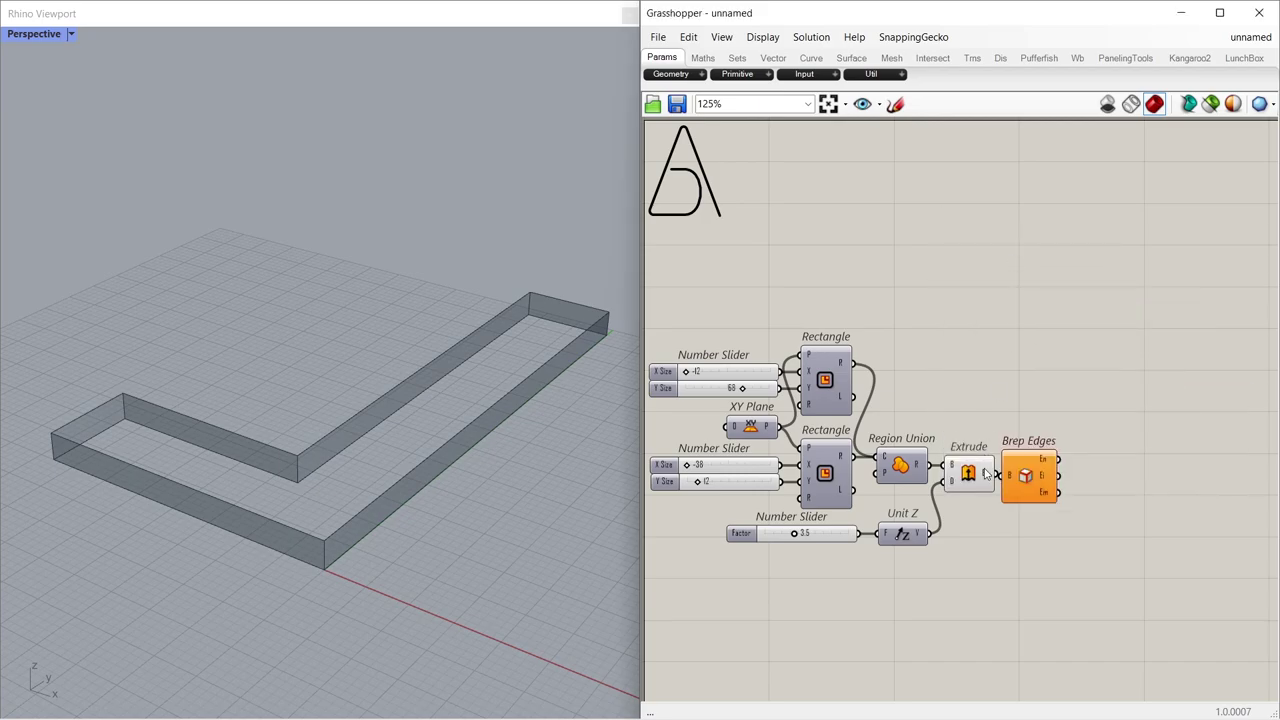
pyautogui.moveTo(1018, 481)
pyautogui.mouseDown()
pyautogui.moveTo(1029, 475)
pyautogui.moveTo(997, 473)
pyautogui.moveTo(1032, 476)
pyautogui.mouseUp()
# - Add a Join Curves component and connect the naked edges (En) output of Brep Edges to its curves input
pyautogui.click(1110, 474)
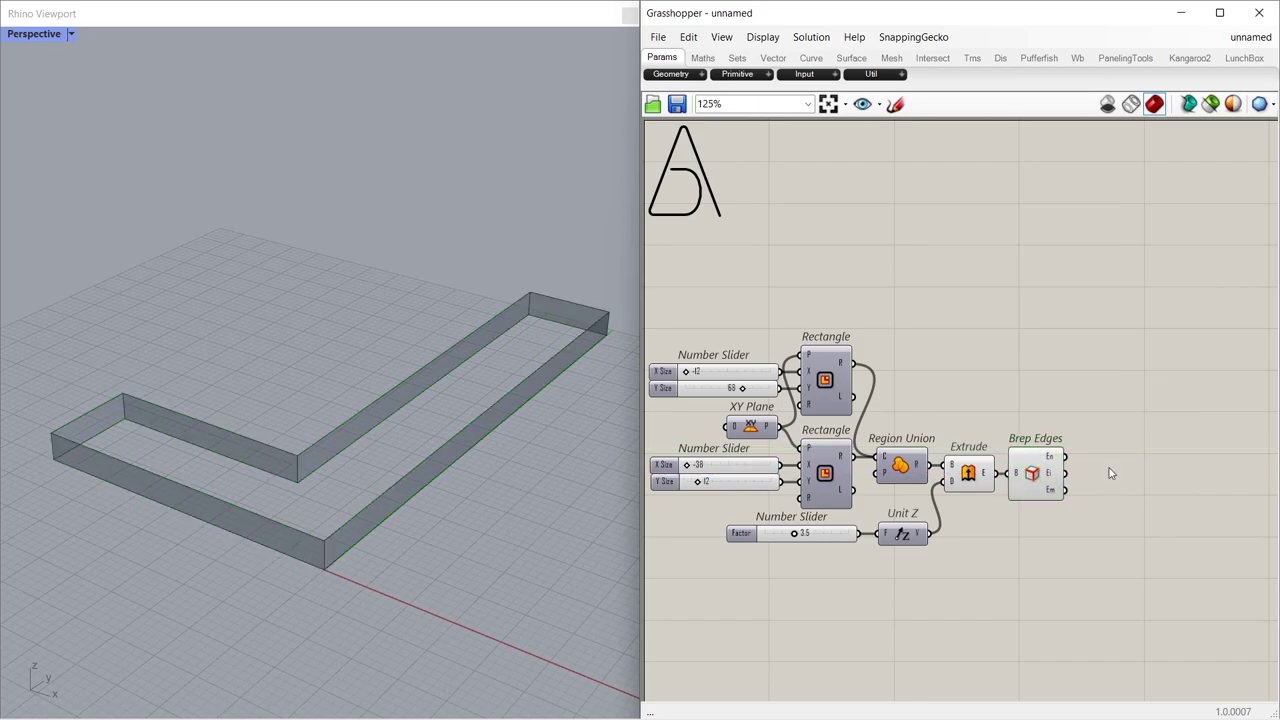
pyautogui.doubleClick(1110, 474)
pyautogui.write('join')
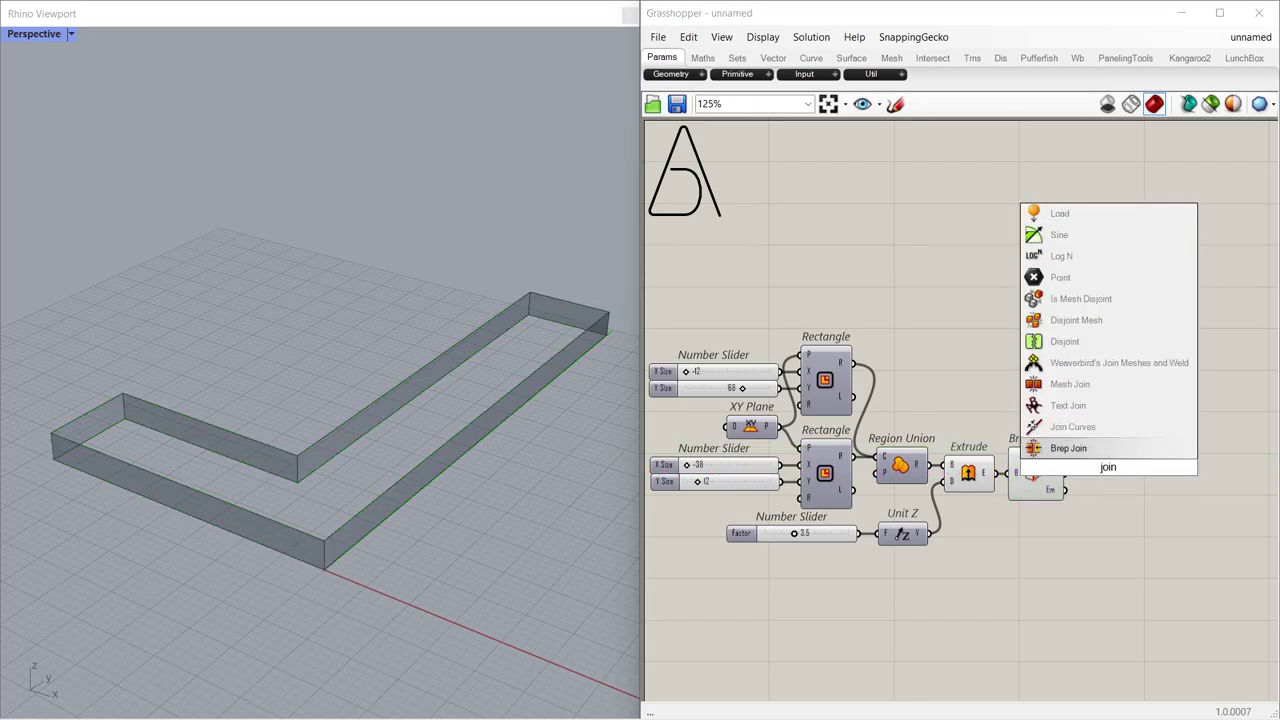
pyautogui.click(1080, 427)
pyautogui.moveTo(1068, 457); pyautogui.dragTo(1085, 459)
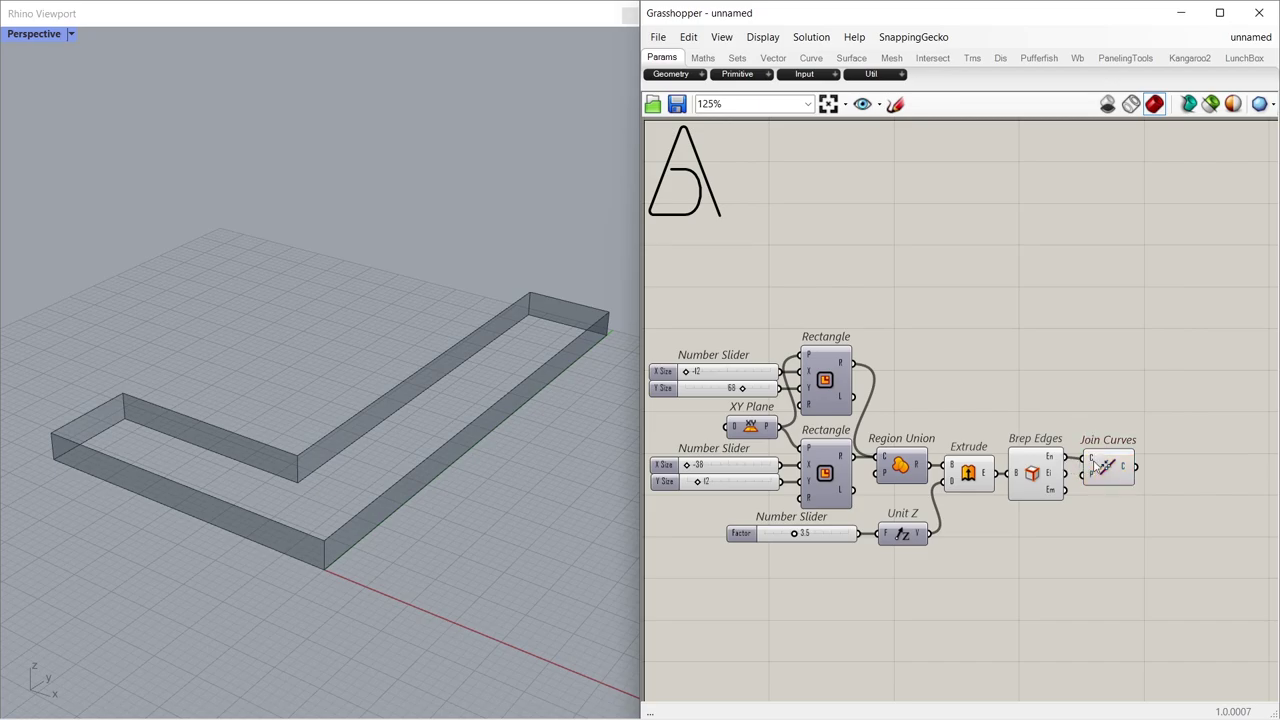
pyautogui.click(1049, 474)
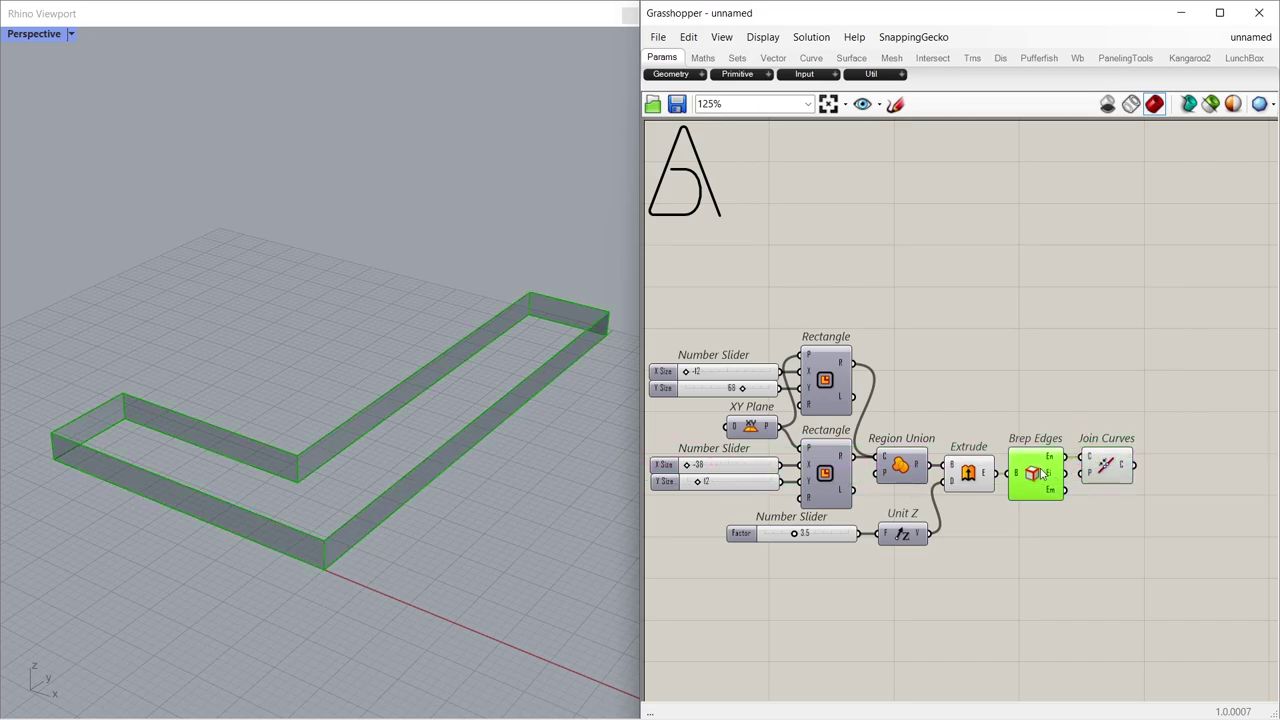
# - Hide the Brep Edges preview, then add a List Item component and connect the Join Curves output to its list input
pyautogui.hotkey('ctrl', 'q')
pyautogui.click(1108, 466)
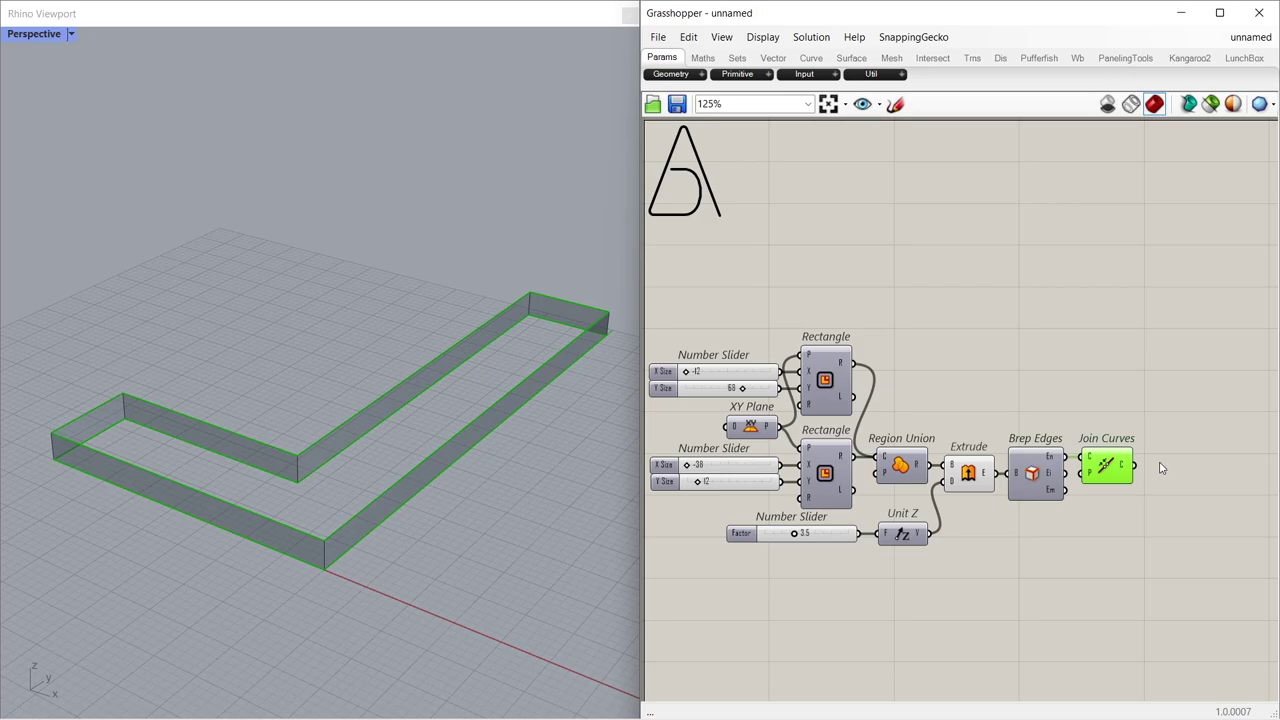
pyautogui.doubleClick(1170, 460)
pyautogui.write('lis')
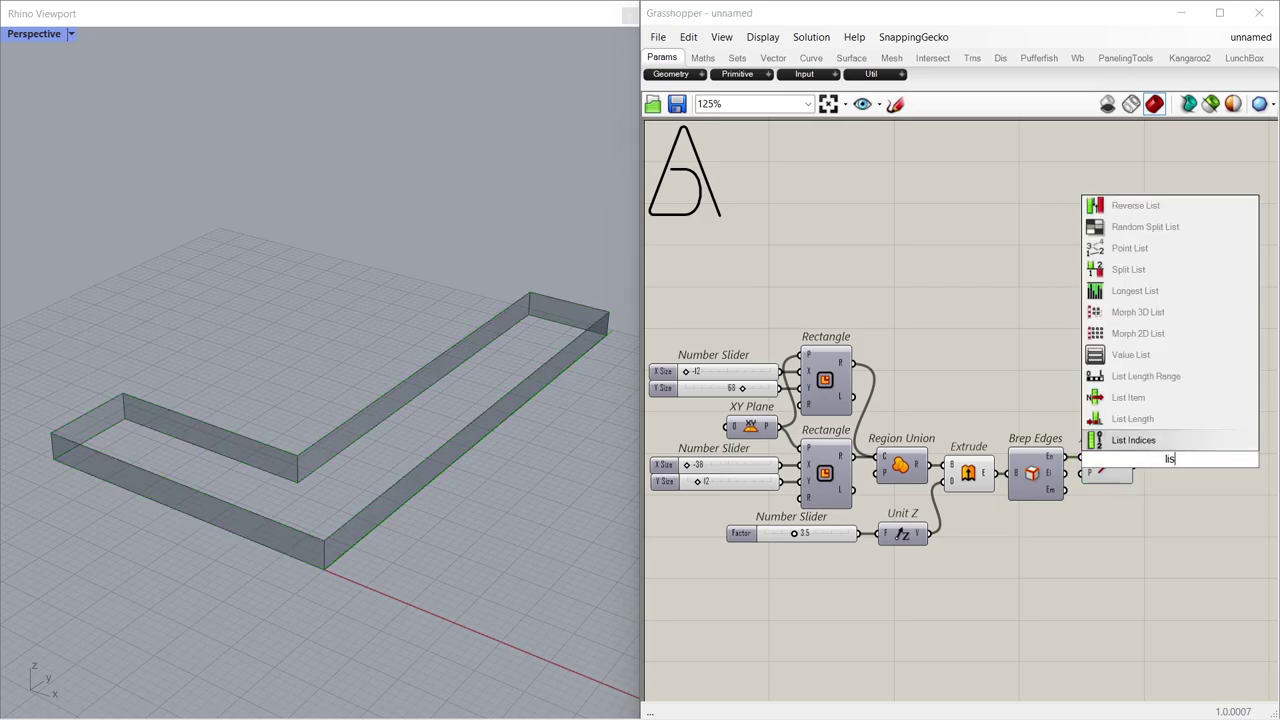
pyautogui.write('t item')
pyautogui.press('Return')
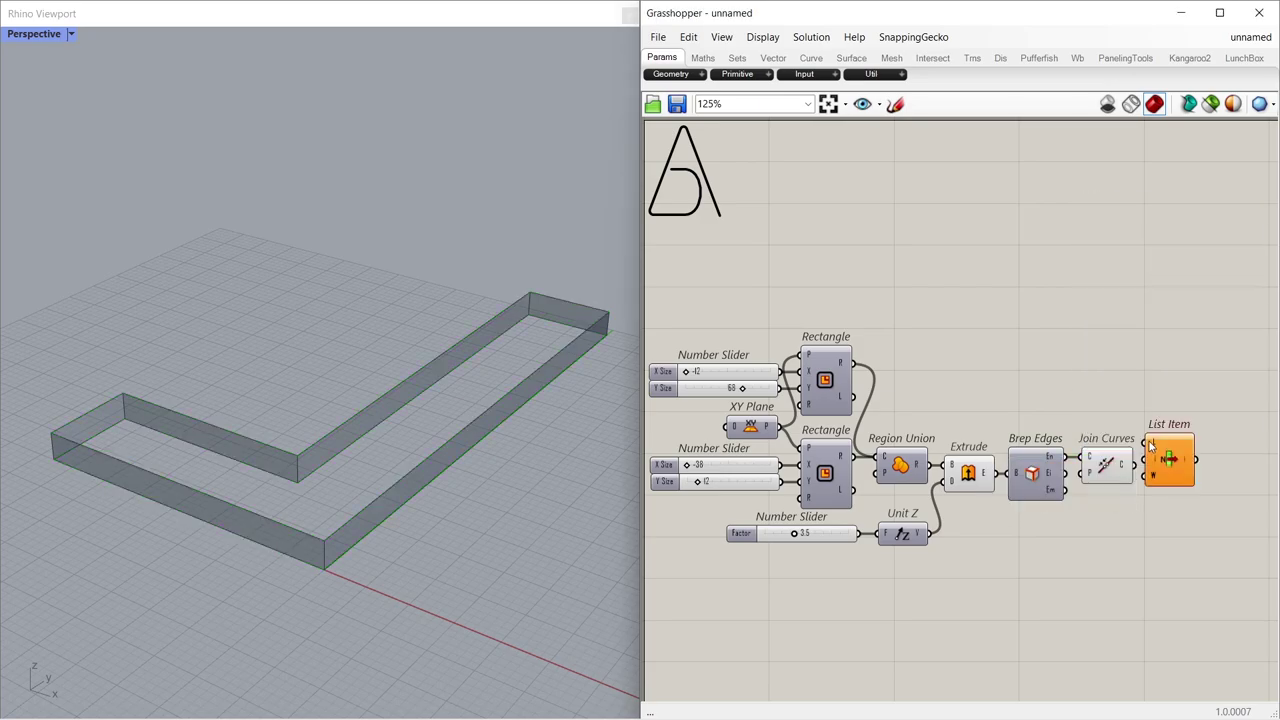
pyautogui.moveTo(1134, 465); pyautogui.dragTo(1163, 475)
# - Hide the preview of the Join Curves component
pyautogui.click(1116, 463)
pyautogui.hotkey('ctrl', 'q')
pyautogui.click(1136, 472)
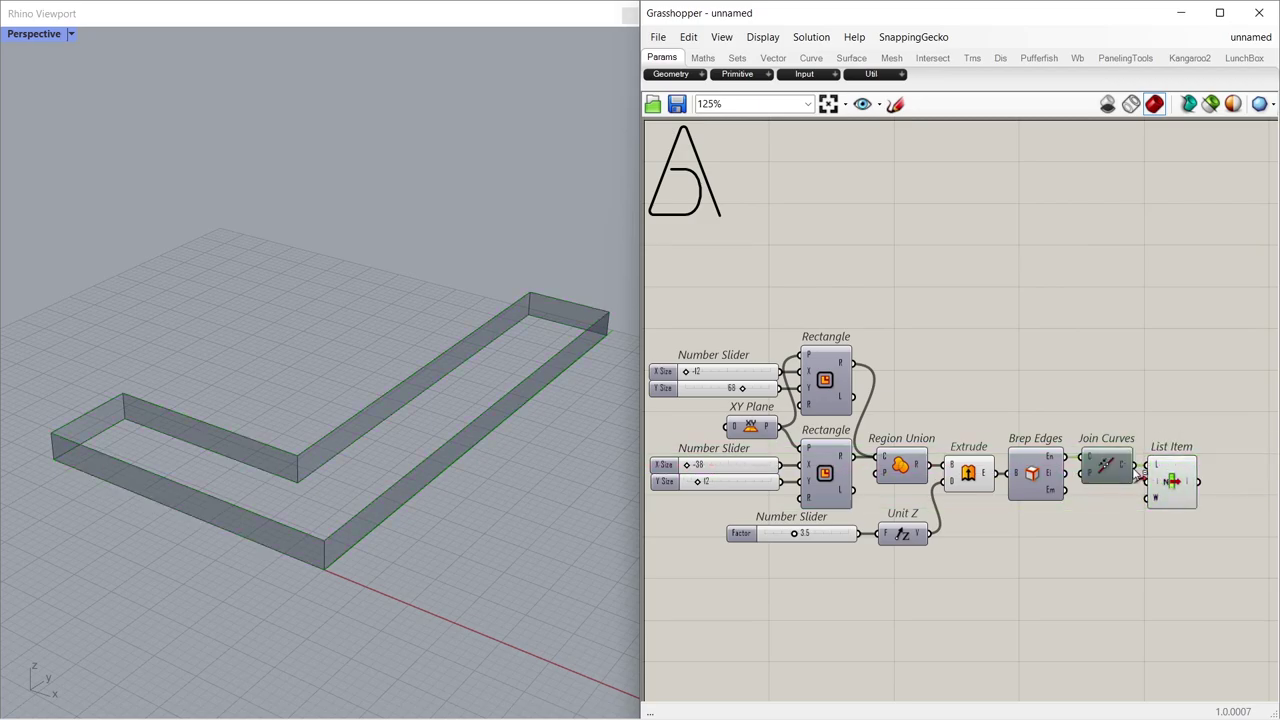
# - Add an Offset Curve component and connect the List Item output to its curve input
pyautogui.doubleClick(1240, 488)
pyautogui.write('o')
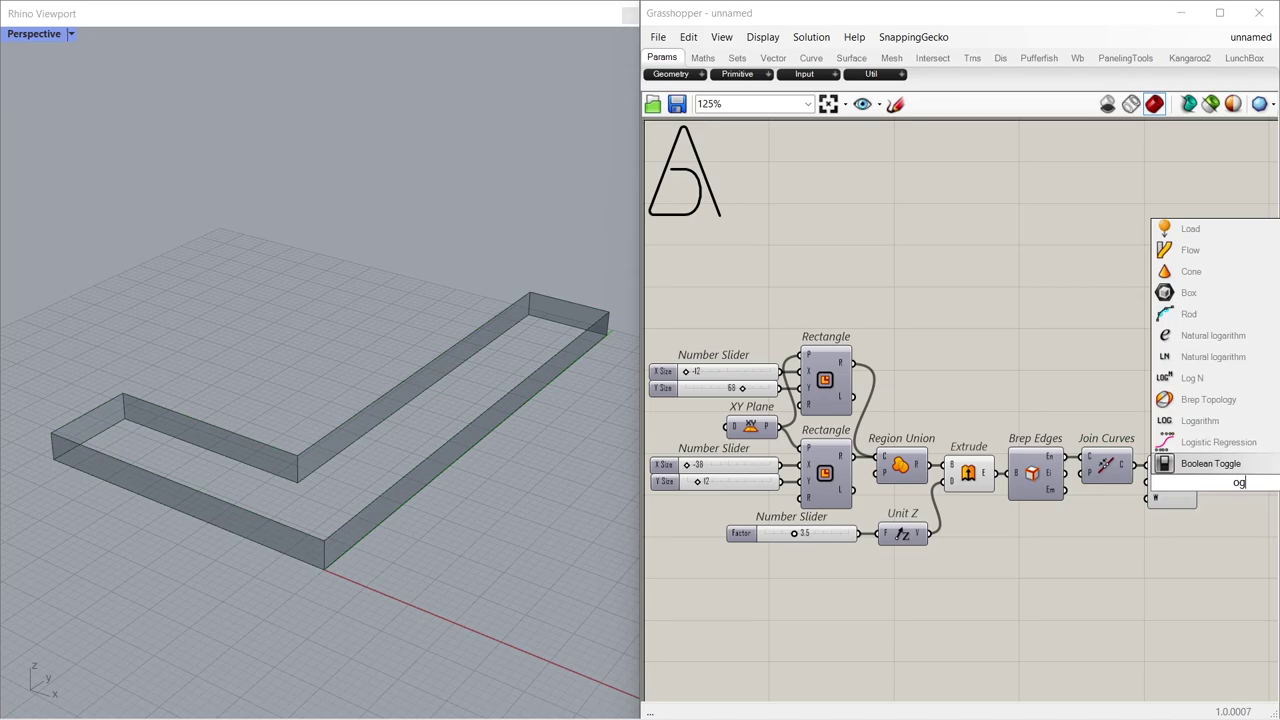
pyautogui.write('ff')
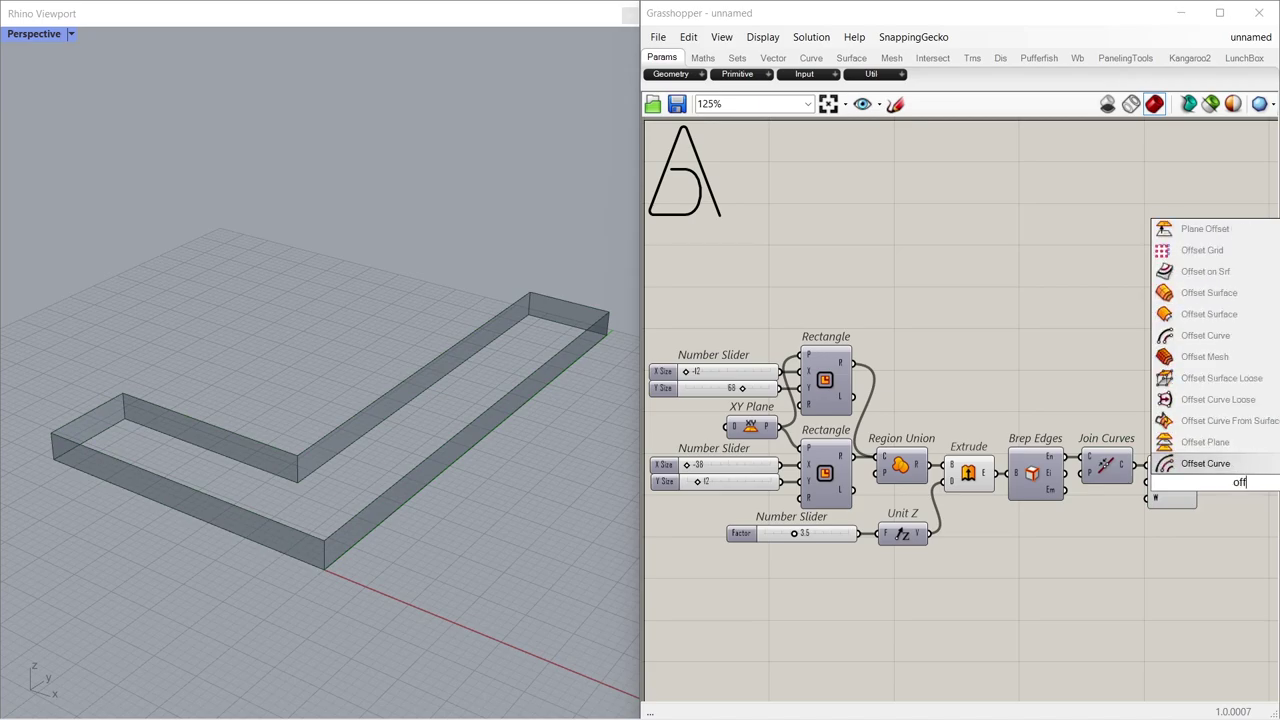
pyautogui.click(1203, 337)
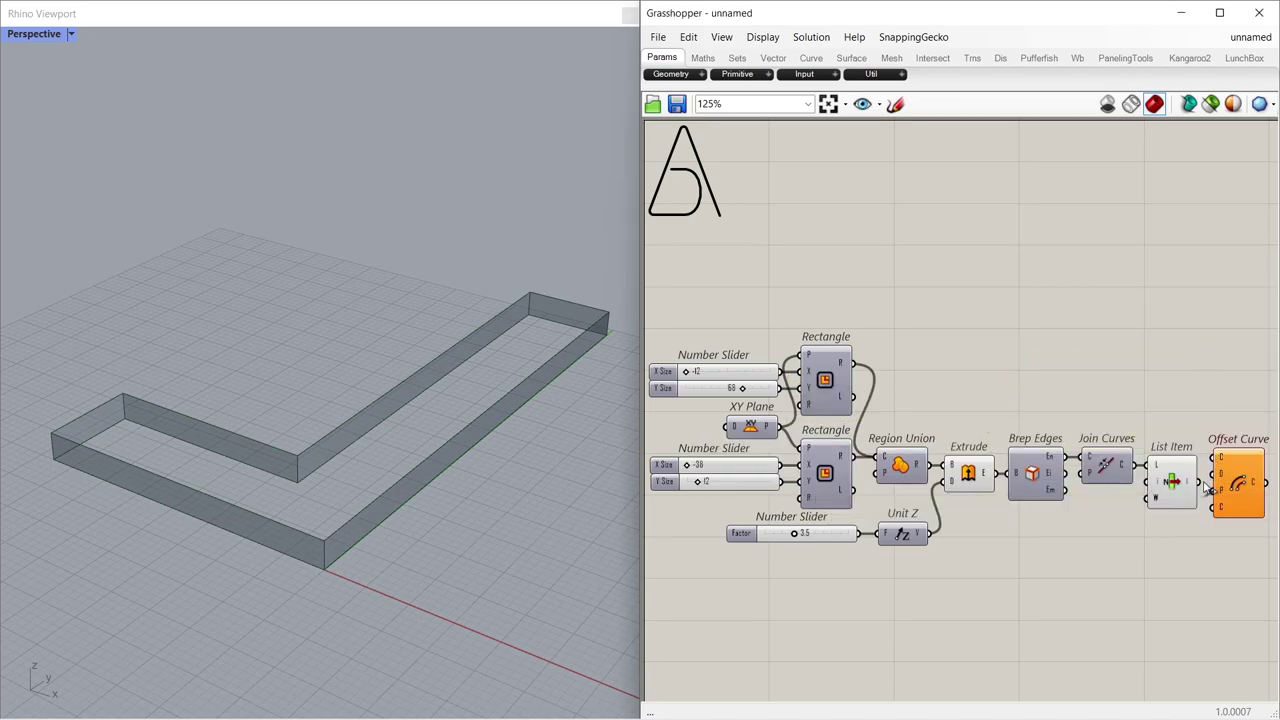
pyautogui.moveTo(1199, 482); pyautogui.dragTo(1224, 501)
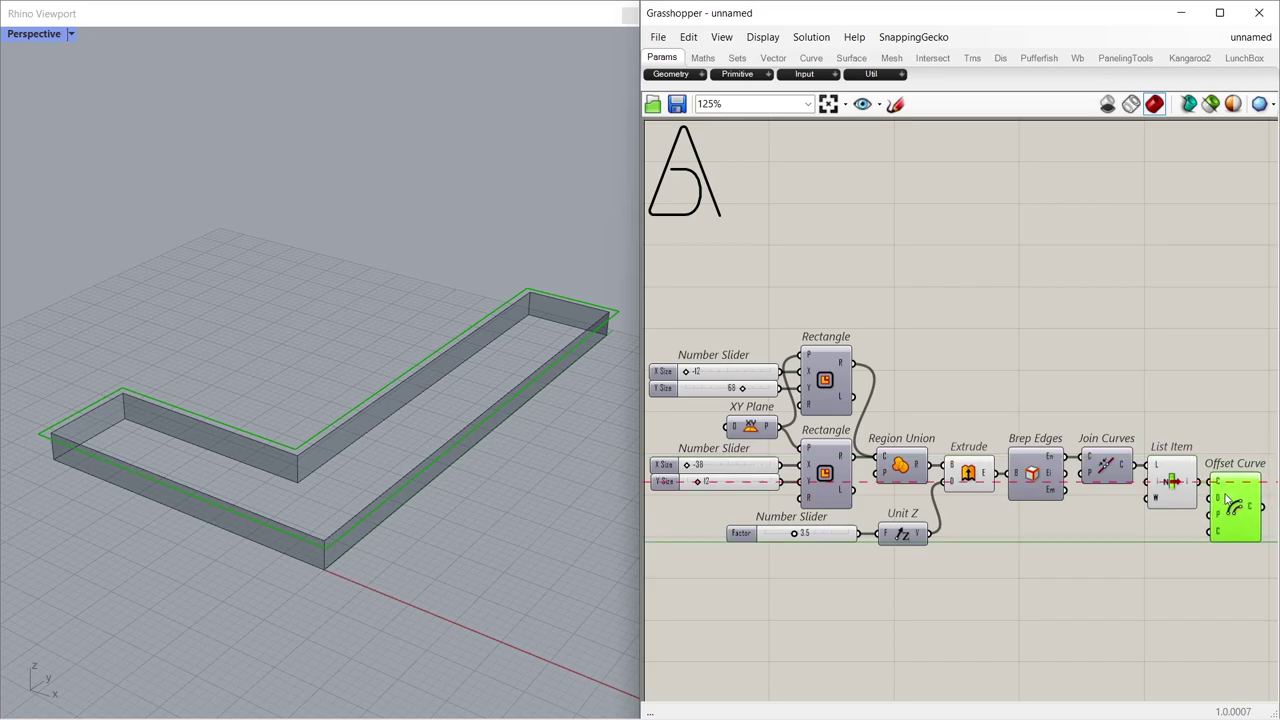
pyautogui.click(1190, 526)
# - Add a Loft component and connect the Offset Curve output and, through a relay, the List Item output to its curves input
pyautogui.moveTo(1215, 527); pyautogui.dragTo(912, 504, button='right')
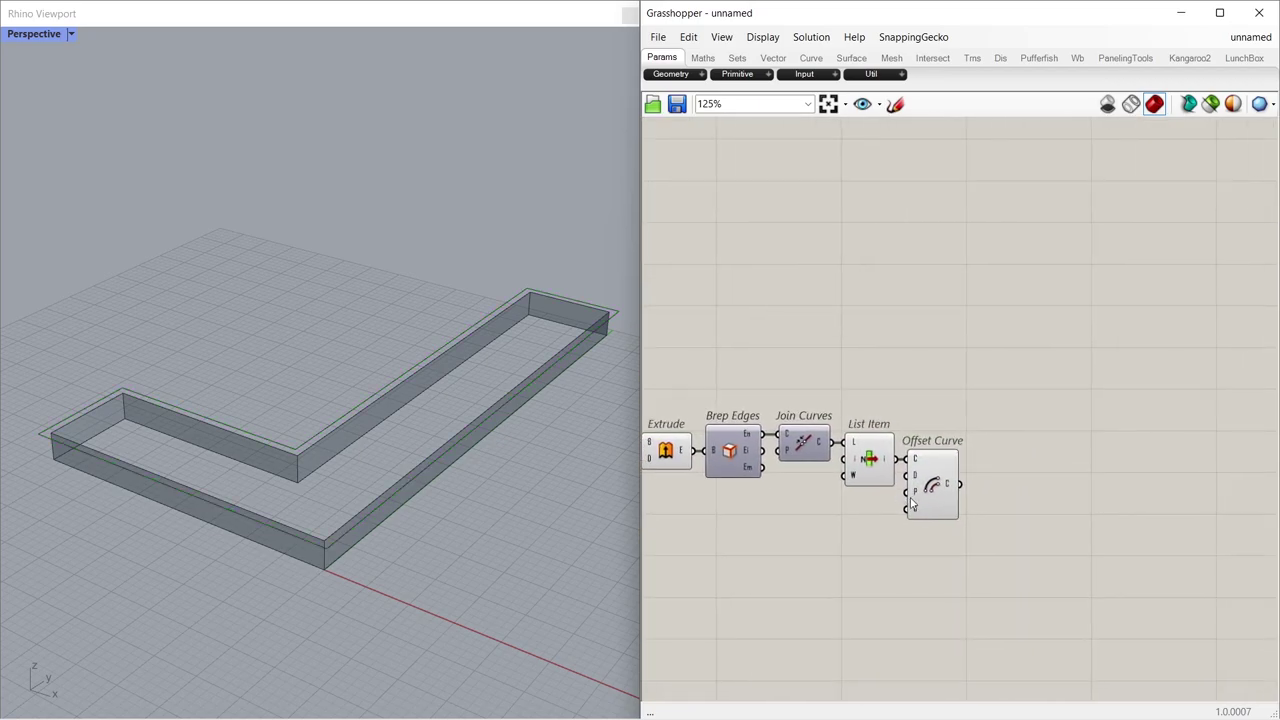
pyautogui.doubleClick(1007, 465)
pyautogui.write('loft')
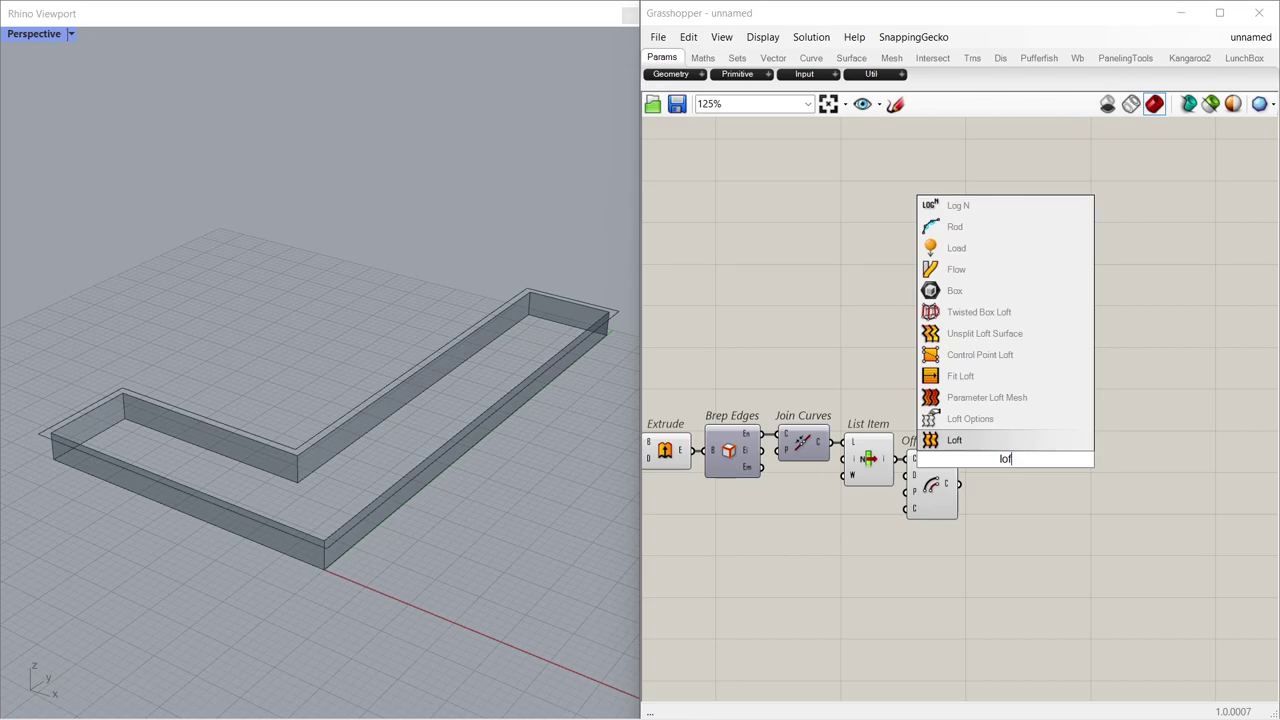
pyautogui.click(985, 448)
pyautogui.moveTo(1005, 468); pyautogui.dragTo(1001, 426)
pyautogui.moveTo(963, 488); pyautogui.dragTo(922, 406)
pyautogui.doubleClick(941, 428)
# - Flatten the curves input of the Loft component
pyautogui.rightClick(990, 410)
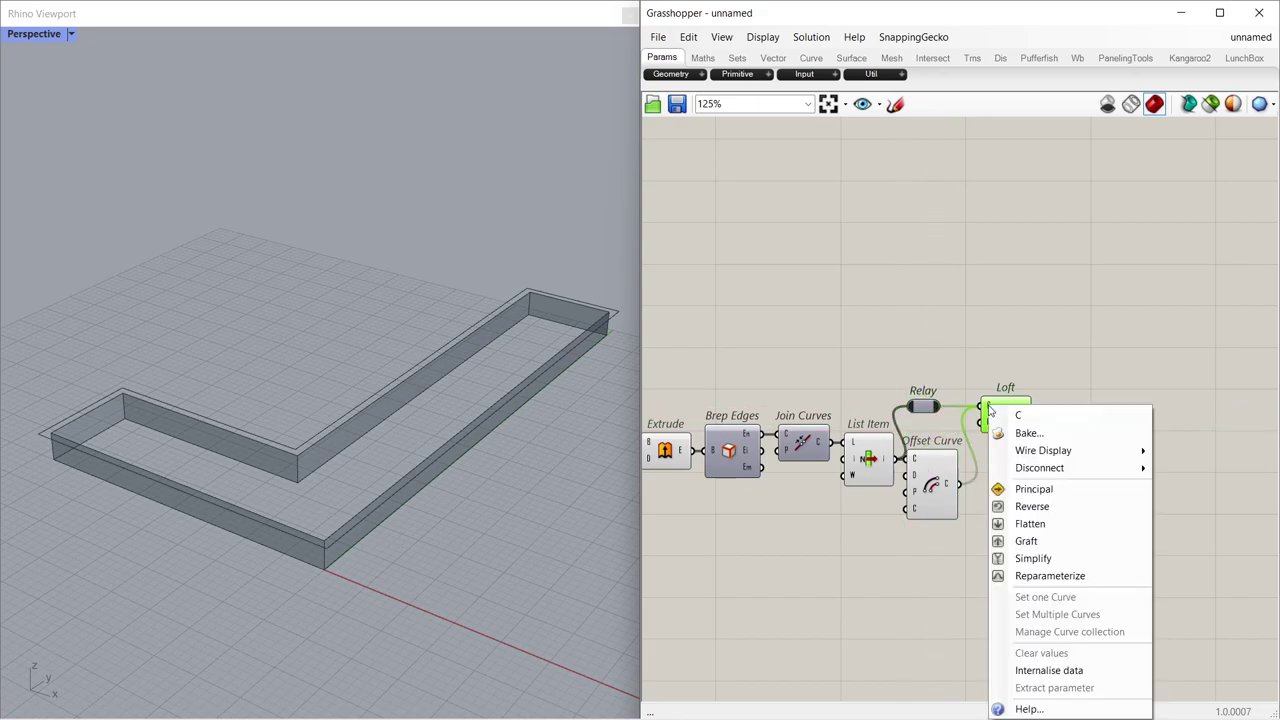
pyautogui.click(1022, 526)
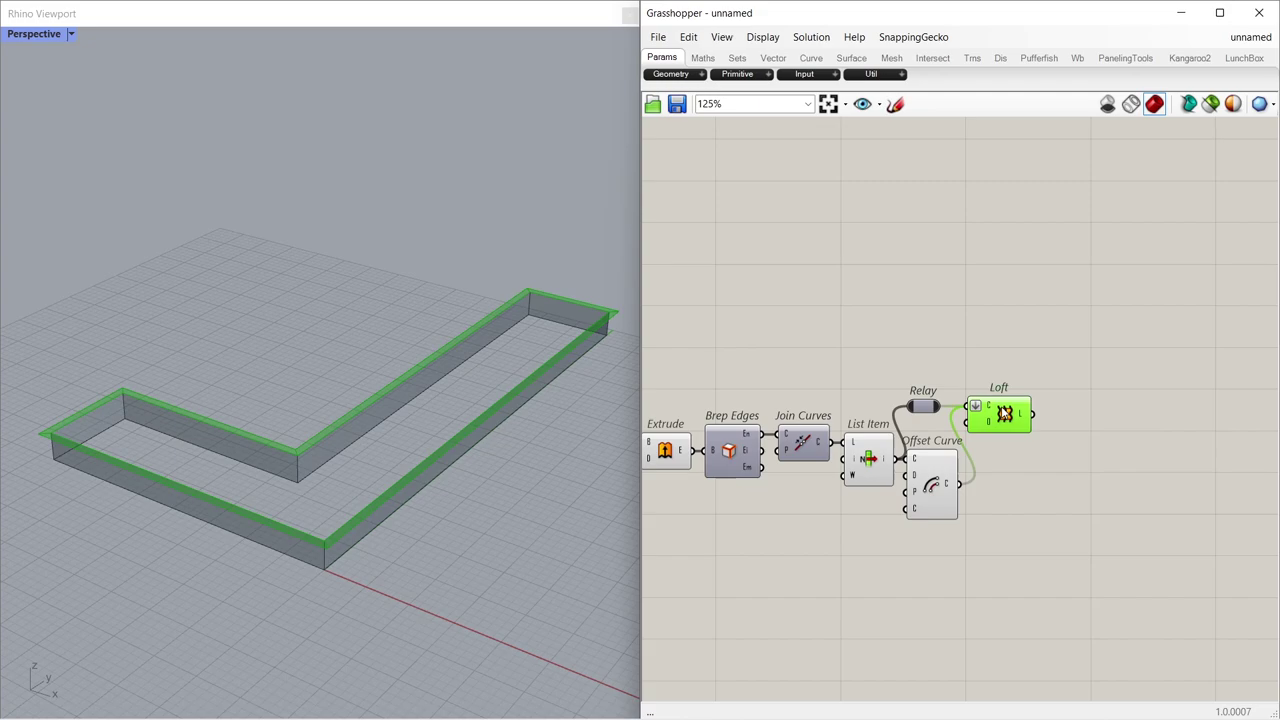
pyautogui.click(1045, 457)
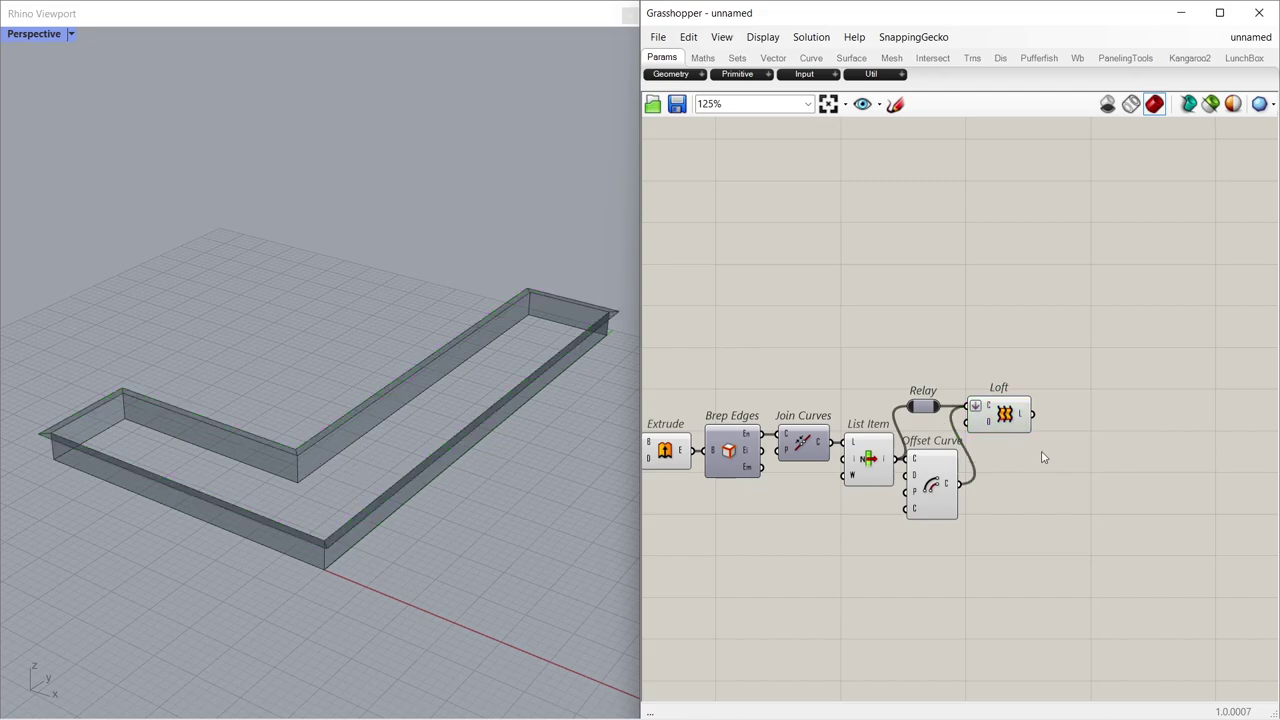
# - Add a second Extrude component and connect the Offset Curve output to its base input
pyautogui.click(930, 485)
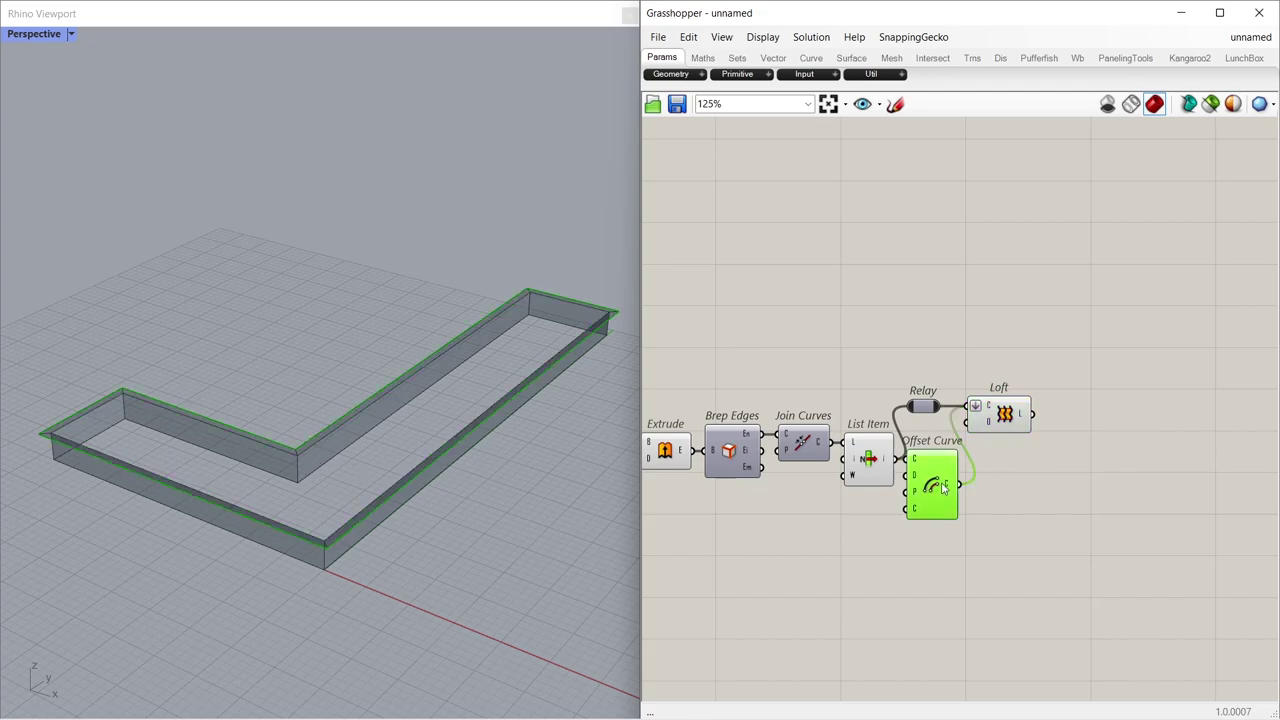
pyautogui.doubleClick(1004, 488)
pyautogui.write('extr')
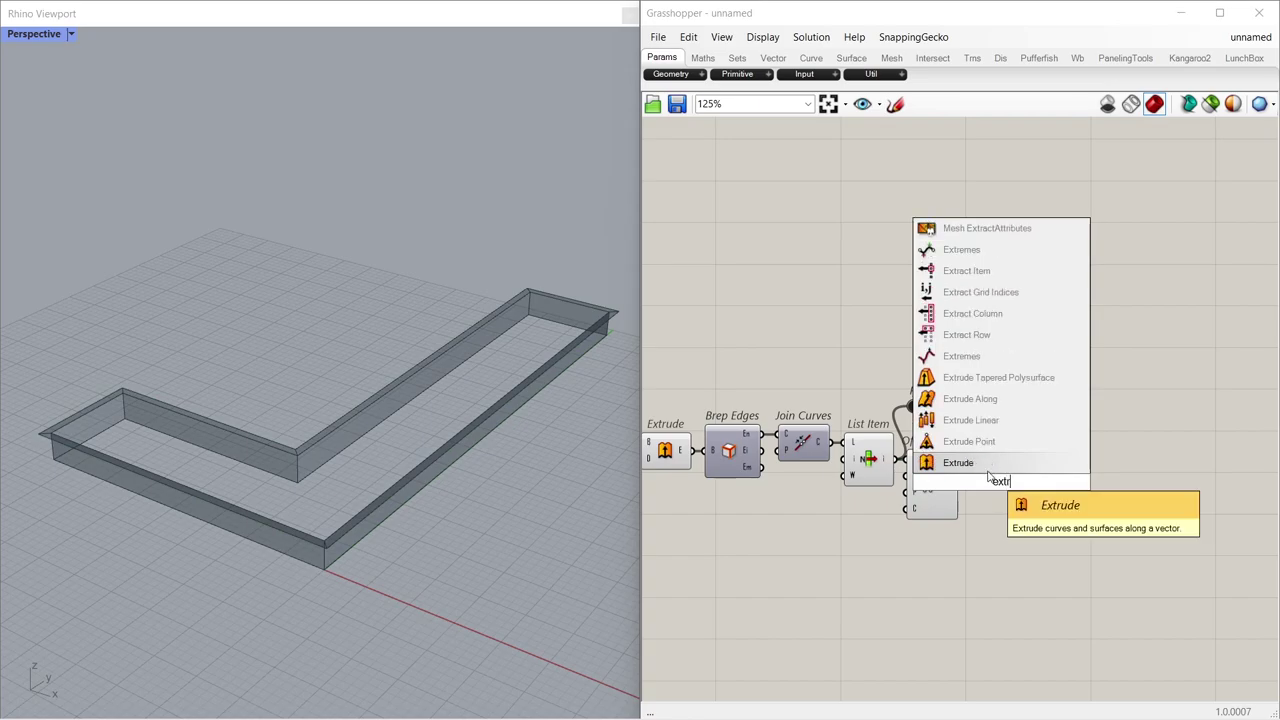
pyautogui.click(988, 471)
pyautogui.moveTo(960, 484); pyautogui.dragTo(1002, 525)
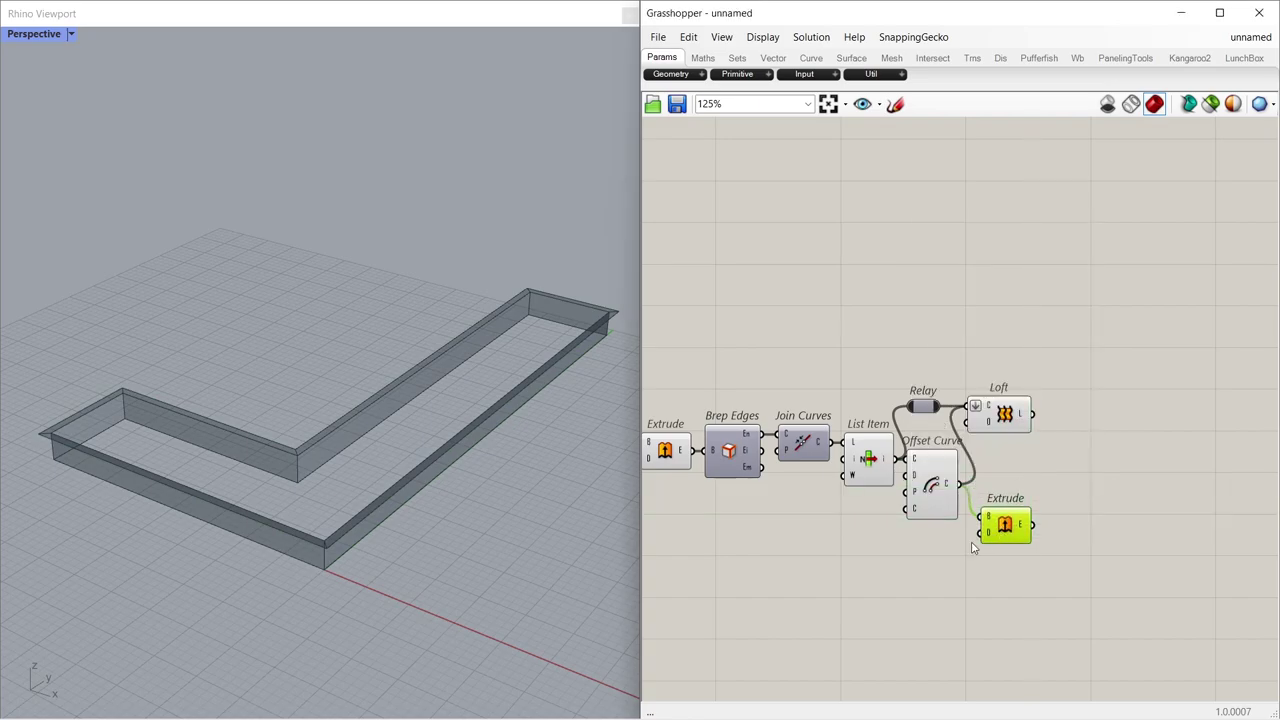
# - Add a Unit Z vector, connect it to the second Extrude's direction input, and align the components beside Offset Curve
pyautogui.doubleClick(924, 557)
pyautogui.write('unit z')
pyautogui.press('Return')
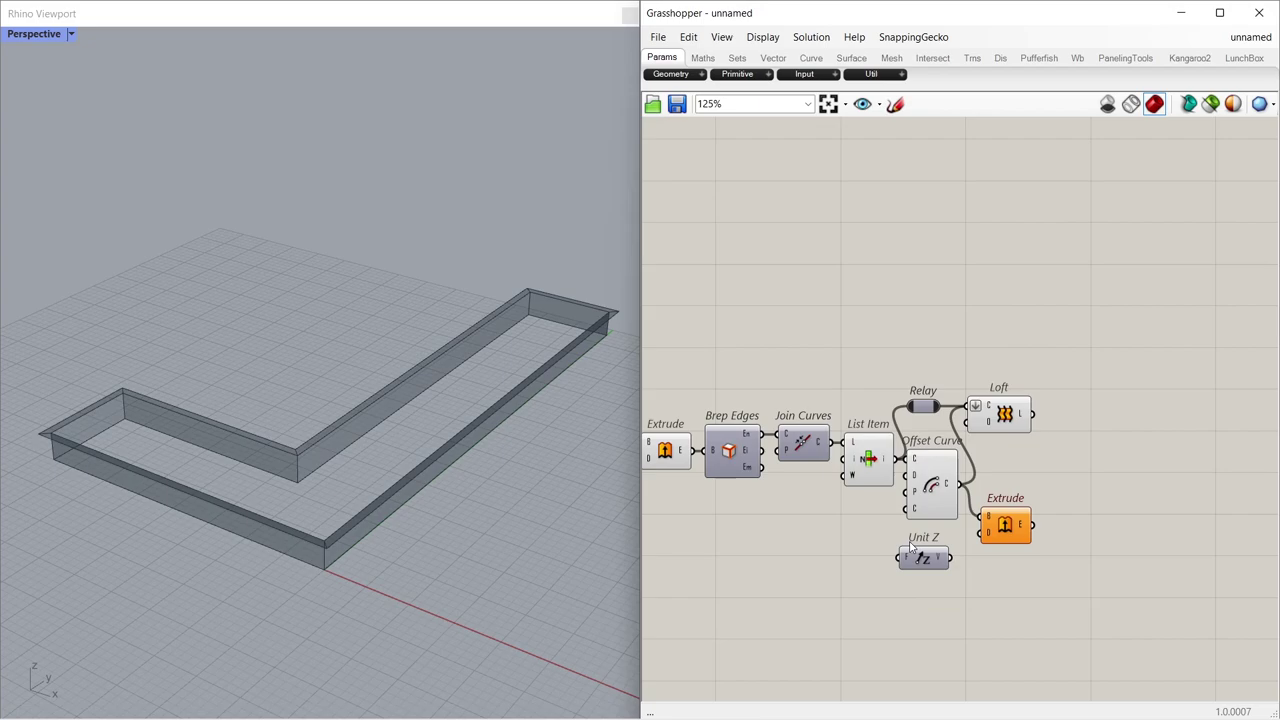
pyautogui.moveTo(952, 559)
pyautogui.mouseDown()
pyautogui.moveTo(982, 532)
pyautogui.moveTo(935, 555)
pyautogui.mouseUp()
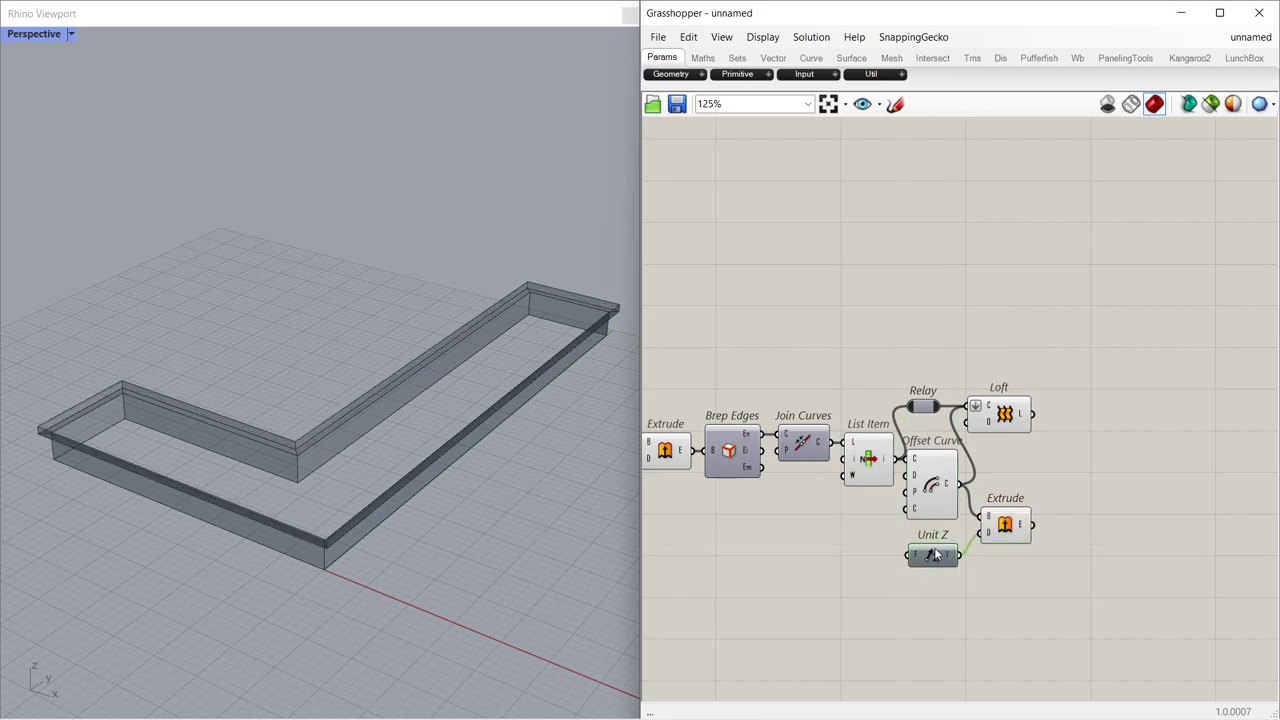
pyautogui.moveTo(1010, 540); pyautogui.dragTo(1011, 507)
pyautogui.click(985, 558)
# - Add a number slider with the value 14 and connect it to the new Unit Z factor
pyautogui.doubleClick(840, 563)
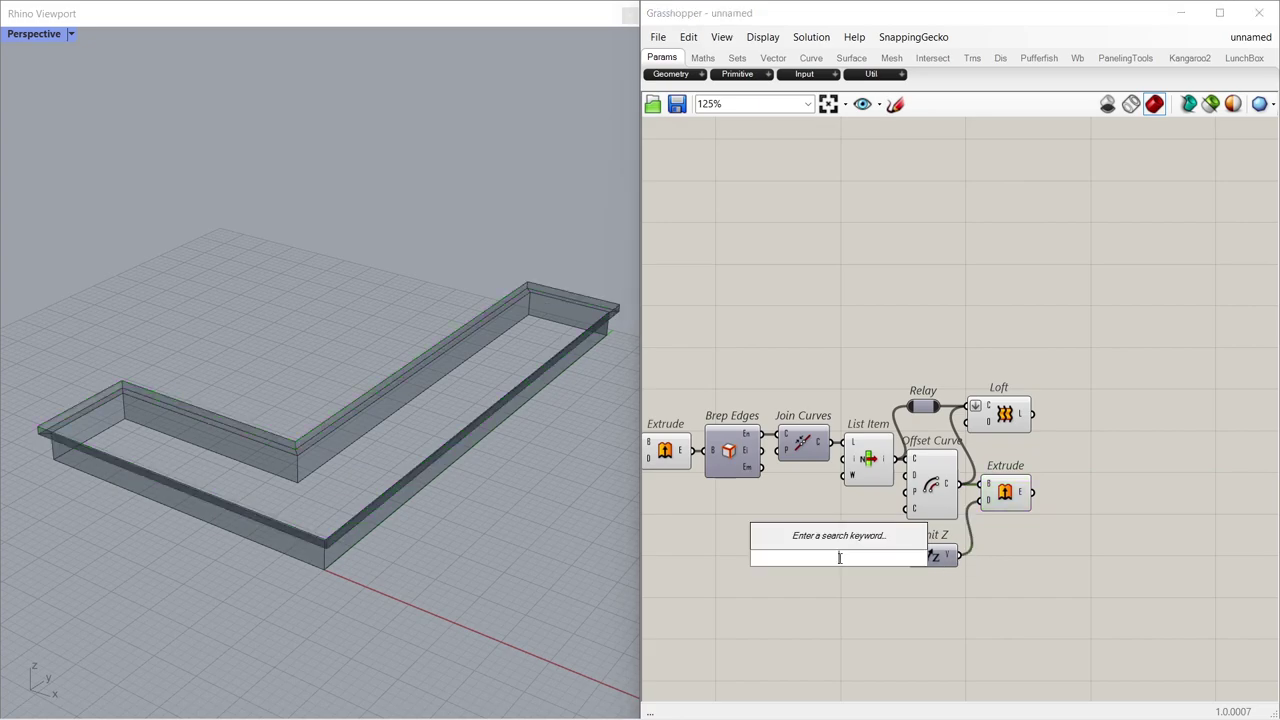
pyautogui.write('14')
pyautogui.press('Return')
pyautogui.moveTo(895, 560); pyautogui.dragTo(876, 556)
pyautogui.click(1004, 584)
# - Hide the previews of the Offset Curve and List Item components
pyautogui.click(937, 487)
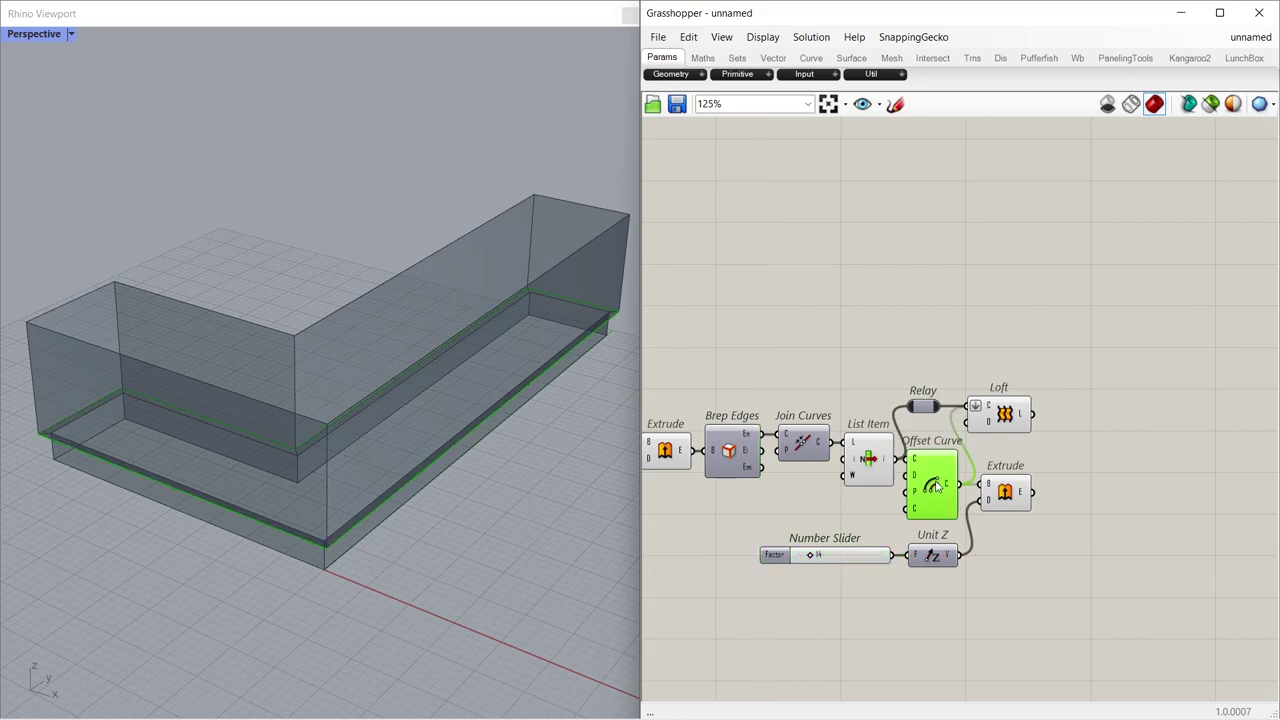
pyautogui.keyDown('shift'); pyautogui.click(872, 466); pyautogui.keyUp('shift')
pyautogui.click(1021, 542)
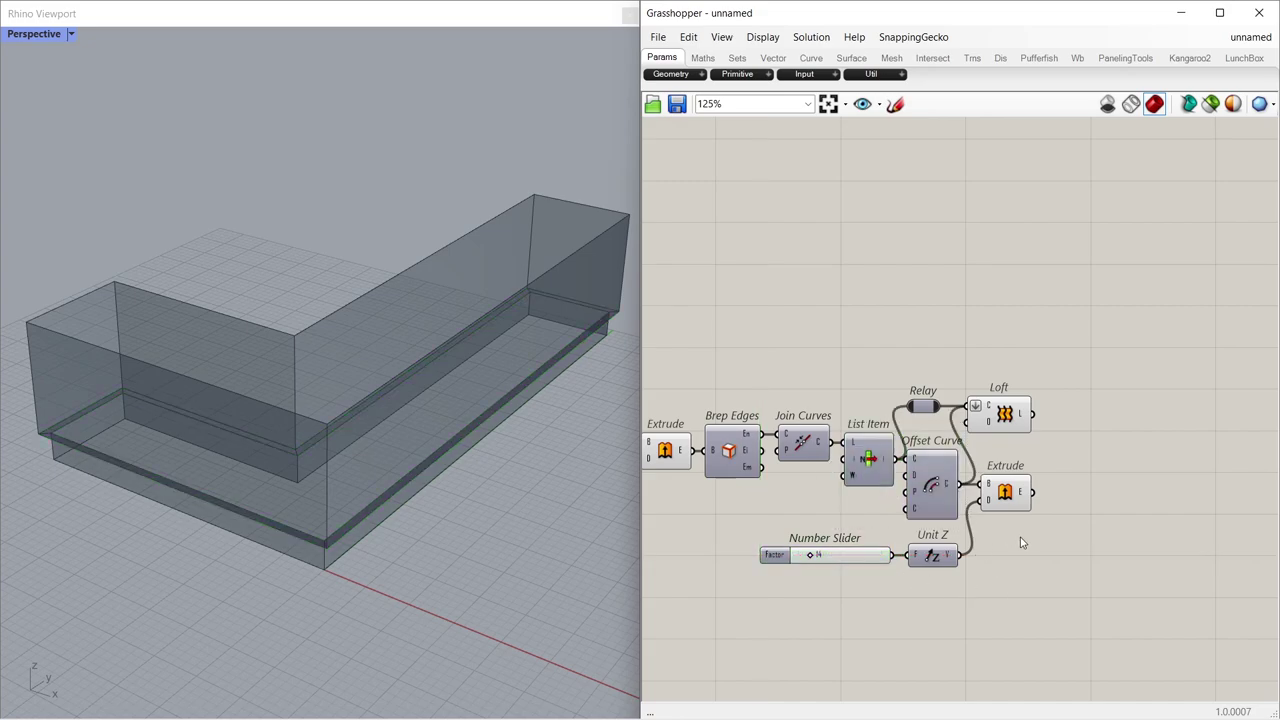
# - Add a Brep Join component and connect the Loft and second Extrude outputs to its breps input
pyautogui.doubleClick(1093, 453)
pyautogui.write('br')
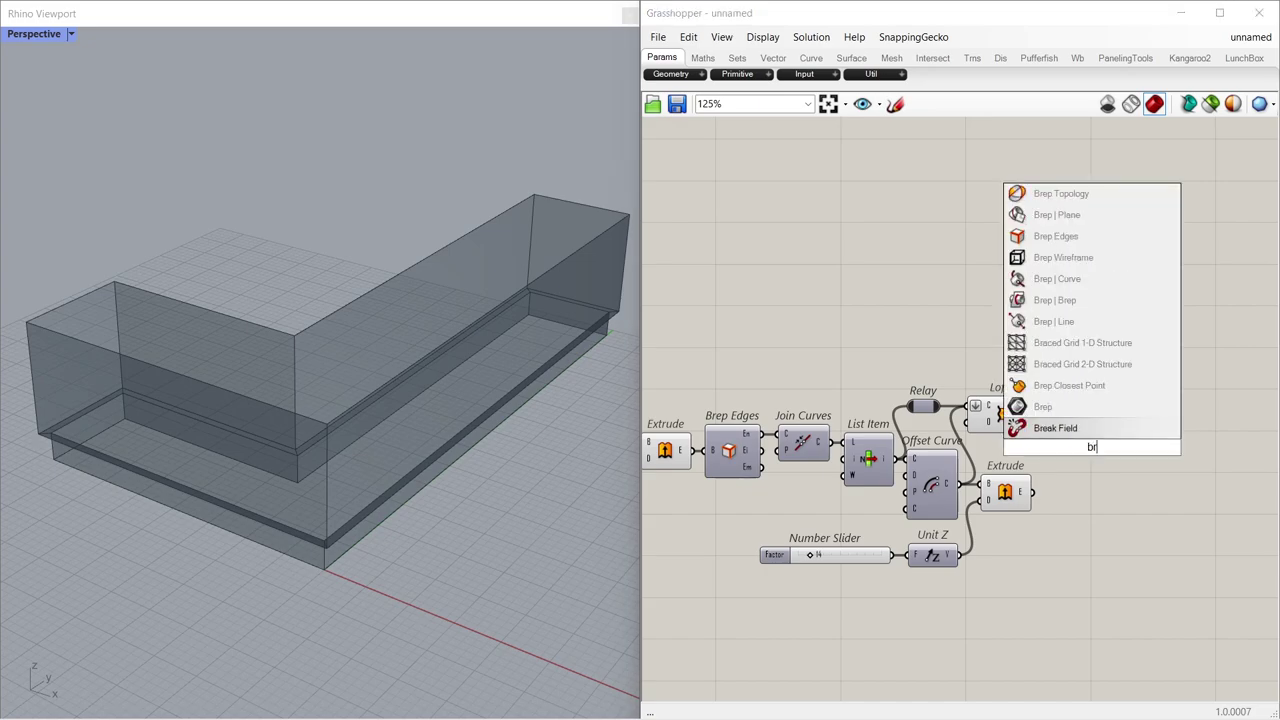
pyautogui.write('epjoi')
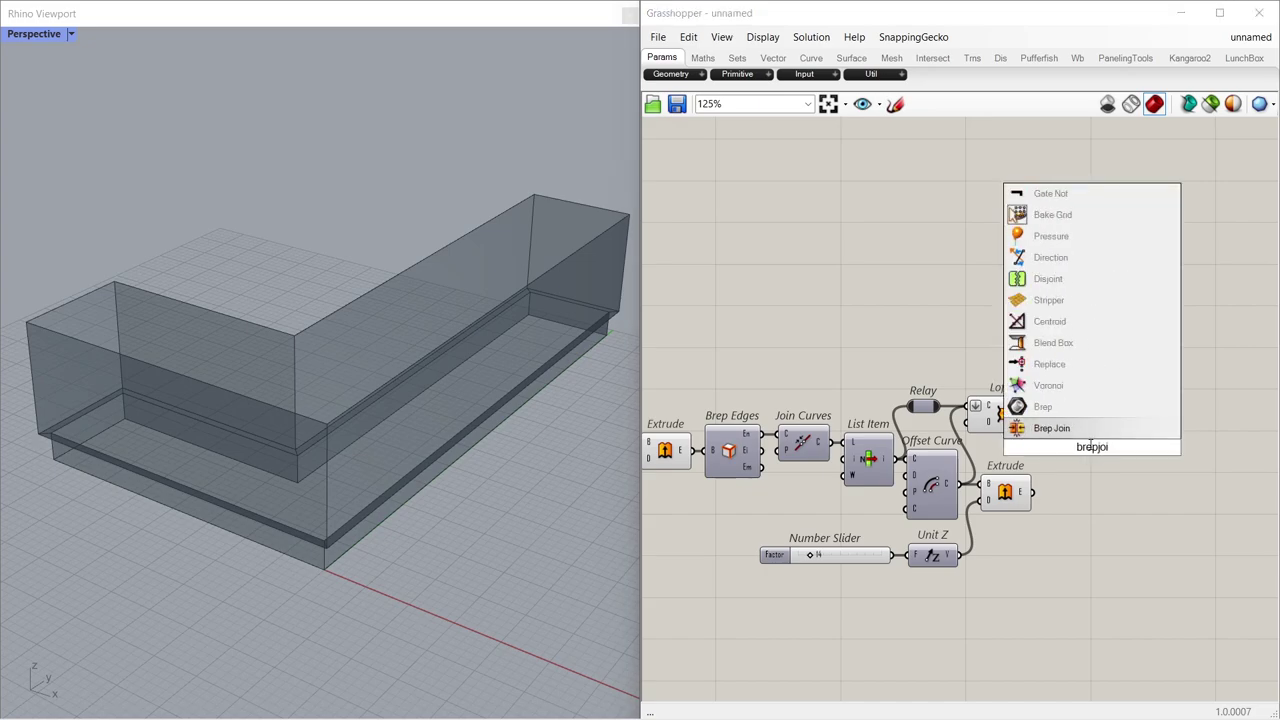
pyautogui.press('Return')
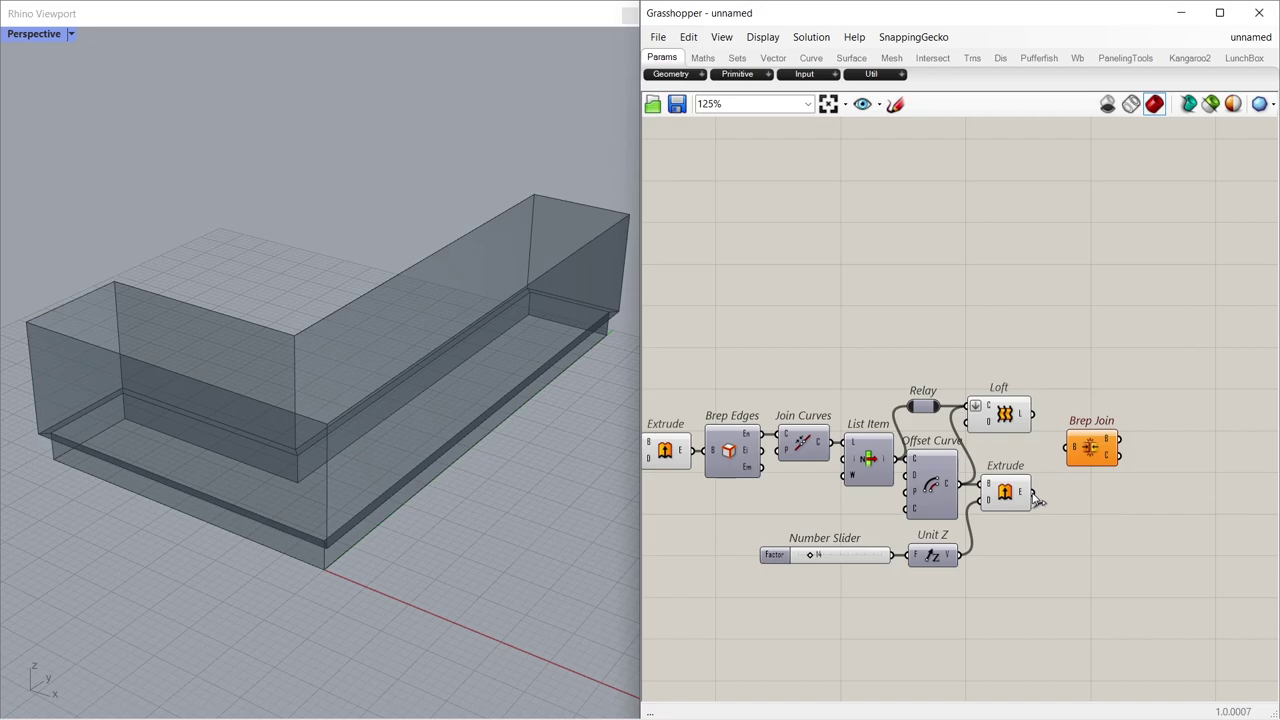
pyautogui.moveTo(1034, 494); pyautogui.dragTo(1066, 447)
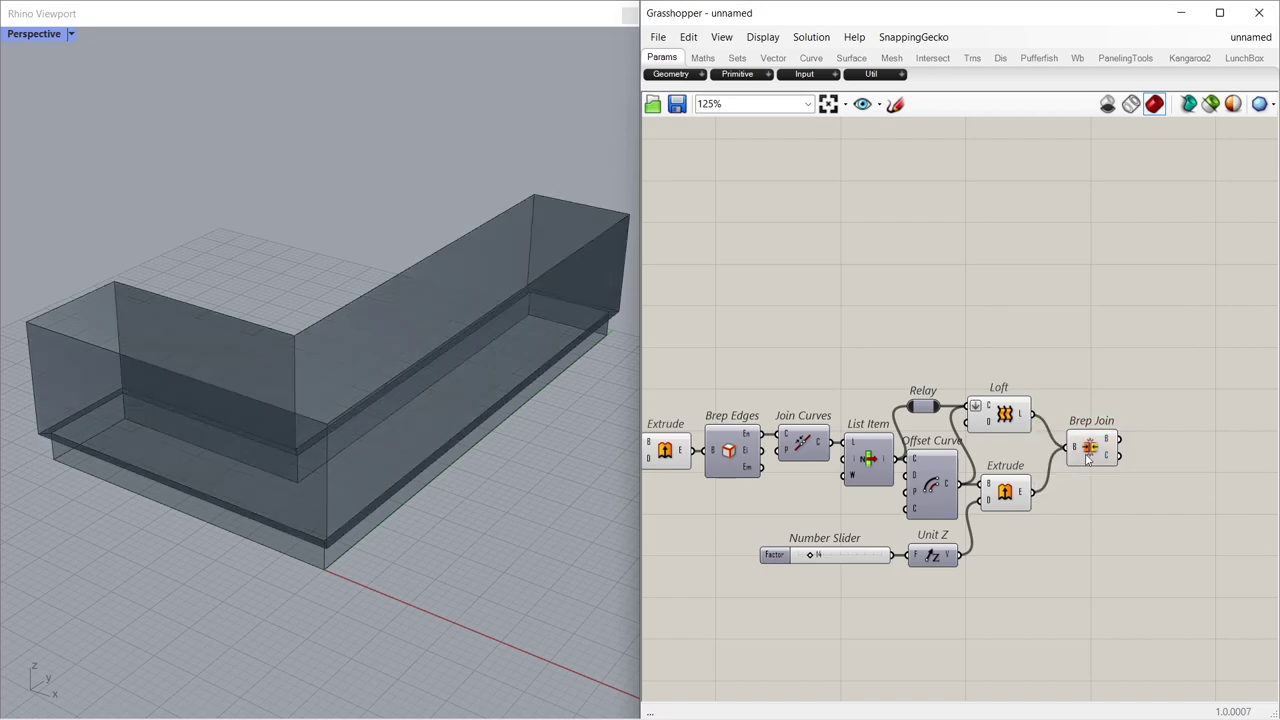
# - Connect the first Extrude output to the Brep Join input as well, routing the wire above the other components through two relays
pyautogui.doubleClick(714, 392)
pyautogui.write('rel')
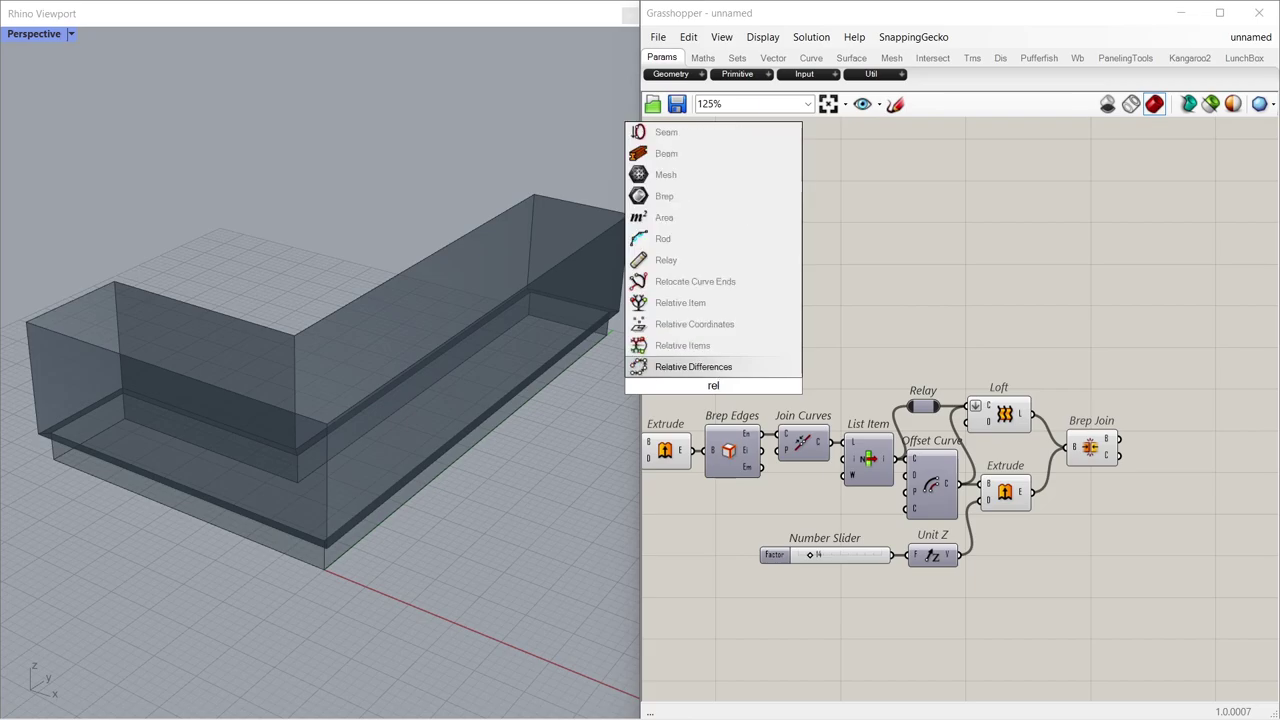
pyautogui.click(698, 260)
pyautogui.moveTo(690, 452); pyautogui.dragTo(1066, 447)
pyautogui.doubleClick(729, 371)
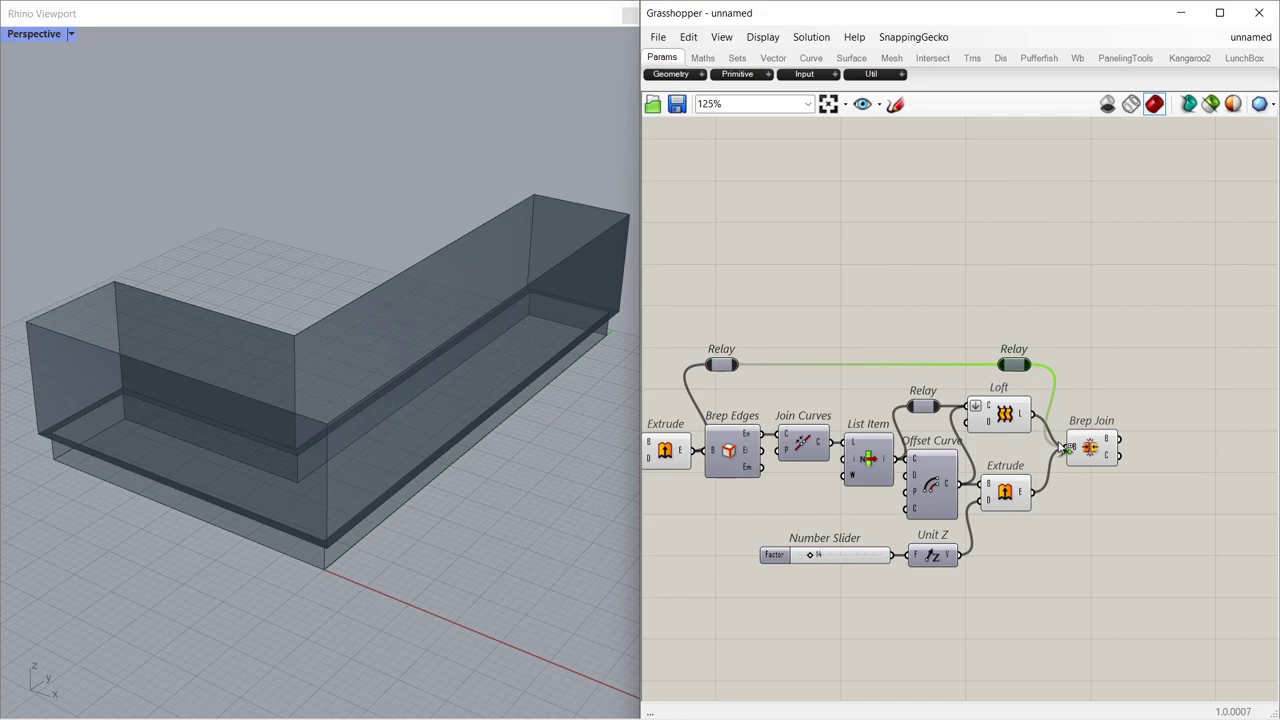
# - Hide the previews of both Extrude components and the Loft
pyautogui.click(1010, 504)
pyautogui.keyDown('shift'); pyautogui.click(1005, 419); pyautogui.keyUp('shift')
pyautogui.keyDown('shift'); pyautogui.click(668, 453); pyautogui.keyUp('shift')
pyautogui.hotkey('ctrl', 'q')
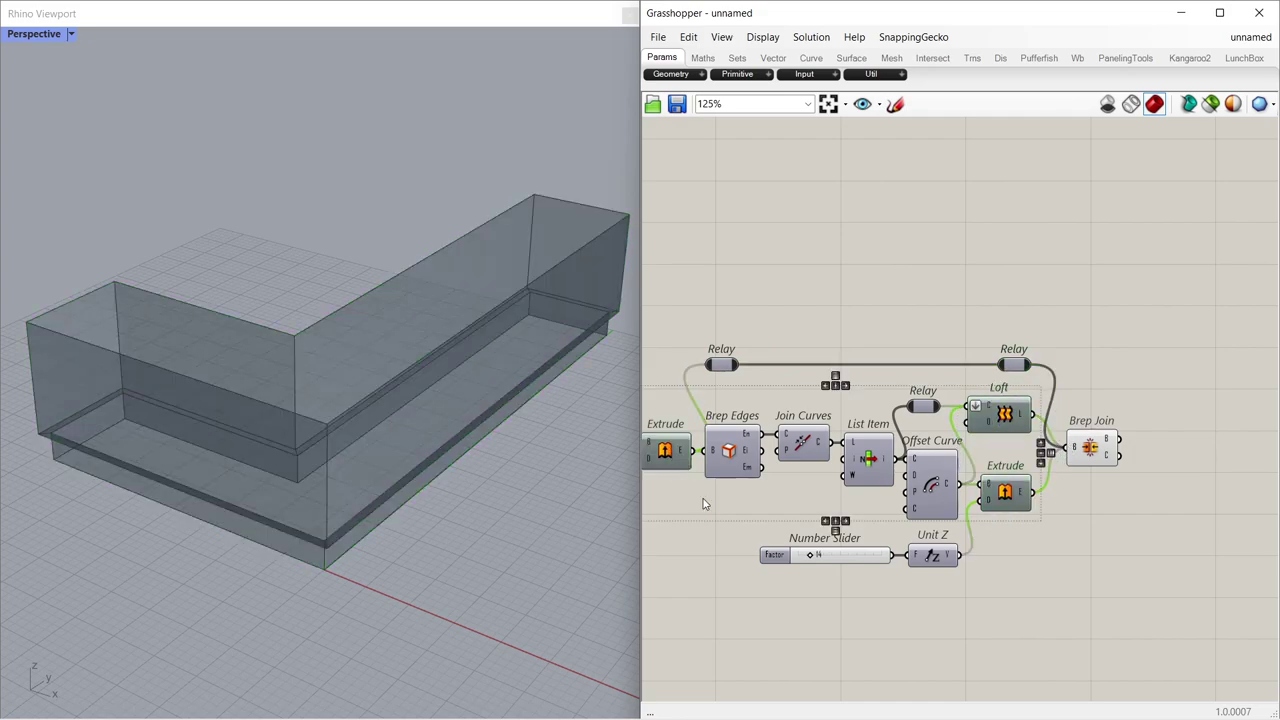
pyautogui.click(1093, 480)
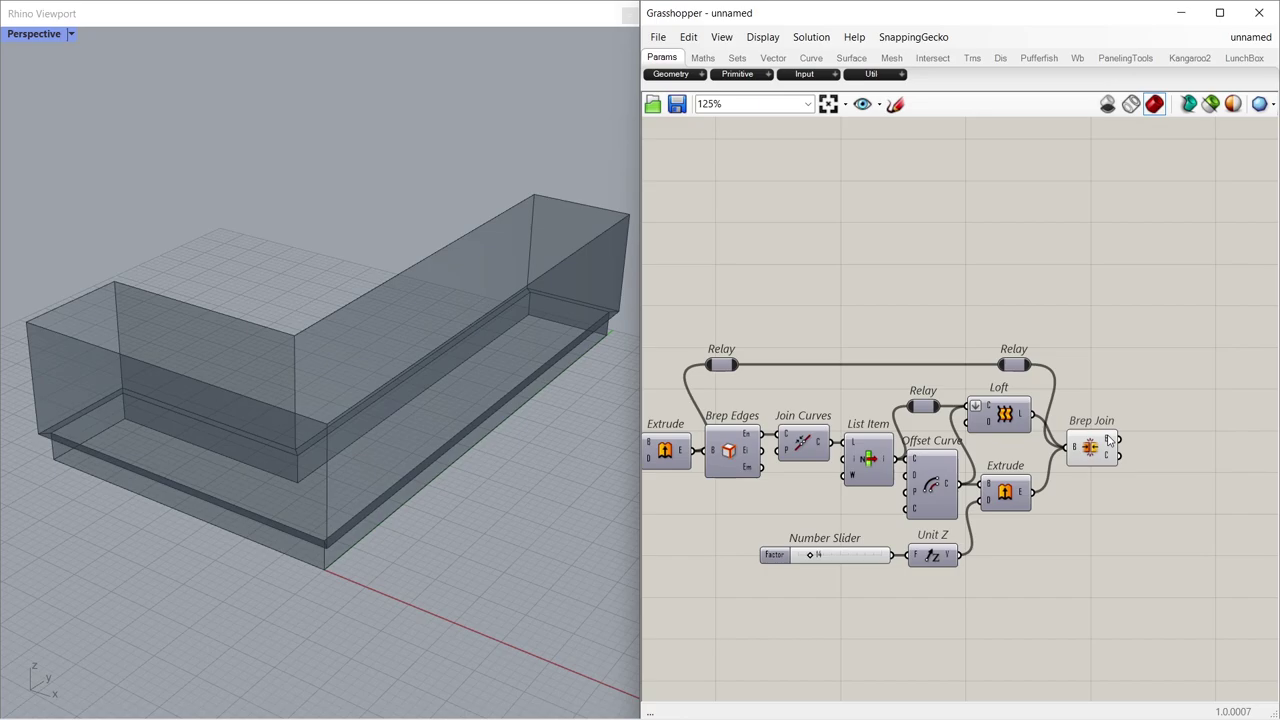
# - Flatten the breps input of the Brep Join component
pyautogui.moveTo(1109, 441)
pyautogui.rightClick(1078, 450)
pyautogui.click(1107, 526)
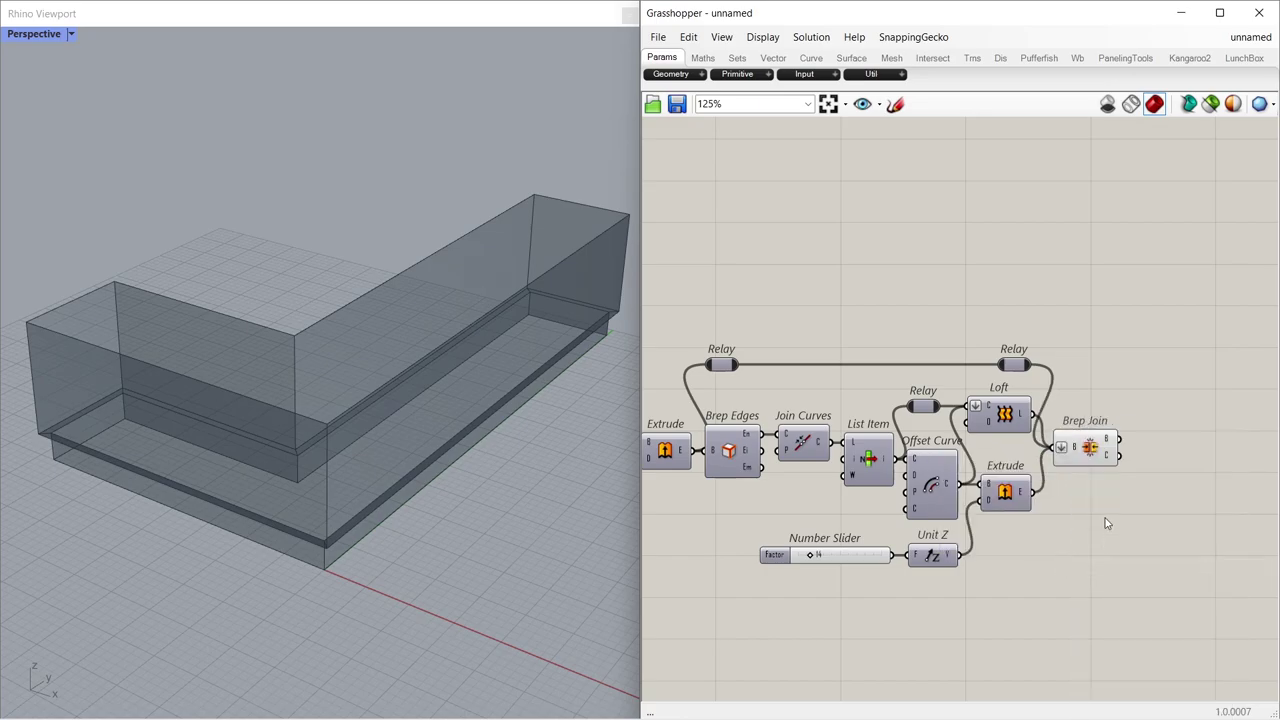
pyautogui.moveTo(1112, 441)
# - Add a Deconstruct Brep component, connect the joined breps output to it, and hide the Brep Join preview
pyautogui.doubleClick(1172, 458)
pyautogui.write('dec')
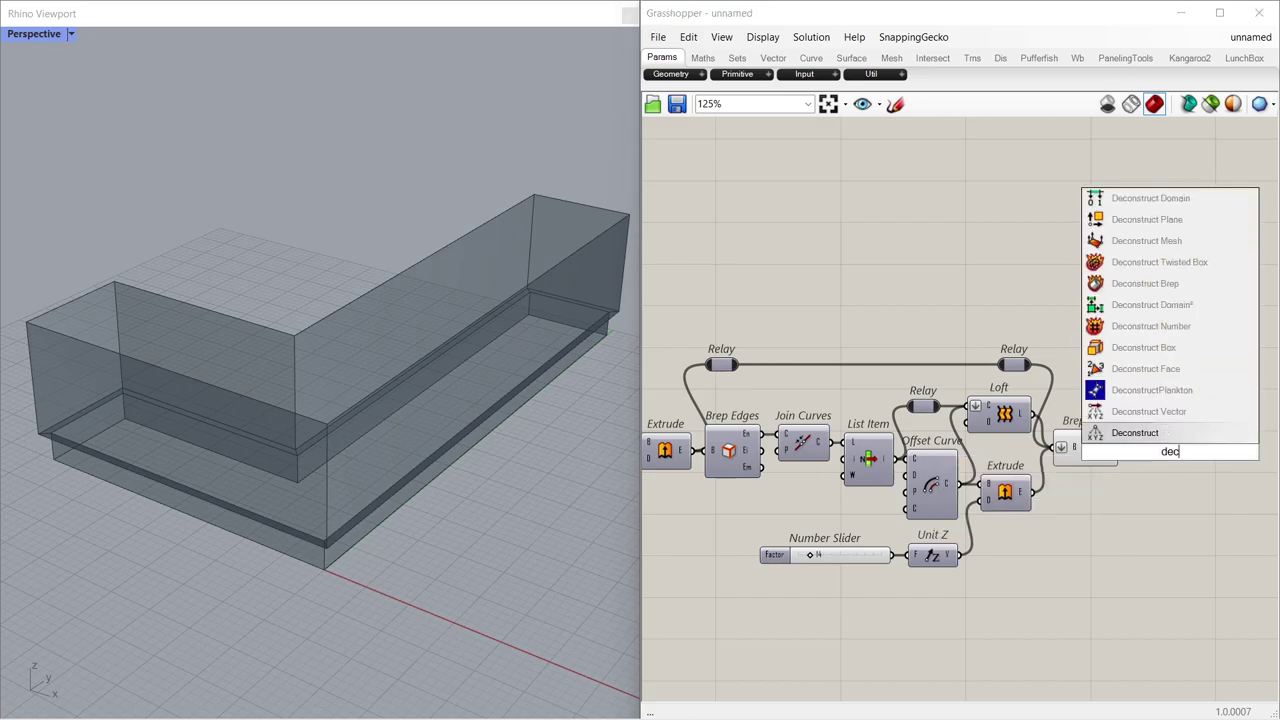
pyautogui.click(1160, 284)
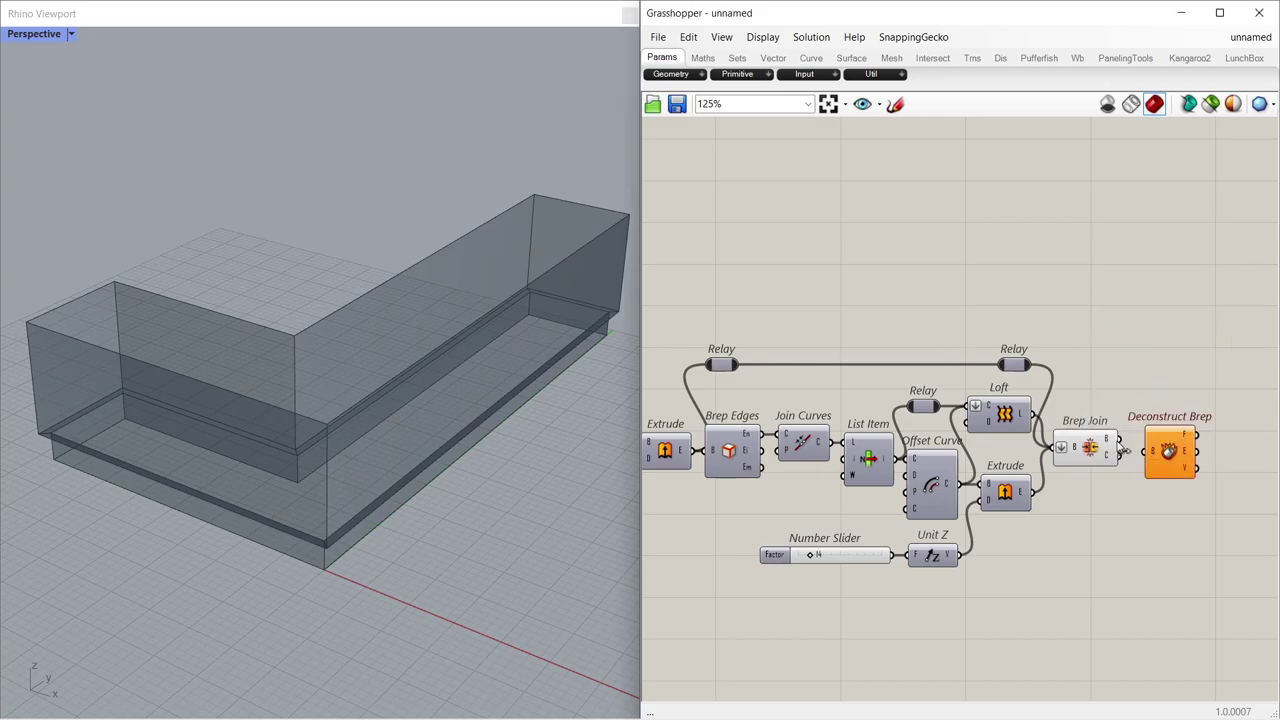
pyautogui.moveTo(1120, 439); pyautogui.dragTo(1160, 446)
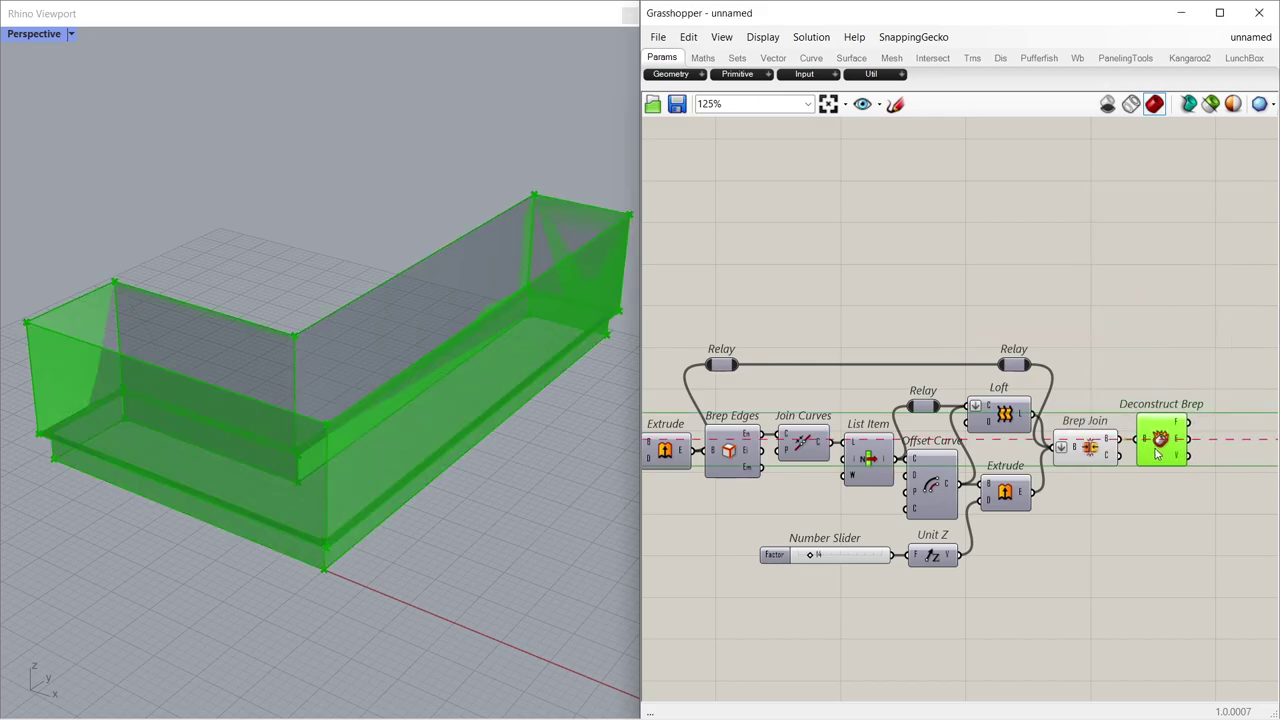
pyautogui.click(1092, 455)
pyautogui.click(1096, 482)
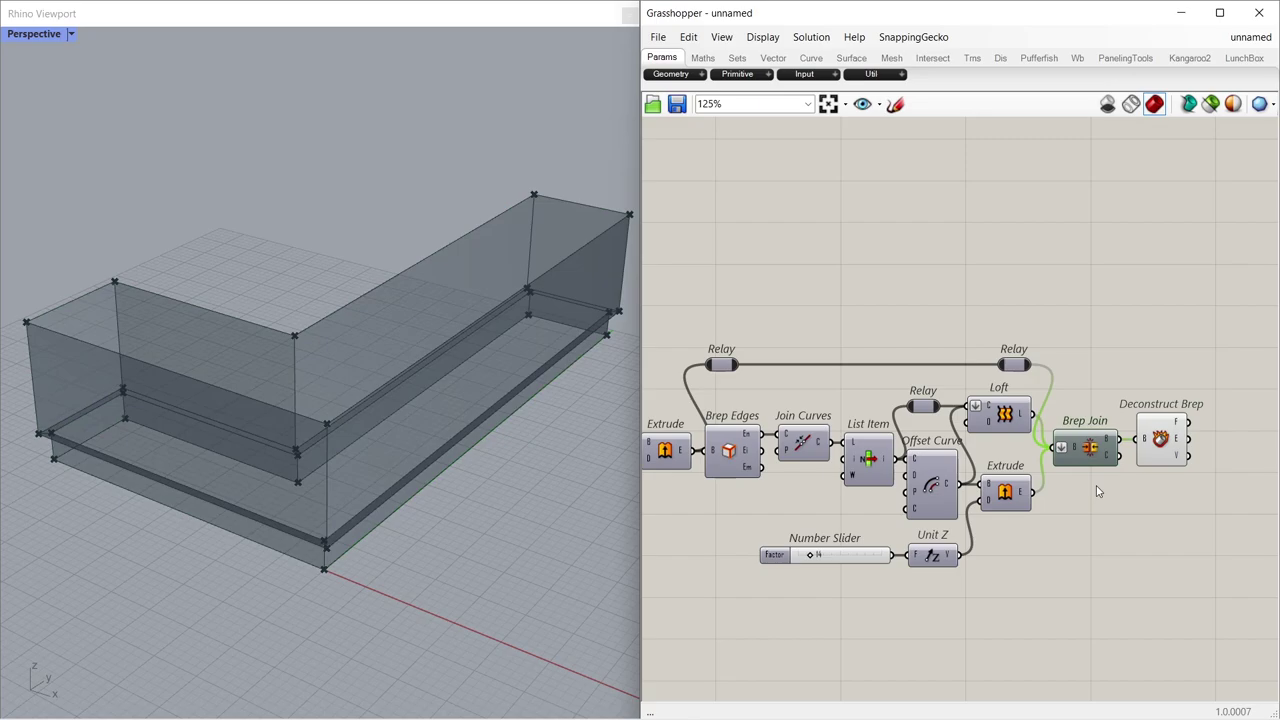
# - Add a List Item component and connect the Deconstruct Brep faces output to its list input
pyautogui.click(1160, 453)
pyautogui.doubleClick(1215, 445)
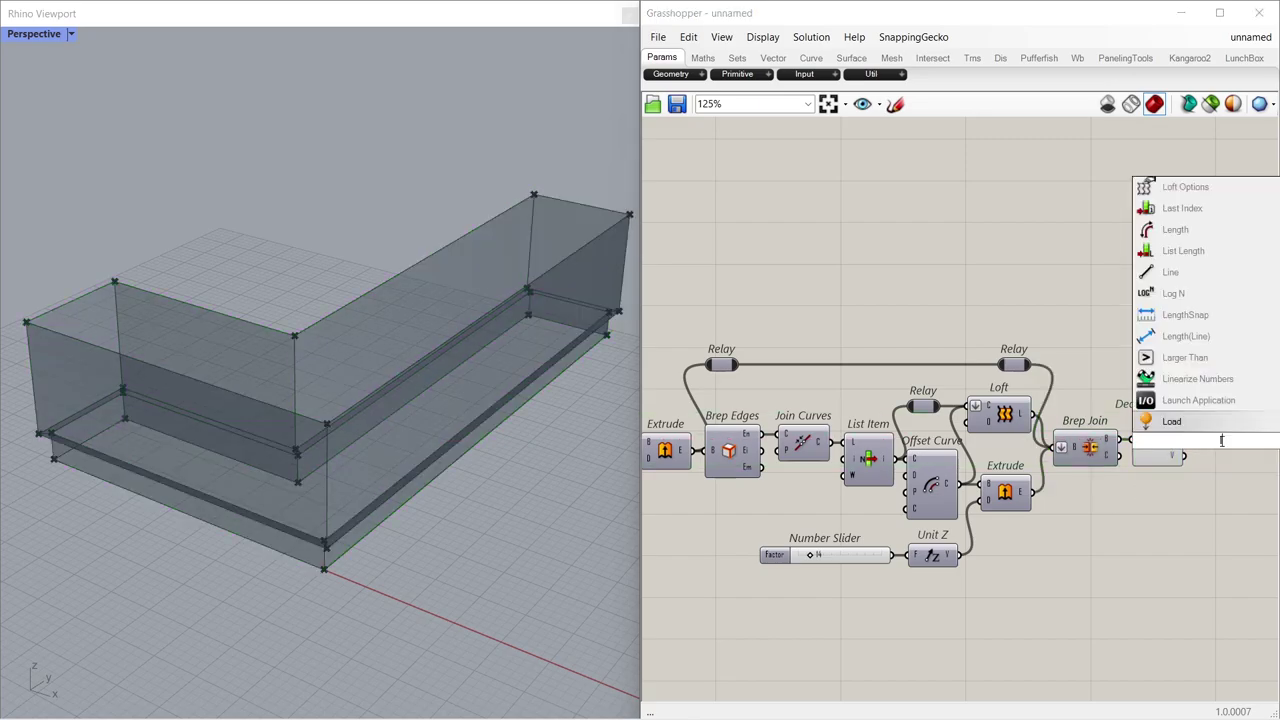
pyautogui.write('listite')
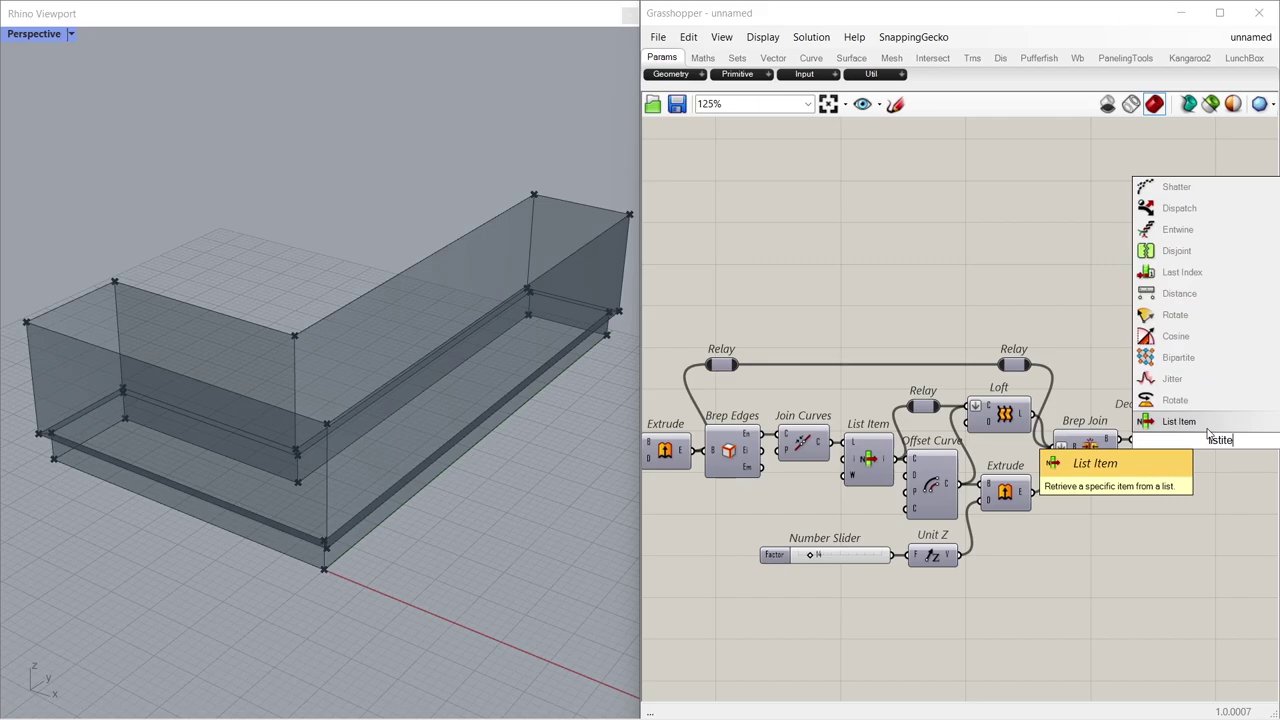
pyautogui.press('Return')
pyautogui.moveTo(1190, 430); pyautogui.dragTo(1221, 445)
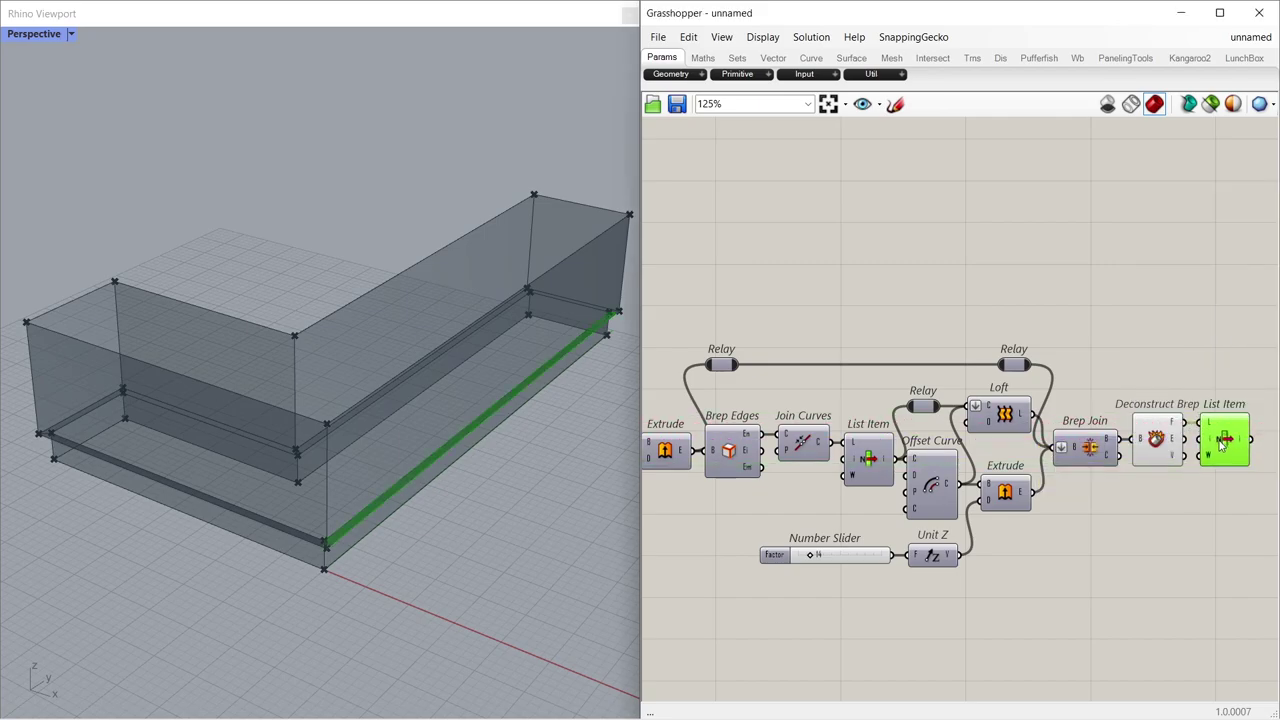
# - Create an integer number slider ranging from 0 to 20 and connect it to the List Item index
pyautogui.doubleClick(1131, 353)
pyautogui.write('0')
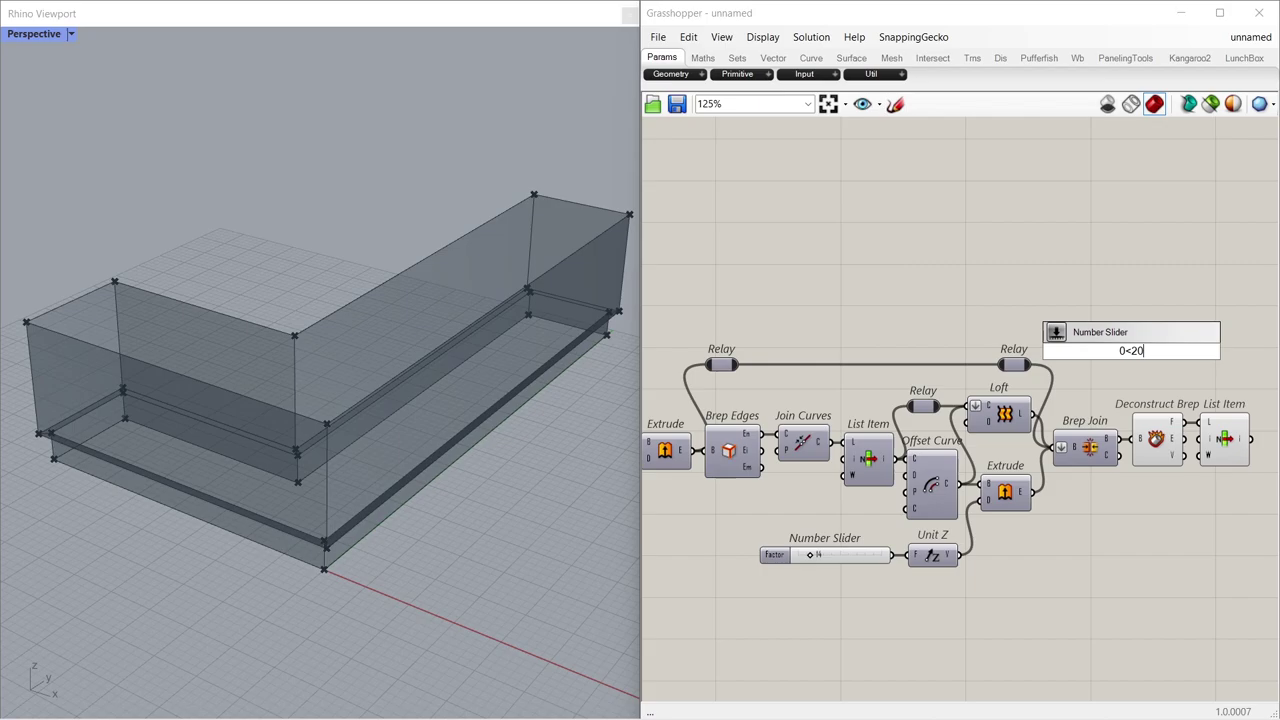
pyautogui.write('<20')
pyautogui.press('Return')
pyautogui.moveTo(1193, 350); pyautogui.dragTo(1199, 438)
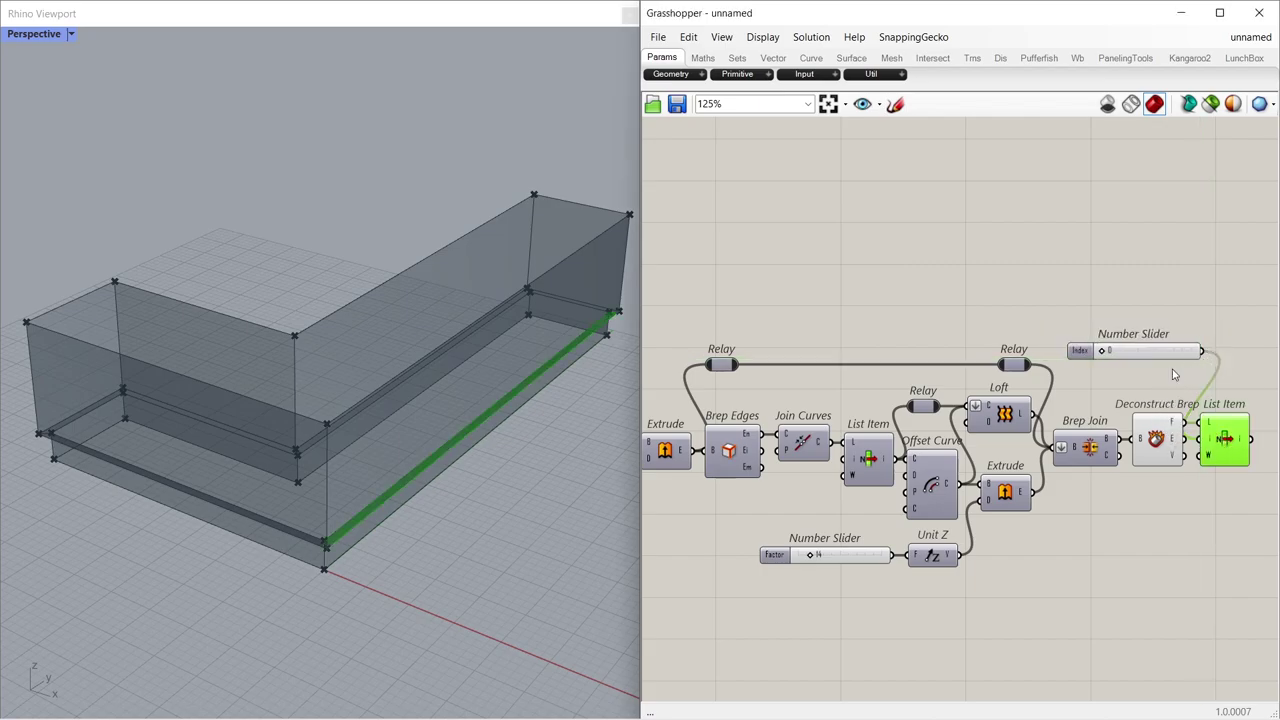
# - Try face index 17 on the List Item slider and return it to 0
pyautogui.moveTo(1102, 351); pyautogui.dragTo(1183, 360)
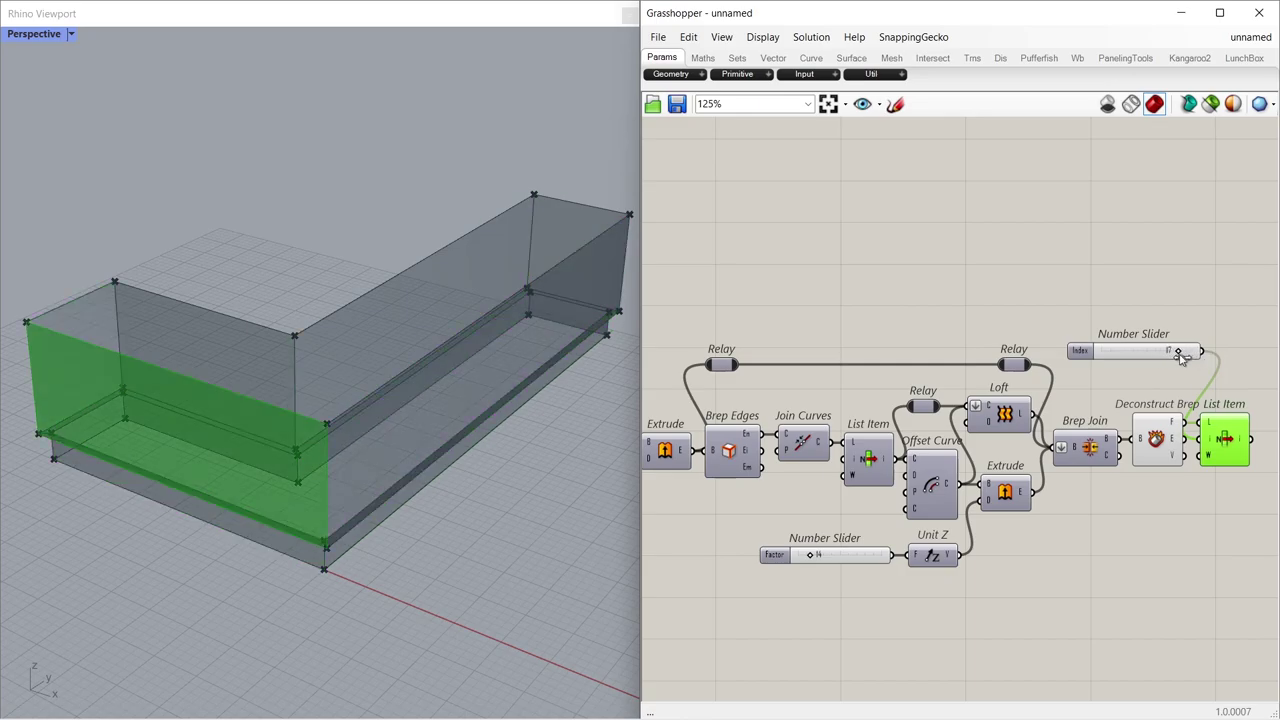
pyautogui.click(1178, 378)
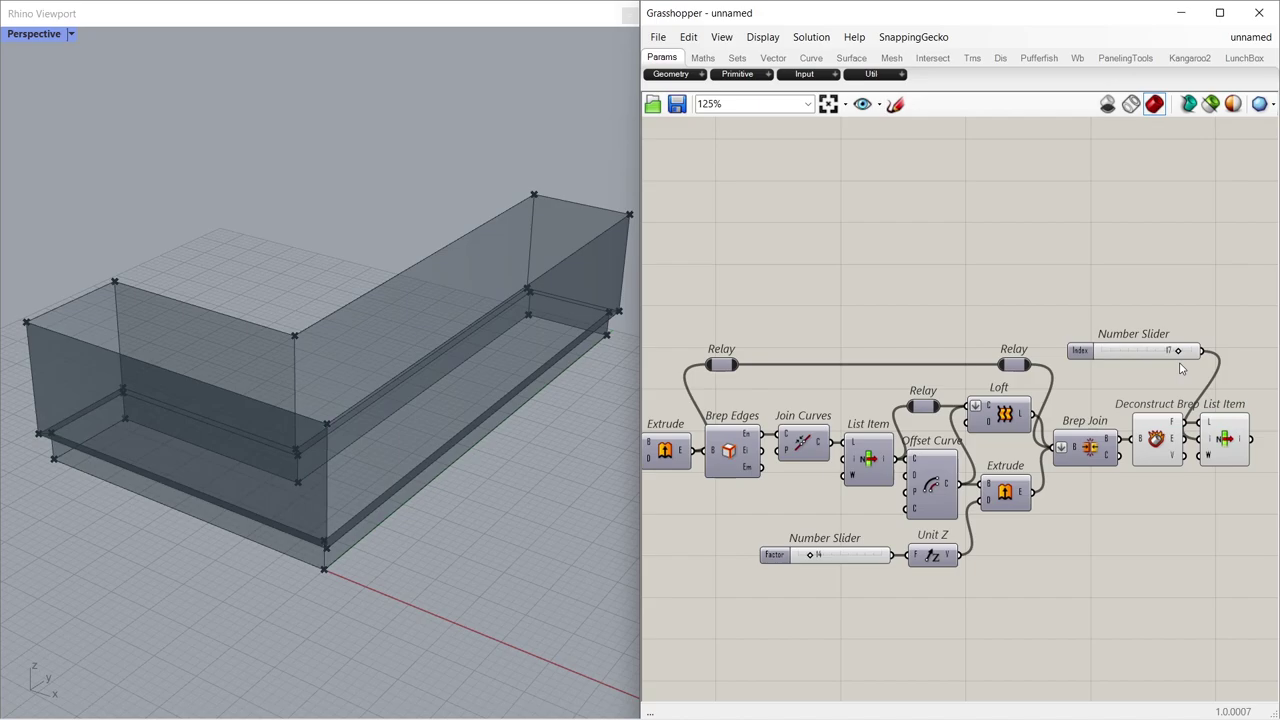
pyautogui.moveTo(1178, 351); pyautogui.dragTo(1066, 355)
pyautogui.click(1225, 437)
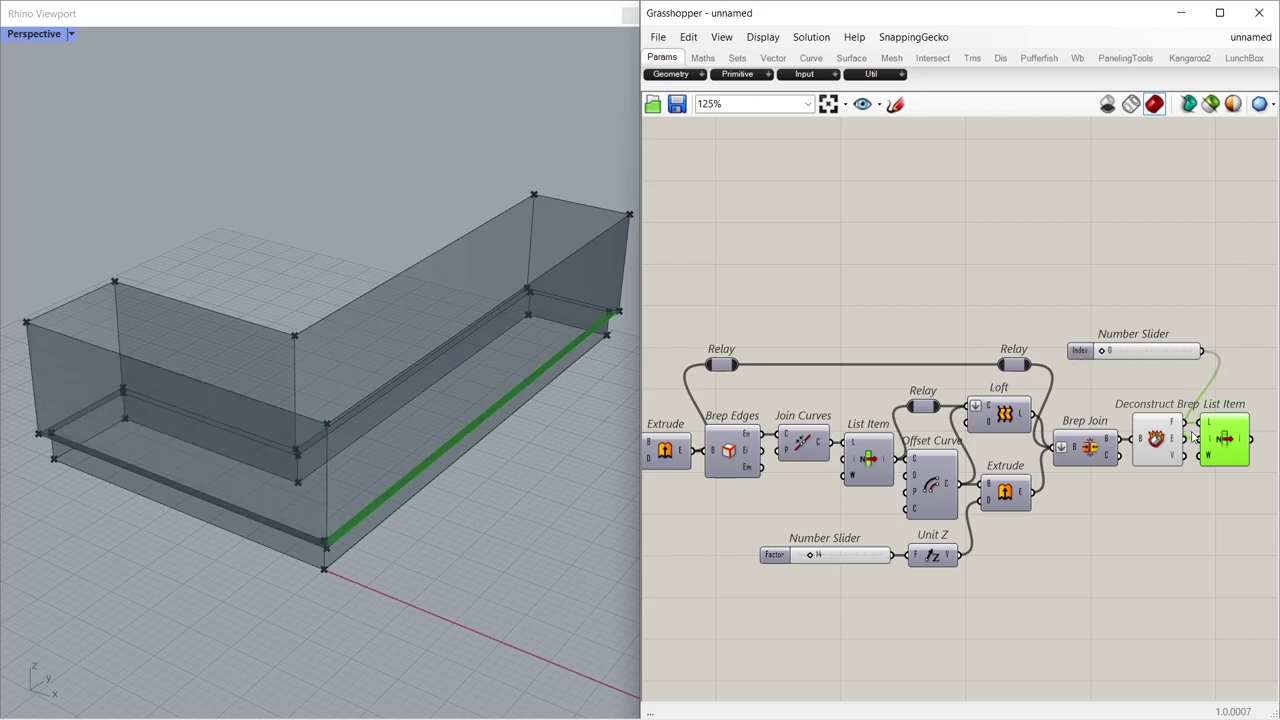
# - Reverse the faces output of Deconstruct Brep, make room for the List Item and its slider, and hide the Deconstruct Brep preview
pyautogui.rightClick(1173, 425)
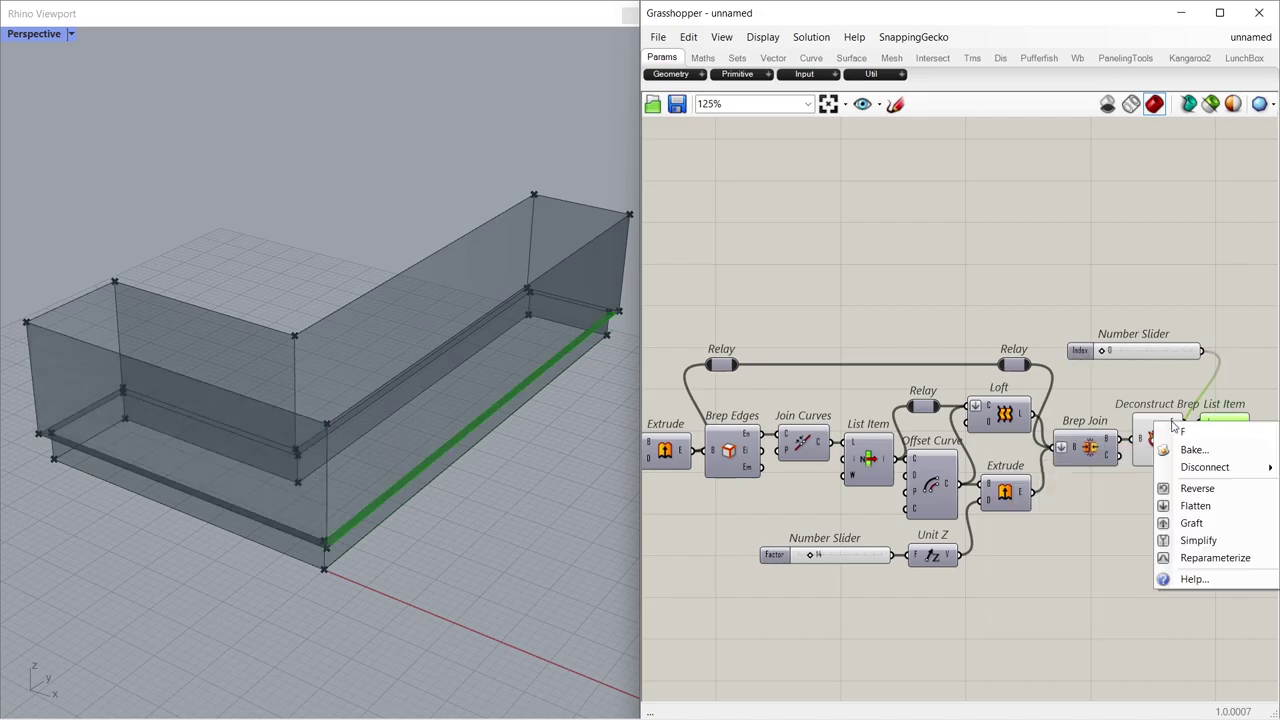
pyautogui.click(1183, 489)
pyautogui.moveTo(1226, 440); pyautogui.dragTo(1242, 440)
pyautogui.moveTo(1171, 352); pyautogui.dragTo(1167, 380)
pyautogui.click(1165, 439)
pyautogui.click(1163, 483)
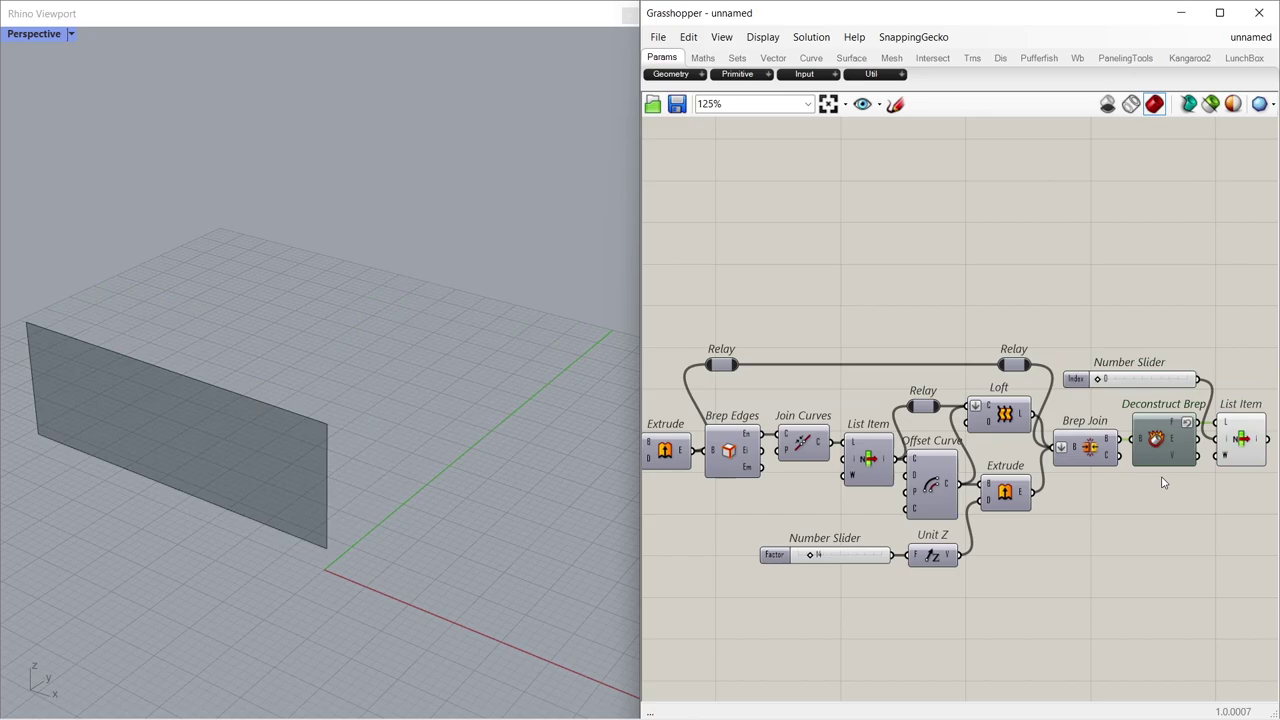
# - Add a Cull Index component above the List Item and feed it the reversed faces and the same index slider
pyautogui.moveTo(1214, 520); pyautogui.dragTo(737, 494, button='right')
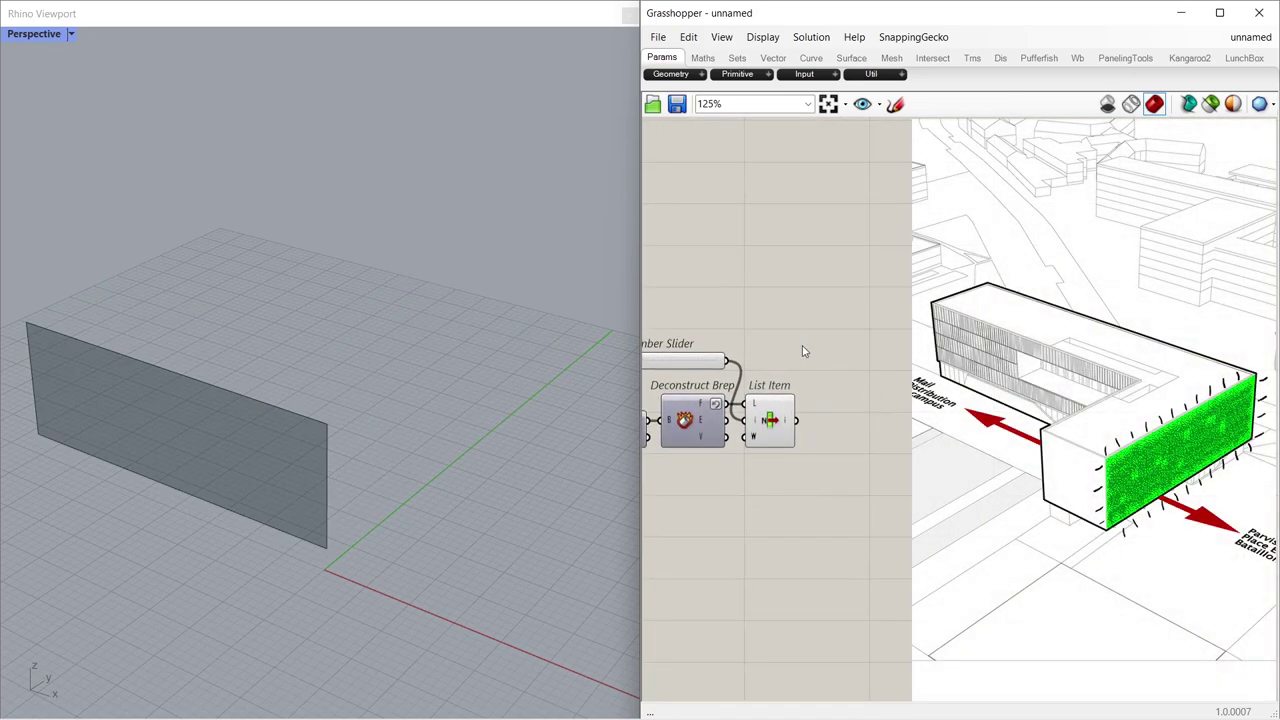
pyautogui.doubleClick(767, 332)
pyautogui.write('cull')
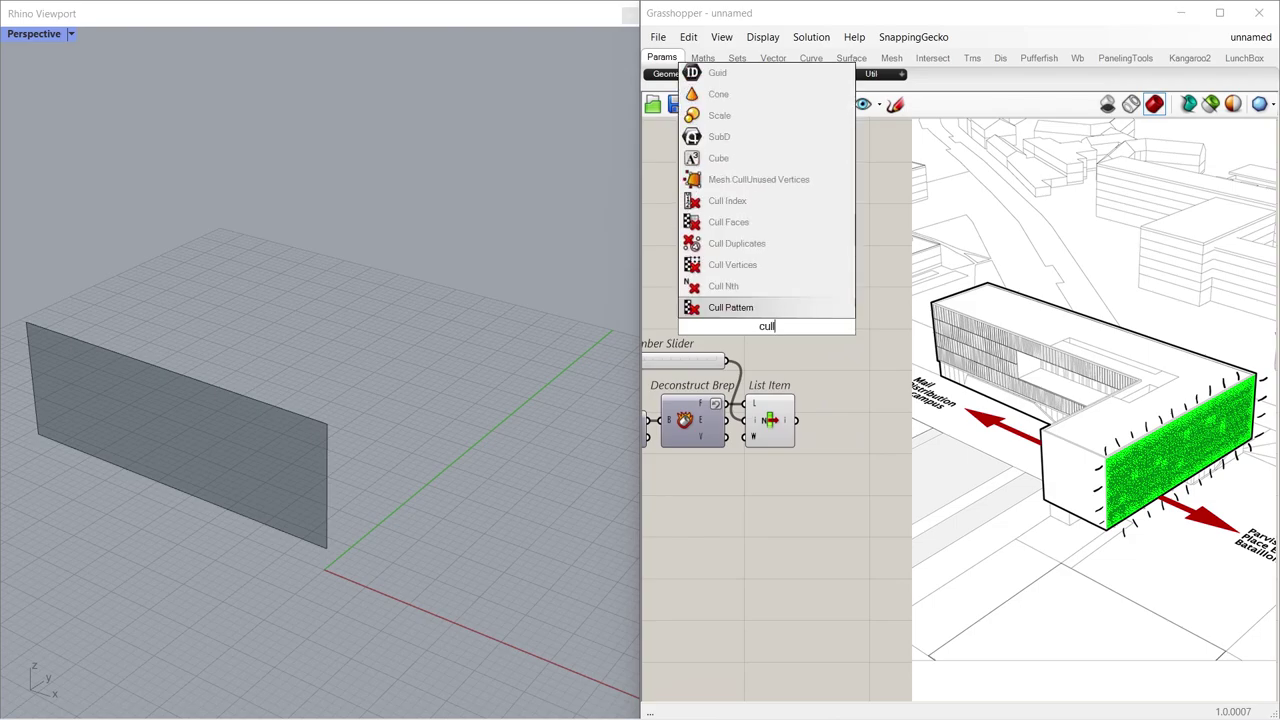
pyautogui.click(755, 201)
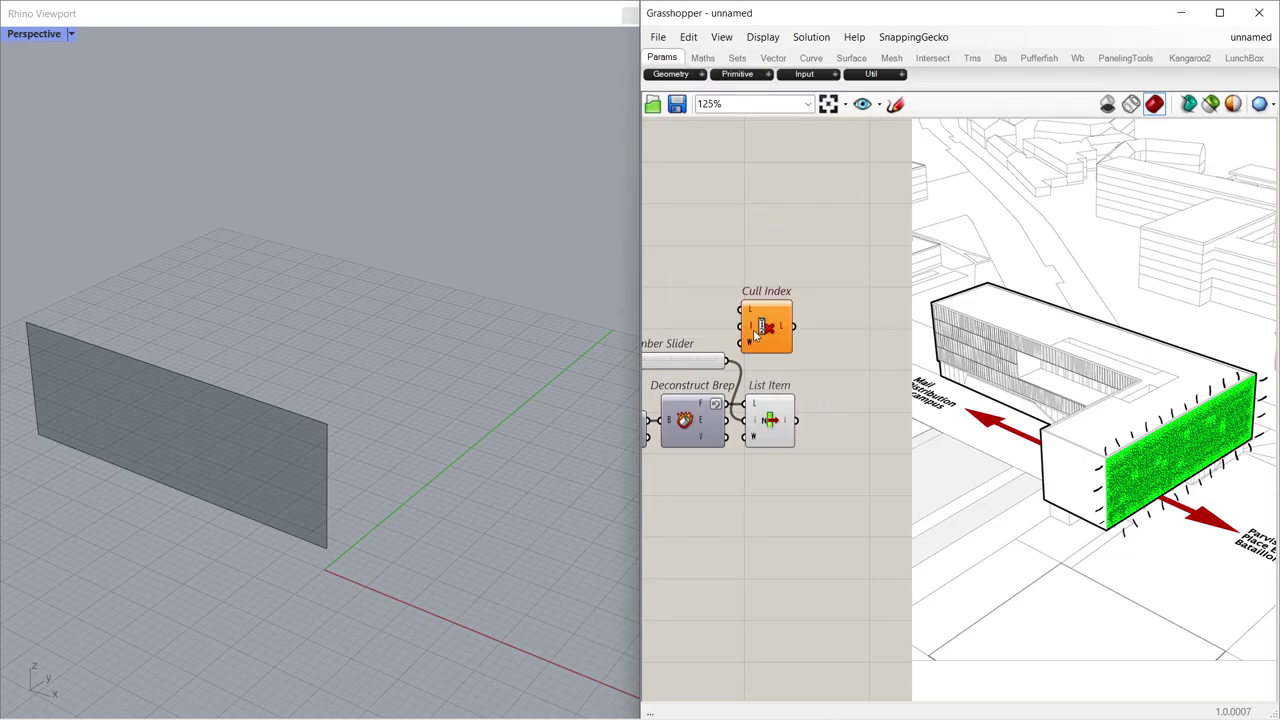
pyautogui.moveTo(735, 410); pyautogui.dragTo(742, 310)
pyautogui.moveTo(823, 329); pyautogui.dragTo(848, 323, button='right')
pyautogui.moveTo(768, 362); pyautogui.dragTo(772, 328)
# - Compare the culled faces with the single List Item face and hide the Cull Index preview
pyautogui.click(797, 333)
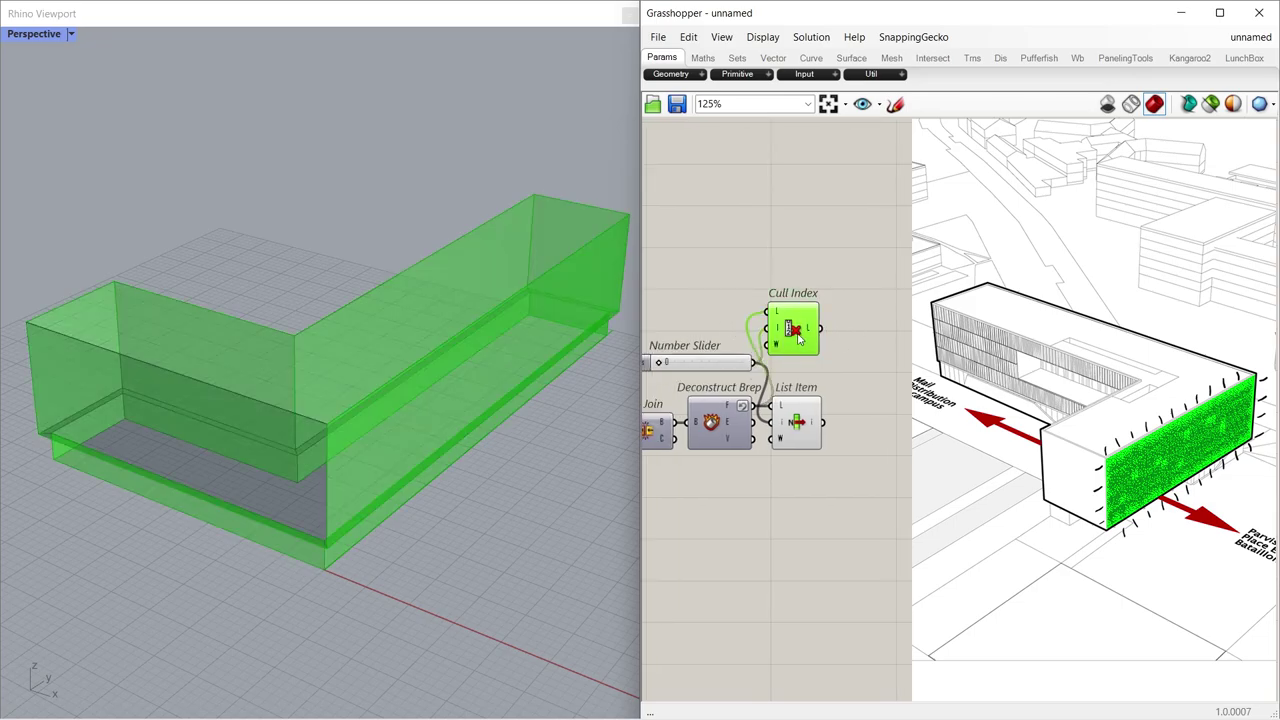
pyautogui.click(796, 426)
pyautogui.click(797, 336)
pyautogui.click(872, 367)
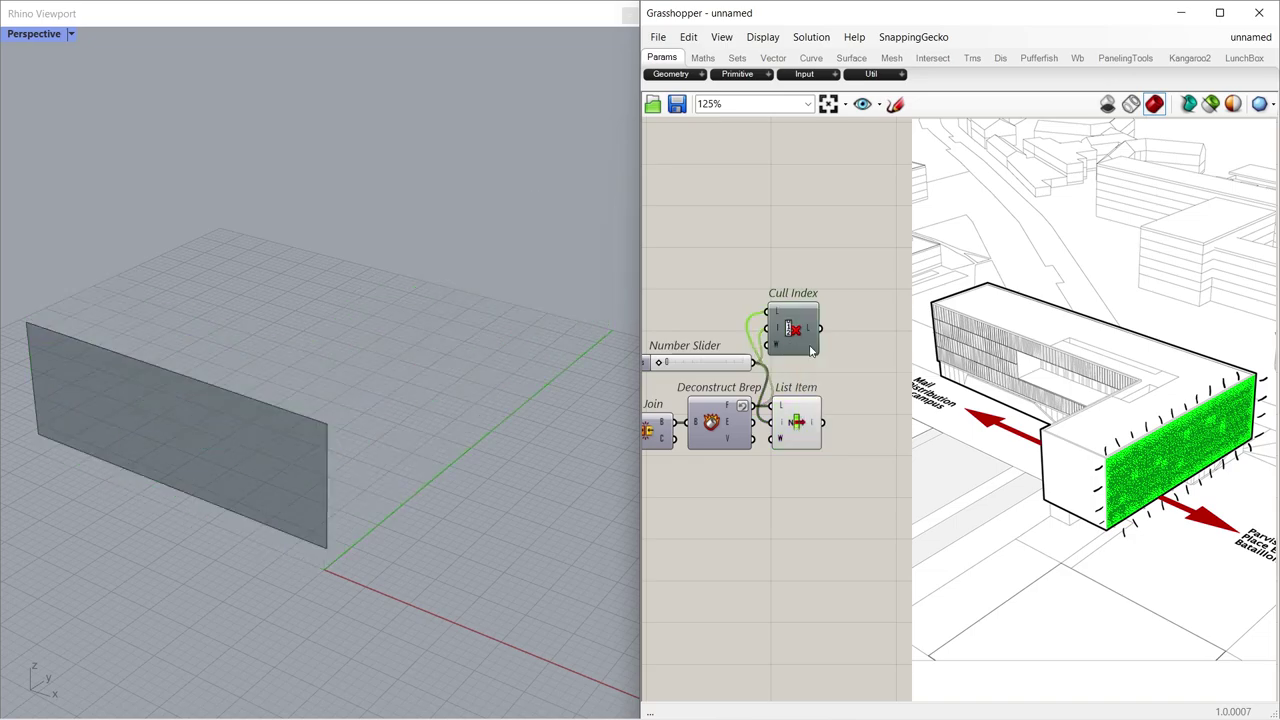
# - Set the Rhino viewport to the Front view and frame the facade face picked by List Item
pyautogui.click(800, 428)
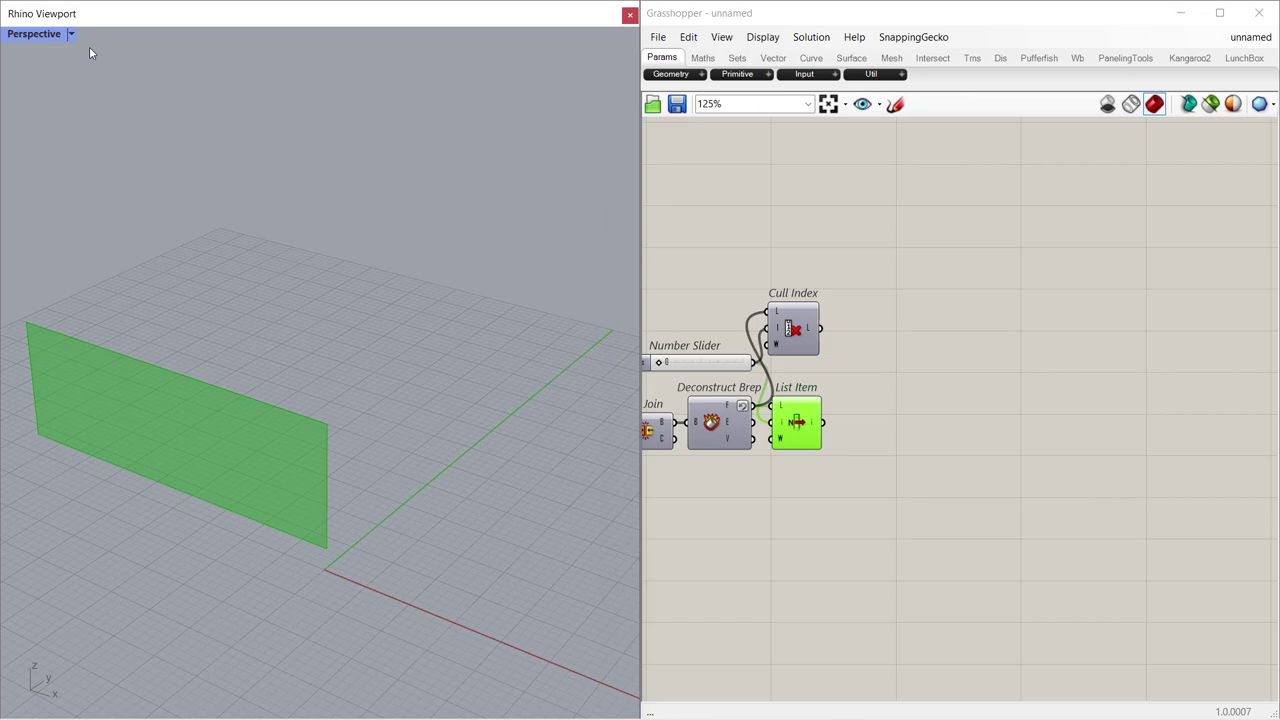
pyautogui.click(72, 34)
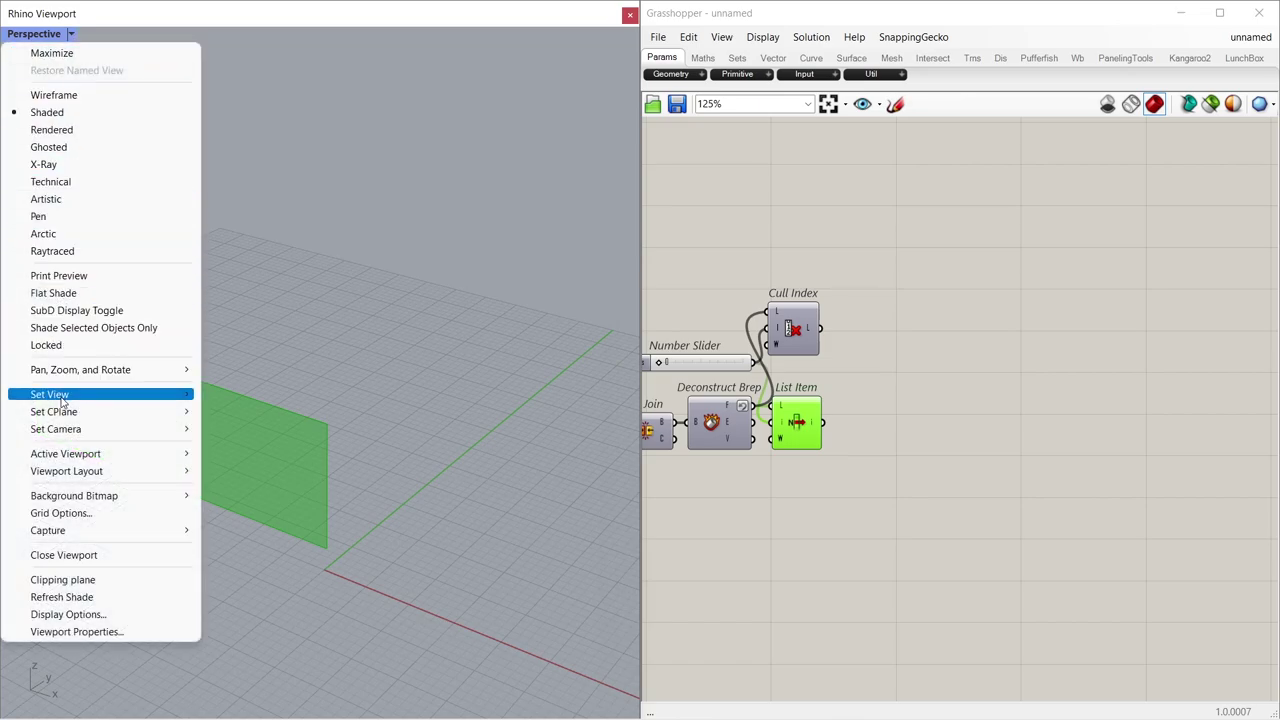
pyautogui.moveTo(70, 396)
pyautogui.click(266, 488)
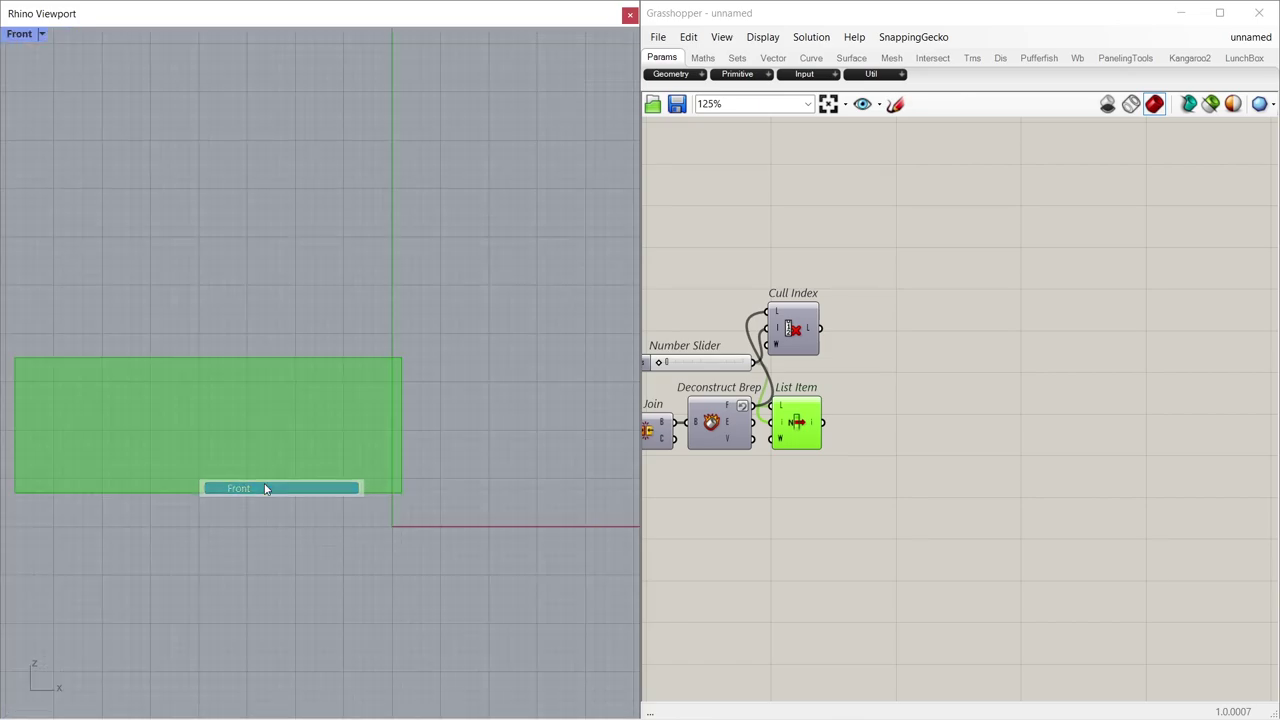
pyautogui.moveTo(189, 434); pyautogui.dragTo(251, 369, button='right')
pyautogui.scroll(5, 285, 400)
pyautogui.scroll(-1, 274, 374)
pyautogui.scroll(1, 260, 371)
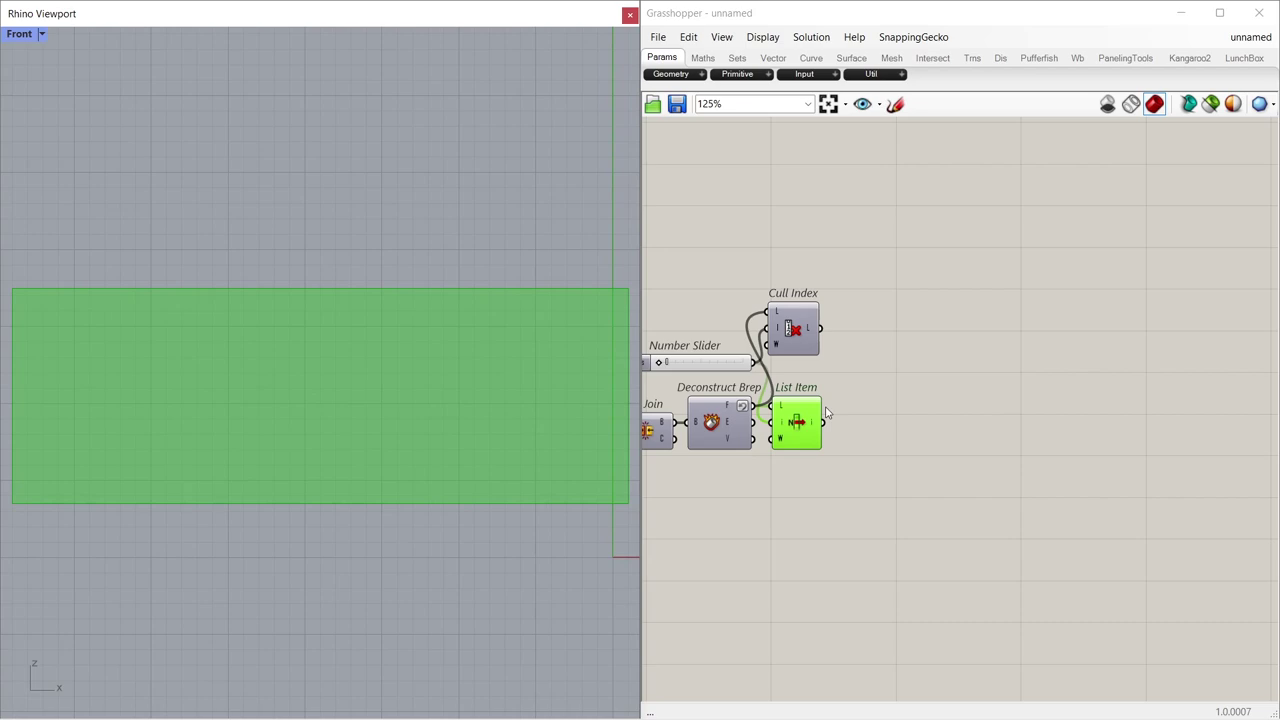
pyautogui.click(905, 410)
# - Add a Dimensions component fed by the List Item face and a Division component that divides its V dimension by its U dimension
pyautogui.doubleClick(862, 490)
pyautogui.write('dime')
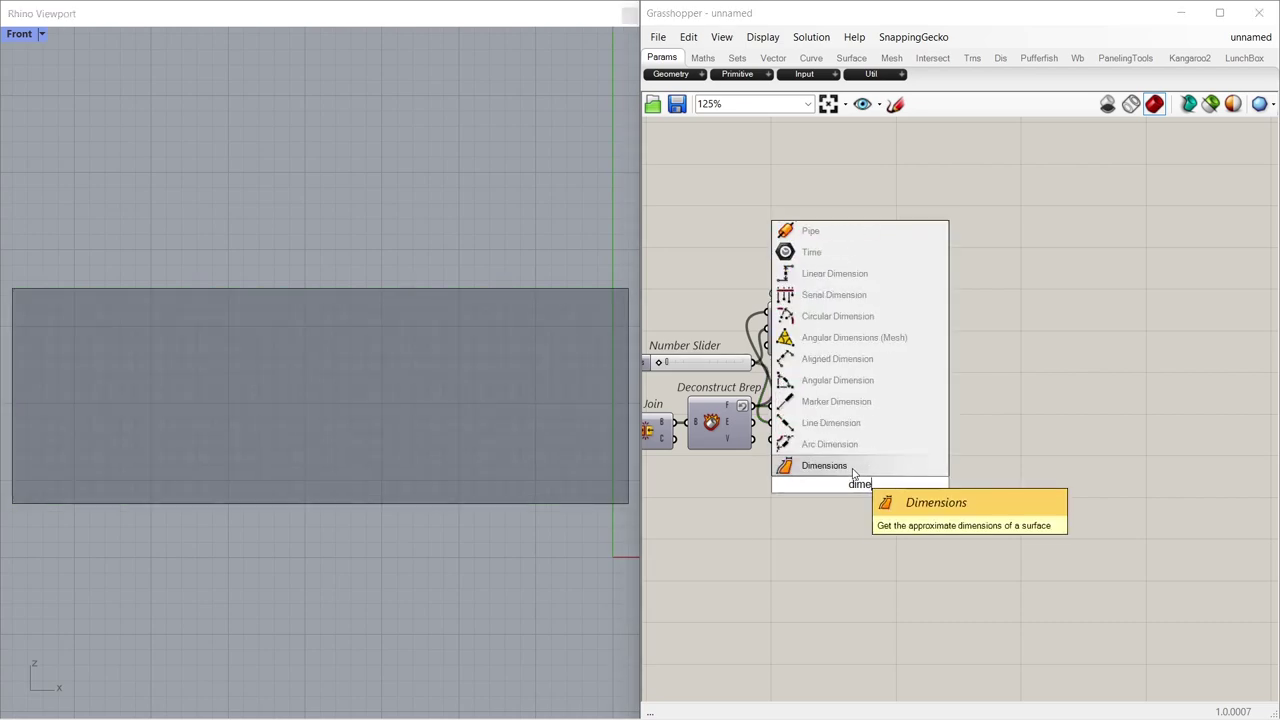
pyautogui.click(853, 472)
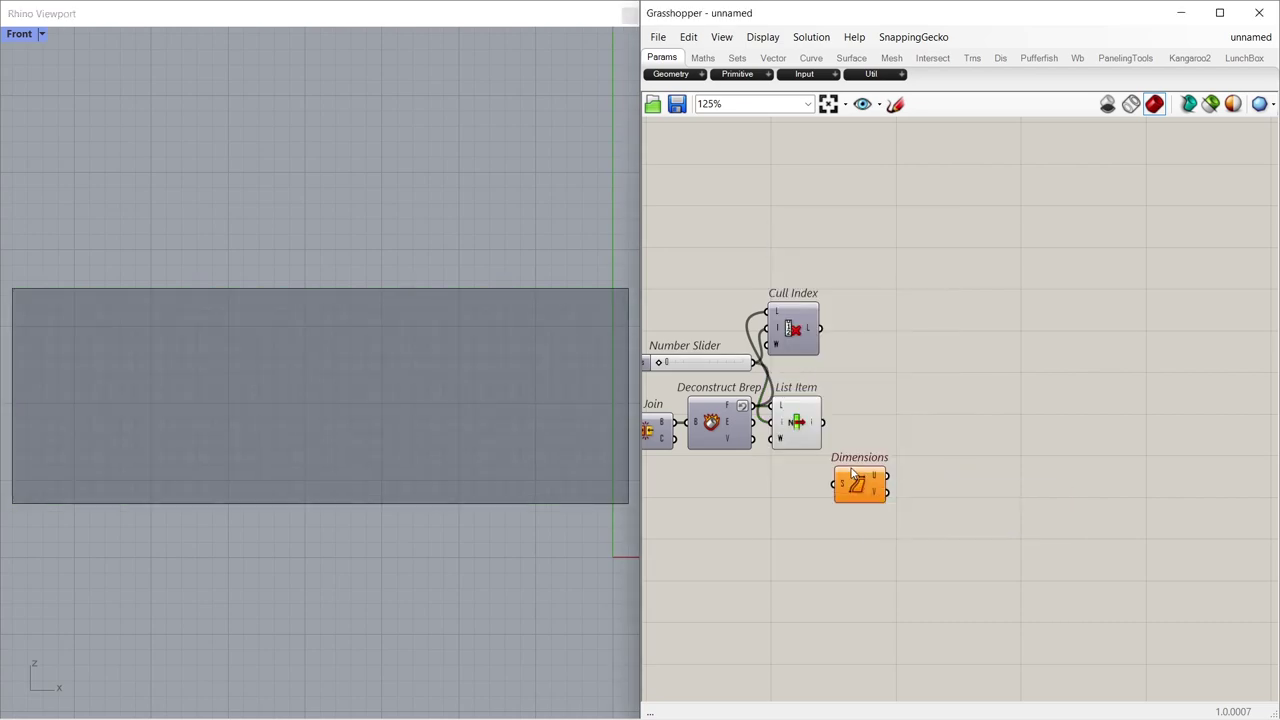
pyautogui.moveTo(826, 426); pyautogui.dragTo(861, 478)
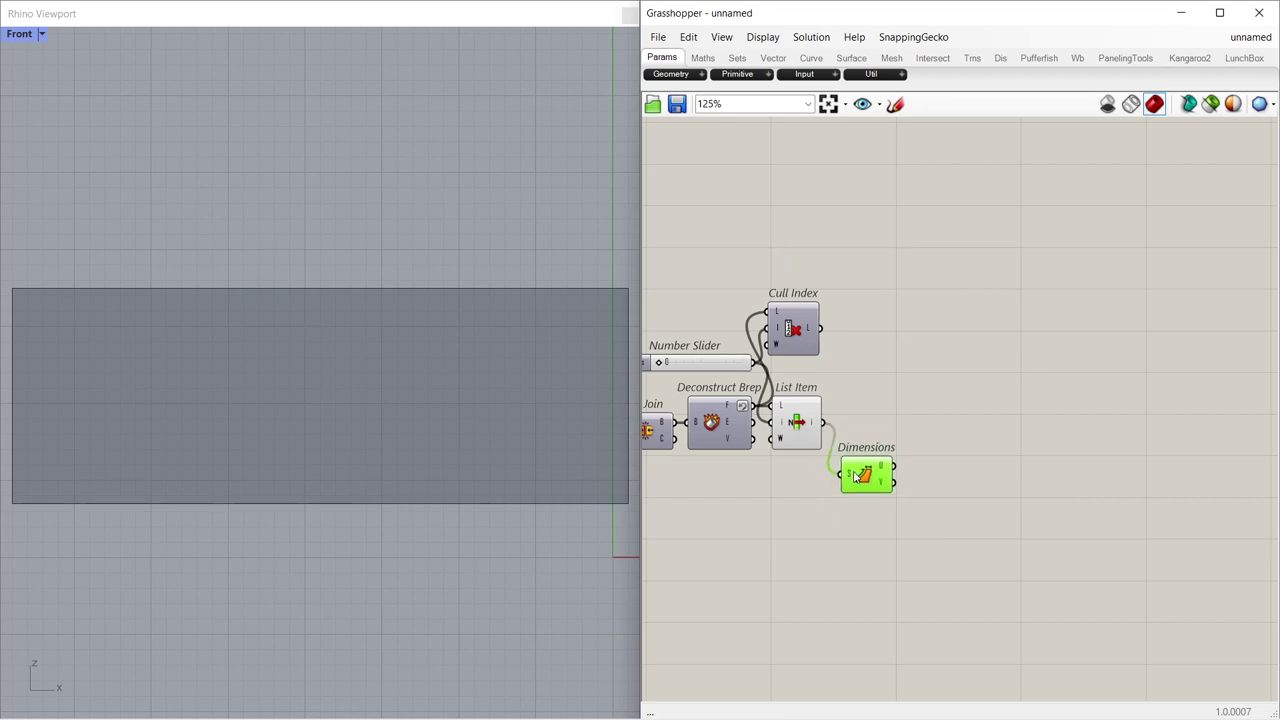
pyautogui.doubleClick(922, 476)
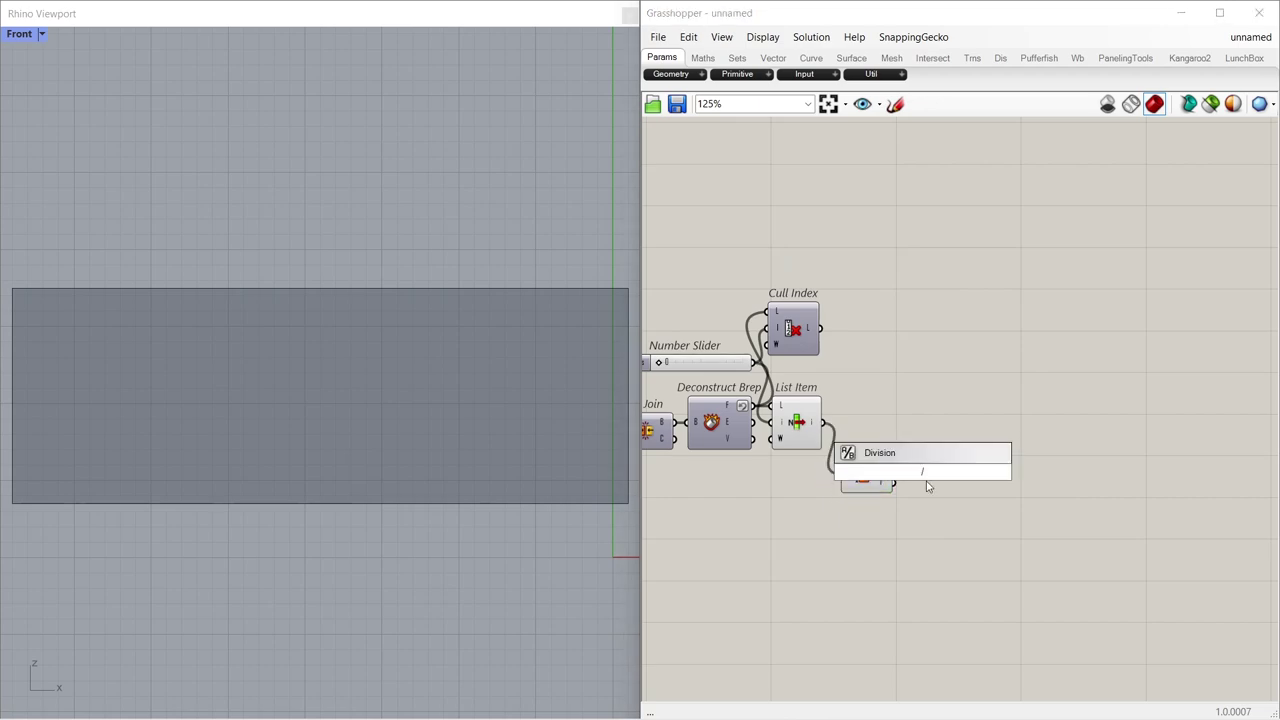
pyautogui.press('Return')
pyautogui.moveTo(924, 478); pyautogui.dragTo(934, 476)
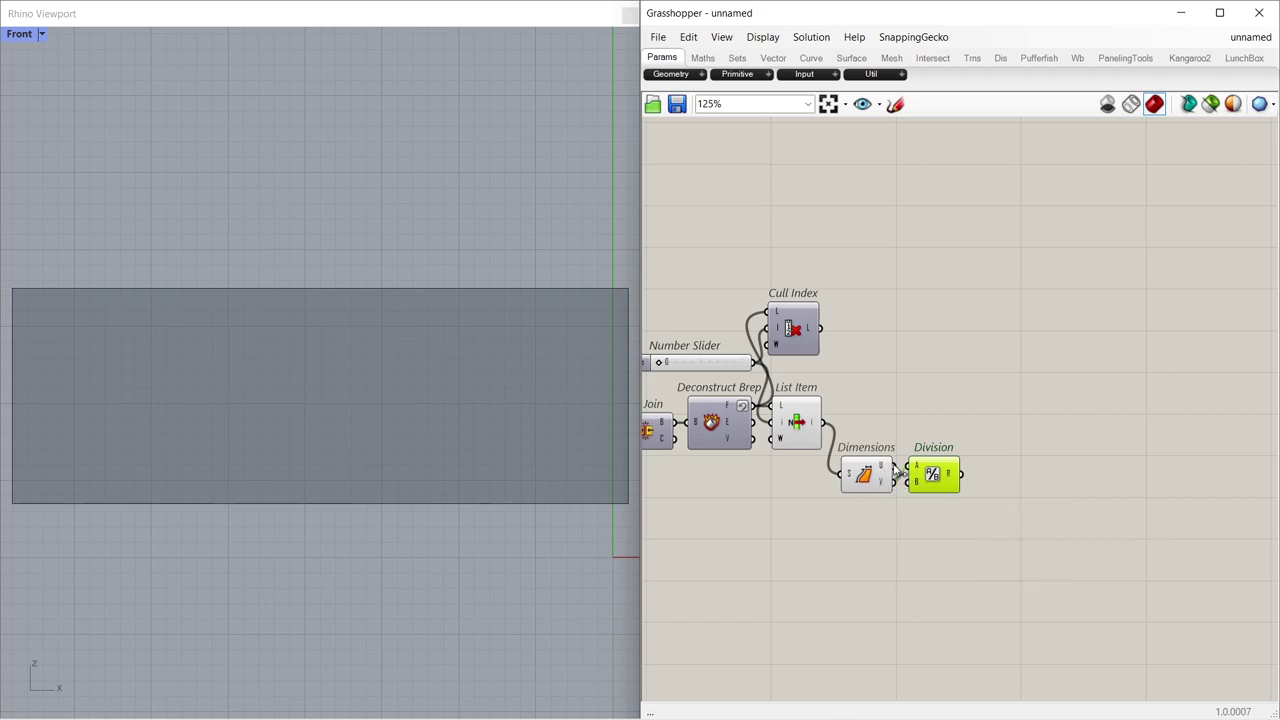
# - Add a Multiplication component and connect the Division result to its A input
pyautogui.doubleClick(984, 479)
pyautogui.write('mul')
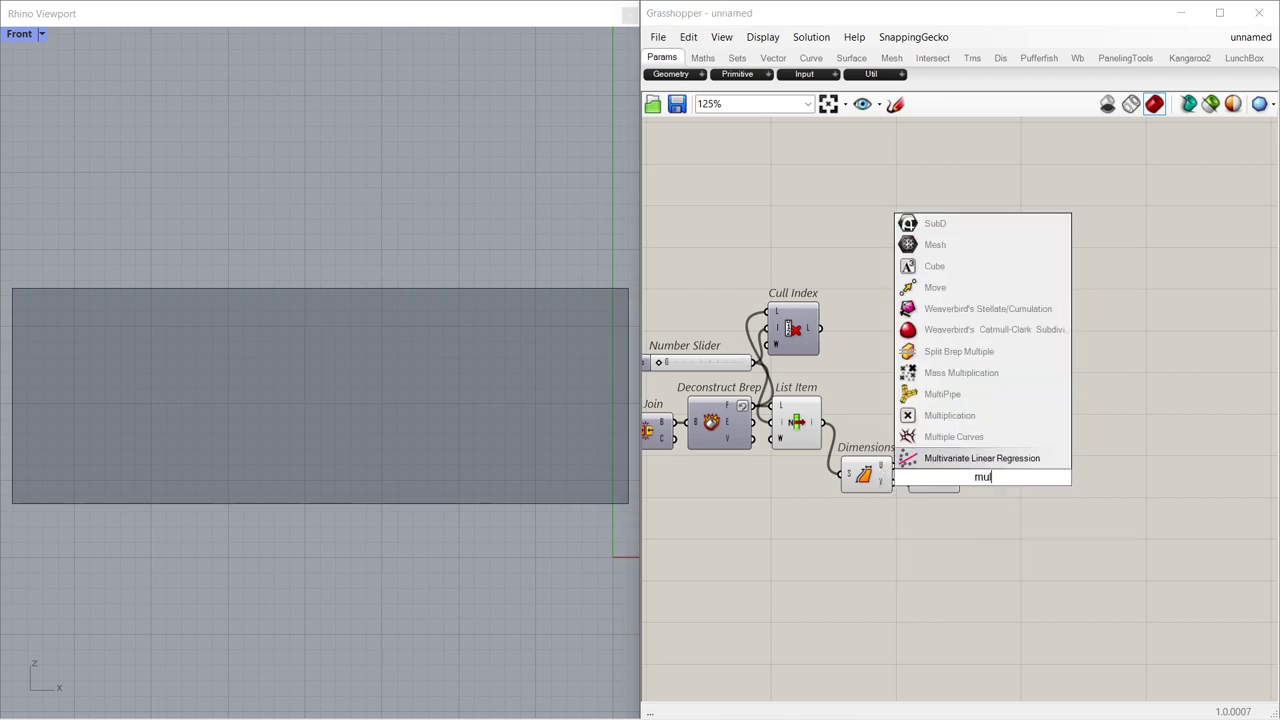
pyautogui.click(950, 415)
pyautogui.moveTo(1012, 478)
pyautogui.mouseDown()
pyautogui.moveTo(1024, 481)
pyautogui.moveTo(982, 467)
pyautogui.moveTo(1000, 485)
pyautogui.mouseUp()
# - Create a number slider from 0 to 60.00, connect it to the Multiplication B input and set it to 17.42
pyautogui.doubleClick(880, 528)
pyautogui.write('0')
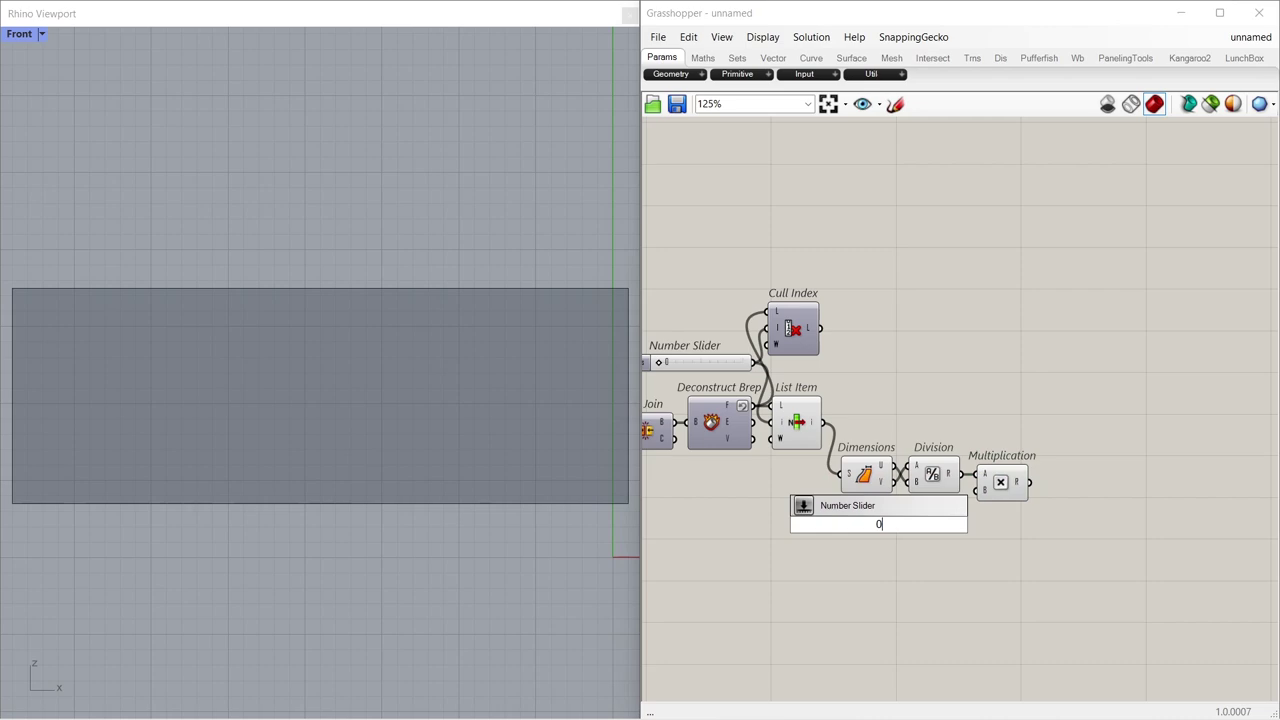
pyautogui.write('<60.00')
pyautogui.press('Return')
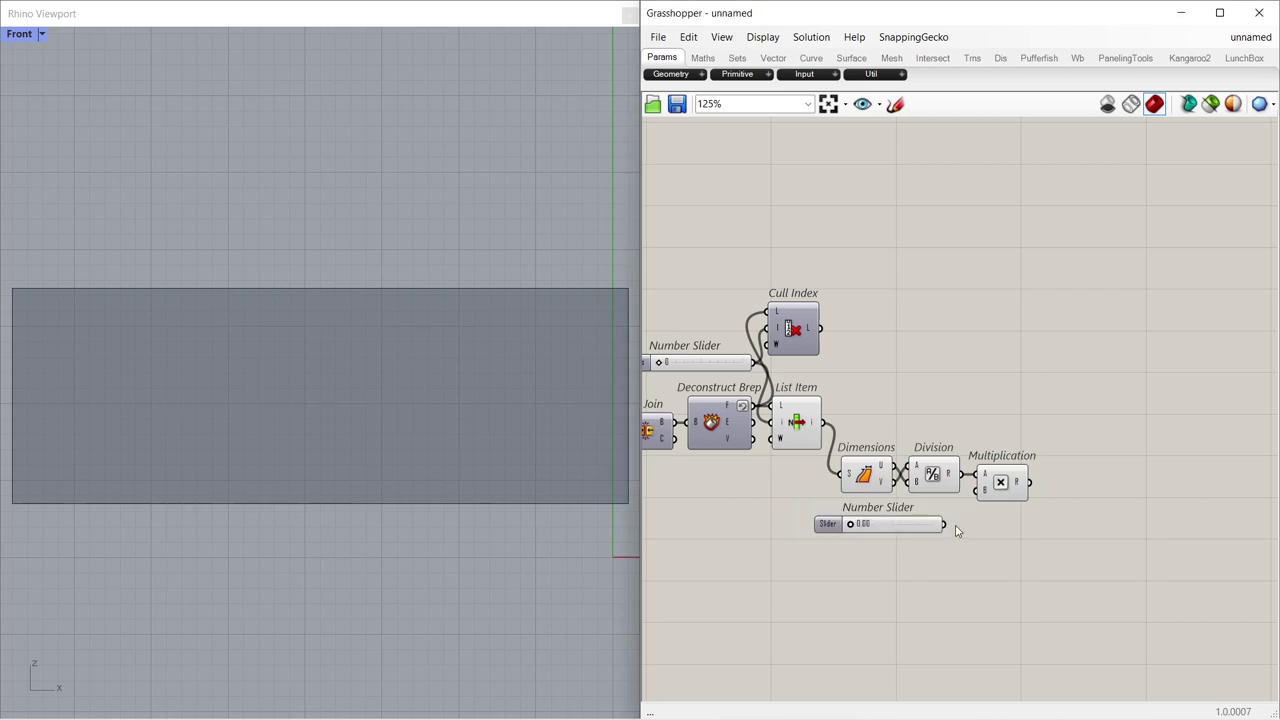
pyautogui.moveTo(928, 525); pyautogui.dragTo(945, 521)
pyautogui.moveTo(857, 524); pyautogui.dragTo(884, 521)
# - Add a Divide Surface component and connect the List Item face to its surface input
pyautogui.doubleClick(1066, 451)
pyautogui.write('dividesur')
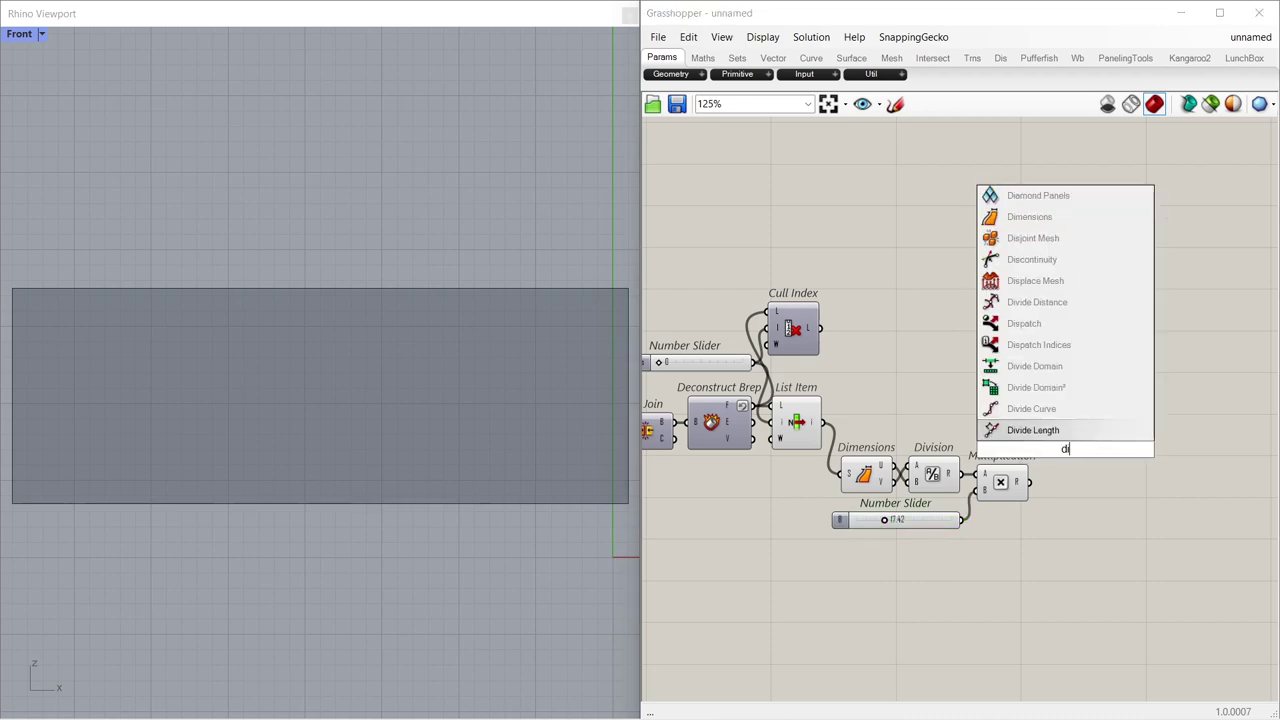
pyautogui.press('BackSpace')
pyautogui.press('BackSpace')
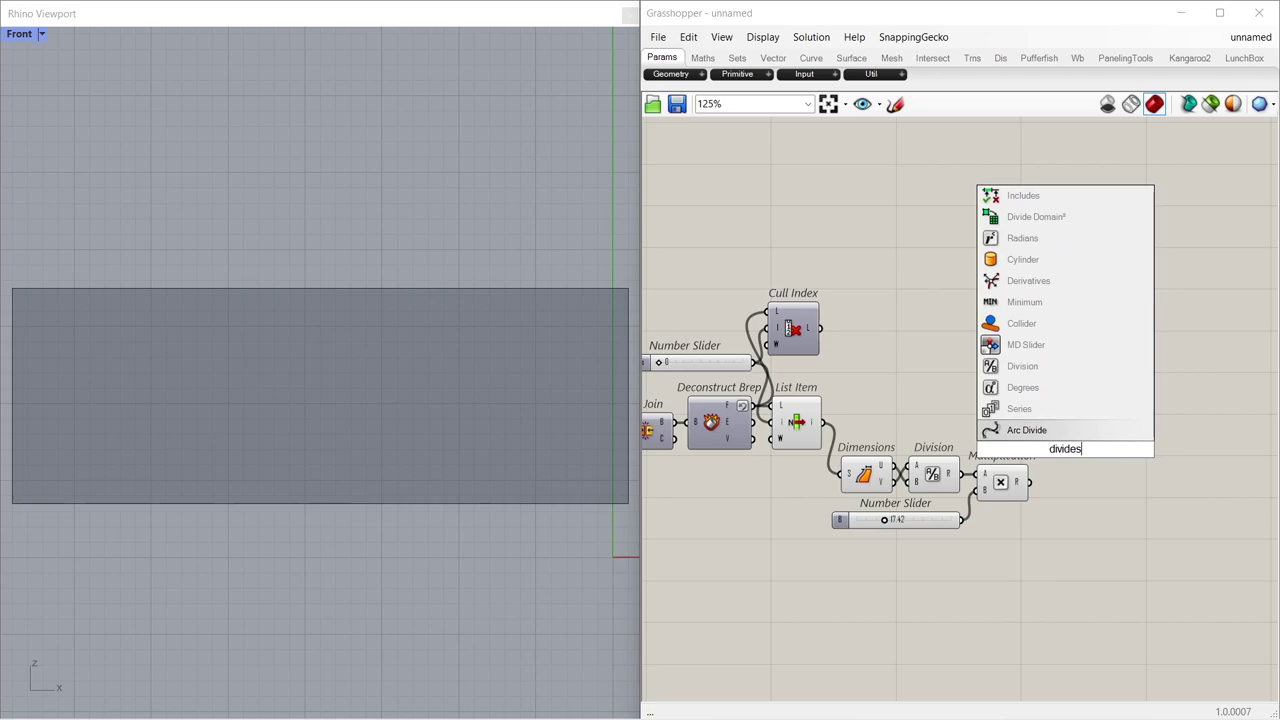
pyautogui.write('urfa')
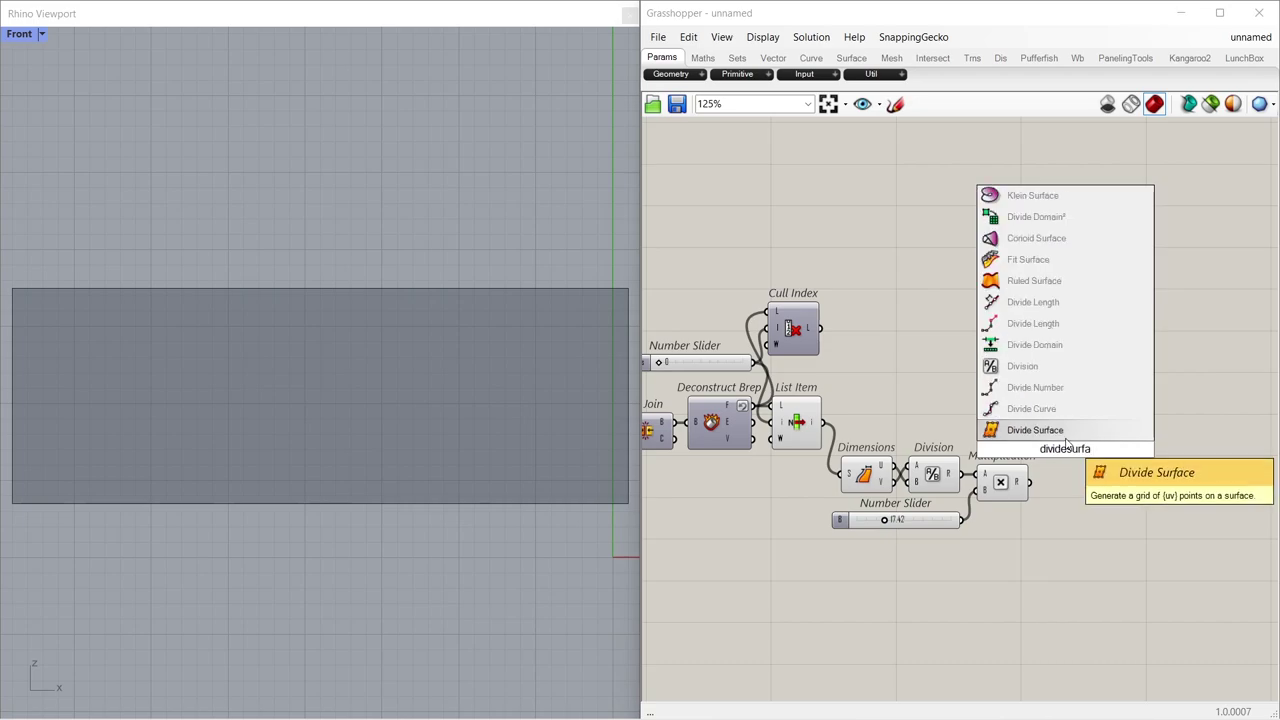
pyautogui.press('Return')
pyautogui.moveTo(827, 430); pyautogui.dragTo(1071, 443)
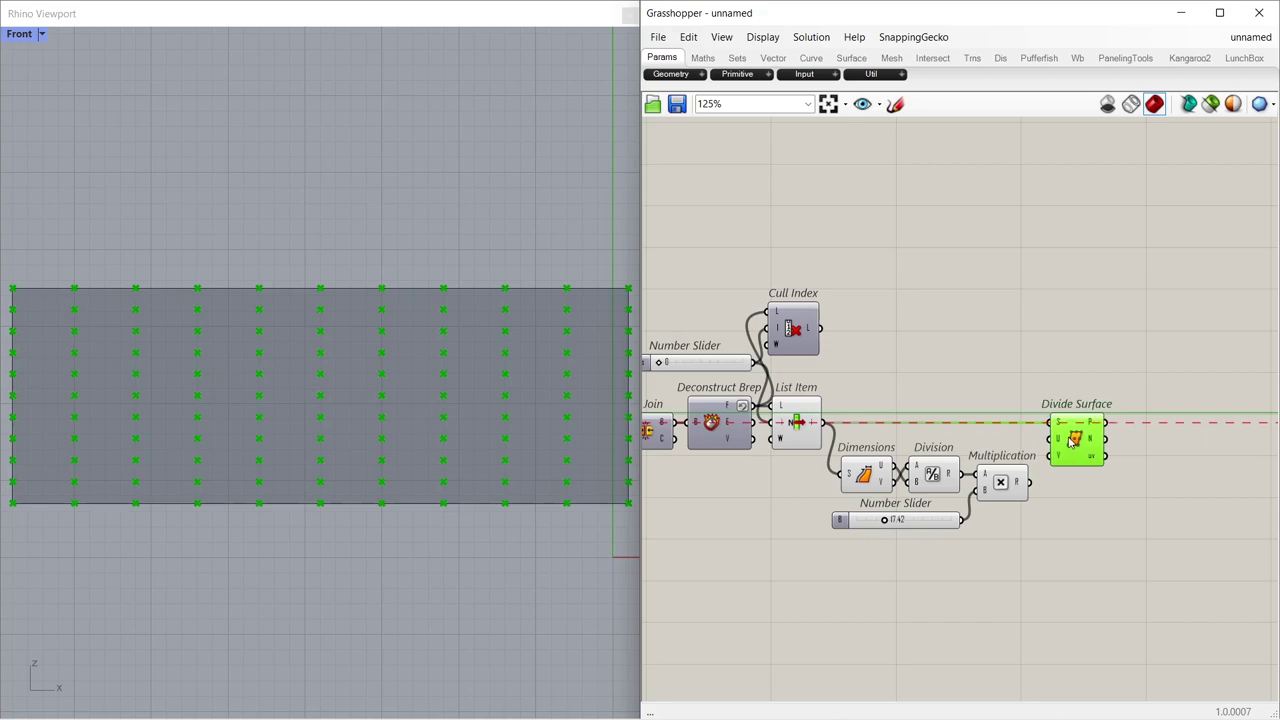
# - Connect the Multiplication result to Divide Surface's V input and the slider to its U input through a relay, and set the slider to 19.54
pyautogui.moveTo(1038, 486); pyautogui.dragTo(1048, 456)
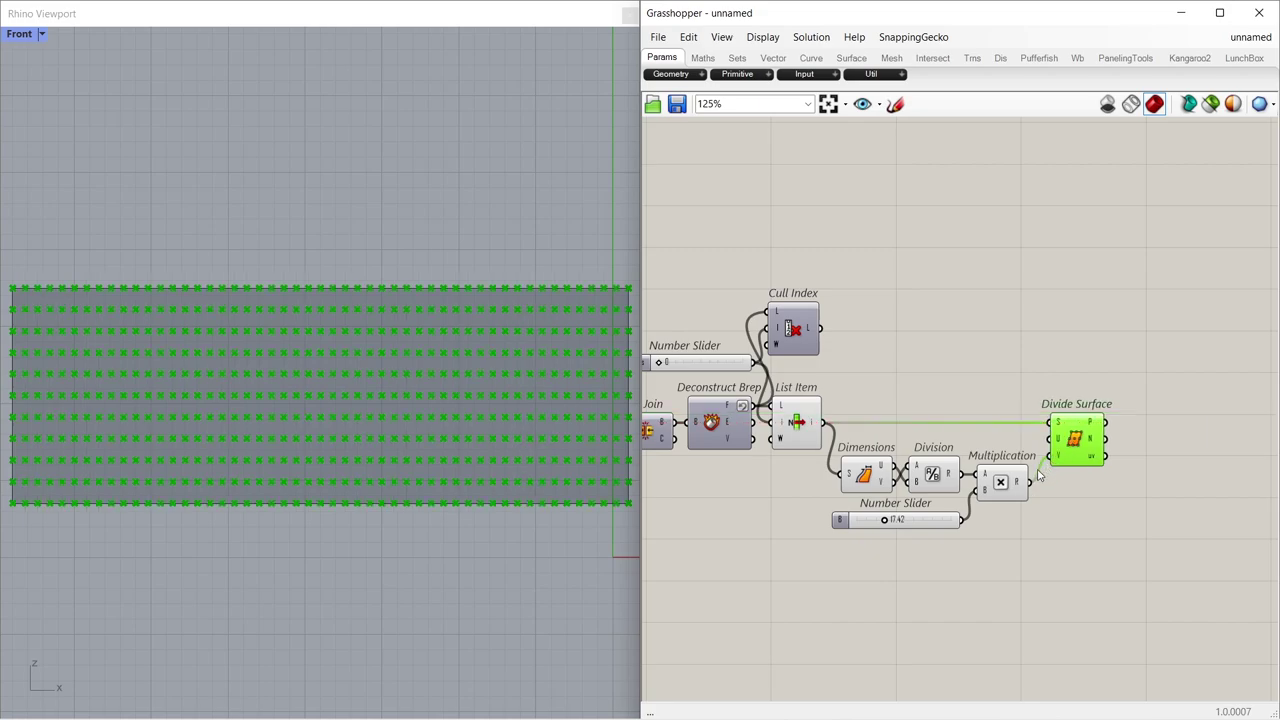
pyautogui.moveTo(964, 520); pyautogui.dragTo(1005, 447)
pyautogui.doubleClick(1028, 451)
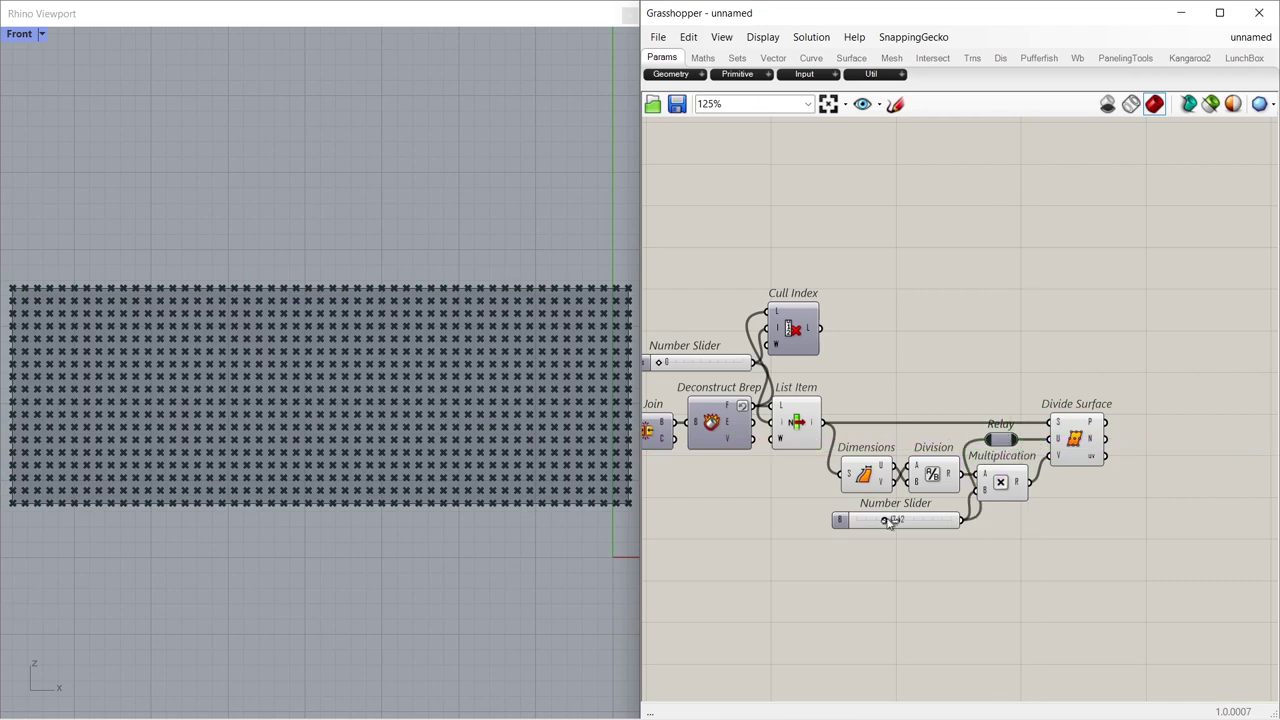
pyautogui.moveTo(886, 521)
pyautogui.mouseDown()
pyautogui.moveTo(865, 521)
pyautogui.moveTo(886, 524)
pyautogui.mouseUp()
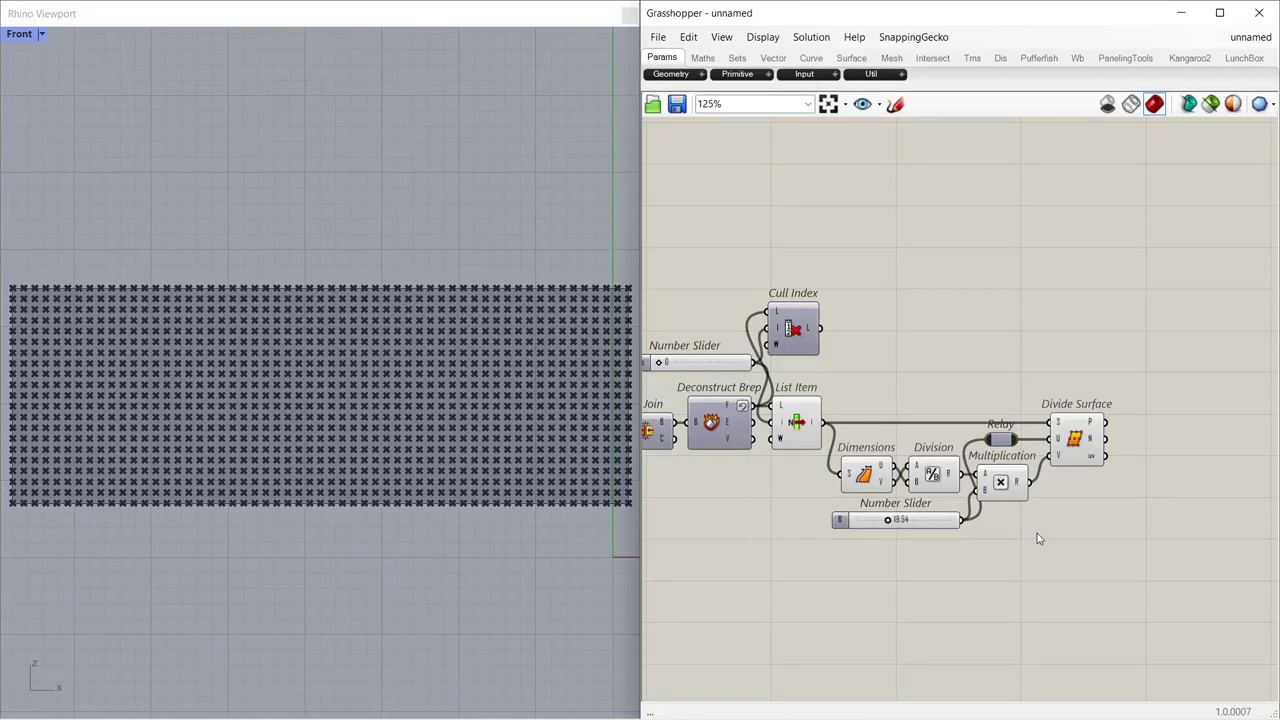
# - Hide the List Item preview and flatten the P and N outputs of Divide Surface
pyautogui.click(789, 444)
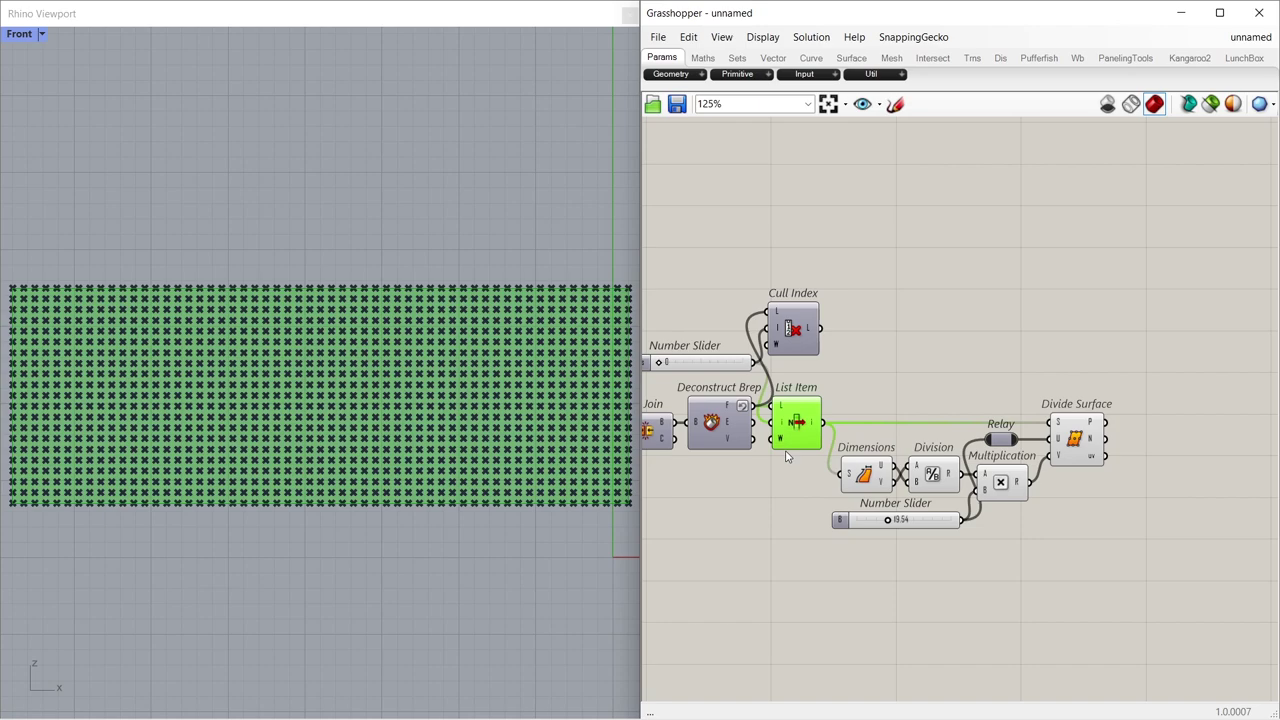
pyautogui.click(786, 466)
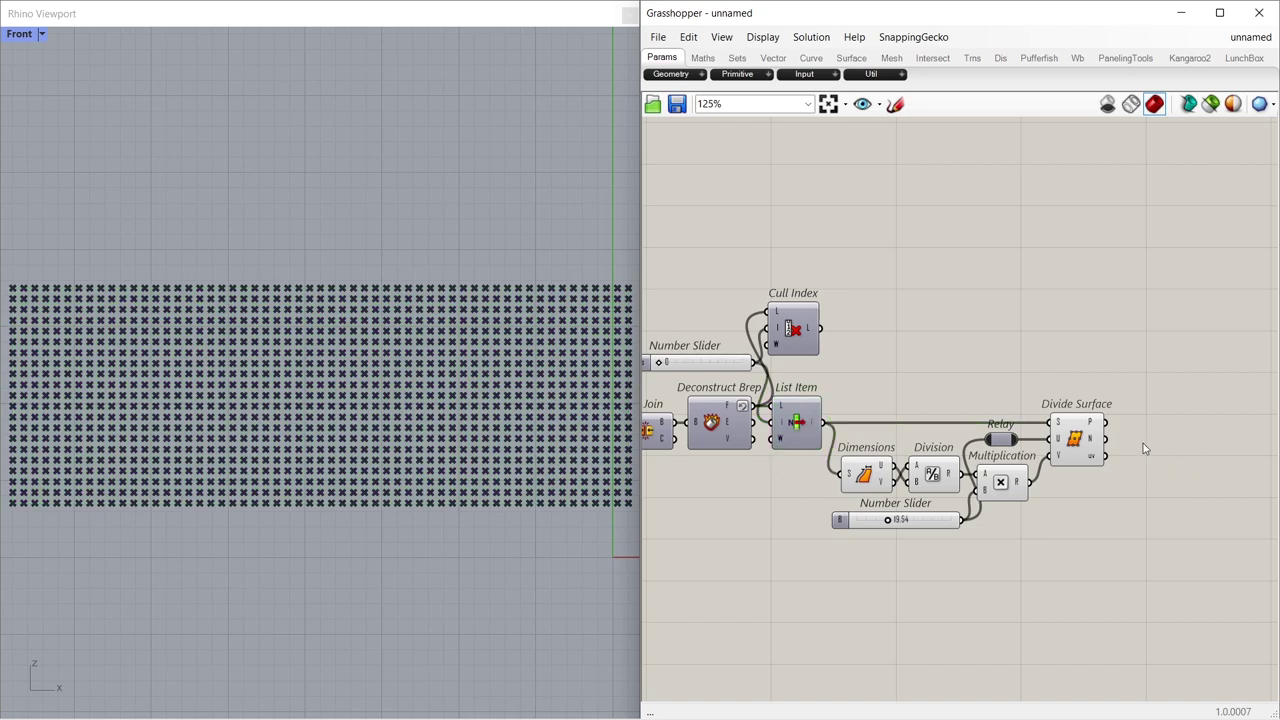
pyautogui.moveTo(1092, 426)
pyautogui.click(1091, 427)
pyautogui.rightClick(1091, 426)
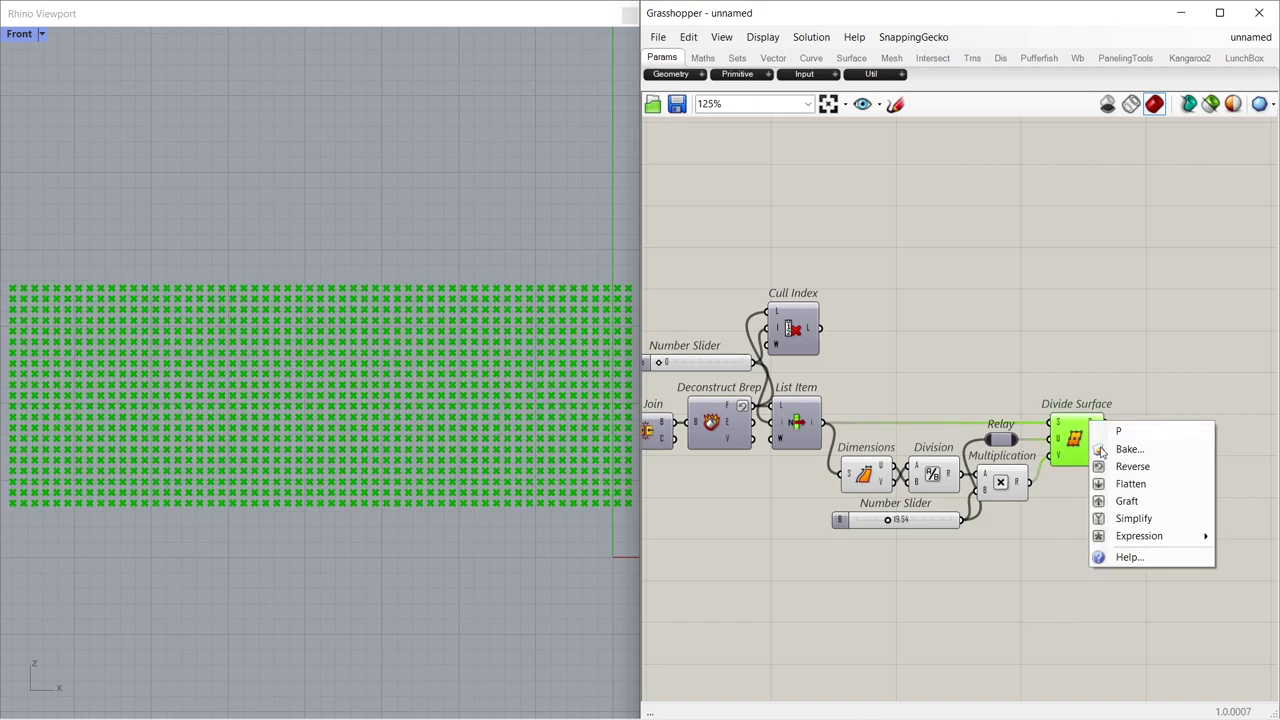
pyautogui.click(1117, 485)
pyautogui.rightClick(1094, 443)
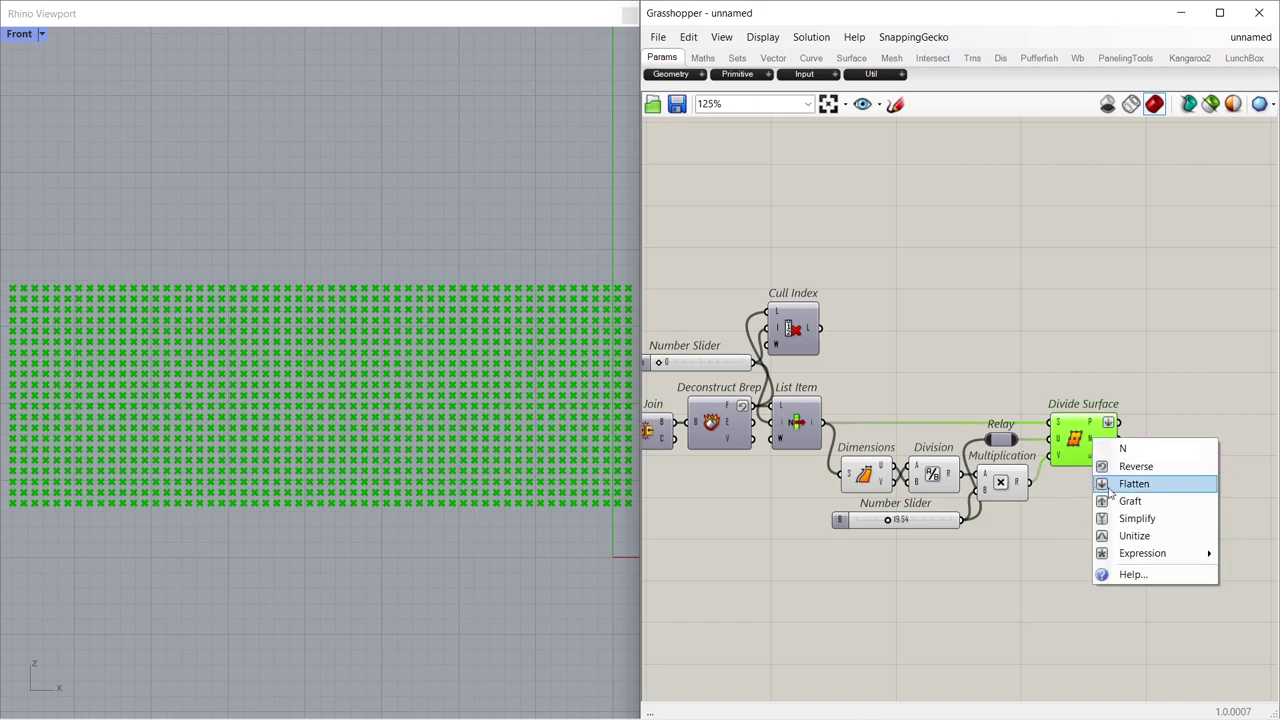
pyautogui.click(1110, 488)
pyautogui.click(1158, 450)
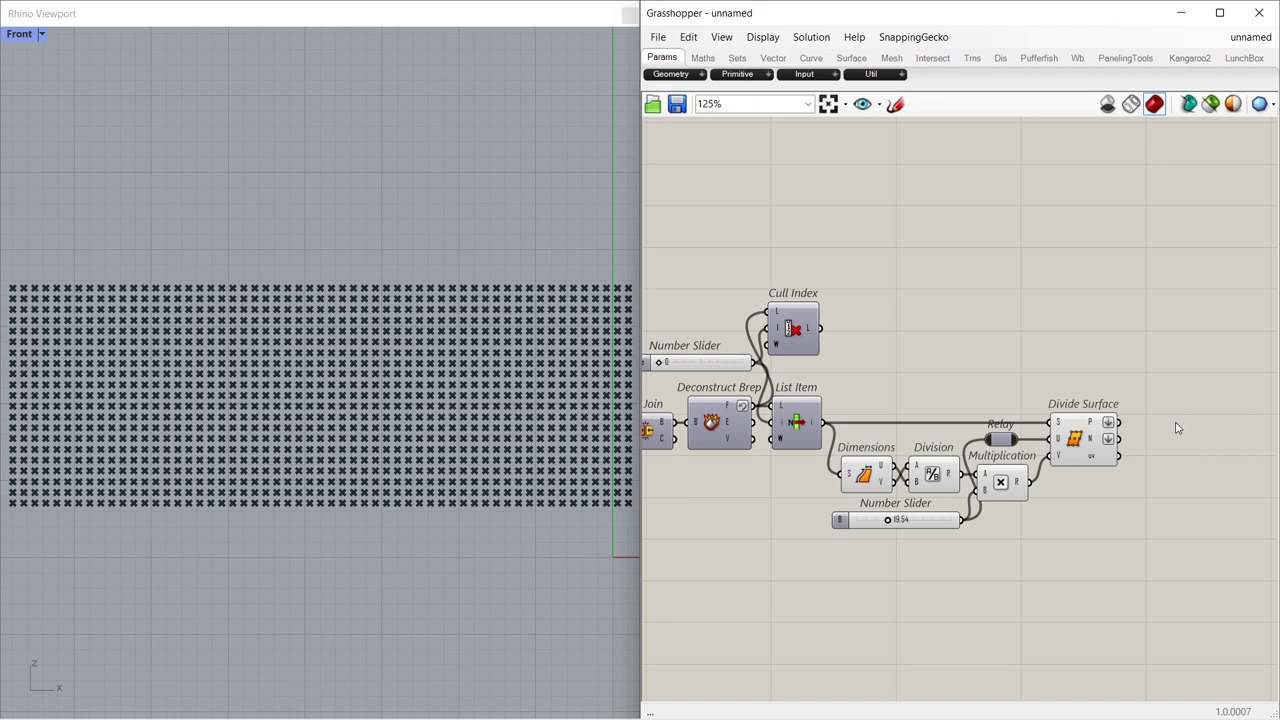
# - Add a Sort List component after Divide Surface and connect the P output to its A input
pyautogui.doubleClick(1176, 428)
pyautogui.write('sortli')
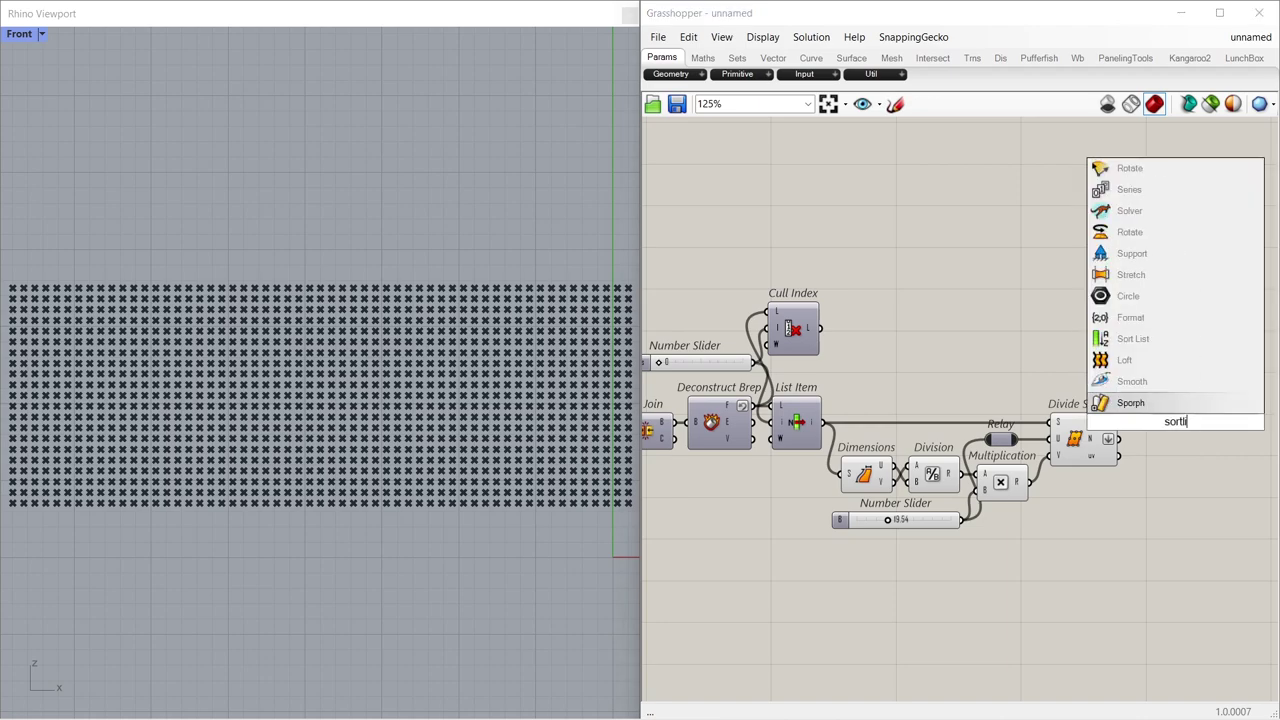
pyautogui.write('s')
pyautogui.press('Return')
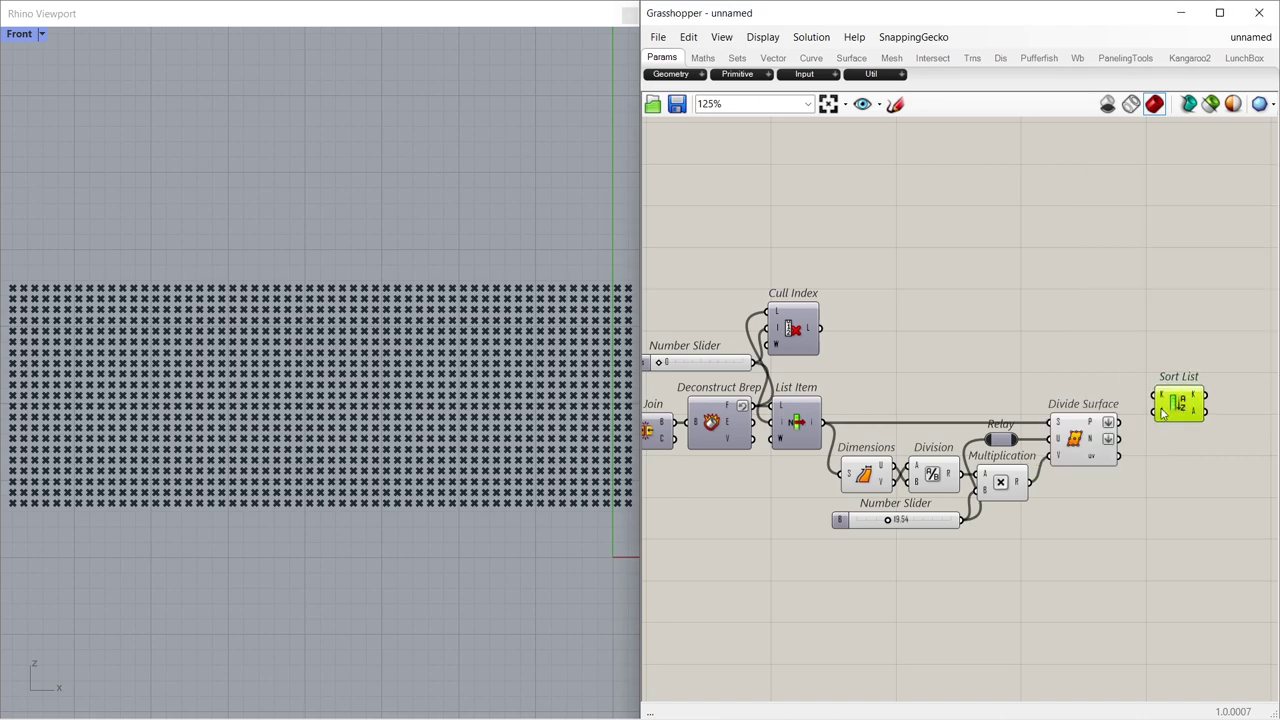
pyautogui.moveTo(1177, 405); pyautogui.dragTo(1204, 413)
# - Add a Curve Closest Point component and place it above Divide Surface
pyautogui.doubleClick(1118, 361)
pyautogui.write('c')
pyautogui.click(1110, 343)
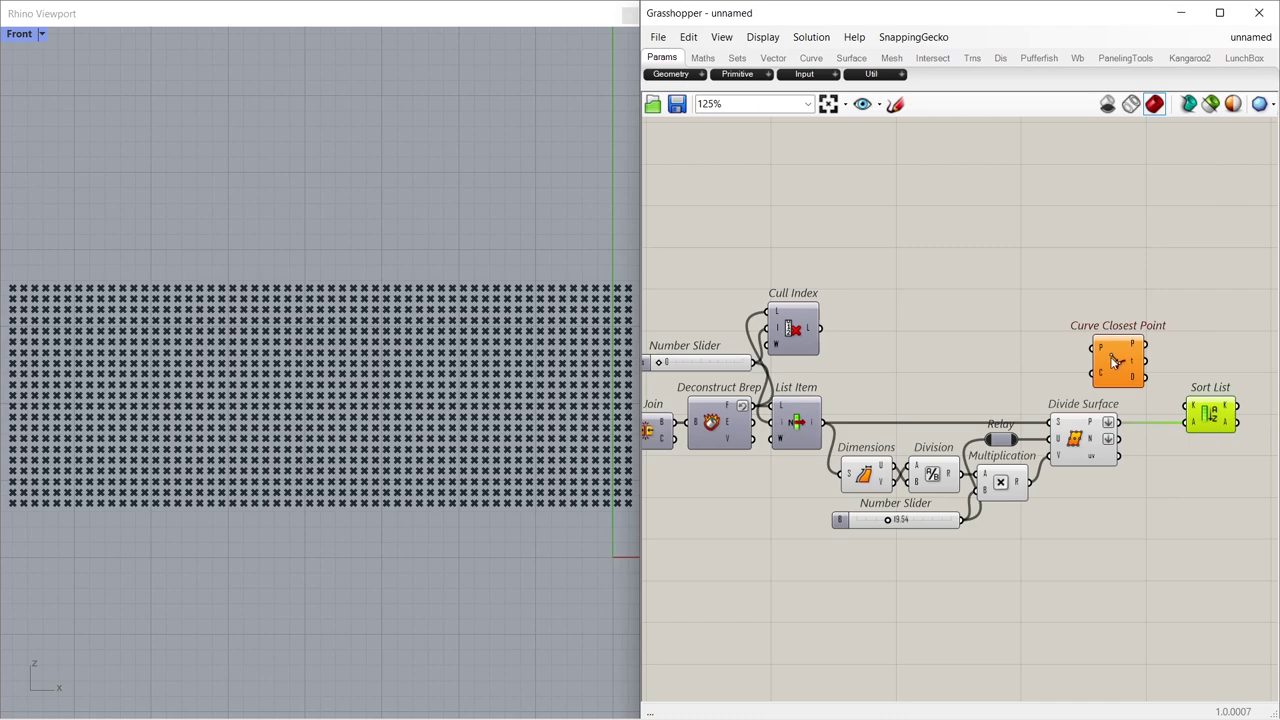
pyautogui.moveTo(1116, 362); pyautogui.dragTo(1140, 362)
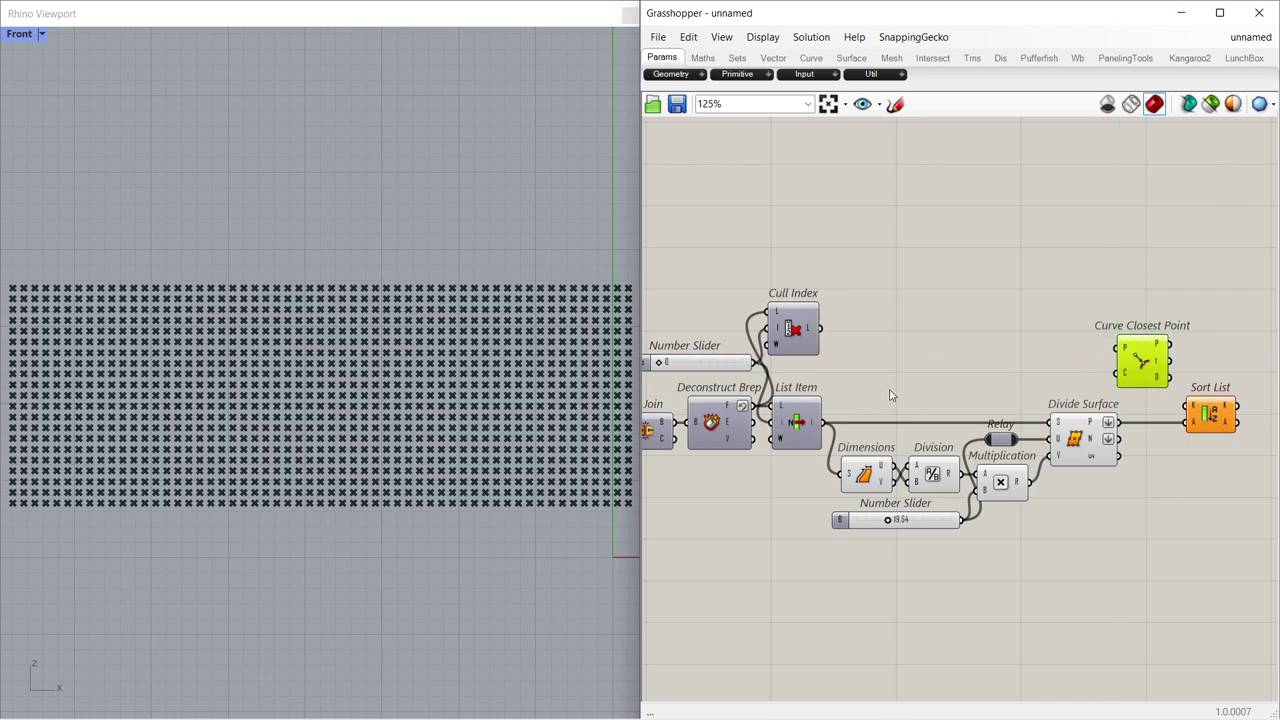
# - Add a Region Union component, feed the List Item face into its C input and connect its result to Curve Closest Point's C input
pyautogui.doubleClick(863, 400)
pyautogui.write('reg')
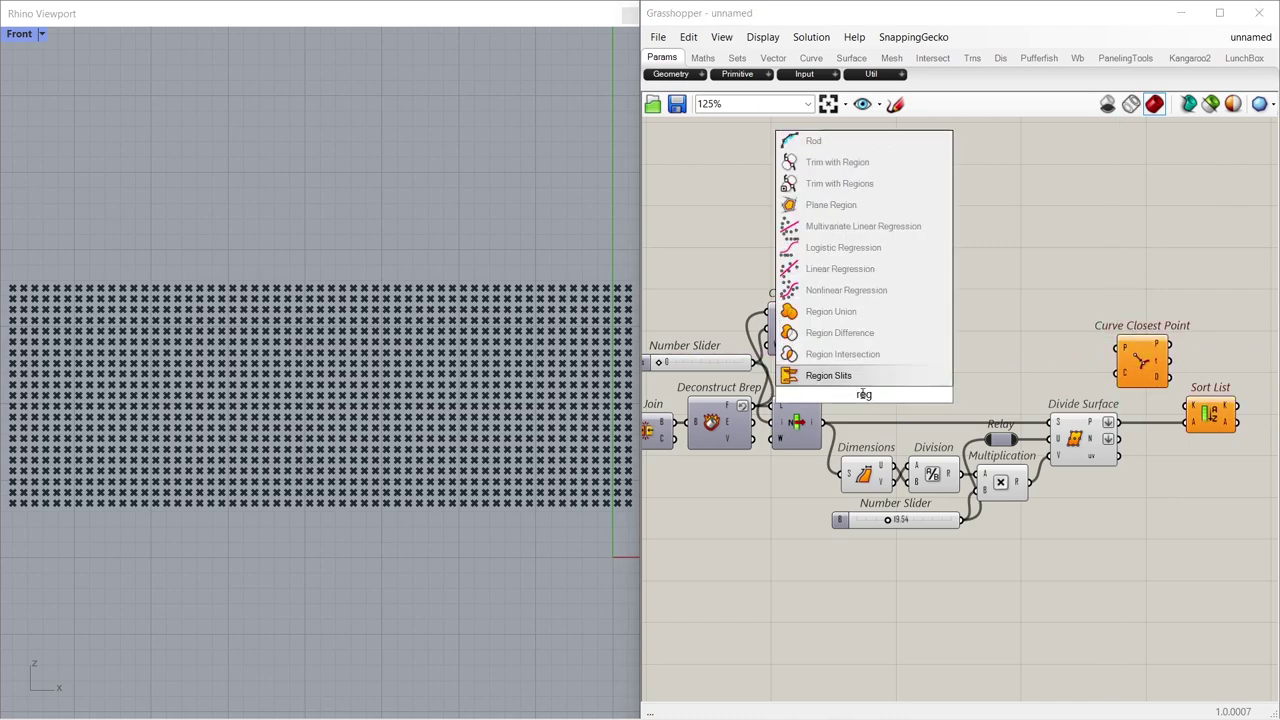
pyautogui.click(848, 311)
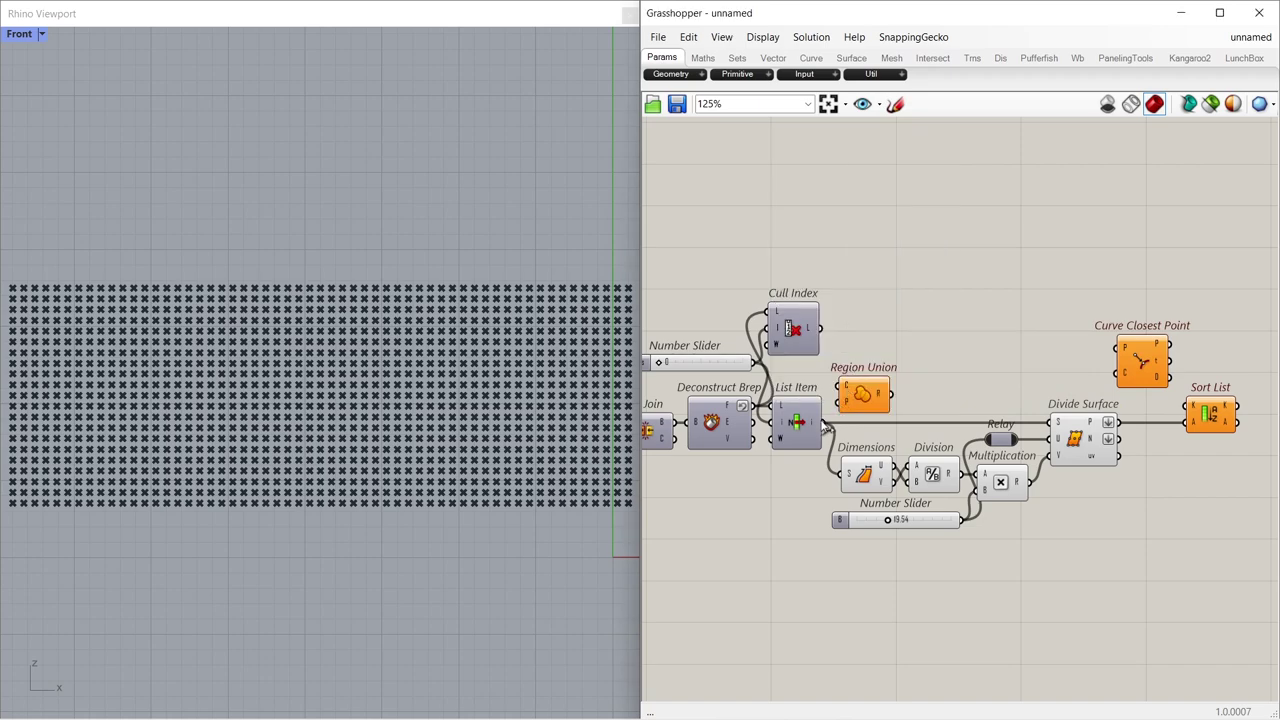
pyautogui.moveTo(822, 422); pyautogui.dragTo(845, 386)
pyautogui.click(876, 397)
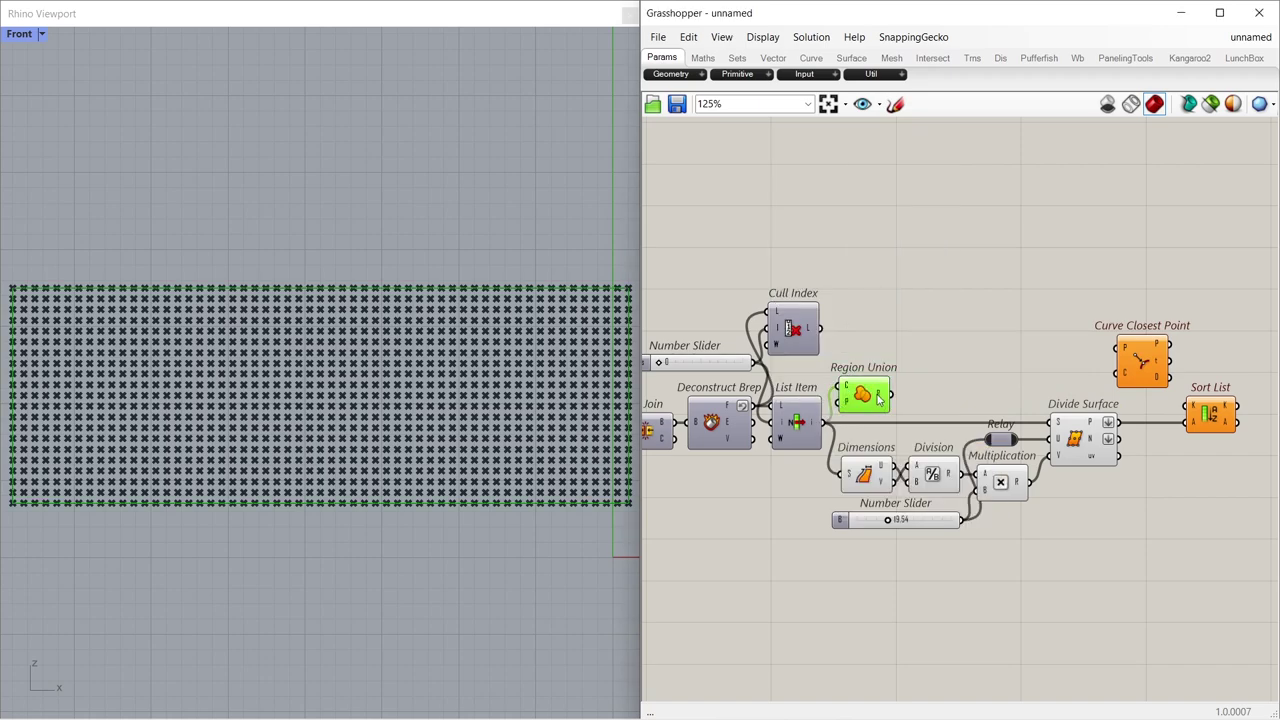
pyautogui.moveTo(891, 395); pyautogui.dragTo(1116, 374)
pyautogui.moveTo(876, 404); pyautogui.dragTo(877, 387)
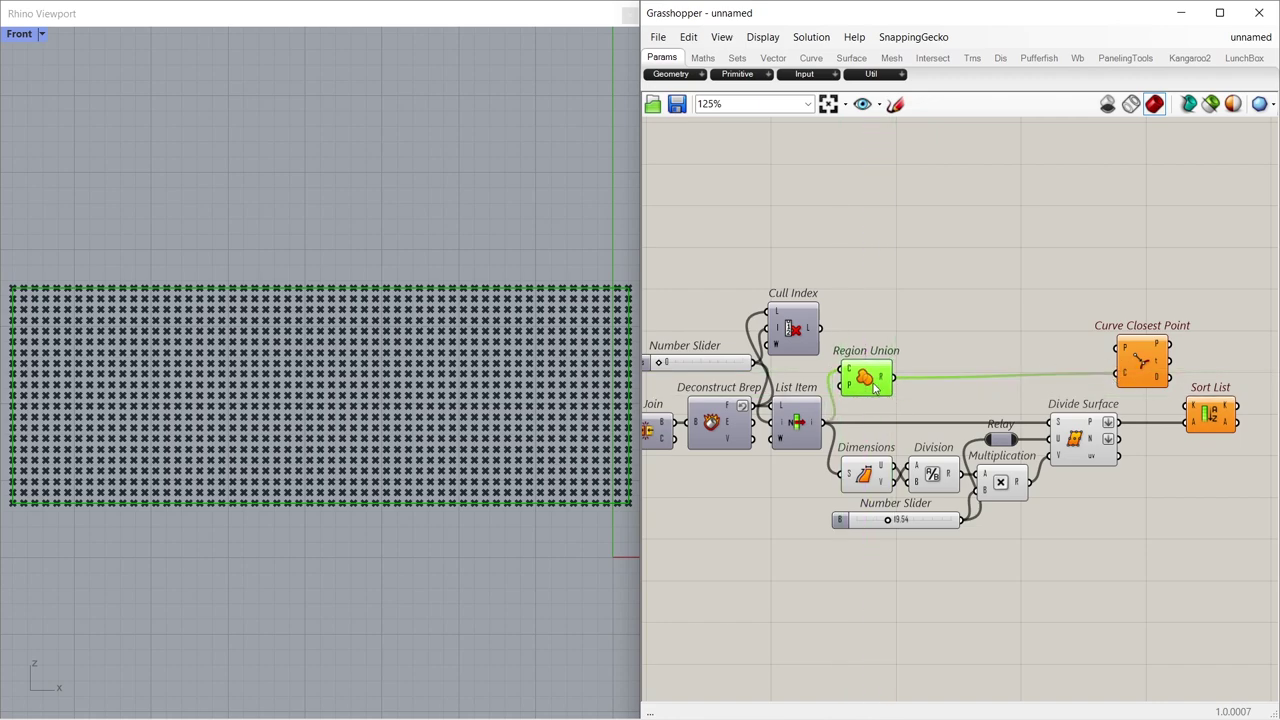
pyautogui.click(996, 357)
# - Connect Divide Surface's points to Curve Closest Point's P input and its distance output D to Sort List's K input
pyautogui.moveTo(1121, 423); pyautogui.dragTo(1186, 405)
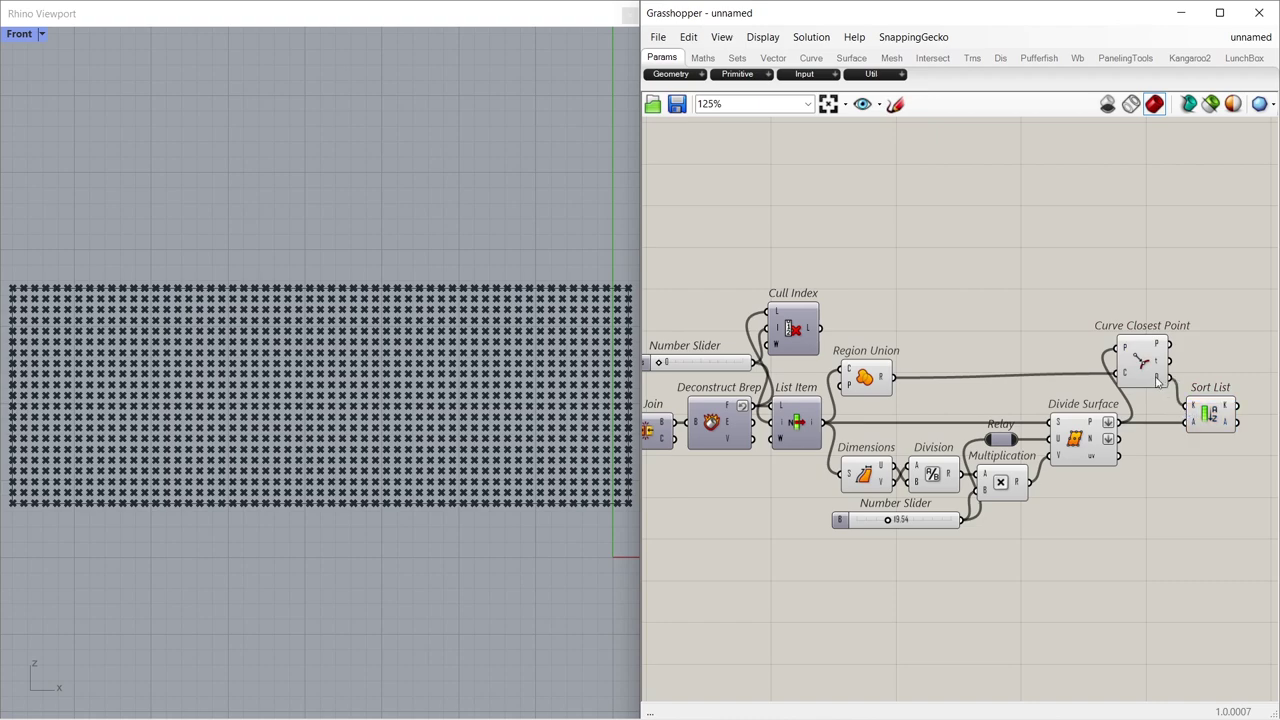
pyautogui.moveTo(1148, 366); pyautogui.dragTo(1148, 370)
pyautogui.click(1139, 318)
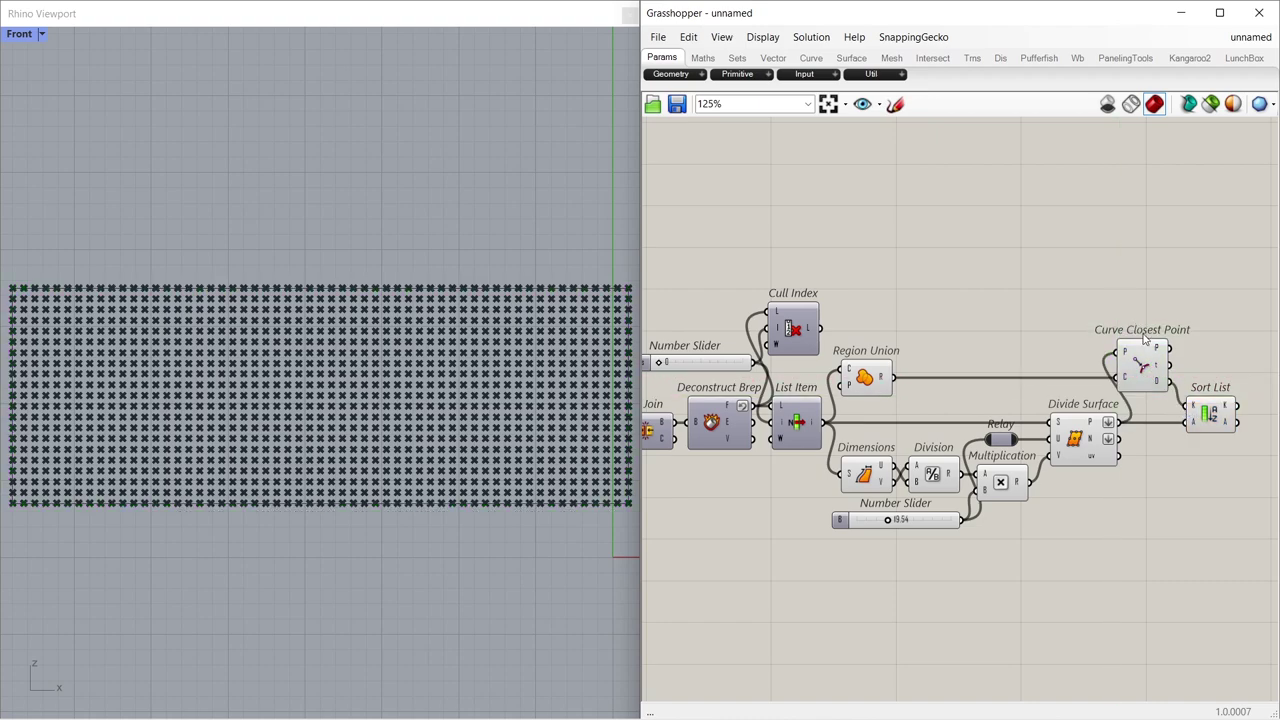
# - Add a Jitter component and connect Sort List's A output to its L input
pyautogui.moveTo(1198, 481); pyautogui.dragTo(1013, 487, button='right')
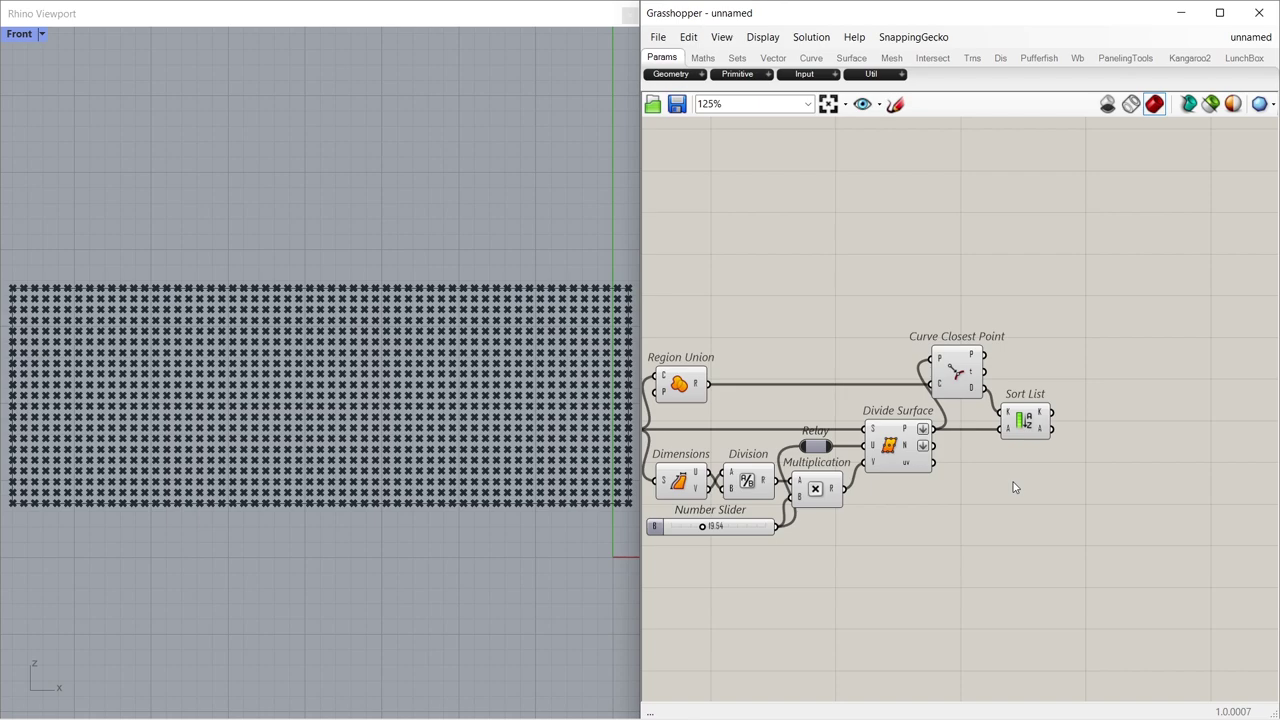
pyautogui.doubleClick(1097, 434)
pyautogui.write('jitt')
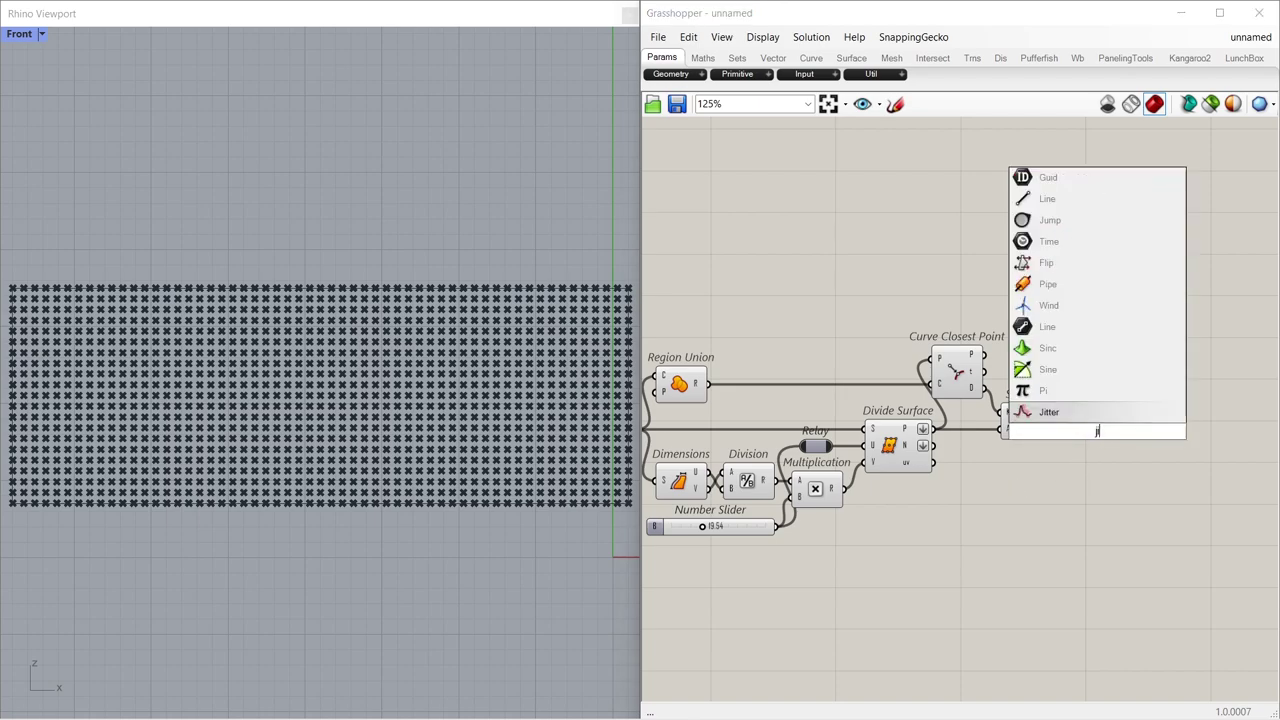
pyautogui.click(1078, 420)
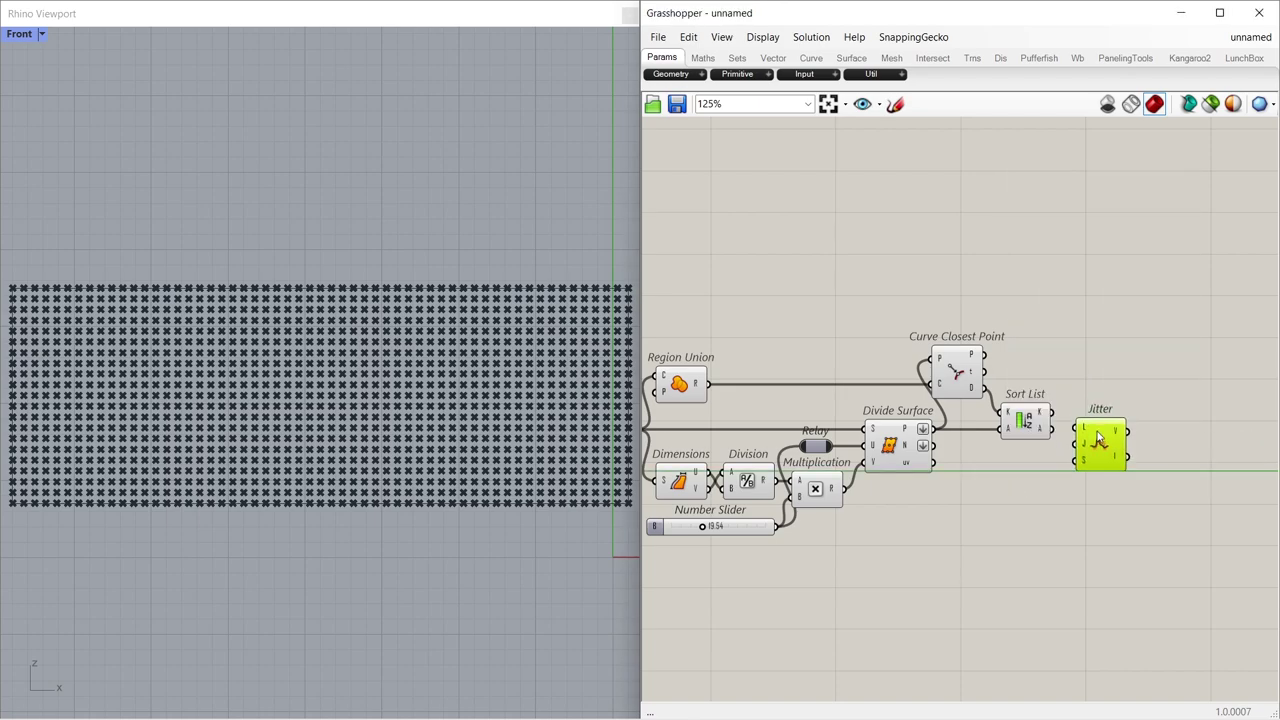
pyautogui.moveTo(1052, 430); pyautogui.dragTo(1092, 446)
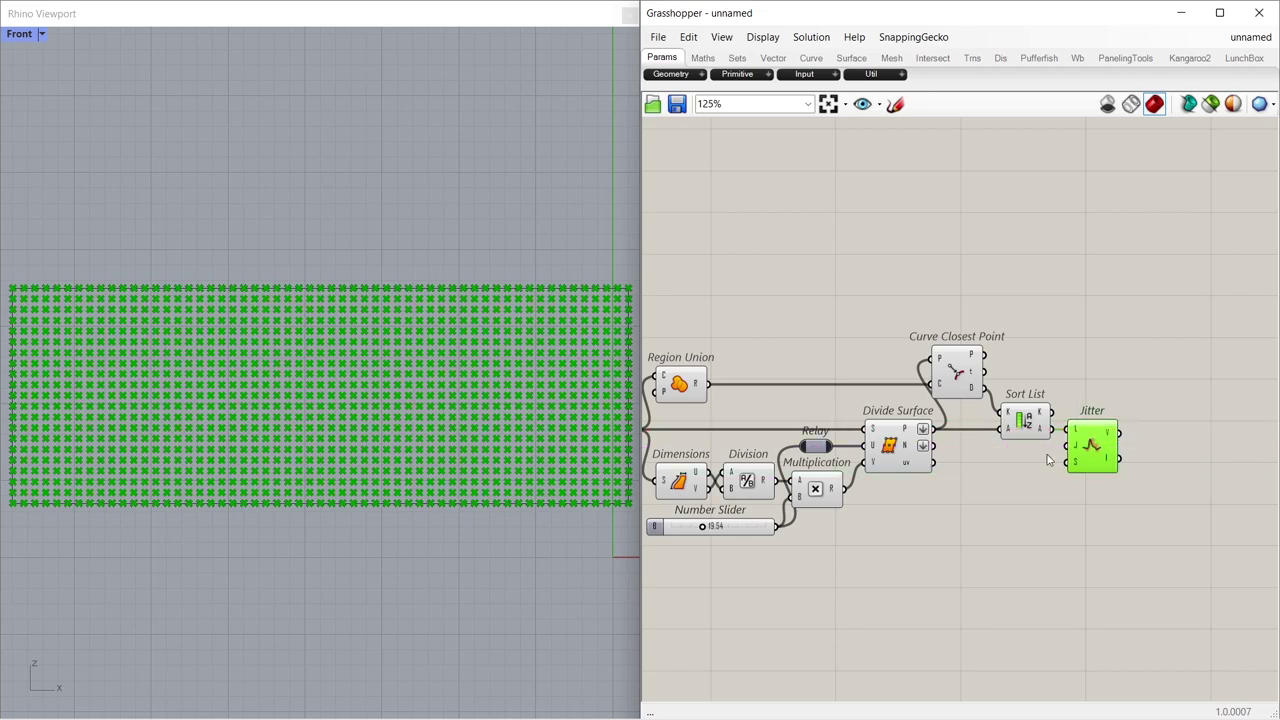
# - Create a number slider with the value 1.00 and connect it to Jitter's J input
pyautogui.click(990, 489)
pyautogui.doubleClick(990, 489)
pyautogui.write('1')
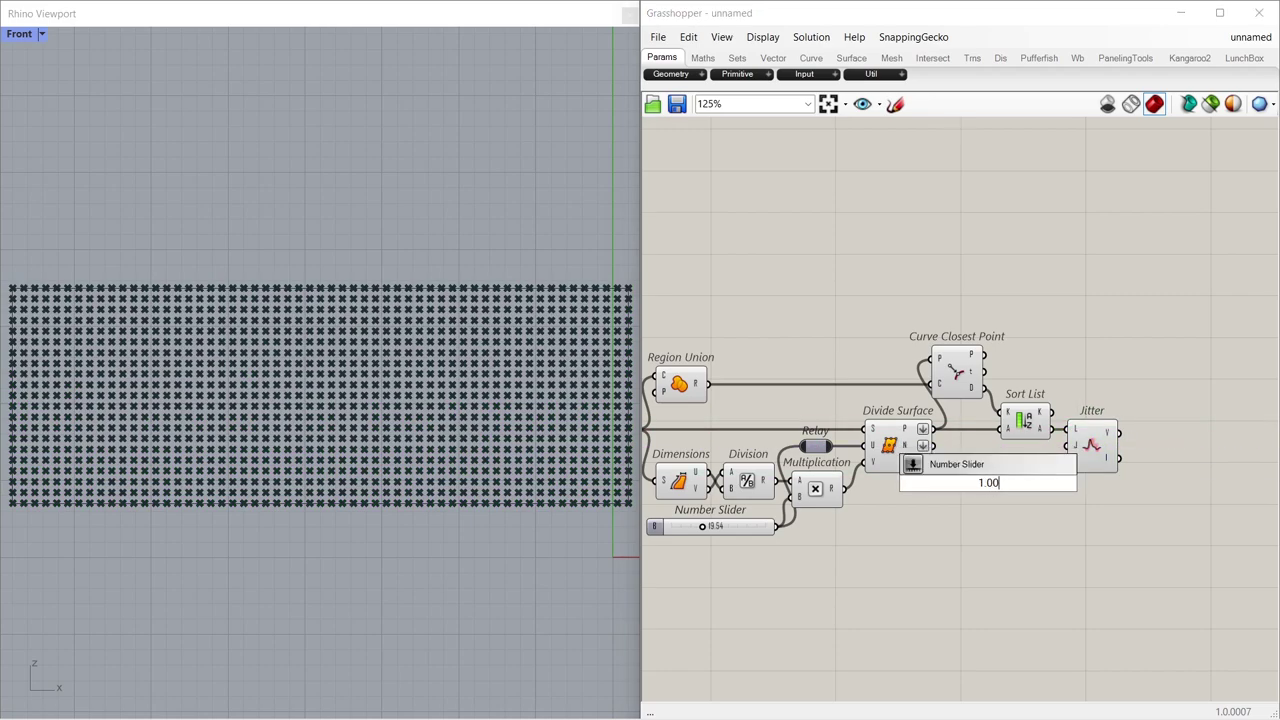
pyautogui.press('Return')
pyautogui.moveTo(1052, 484); pyautogui.dragTo(1070, 447)
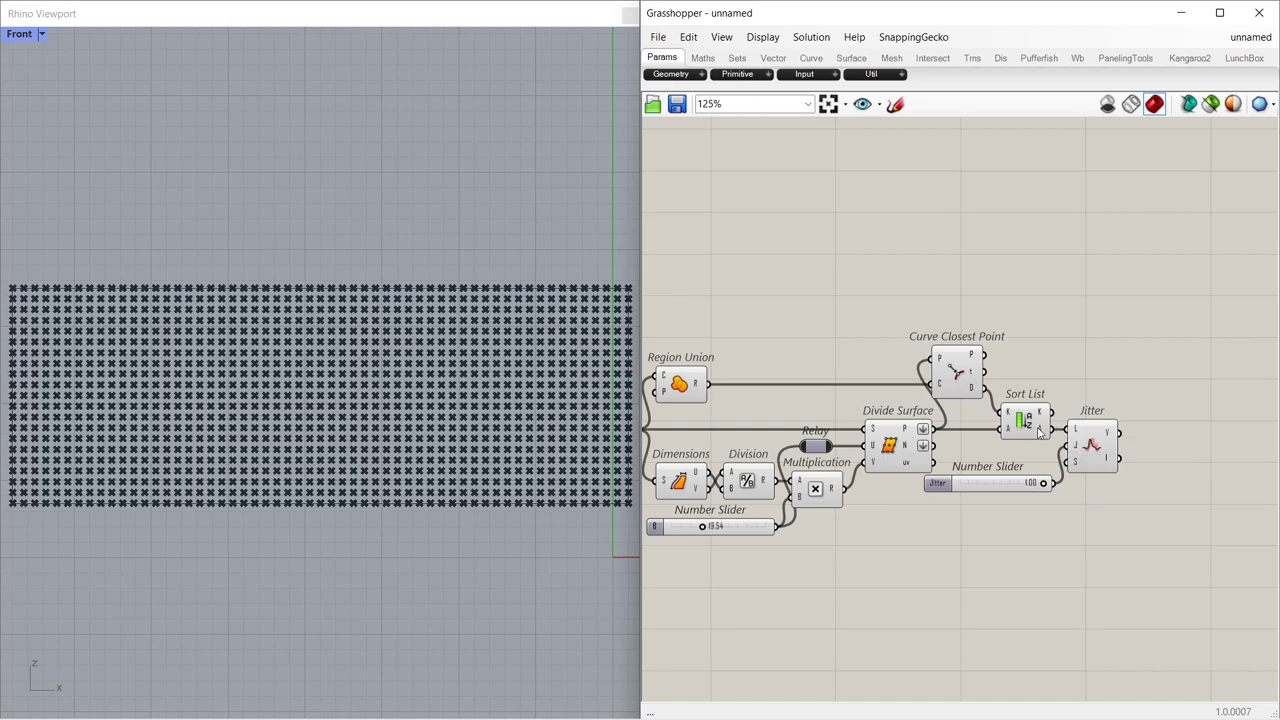
# - Turn off the previews of Sort List, Divide Surface, Curve Closest Point and Region Union
pyautogui.click(1023, 422)
pyautogui.hotkey('ctrl', 'q')
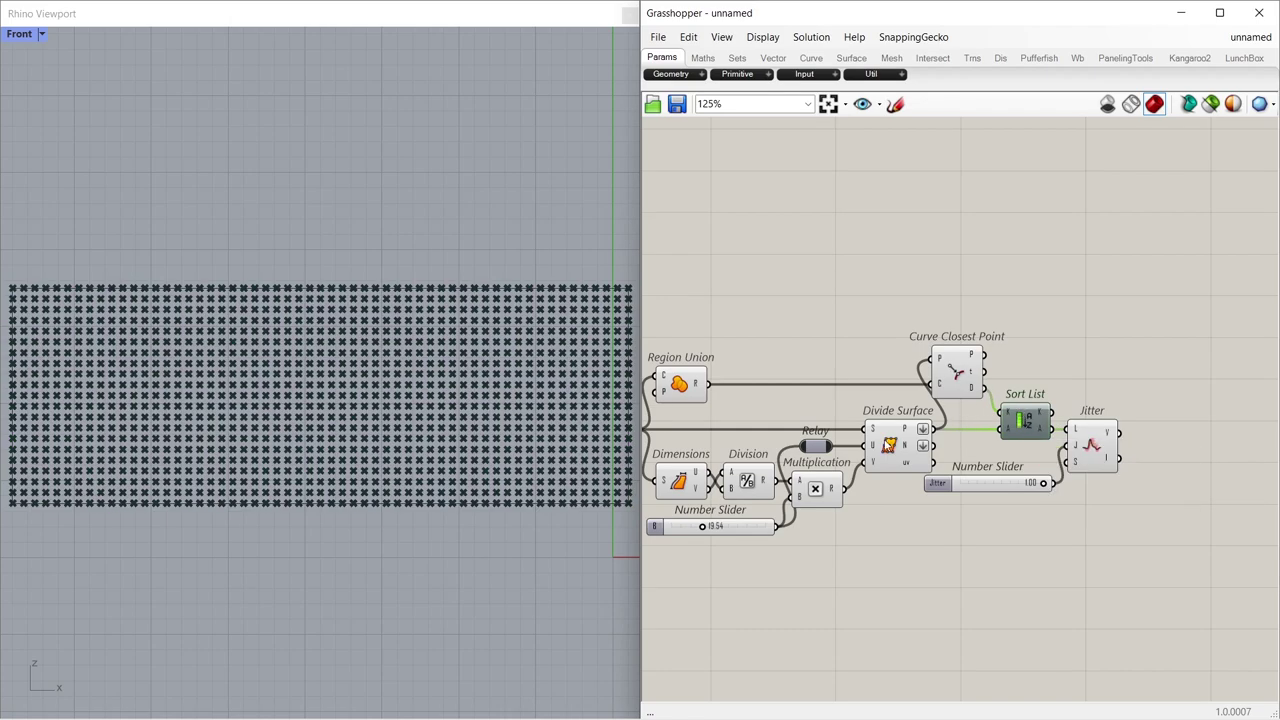
pyautogui.click(889, 445)
pyautogui.hotkey('ctrl', 'q')
pyautogui.click(960, 373)
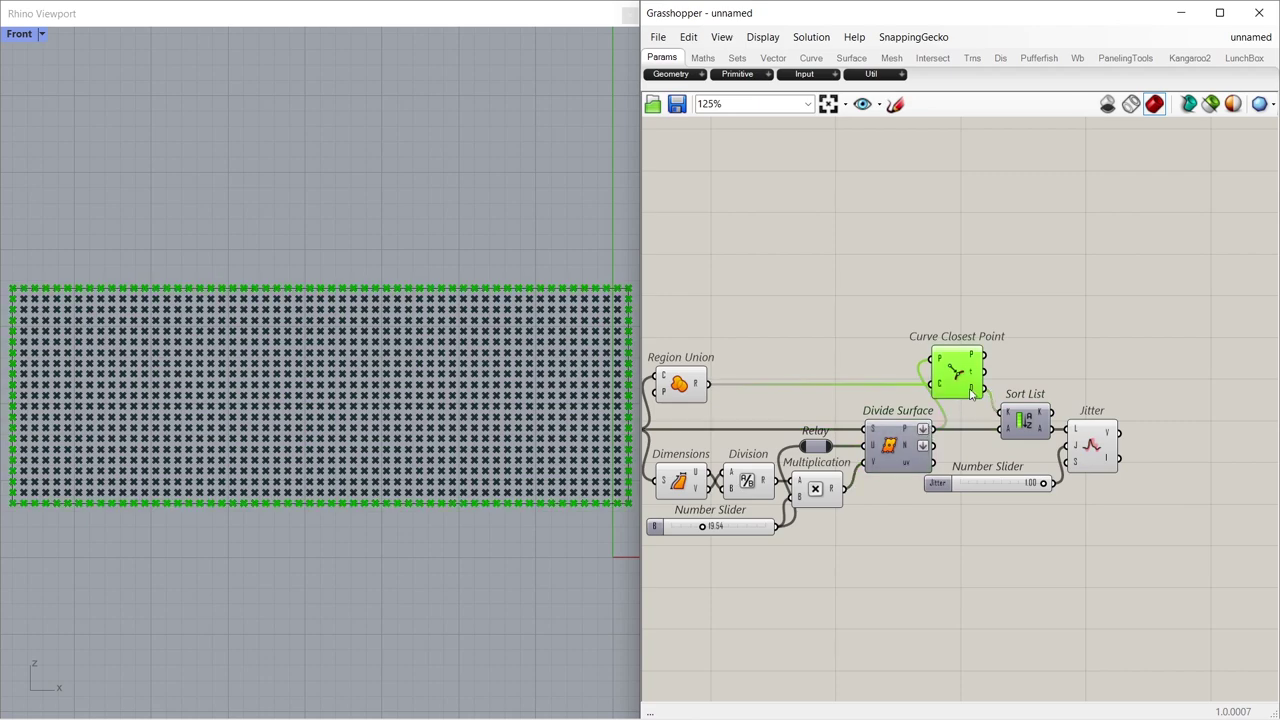
pyautogui.hotkey('ctrl', 'q')
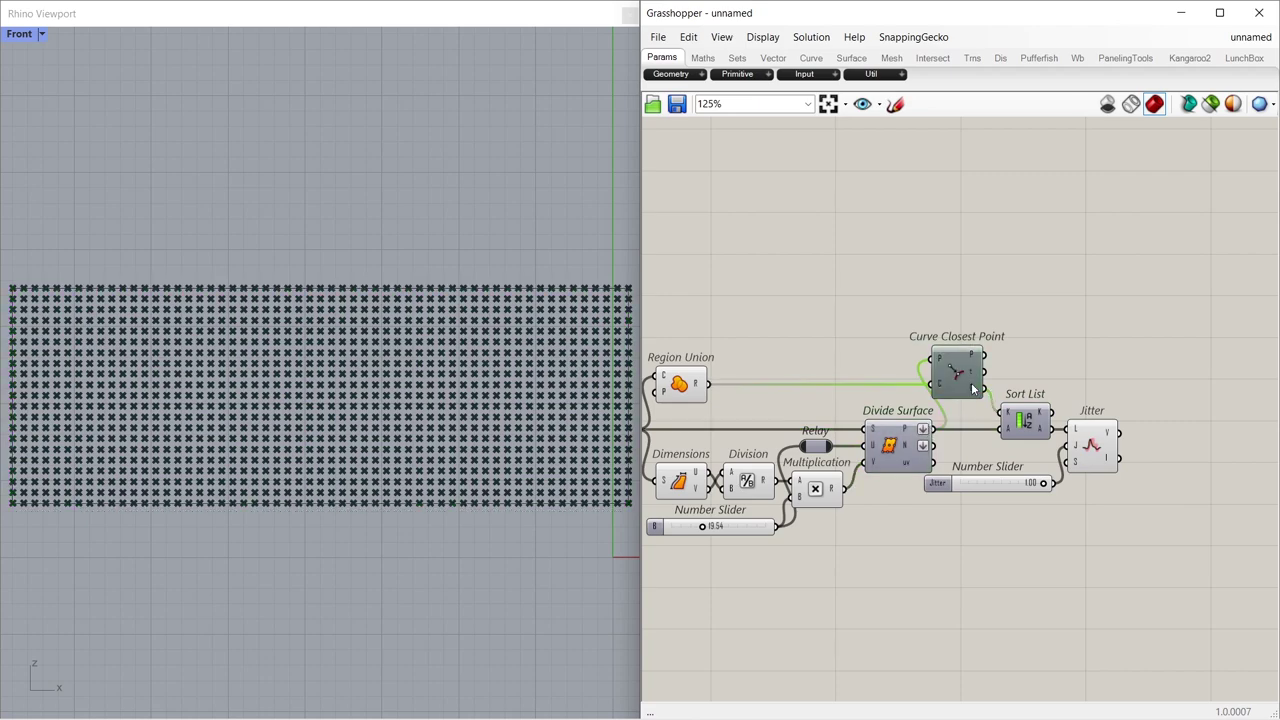
pyautogui.click(686, 388)
pyautogui.hotkey('ctrl', 'q')
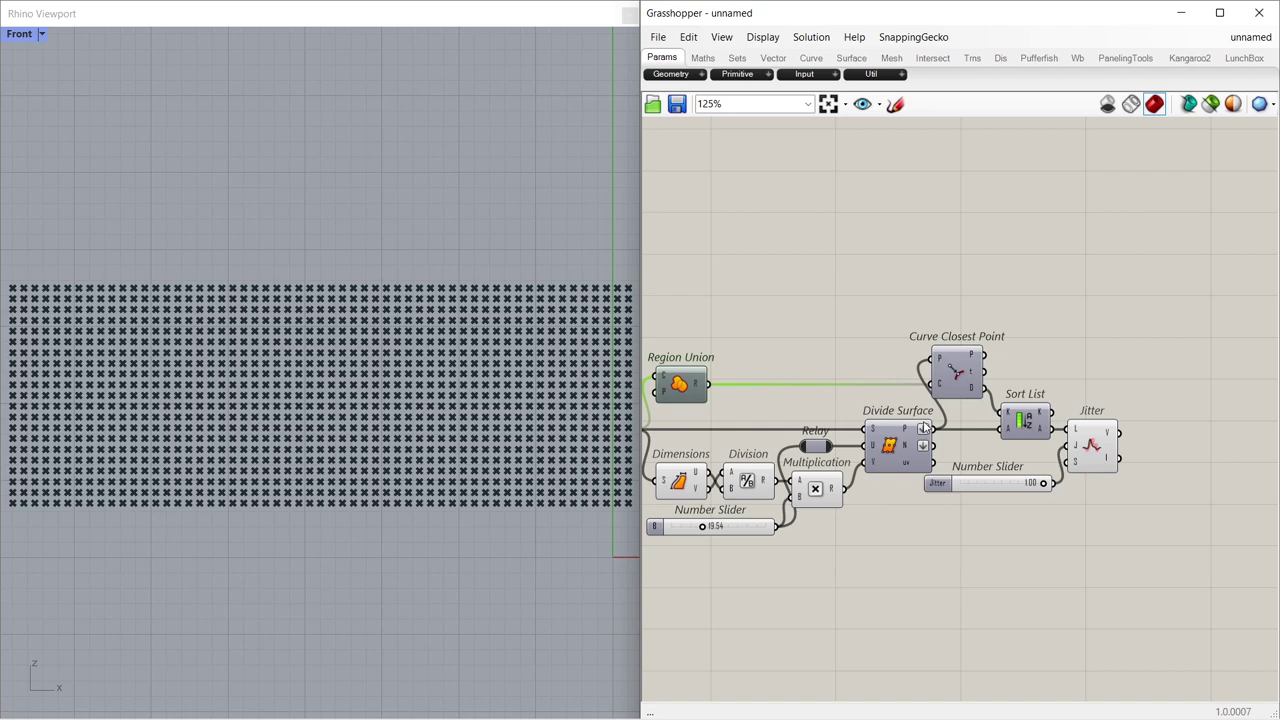
pyautogui.click(1153, 427)
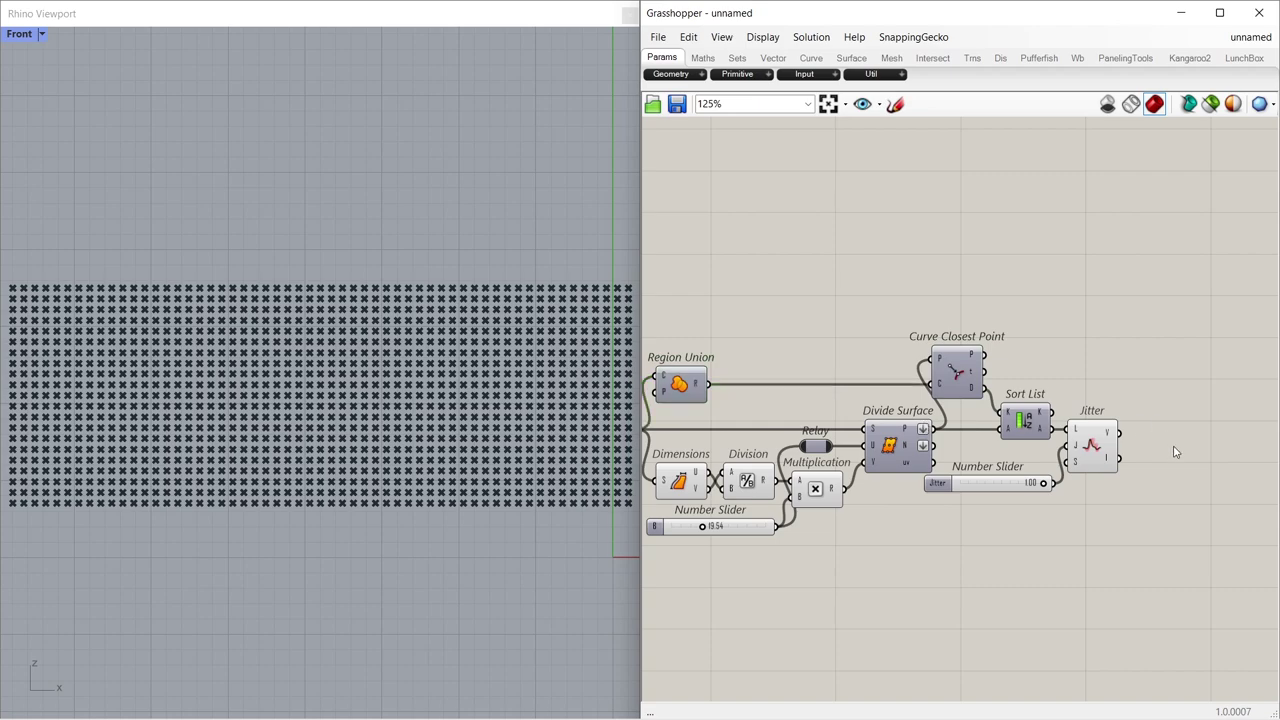
# - Add a Split List component and connect Jitter's V output to its L input
pyautogui.doubleClick(1175, 452)
pyautogui.write('split')
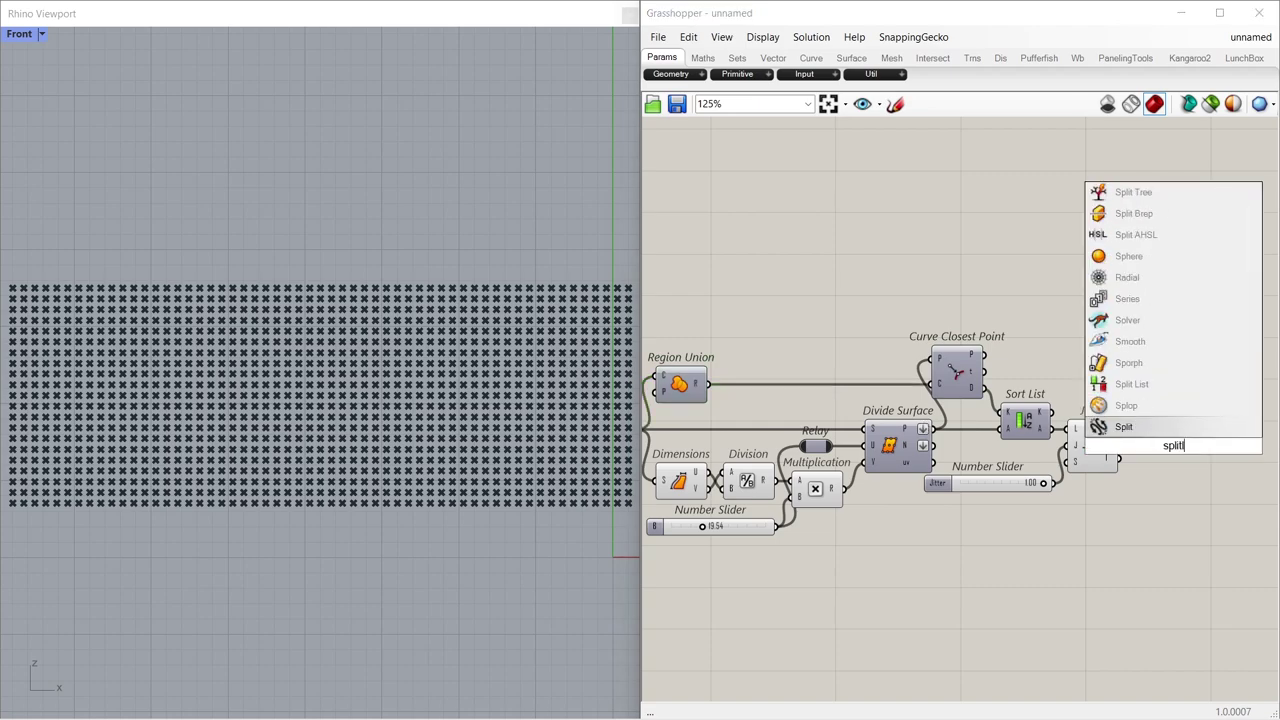
pyautogui.write('l')
pyautogui.click(1157, 391)
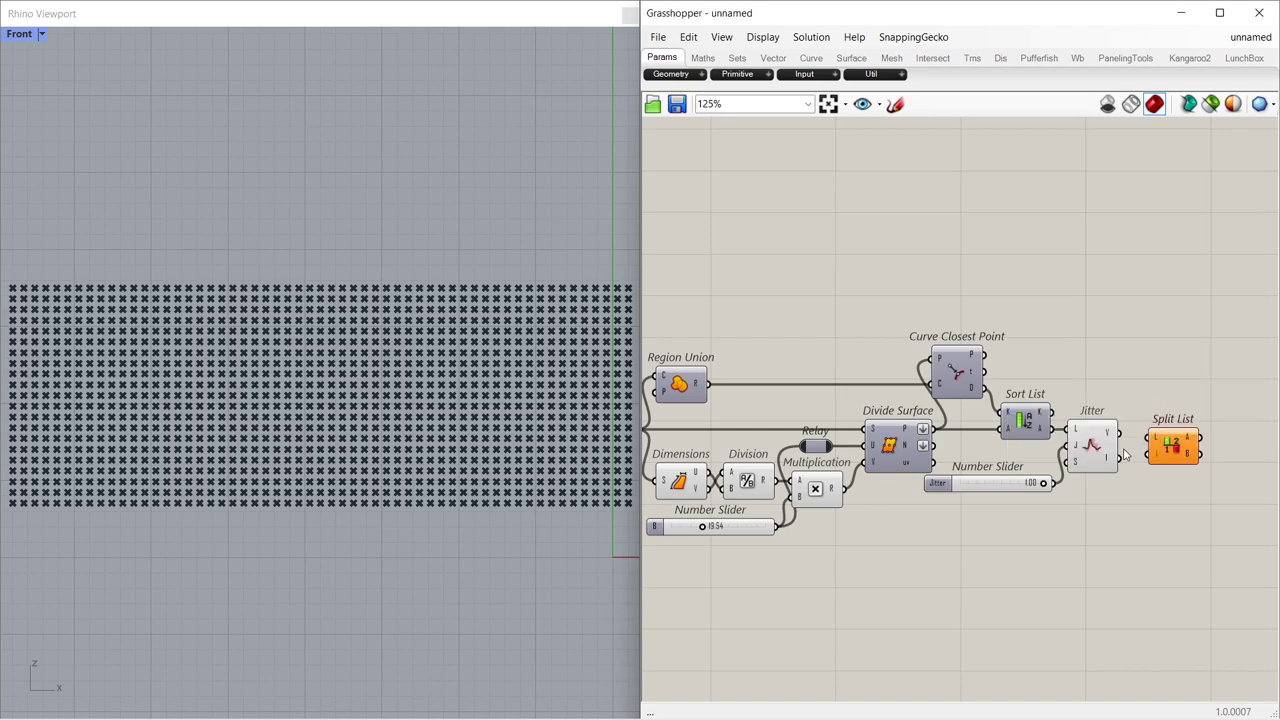
pyautogui.moveTo(1120, 433); pyautogui.dragTo(1240, 440)
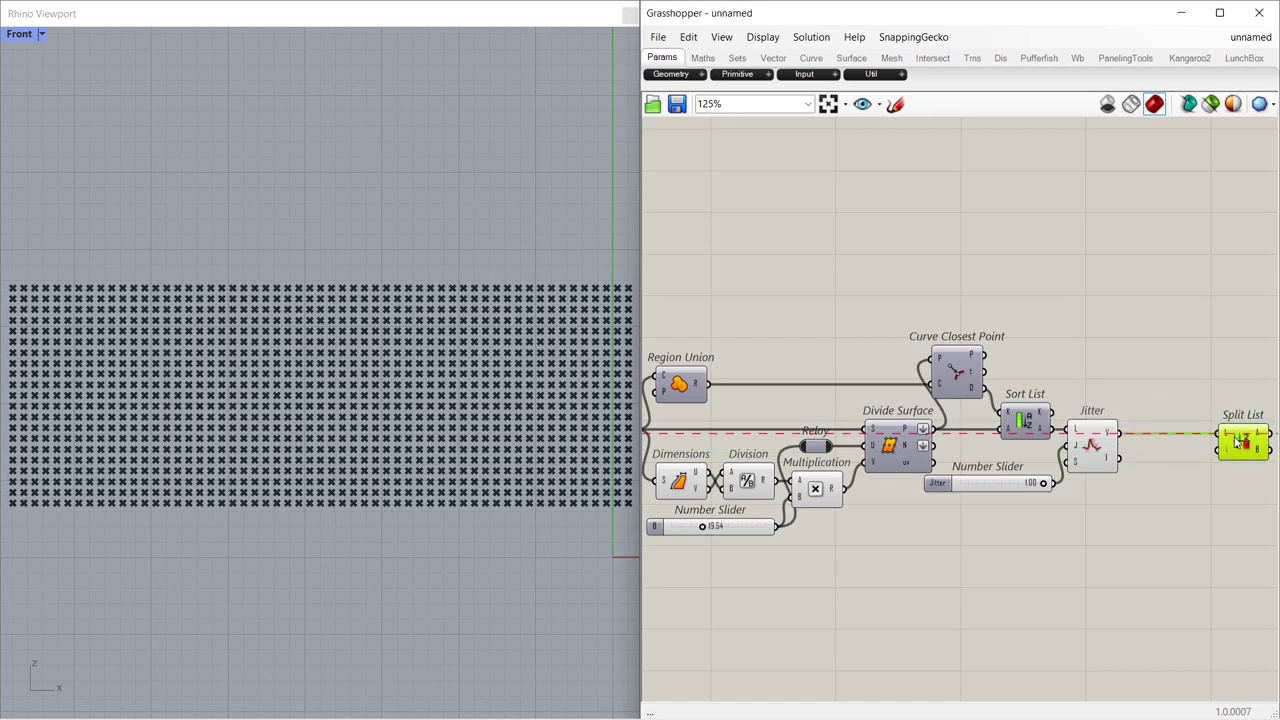
pyautogui.click(1188, 477)
# - Add a List Length component below the Jitter output and connect Jitter's V output to it
pyautogui.doubleClick(1146, 491)
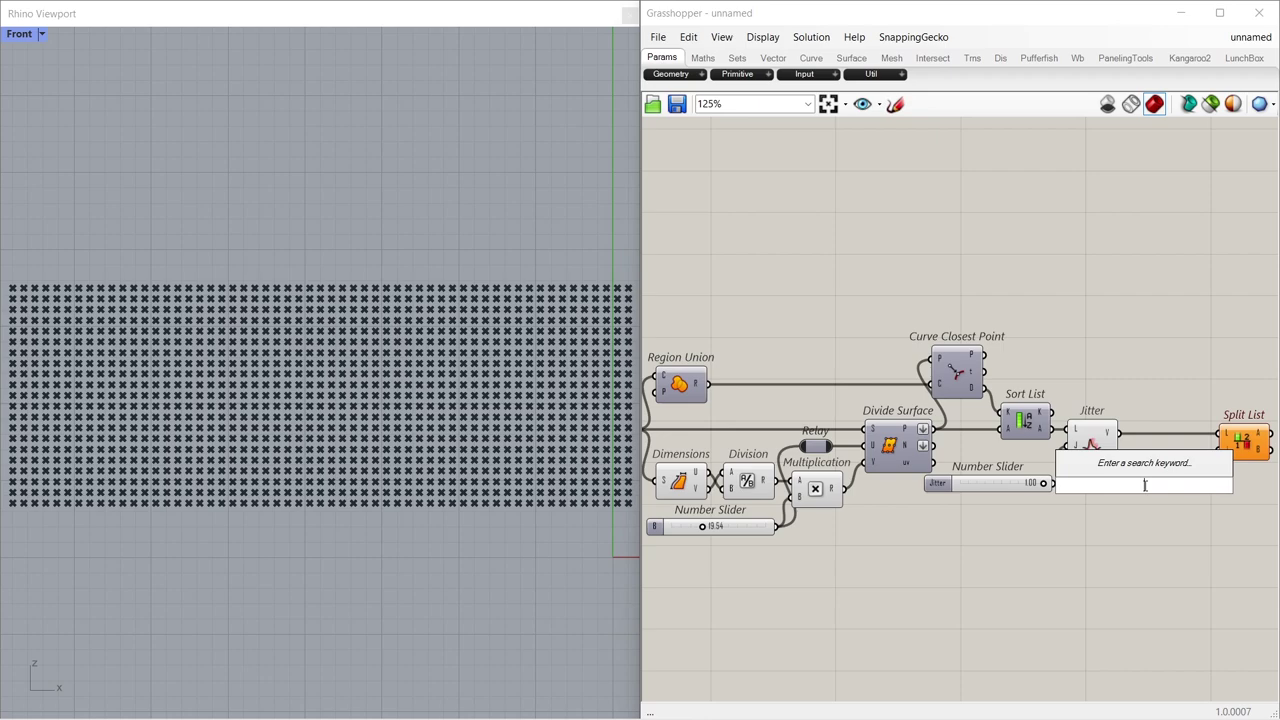
pyautogui.write('listlength')
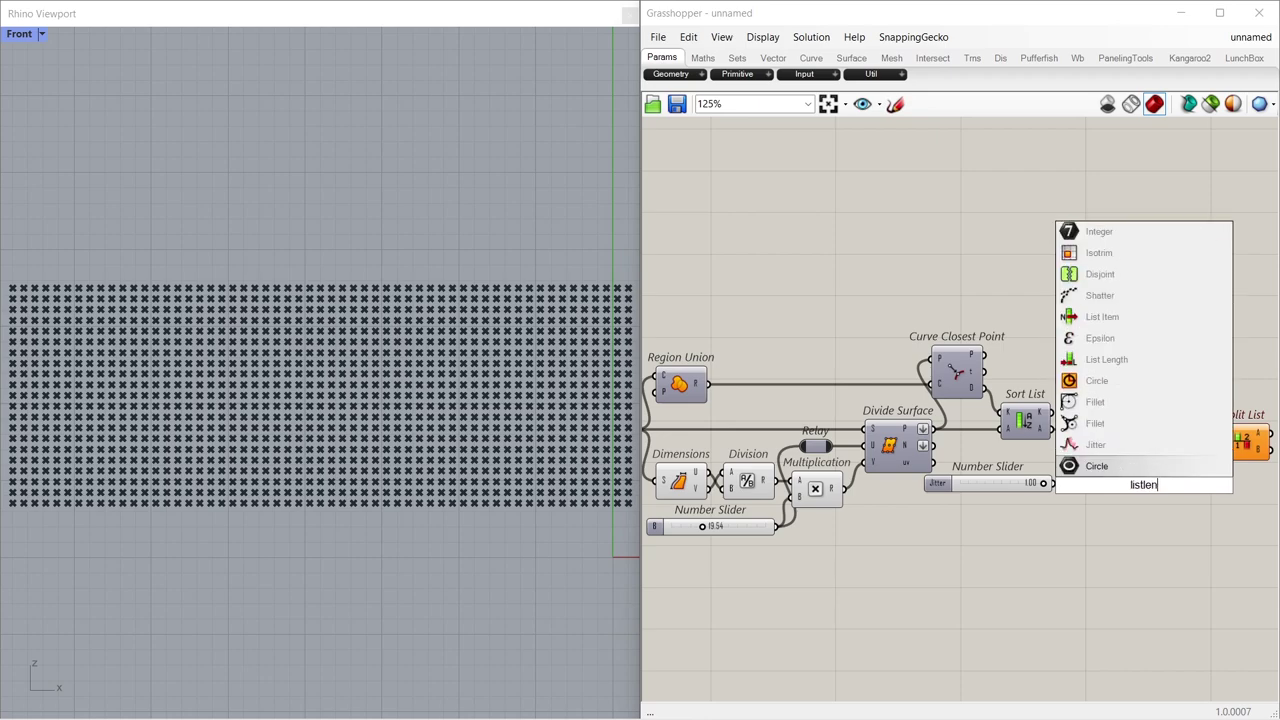
pyautogui.click(1132, 474)
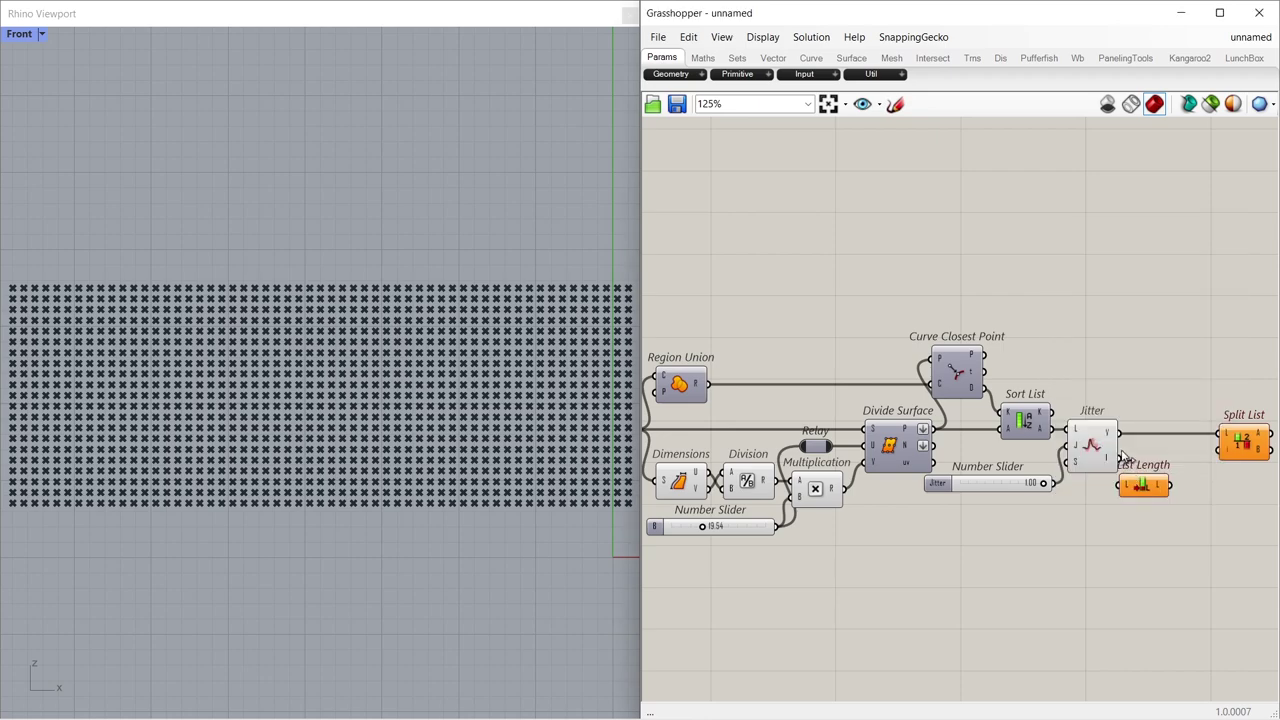
pyautogui.moveTo(1120, 434)
pyautogui.mouseDown()
pyautogui.moveTo(1120, 484)
pyautogui.moveTo(1148, 484)
pyautogui.mouseUp()
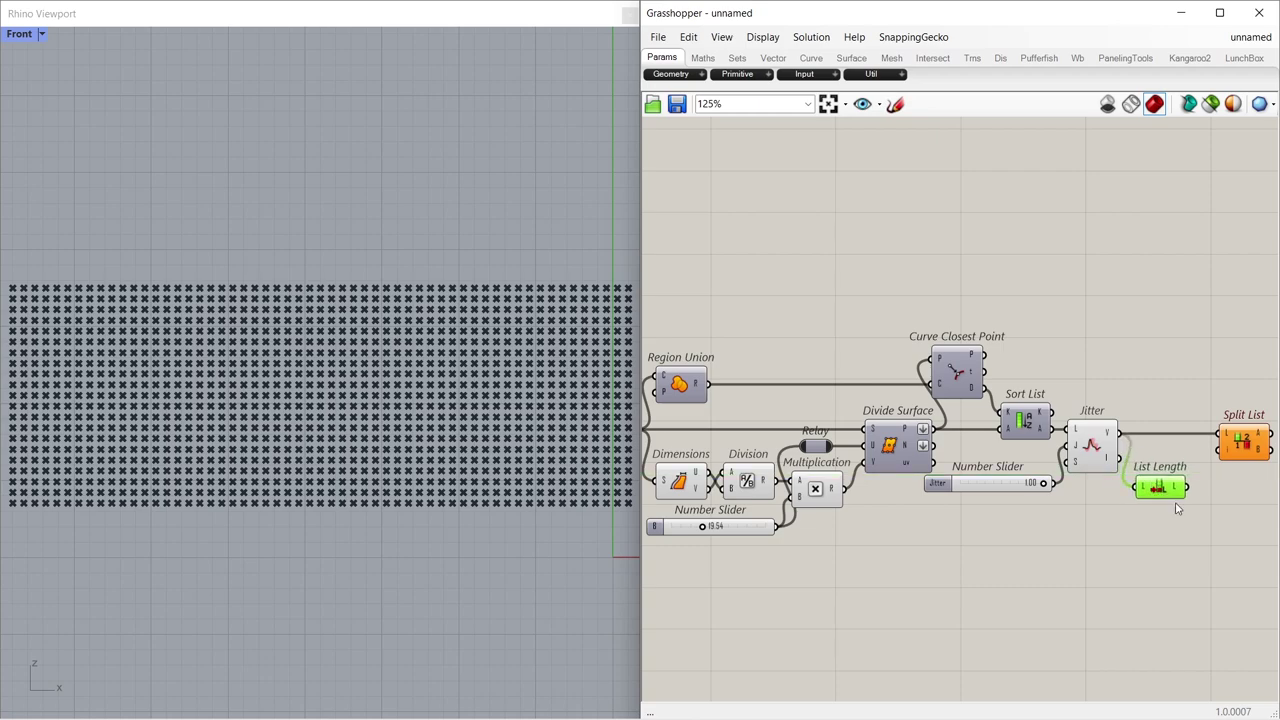
# - Add a Multiplication component, connect List Length's output to its A input, and connect its result to Split List's i input
pyautogui.moveTo(1202, 530); pyautogui.dragTo(880, 521, button='right')
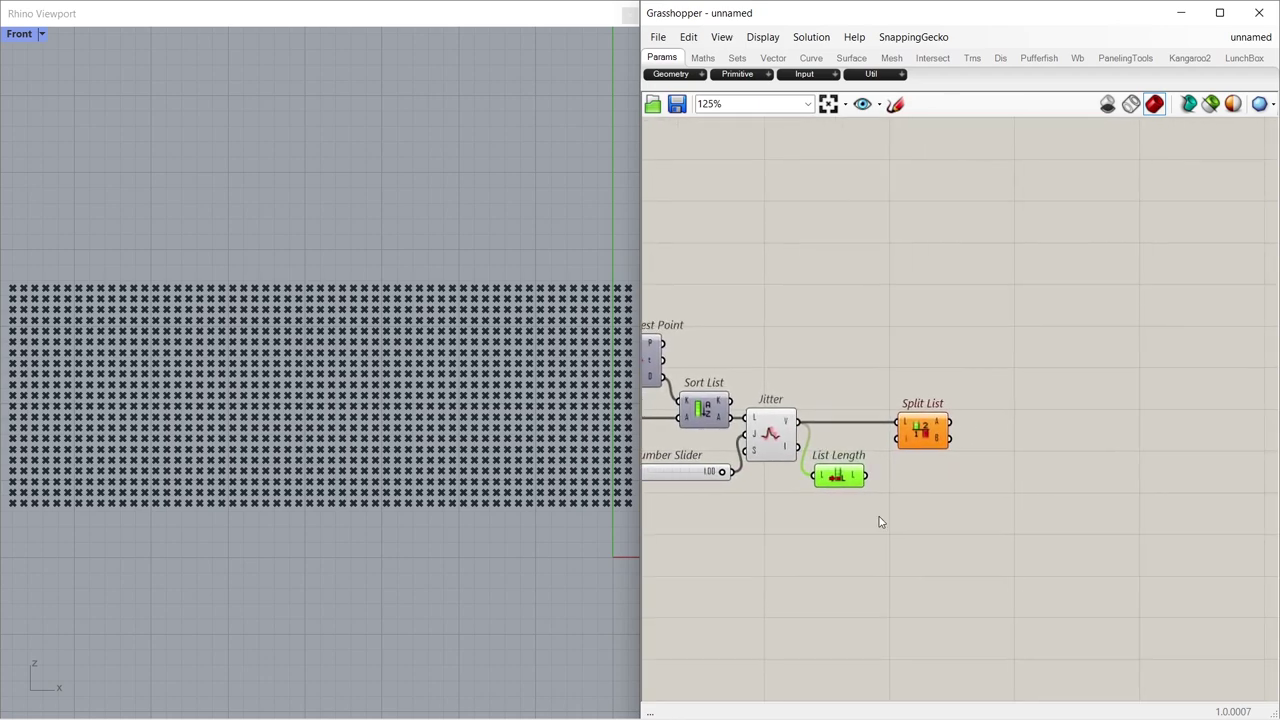
pyautogui.moveTo(915, 440); pyautogui.dragTo(994, 440)
pyautogui.click(920, 483)
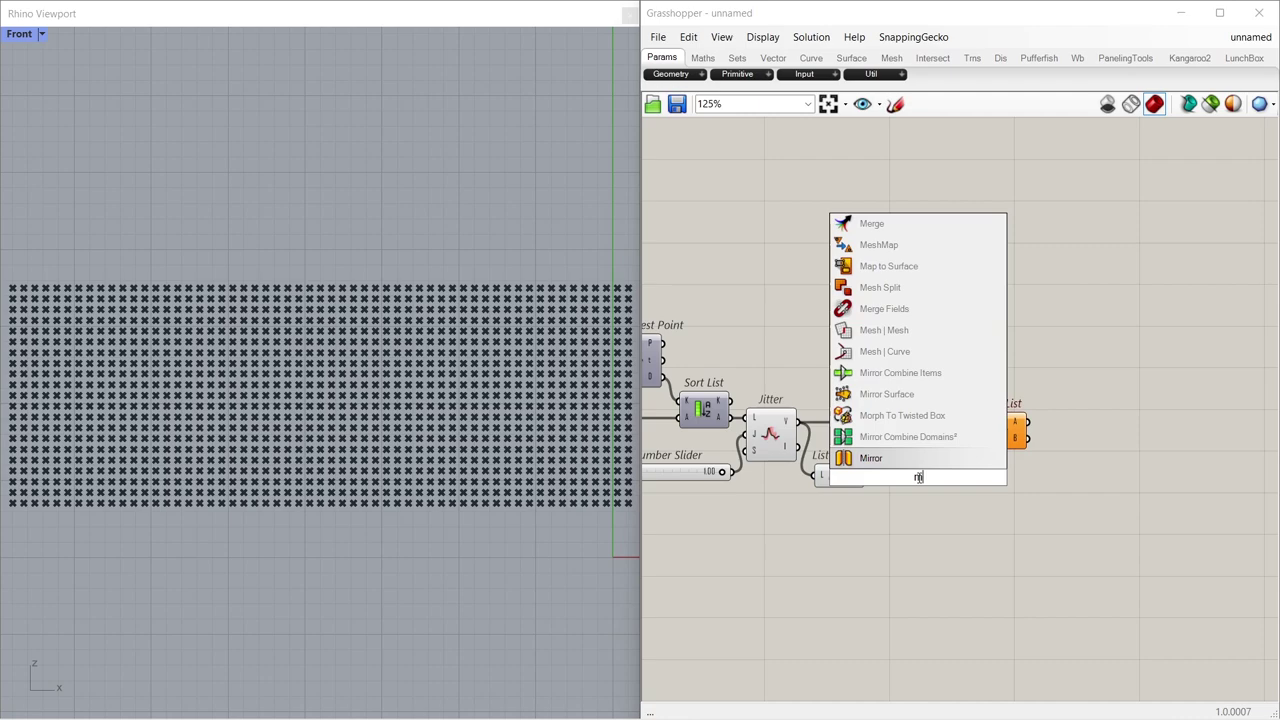
pyautogui.write('ulti')
pyautogui.click(885, 418)
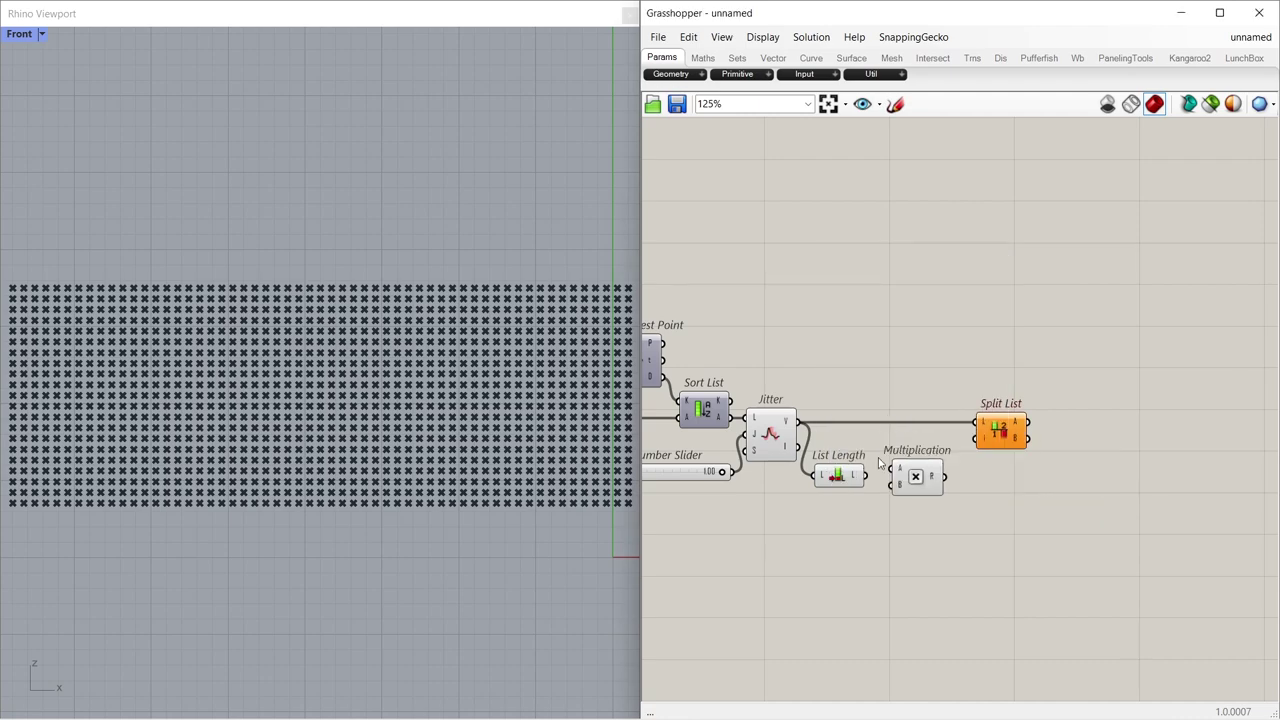
pyautogui.moveTo(917, 477); pyautogui.dragTo(976, 437)
pyautogui.moveTo(915, 484); pyautogui.dragTo(909, 484)
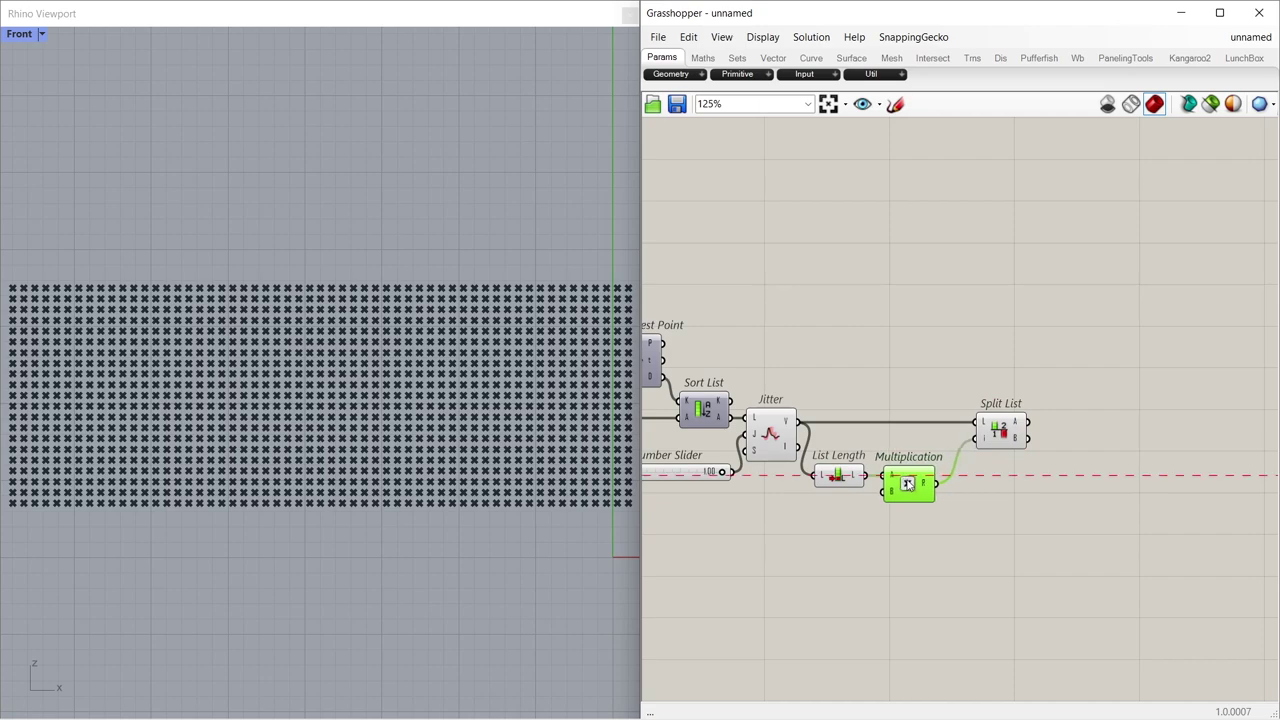
pyautogui.moveTo(1000, 430); pyautogui.dragTo(988, 430)
# - Create a number slider with the value 0.250 and connect it to Multiplication's B input
pyautogui.click(815, 521)
pyautogui.doubleClick(815, 521)
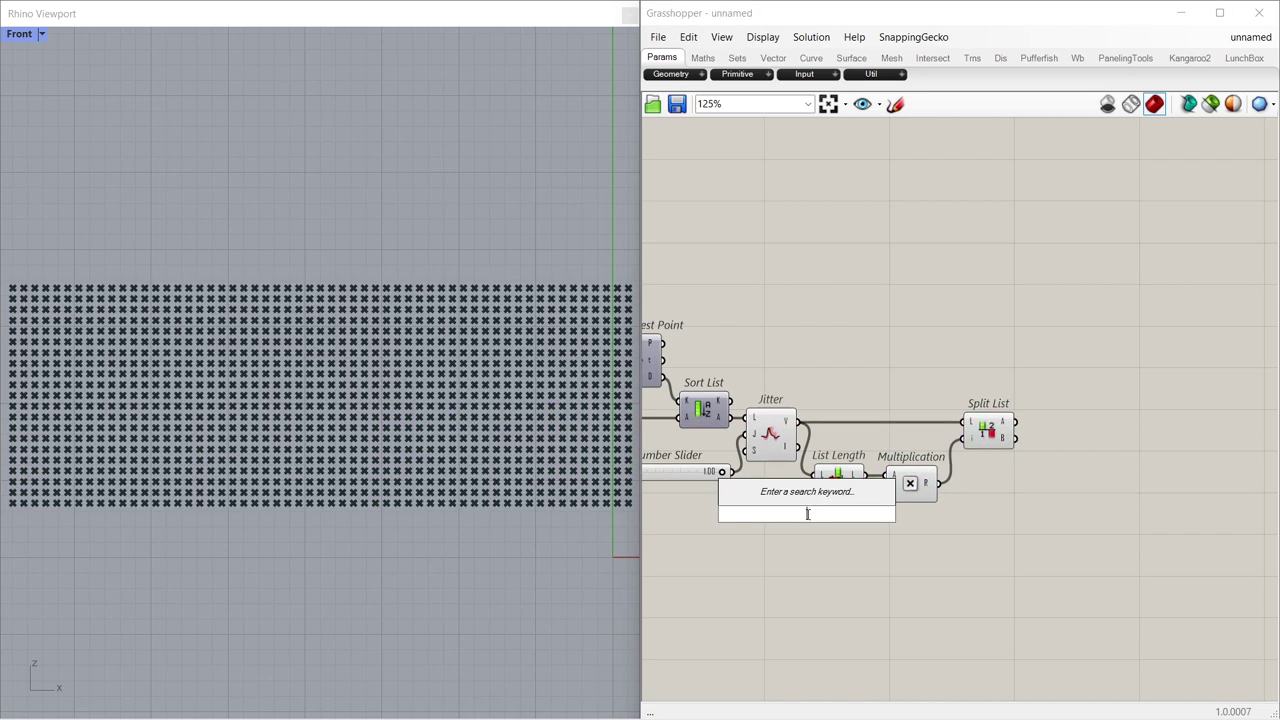
pyautogui.write('0.250')
pyautogui.press('Return')
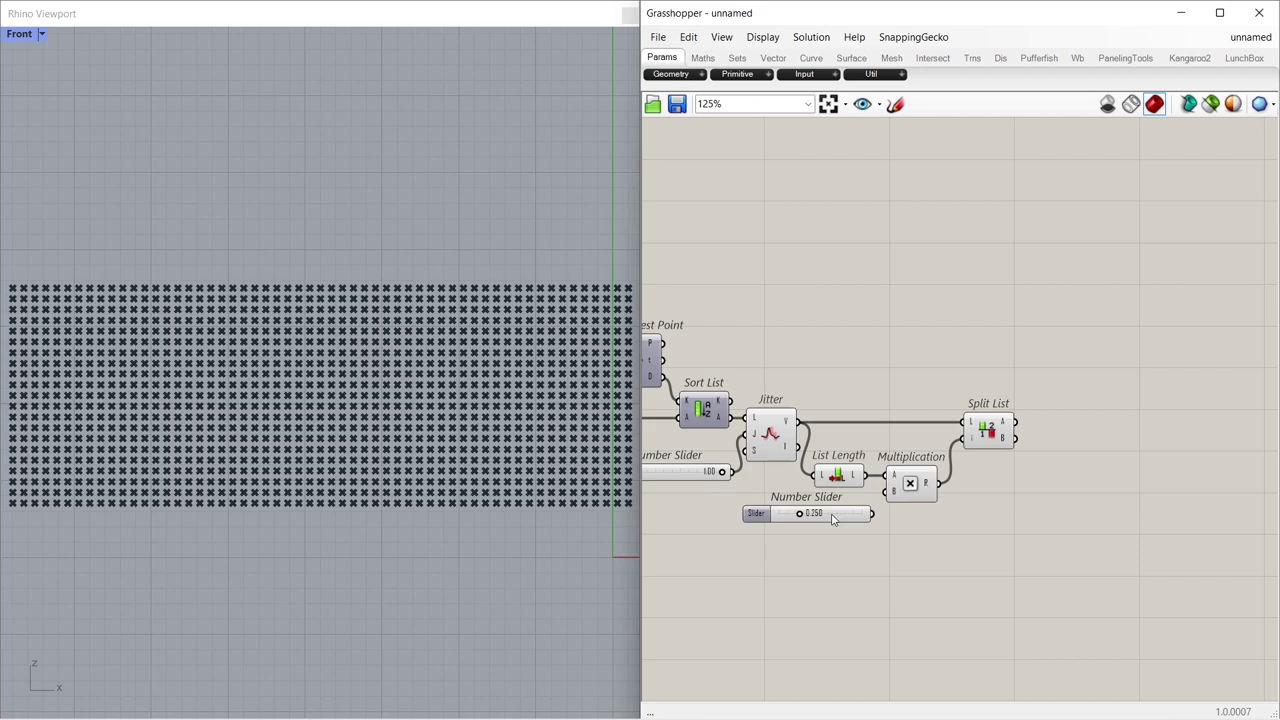
pyautogui.moveTo(869, 512); pyautogui.dragTo(833, 521)
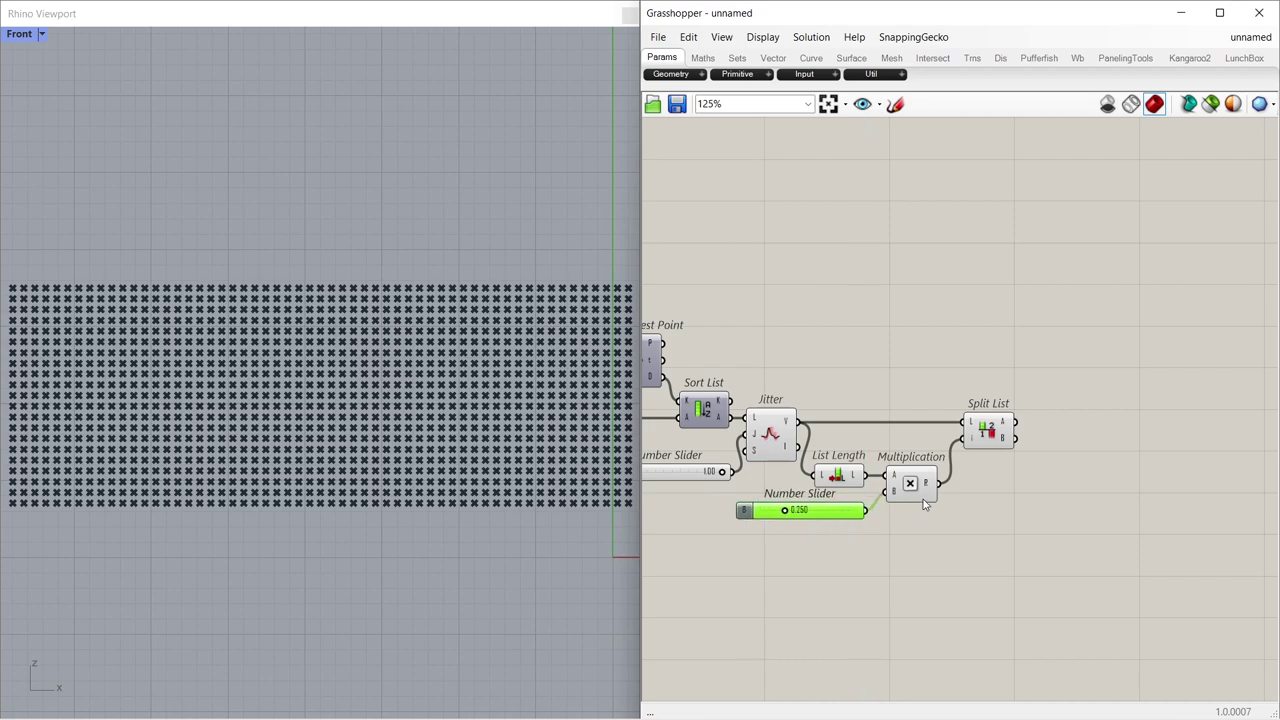
pyautogui.click(1003, 490)
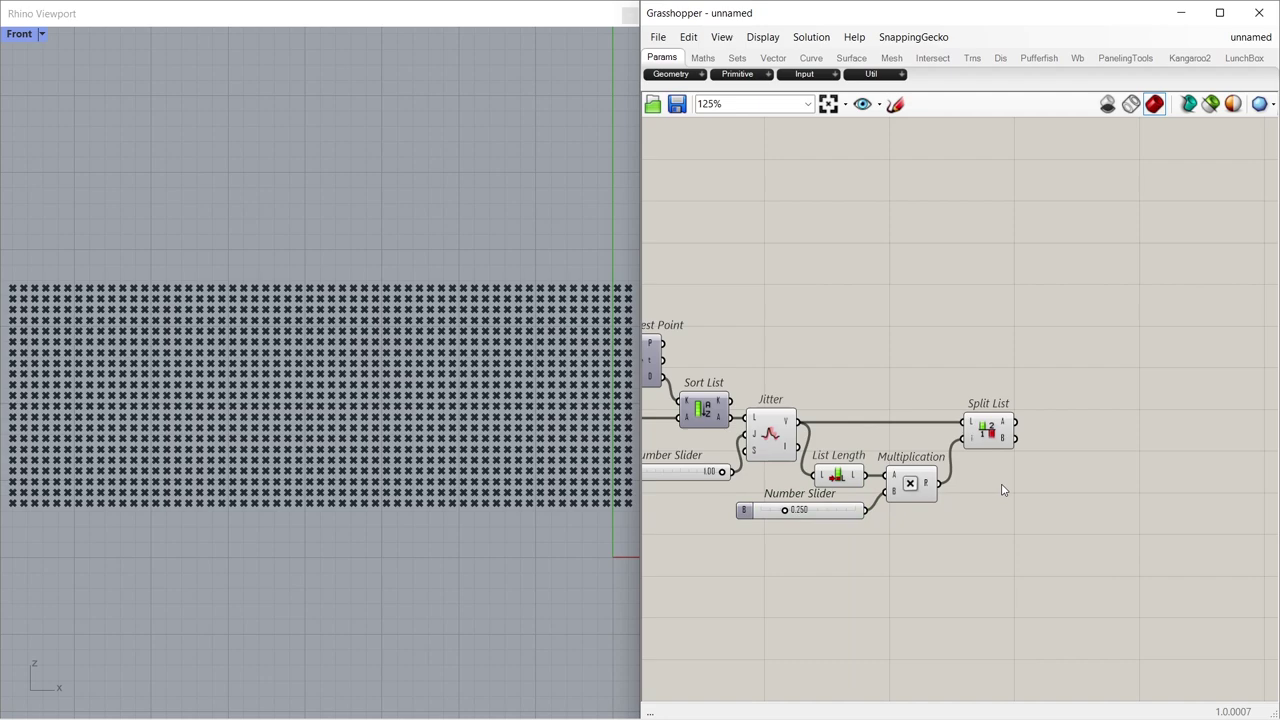
# - Add a Geometry parameter beside Split List and connect Split List's B output to it
pyautogui.doubleClick(1054, 447)
pyautogui.write('geo')
pyautogui.press('Return')
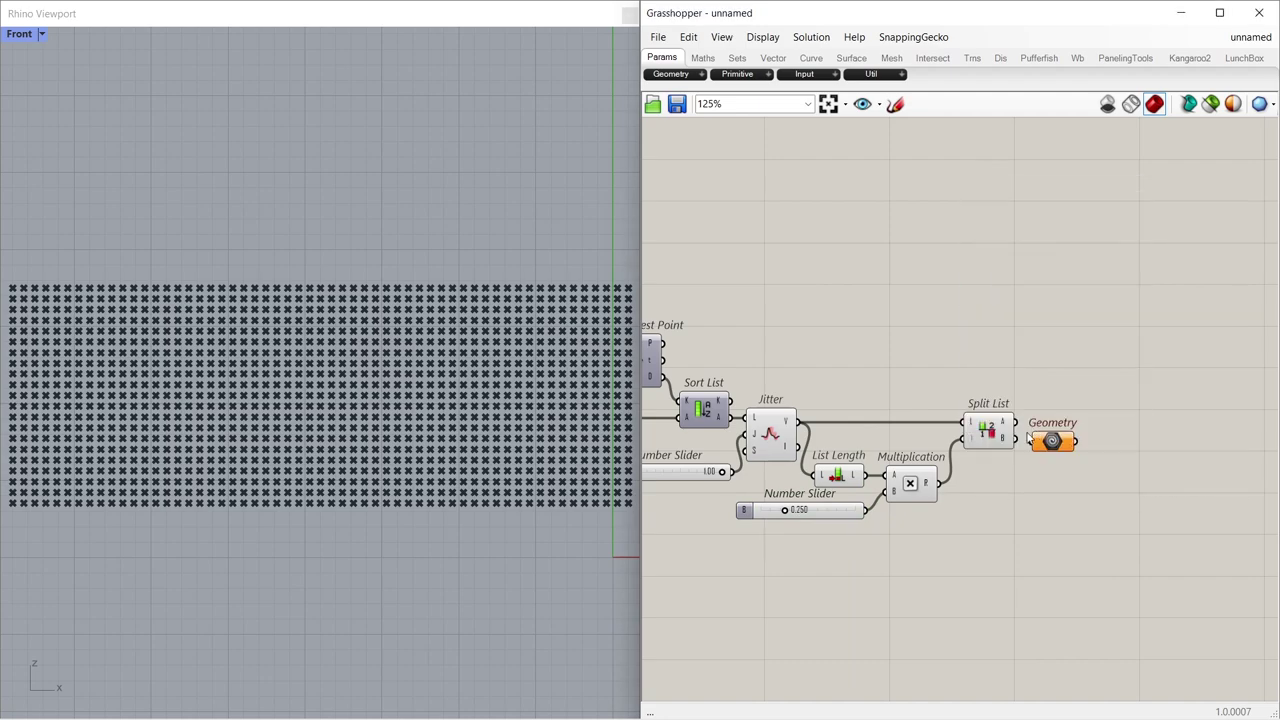
pyautogui.moveTo(1030, 438); pyautogui.dragTo(1015, 438)
pyautogui.click(1050, 440)
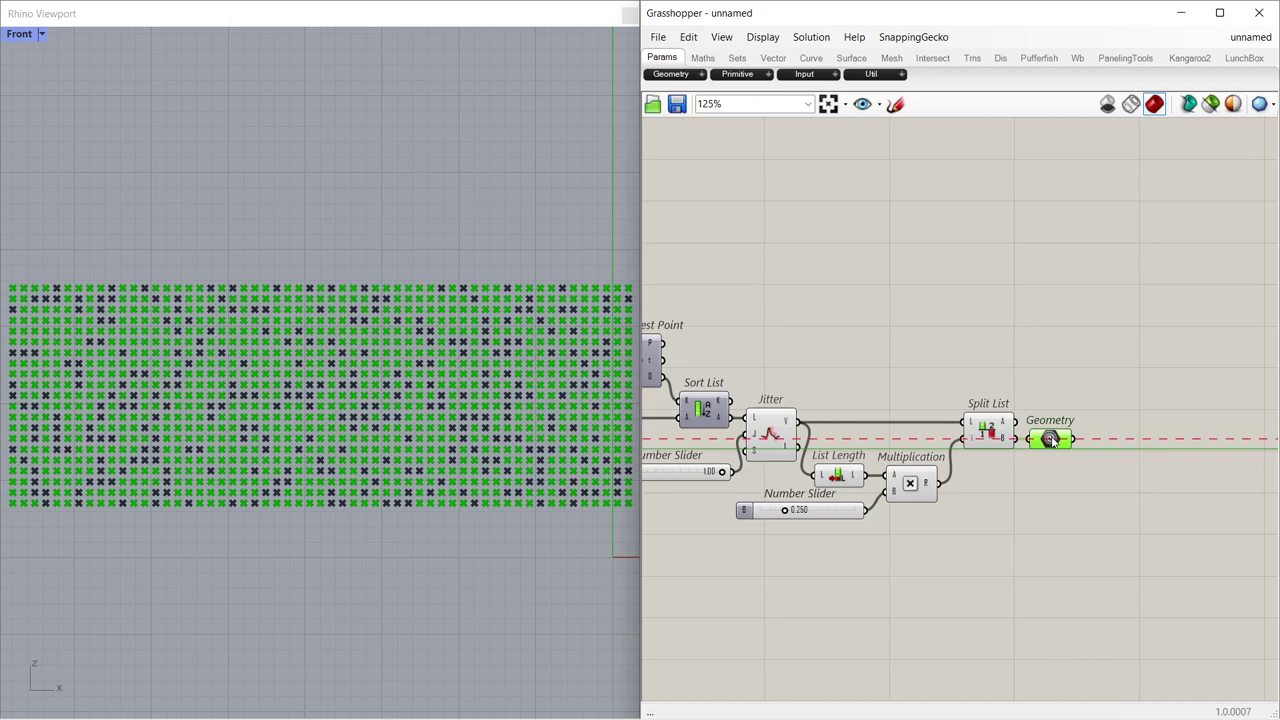
# - Turn off the previews of Jitter and Split List, and highlight the Geometry parameter's points in the viewport
pyautogui.moveTo(1006, 389); pyautogui.dragTo(766, 440)
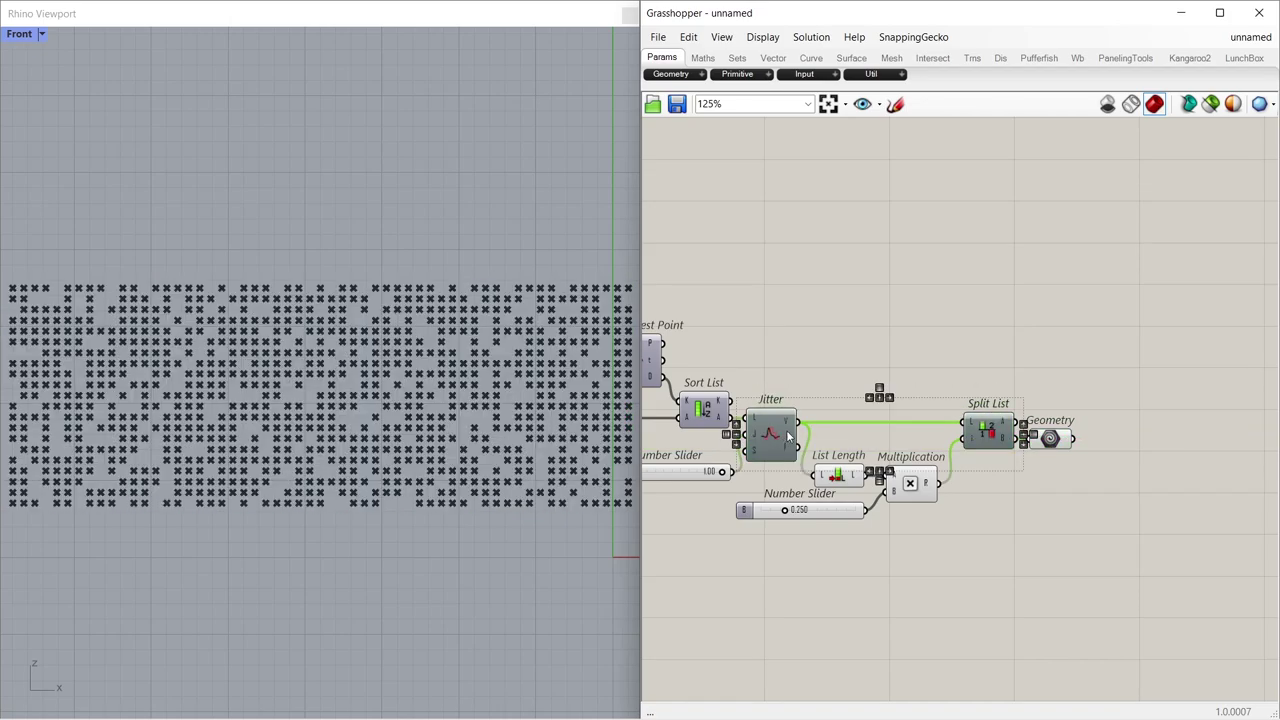
pyautogui.click(881, 345)
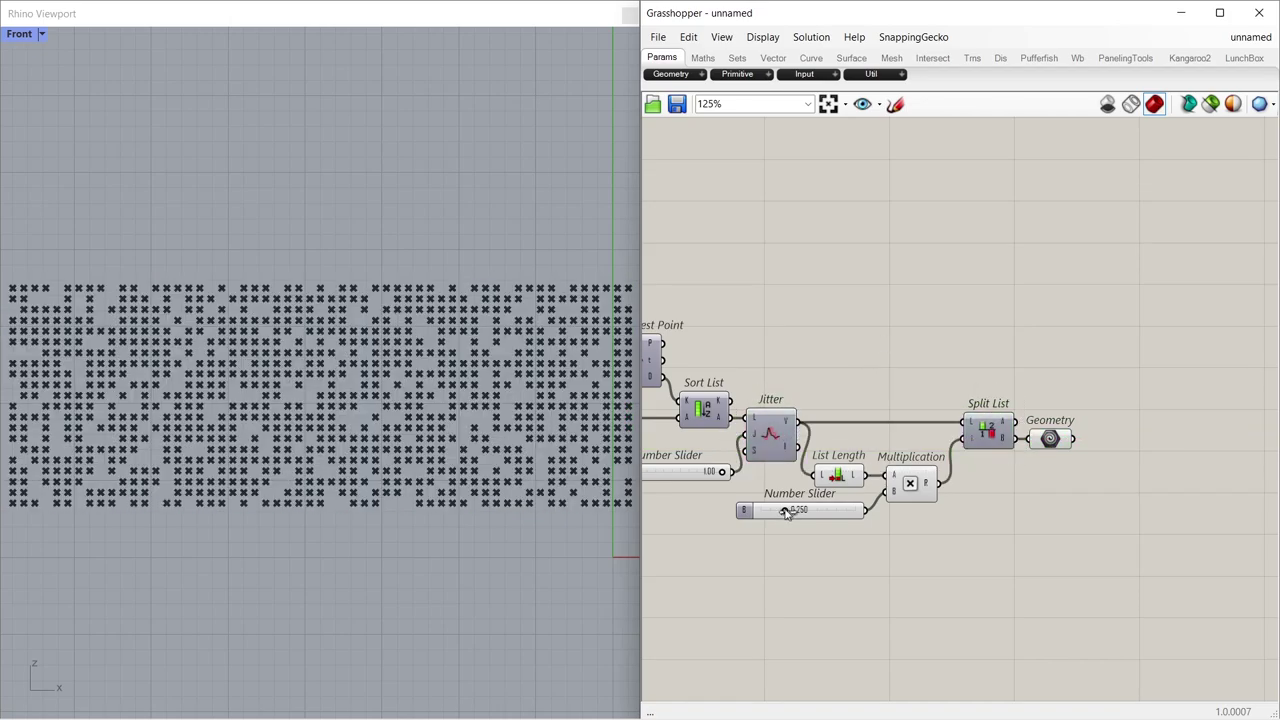
pyautogui.moveTo(785, 511)
pyautogui.mouseDown()
pyautogui.moveTo(814, 512)
pyautogui.moveTo(760, 514)
pyautogui.moveTo(785, 513)
pyautogui.mouseUp()
pyautogui.click(1050, 440)
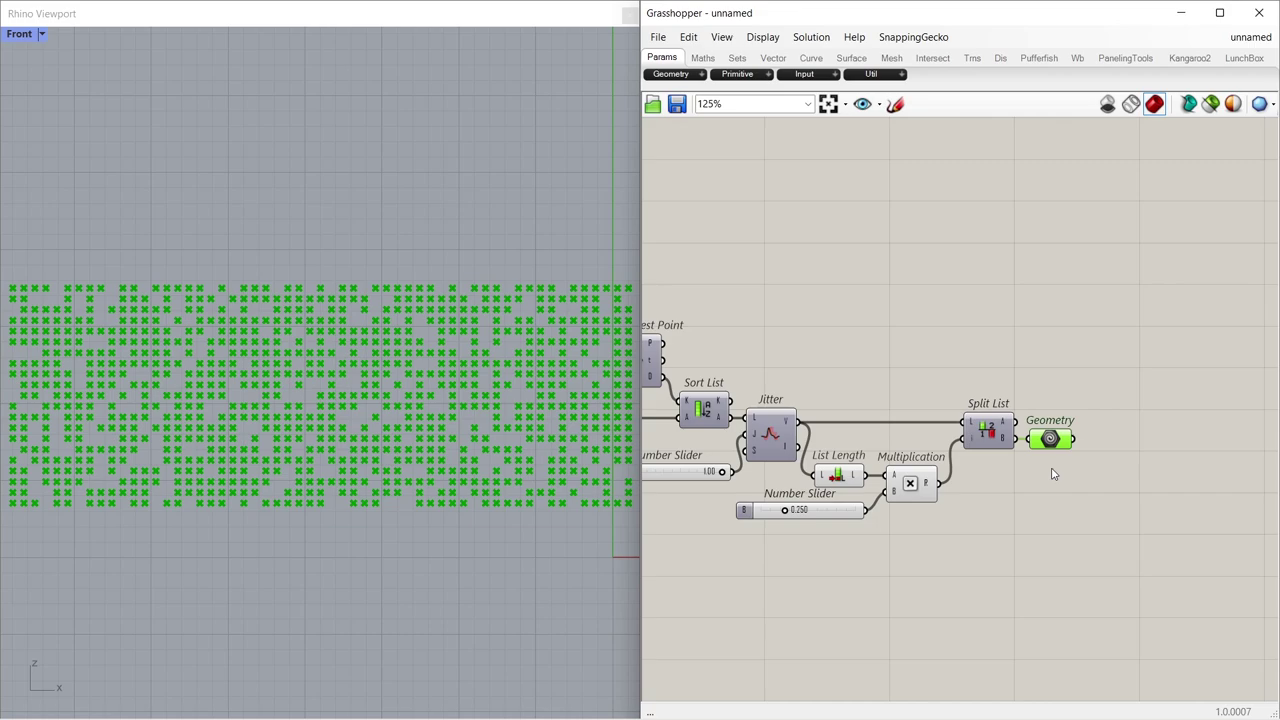
pyautogui.click(1050, 481)
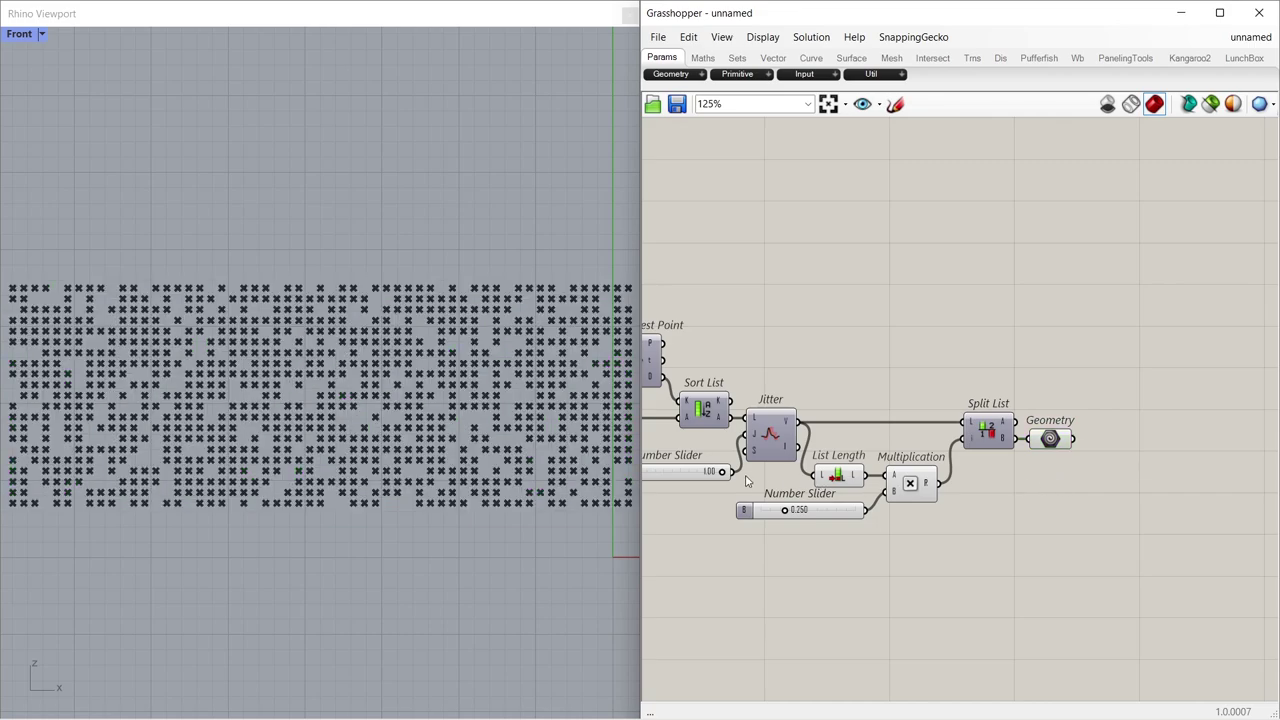
# - Set the Jitter slider to 0.10
pyautogui.moveTo(745, 481); pyautogui.dragTo(811, 481, button='right')
pyautogui.moveTo(787, 474); pyautogui.dragTo(717, 482)
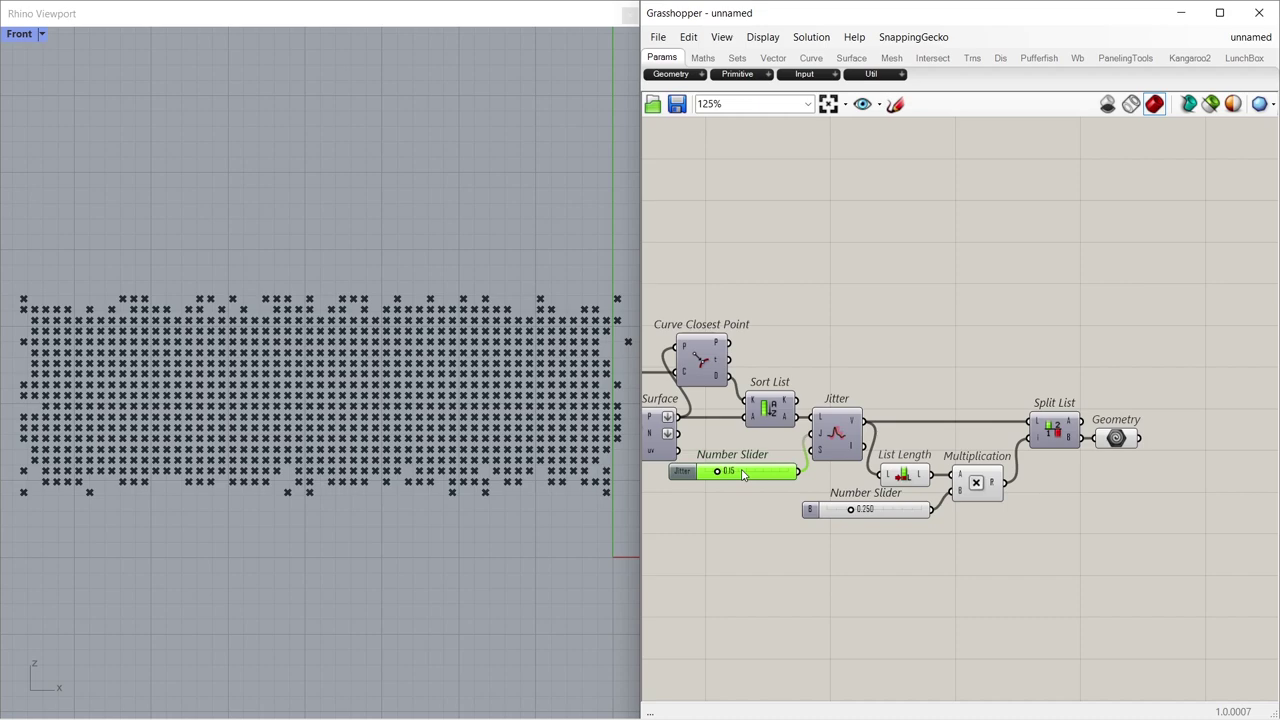
pyautogui.doubleClick(745, 471)
pyautogui.press('BackSpace')
pyautogui.press('Return')
pyautogui.click(741, 499)
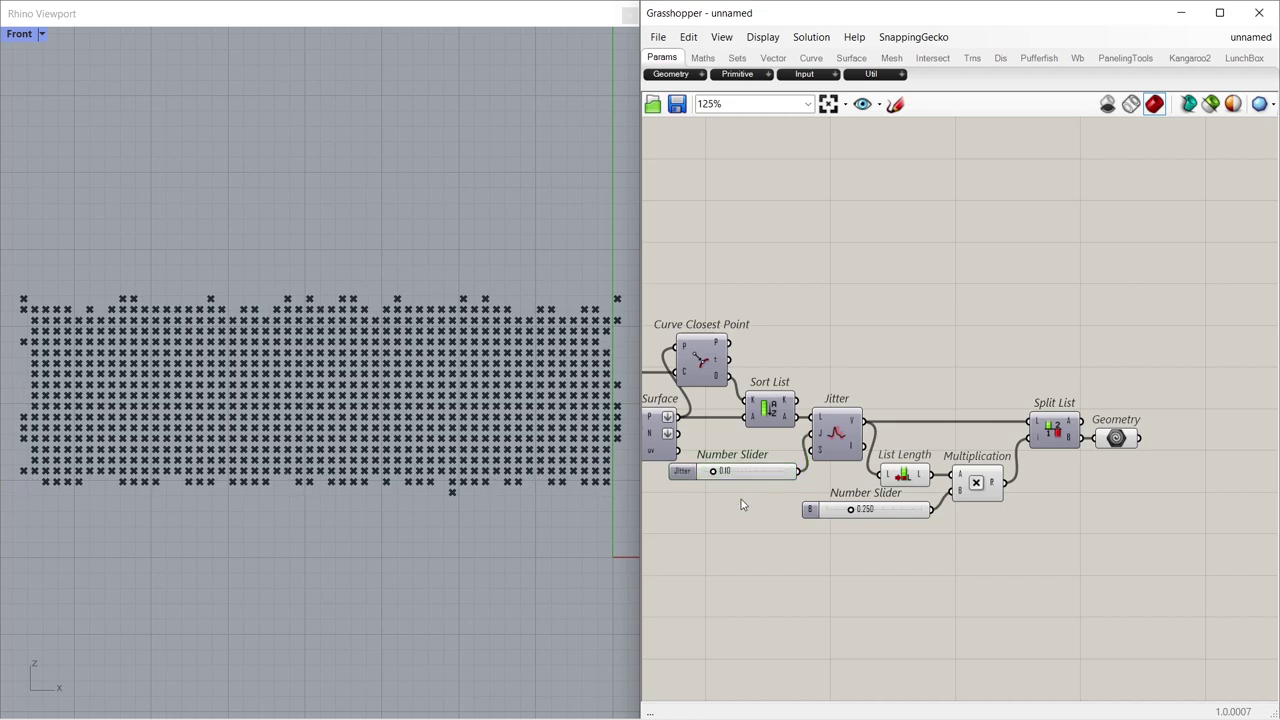
# - Replace the Geometry parameter with a Random Reduce component and connect Split List's B output to its L input
pyautogui.click(1118, 440)
pyautogui.press('Delete')
pyautogui.doubleClick(1128, 458)
pyautogui.write('rand')
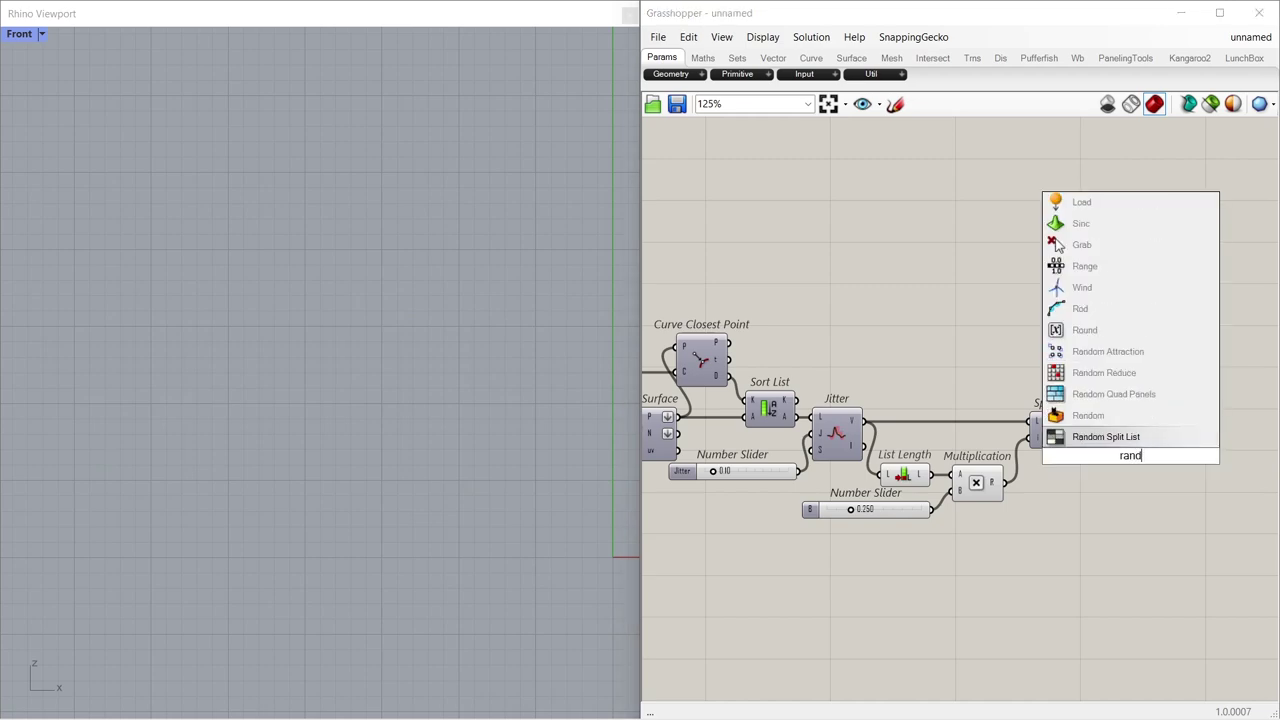
pyautogui.write('omred')
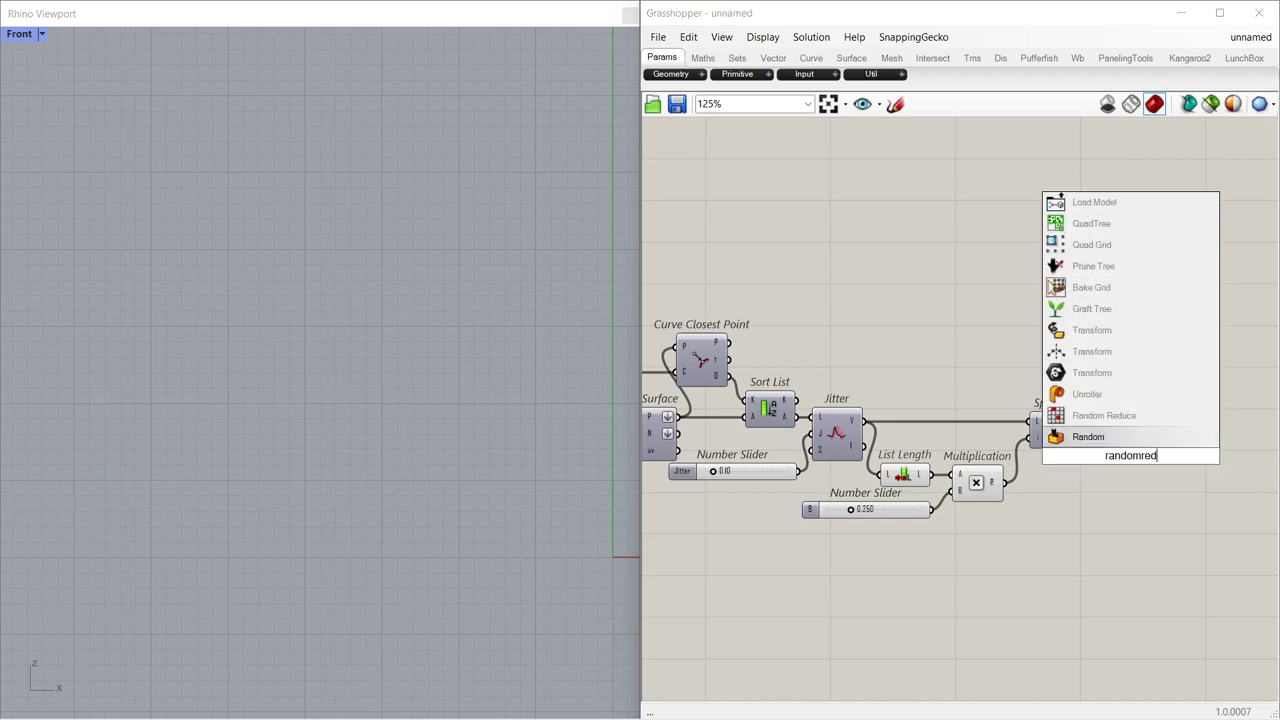
pyautogui.click(1083, 418)
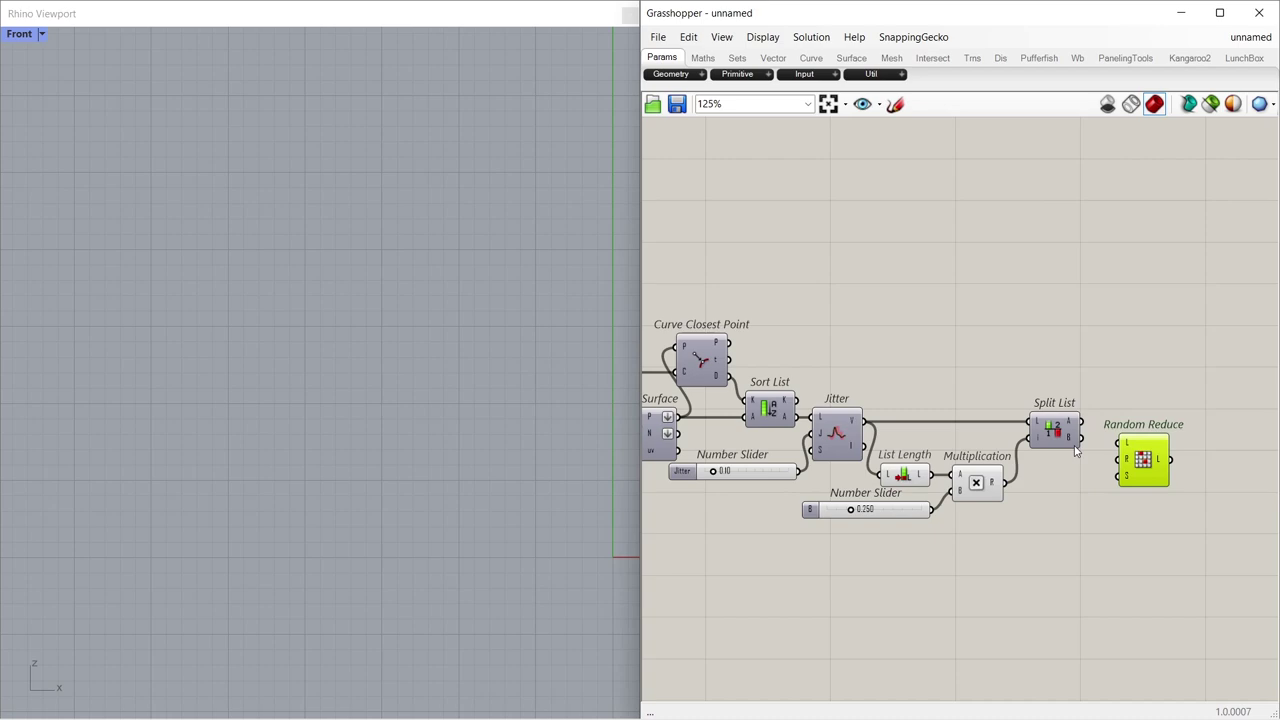
pyautogui.moveTo(1081, 437); pyautogui.dragTo(1236, 451)
# - Copy List Length, Multiplication and their slider, wire them between Split List's B output and Random Reduce's R input, and set the slider to about 0.158
pyautogui.moveTo(977, 534); pyautogui.dragTo(1095, 468)
pyautogui.hotkey('ctrl', 'c')
pyautogui.hotkey('ctrl', 'v')
pyautogui.click(1158, 518)
pyautogui.moveTo(1203, 475); pyautogui.dragTo(1222, 455)
pyautogui.click(1175, 516)
pyautogui.click(1245, 457)
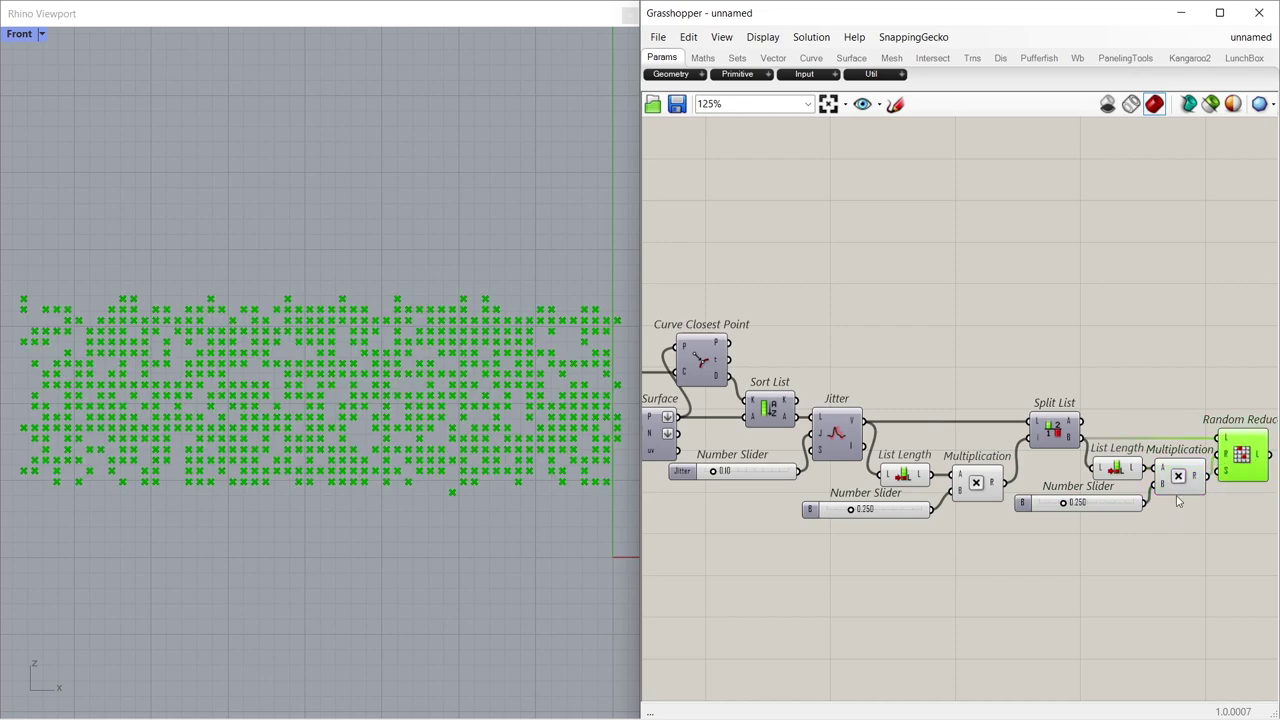
pyautogui.click(1093, 528)
pyautogui.moveTo(1063, 503)
pyautogui.mouseDown()
pyautogui.moveTo(1042, 506)
pyautogui.moveTo(1080, 508)
pyautogui.moveTo(1053, 507)
pyautogui.mouseUp()
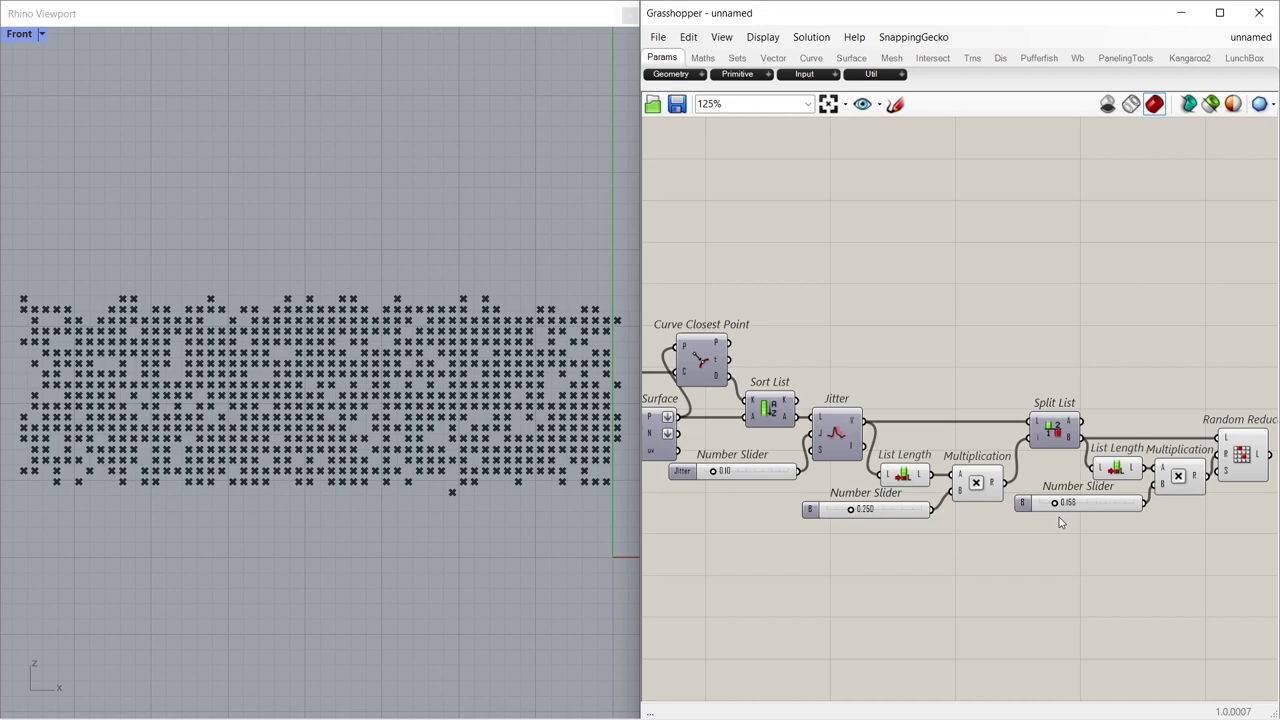
# - Add a Circle CNR component and connect Random Reduce's output to its C input
pyautogui.moveTo(1173, 529); pyautogui.dragTo(1048, 493, button='right')
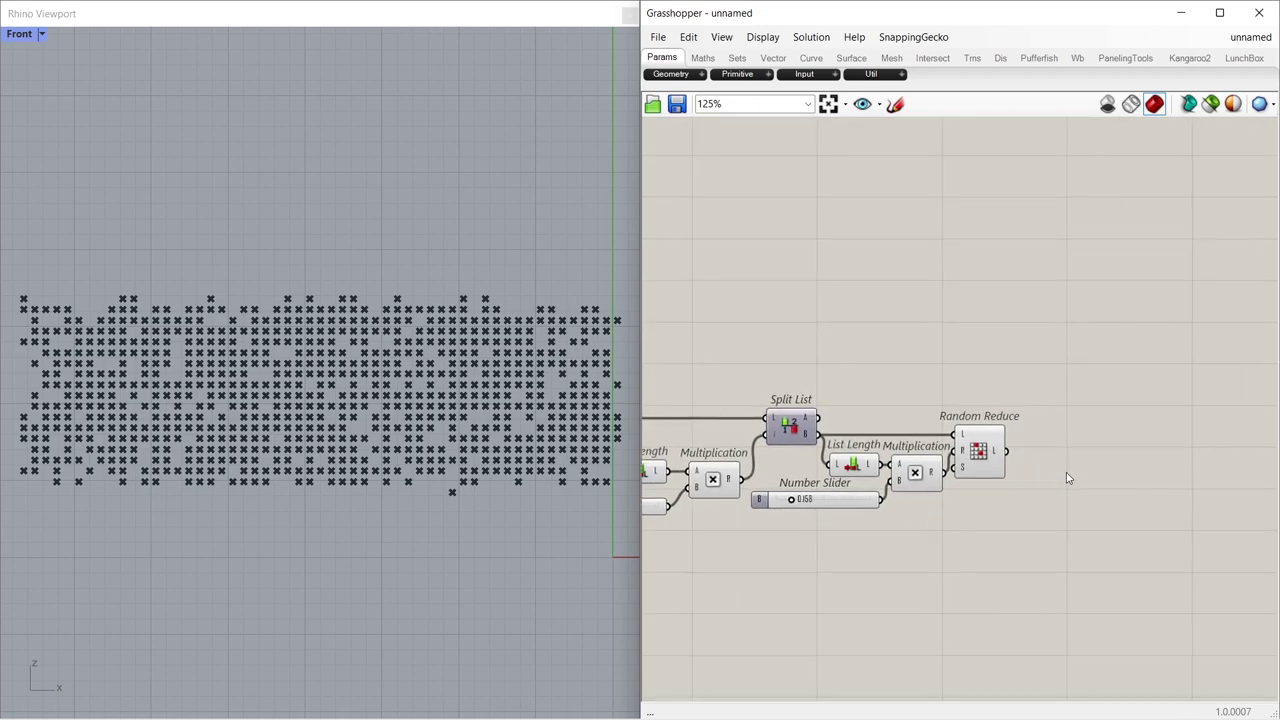
pyautogui.doubleClick(1067, 479)
pyautogui.write('cnr')
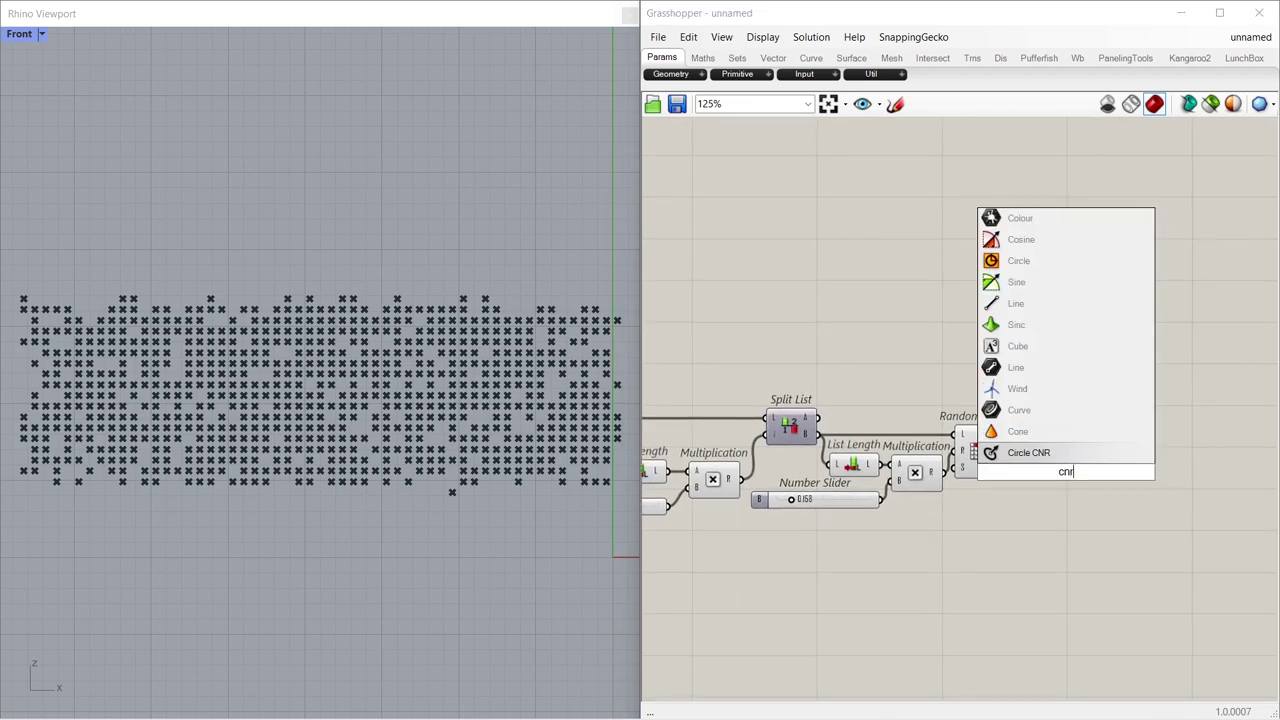
pyautogui.click(1030, 453)
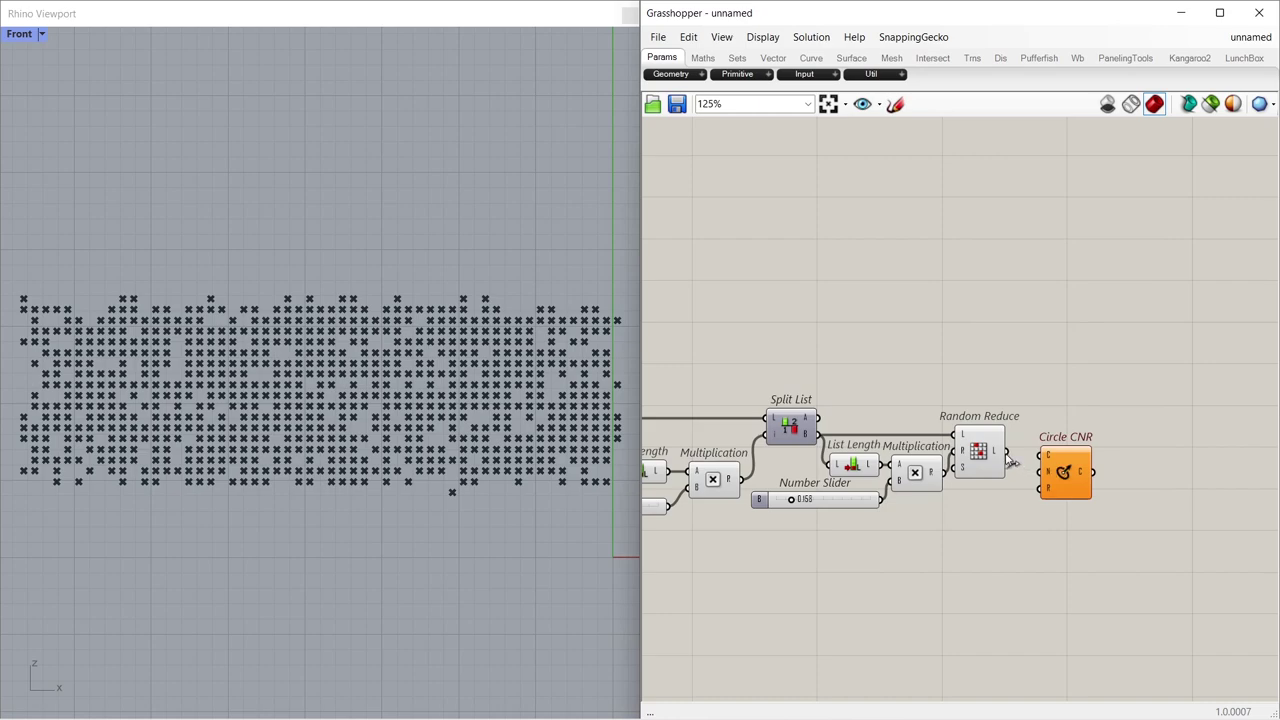
pyautogui.moveTo(1008, 455); pyautogui.dragTo(1059, 460)
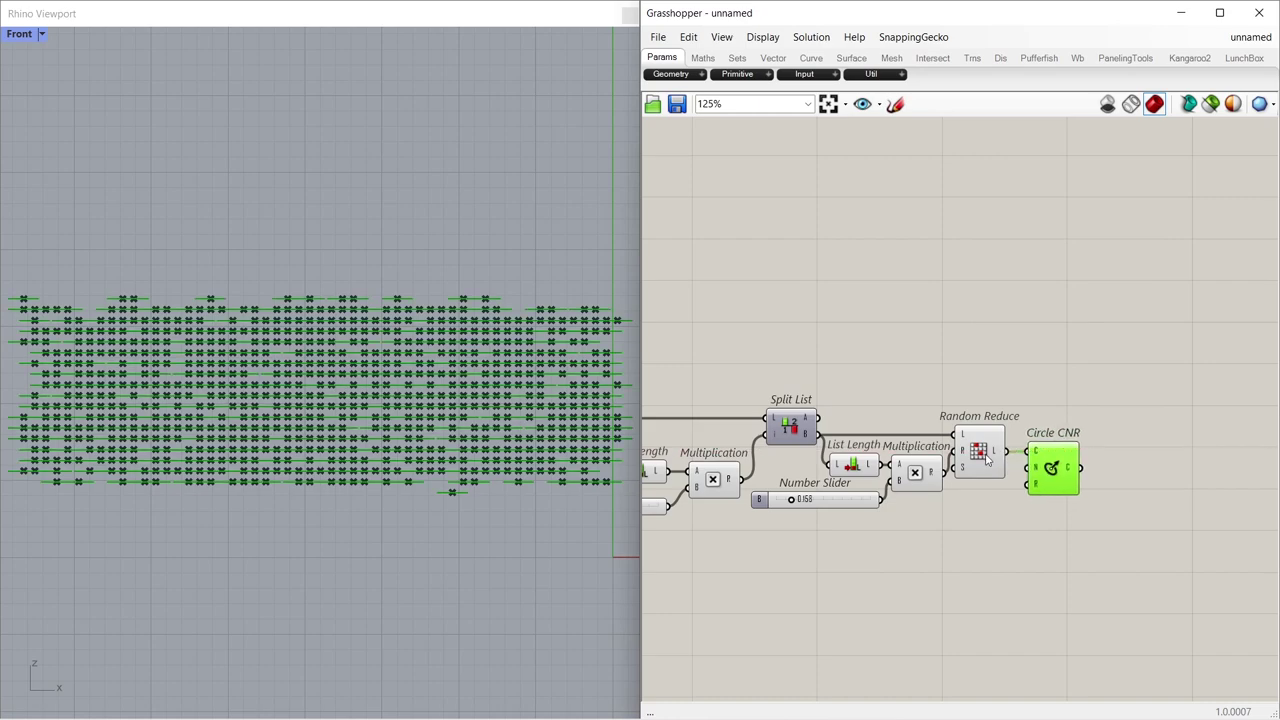
# - Turn off the preview of Random Reduce
pyautogui.click(986, 459)
pyautogui.hotkey('ctrl', 'q')
pyautogui.click(975, 516)
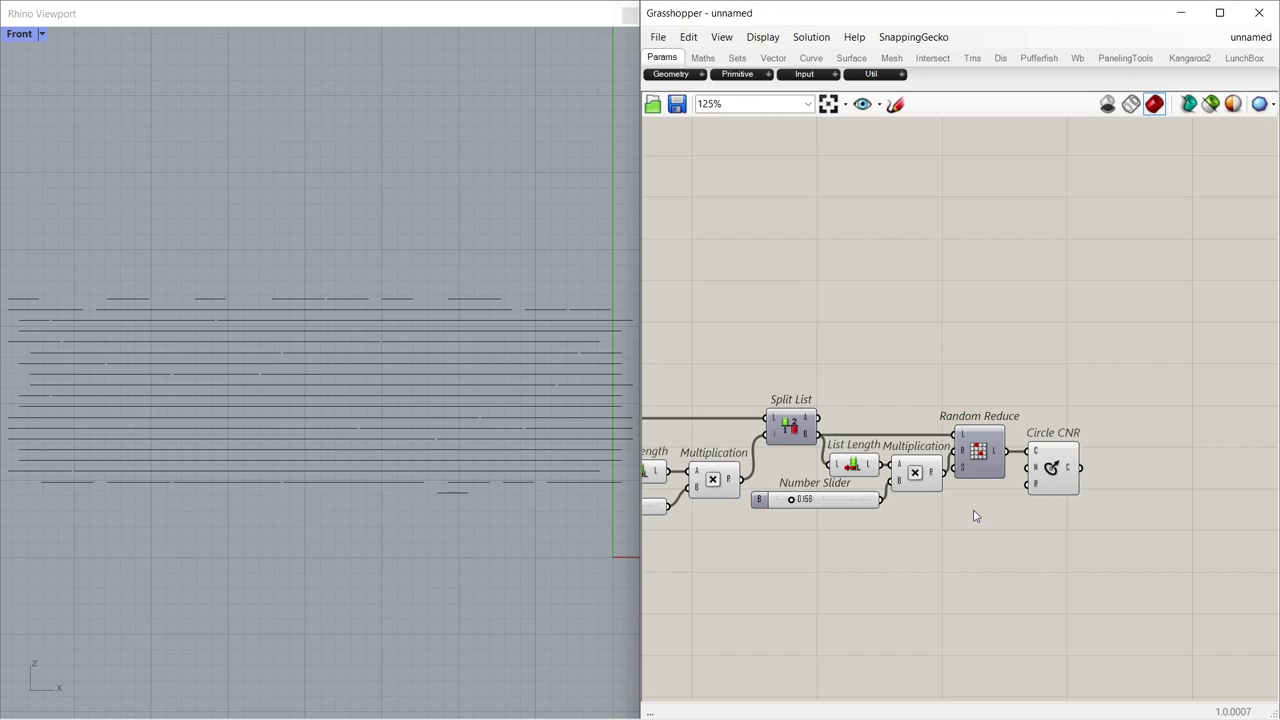
# - Connect Divide Surface's N output to Circle CNR's N input through two Relays arranged below the other components
pyautogui.moveTo(754, 542); pyautogui.dragTo(941, 504, button='right')
pyautogui.scroll(-2, 946, 510)
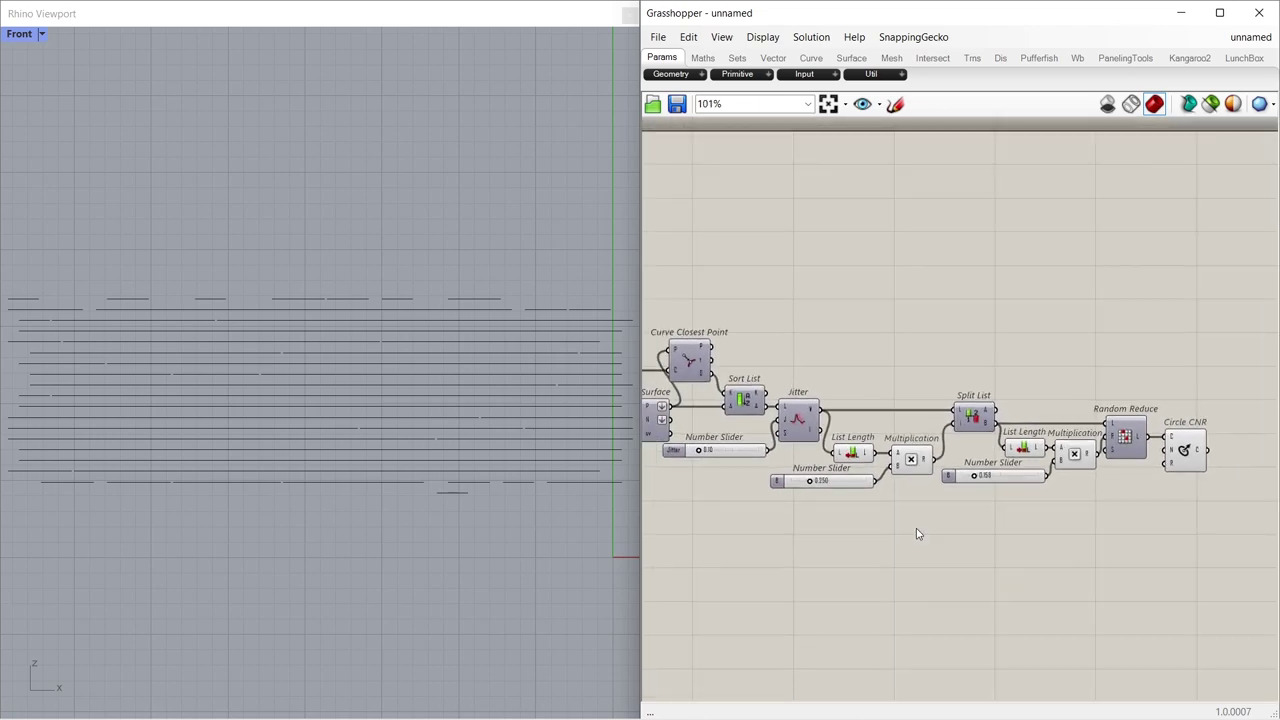
pyautogui.doubleClick(743, 504)
pyautogui.write('rel')
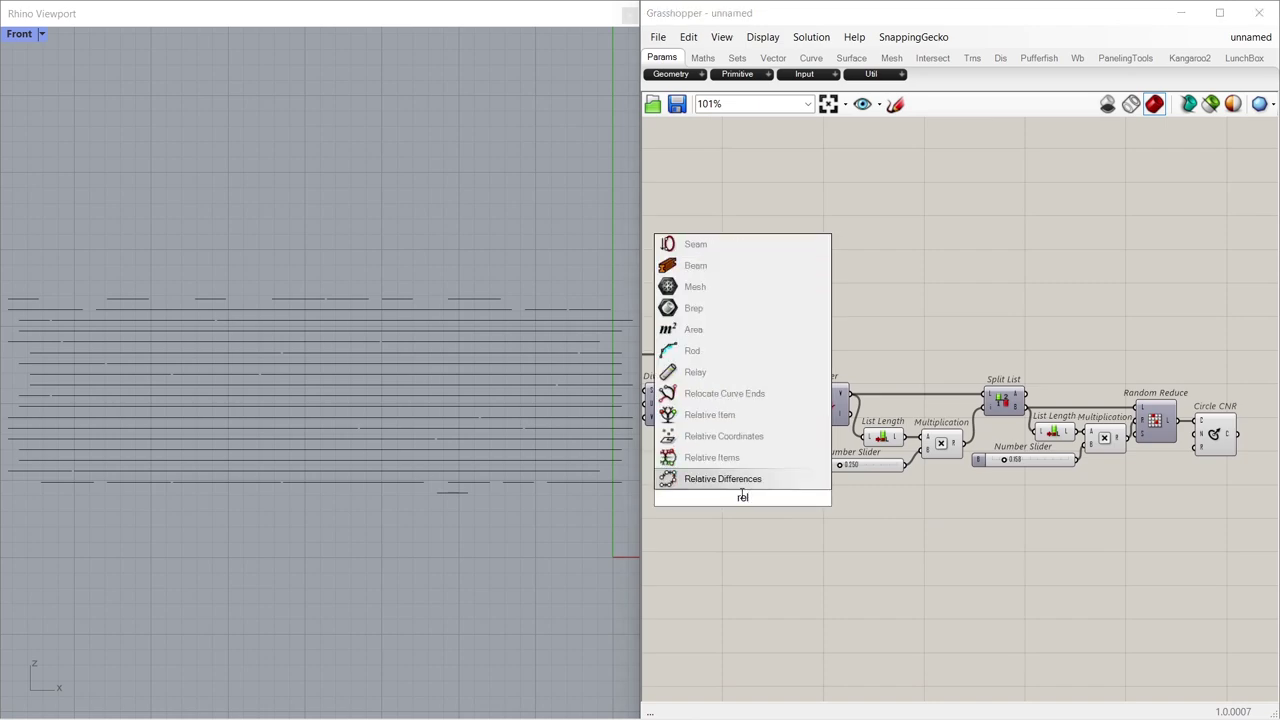
pyautogui.click(695, 372)
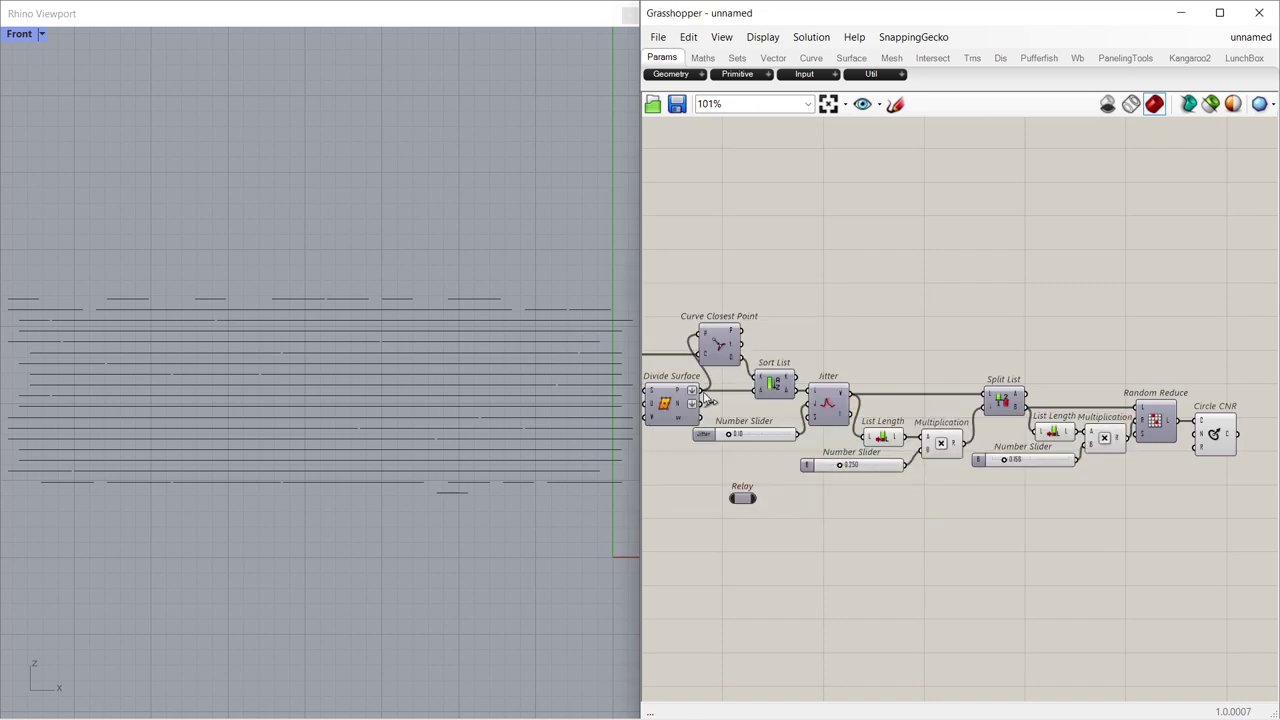
pyautogui.moveTo(703, 404); pyautogui.dragTo(1191, 441)
pyautogui.doubleClick(769, 498)
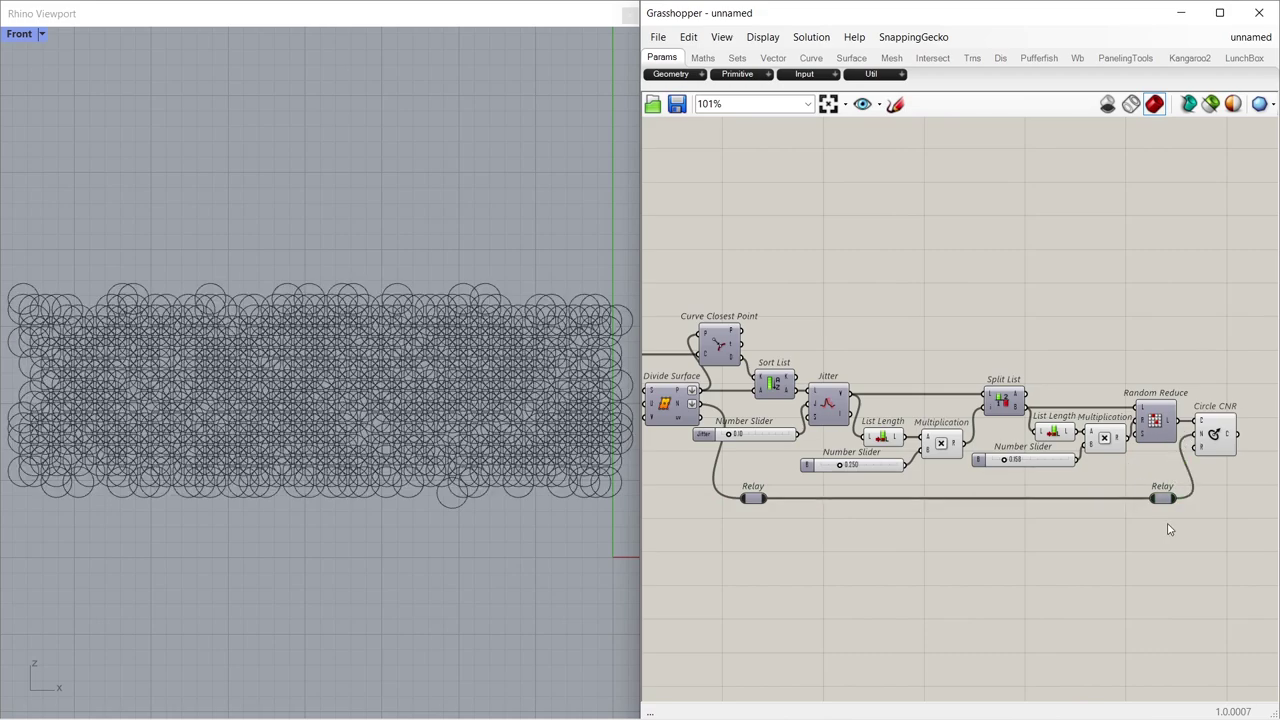
pyautogui.moveTo(1166, 529); pyautogui.dragTo(752, 541)
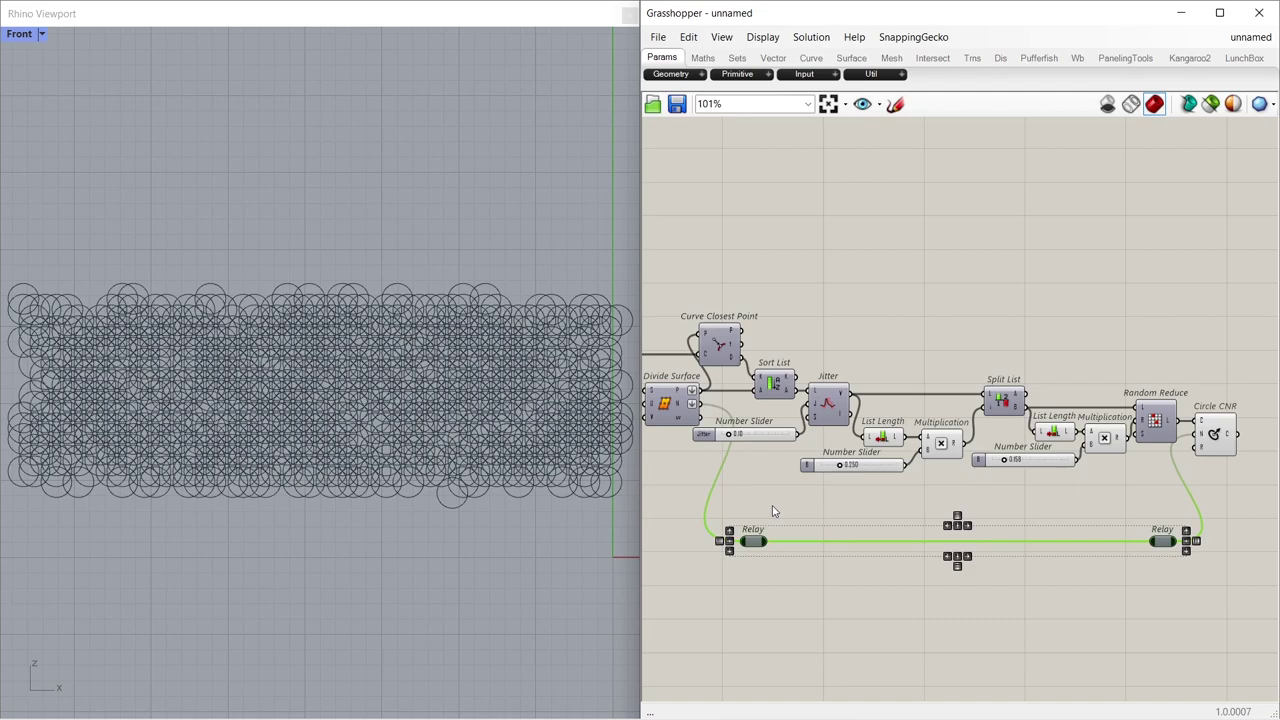
pyautogui.click(772, 505)
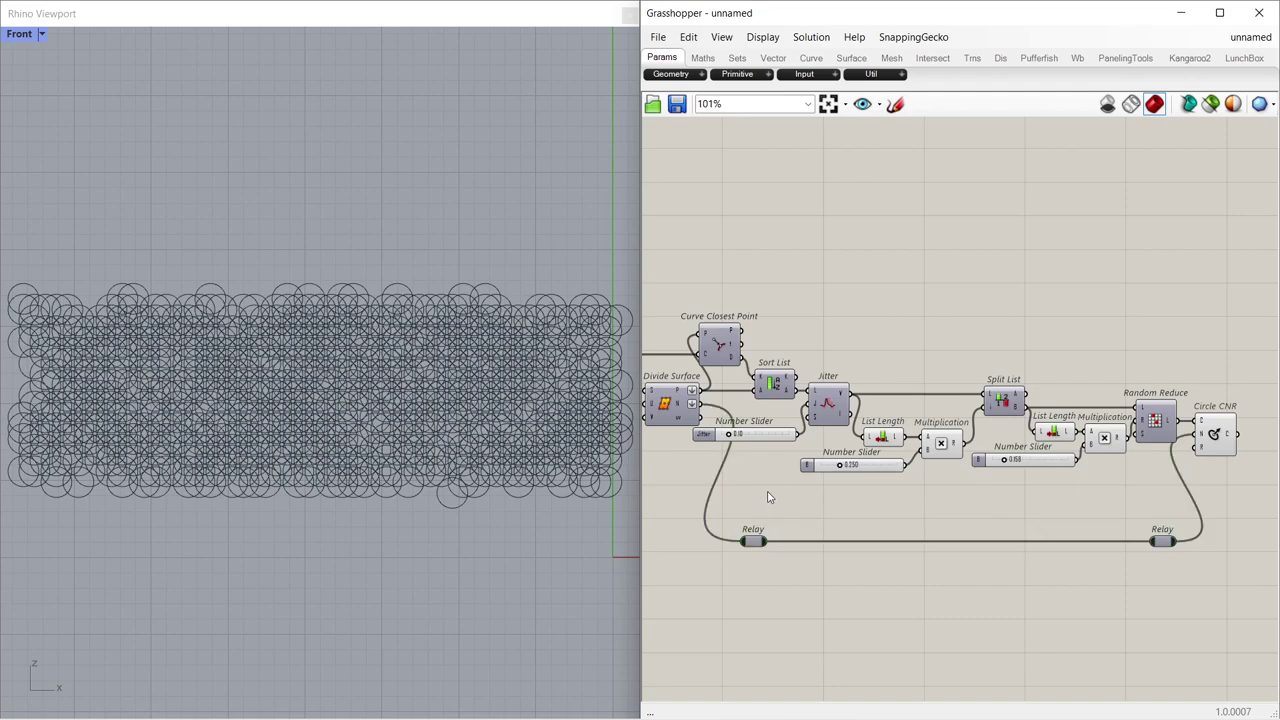
# - Add a List Item component above the first lower Relay and connect Divide Surface's P output to its L input
pyautogui.doubleClick(768, 497)
pyautogui.write('listi')
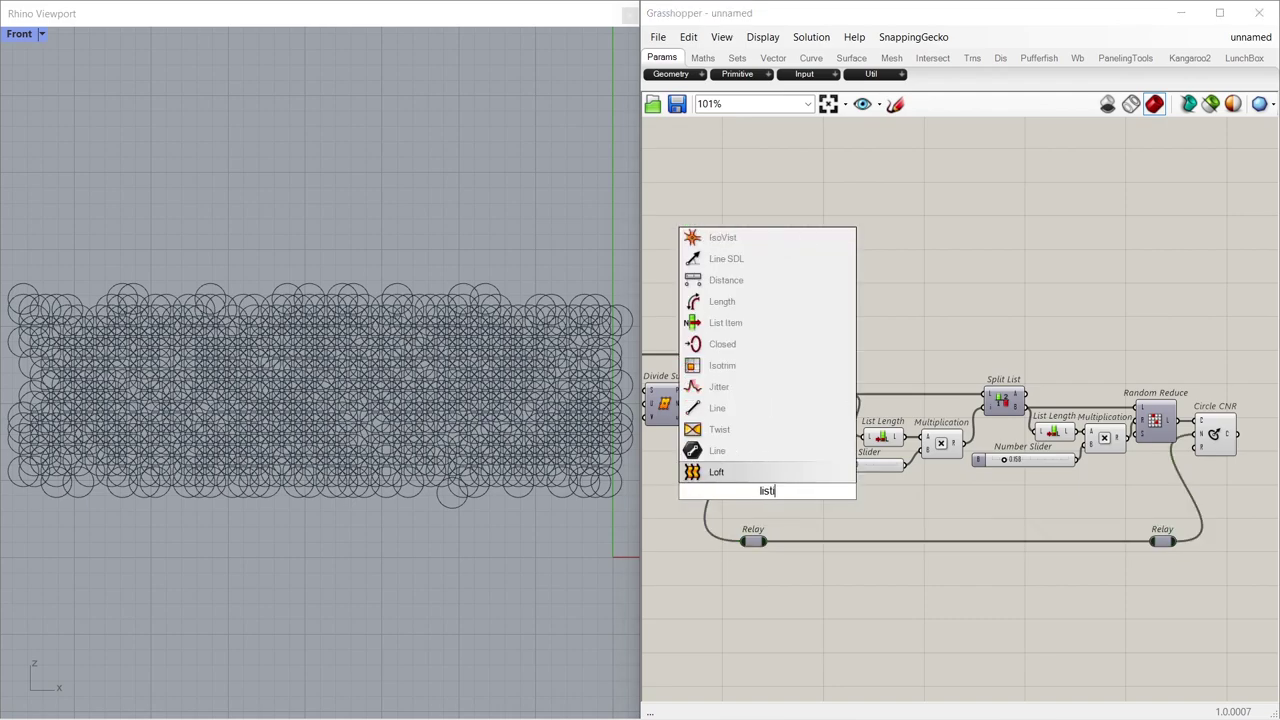
pyautogui.write('tem')
pyautogui.press('Return')
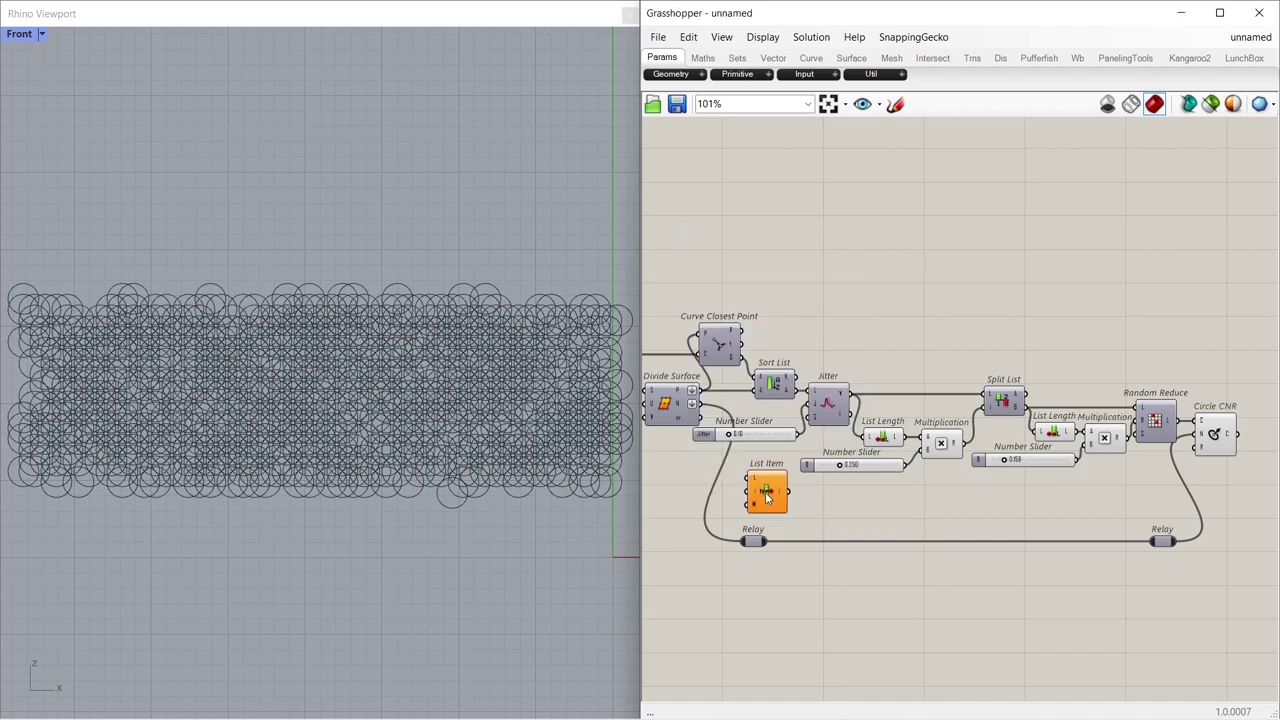
pyautogui.moveTo(767, 497); pyautogui.dragTo(777, 507)
pyautogui.moveTo(702, 391); pyautogui.dragTo(756, 489)
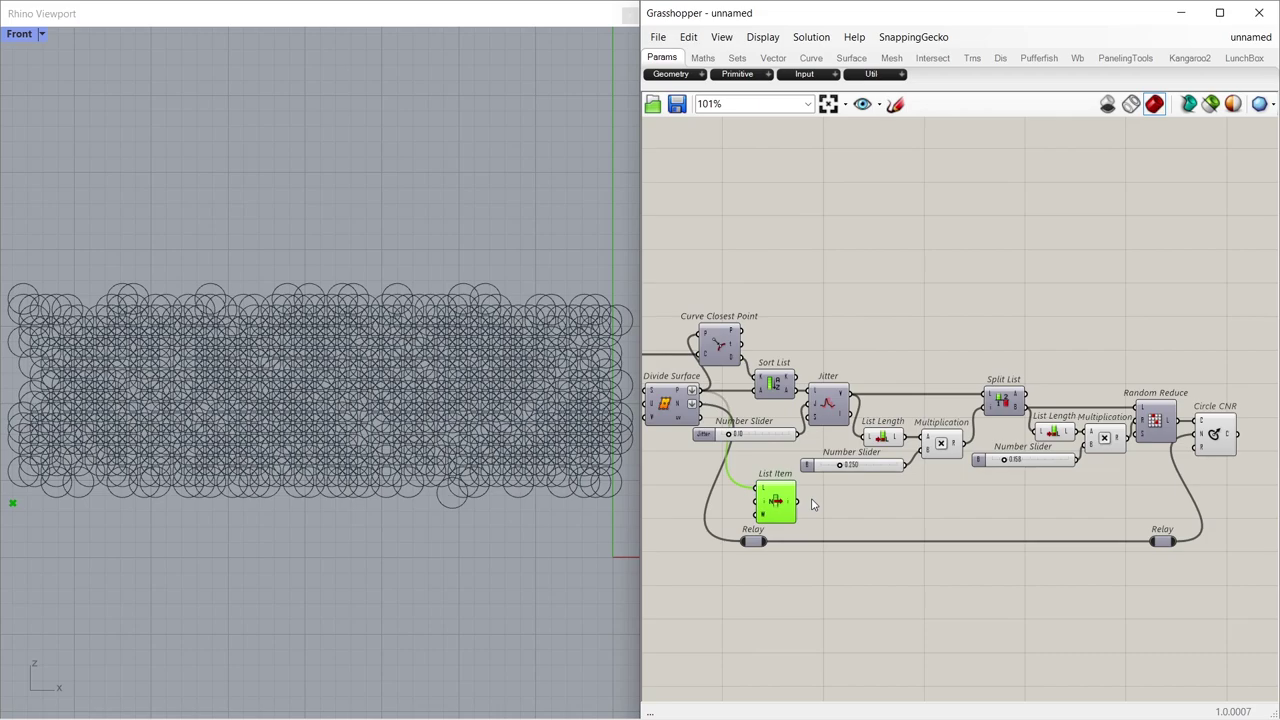
# - Add a +1 item output to the List Item component that receives Divide Surface's points
pyautogui.scroll(8, 784, 512)
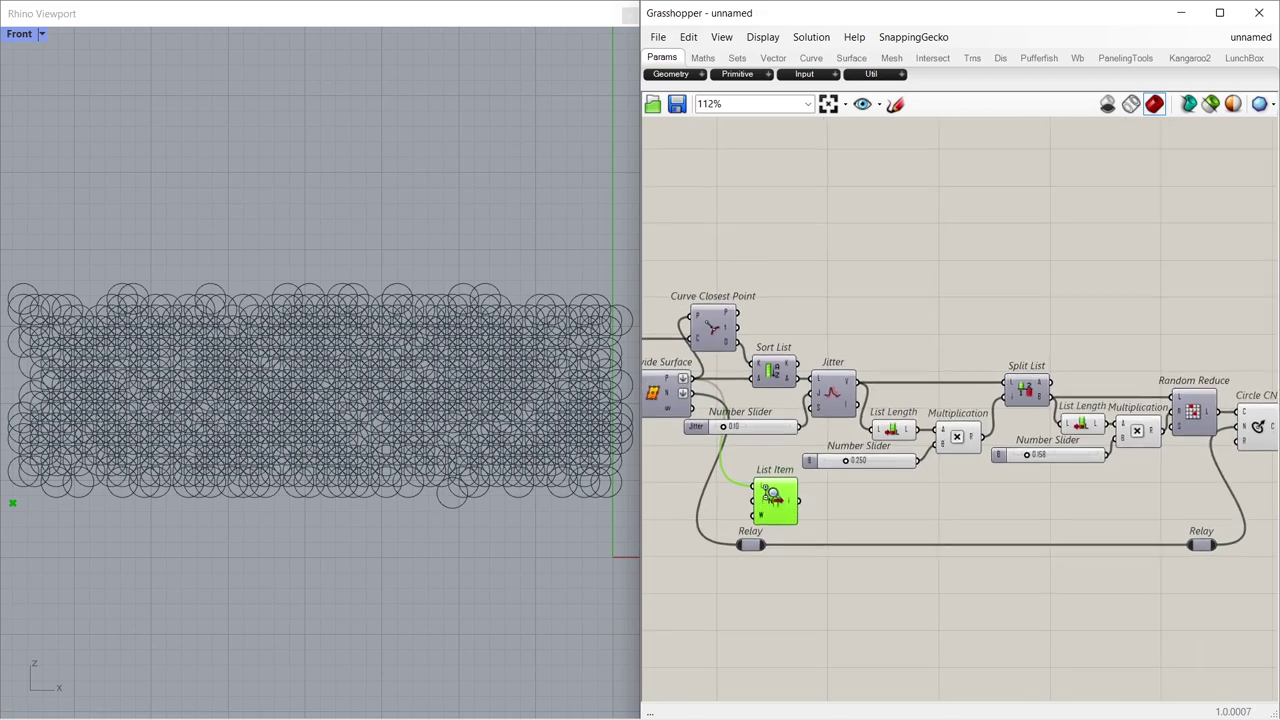
pyautogui.scroll(1, 773, 323)
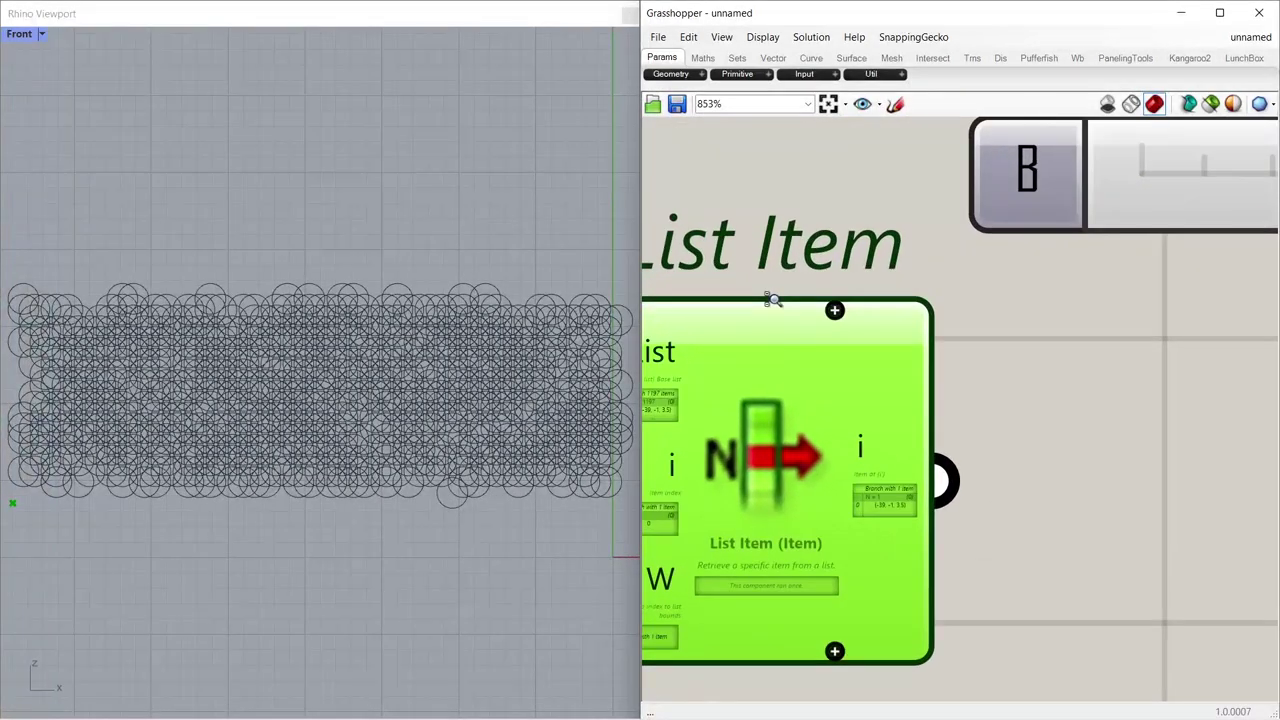
pyautogui.scroll(1, 757, 481)
pyautogui.click(923, 591)
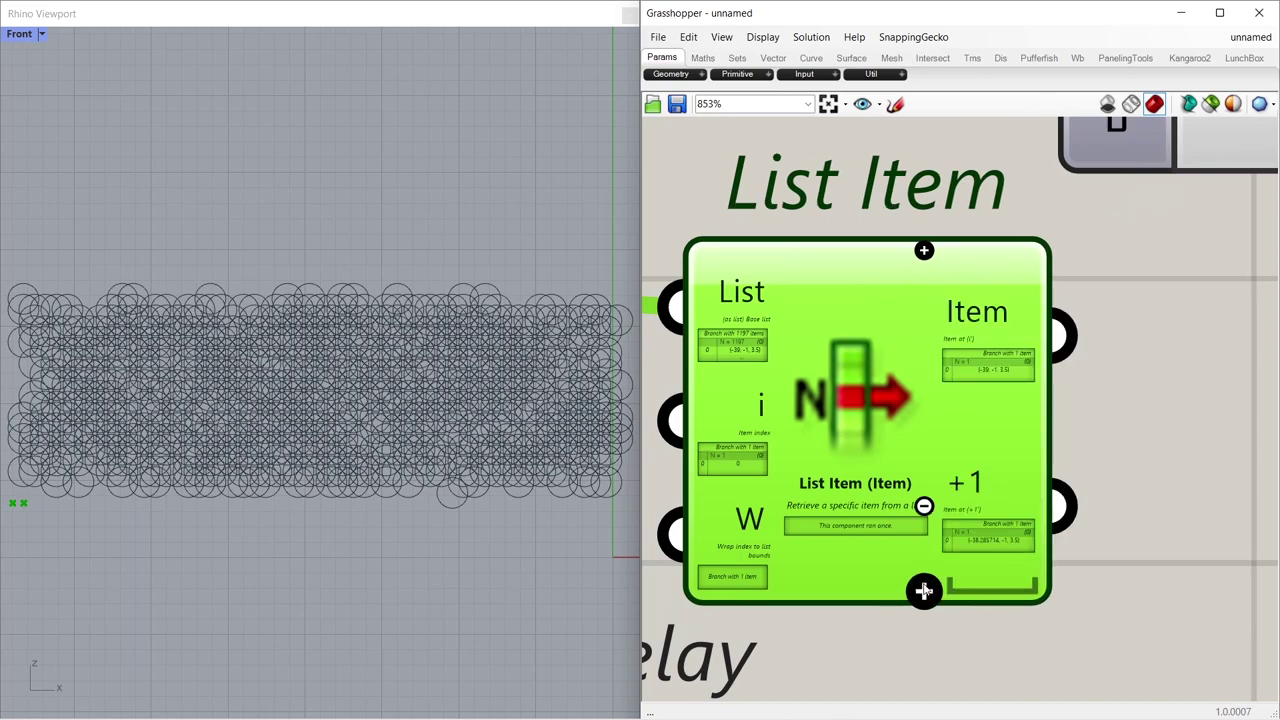
pyautogui.scroll(-7, 866, 562)
pyautogui.scroll(-1, 866, 562)
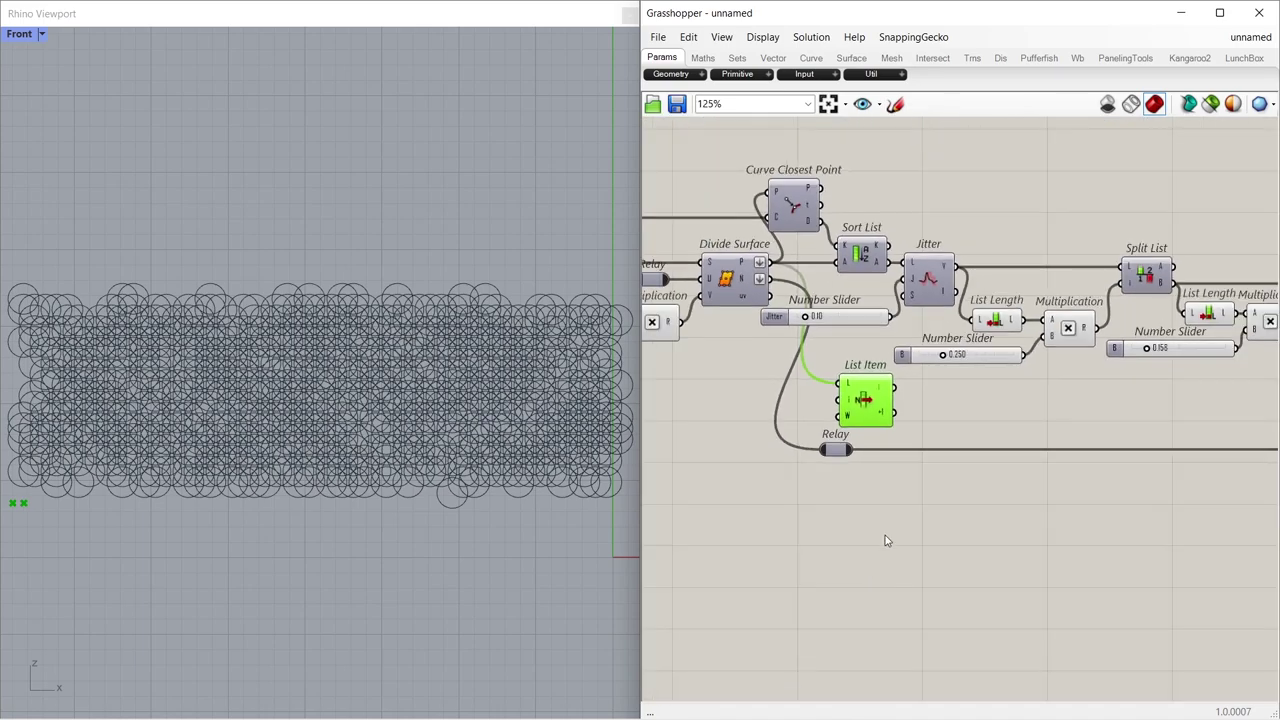
pyautogui.moveTo(934, 420); pyautogui.dragTo(896, 474, button='right')
pyautogui.click(902, 474)
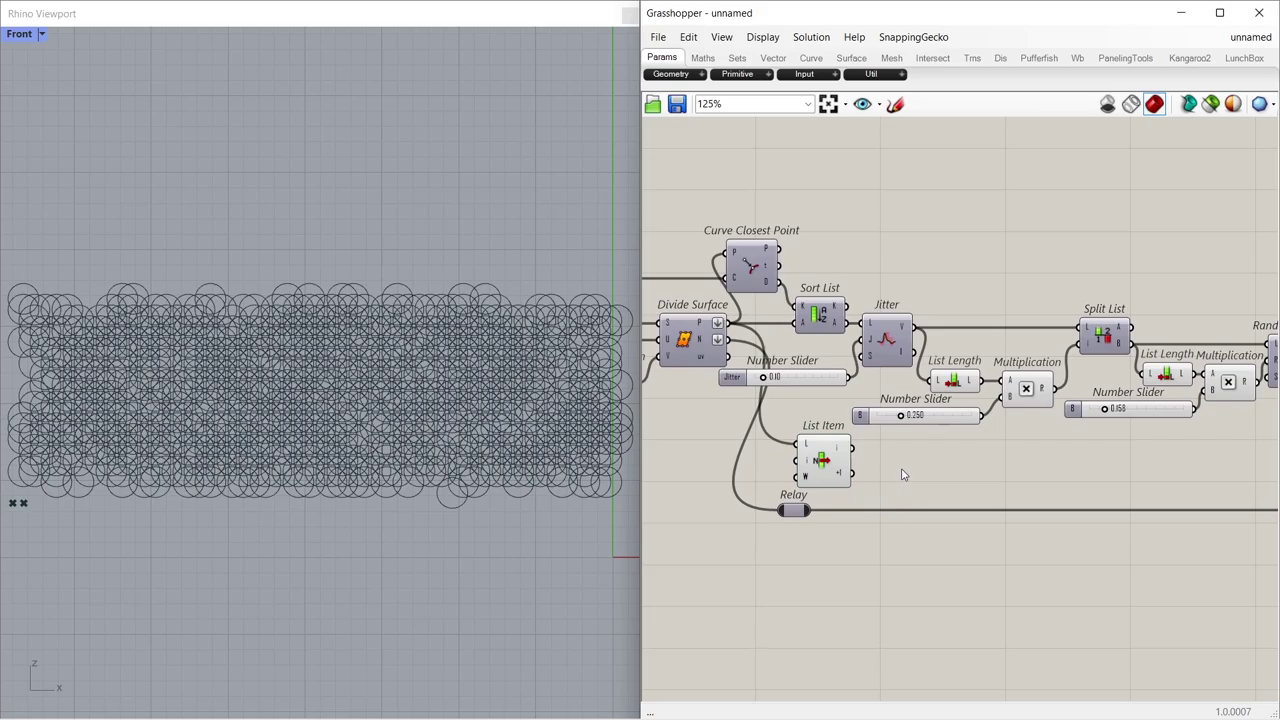
# - Add a Distance component and connect List Item's i and +1 outputs to its A and B inputs
pyautogui.scroll(6, 17, 503)
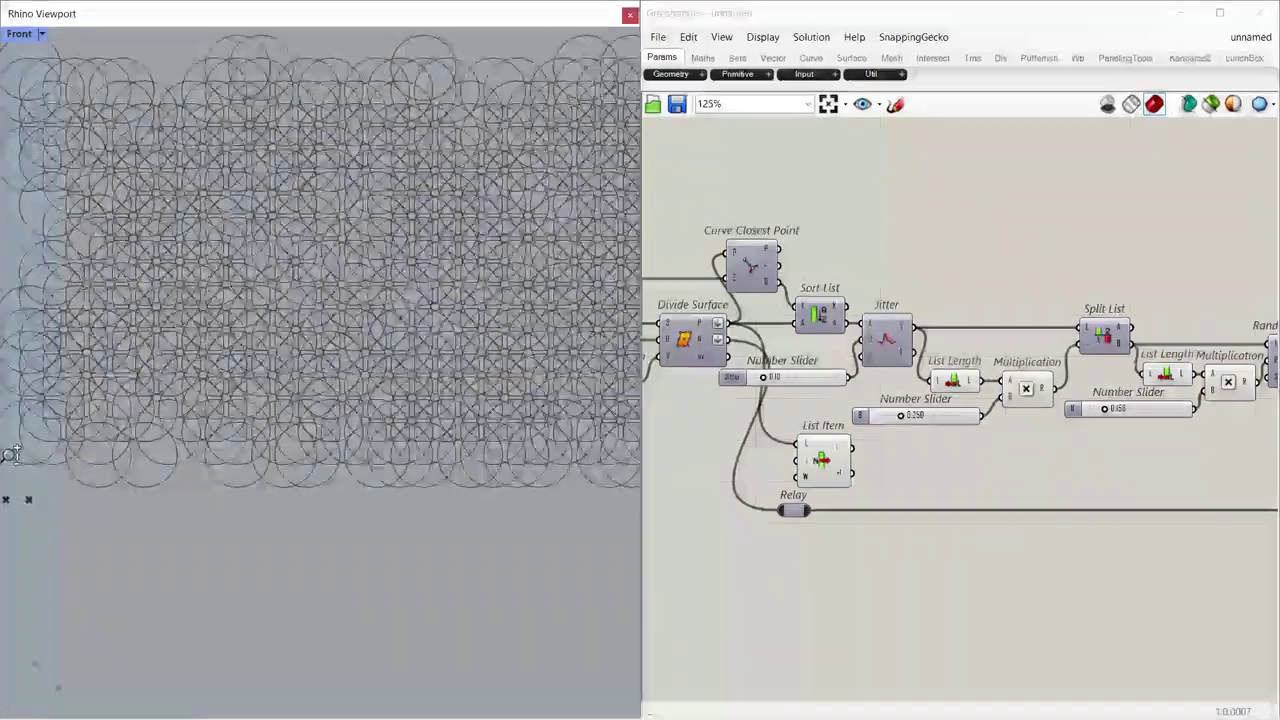
pyautogui.moveTo(137, 467); pyautogui.dragTo(150, 469, button='right')
pyautogui.scroll(9, 149, 470)
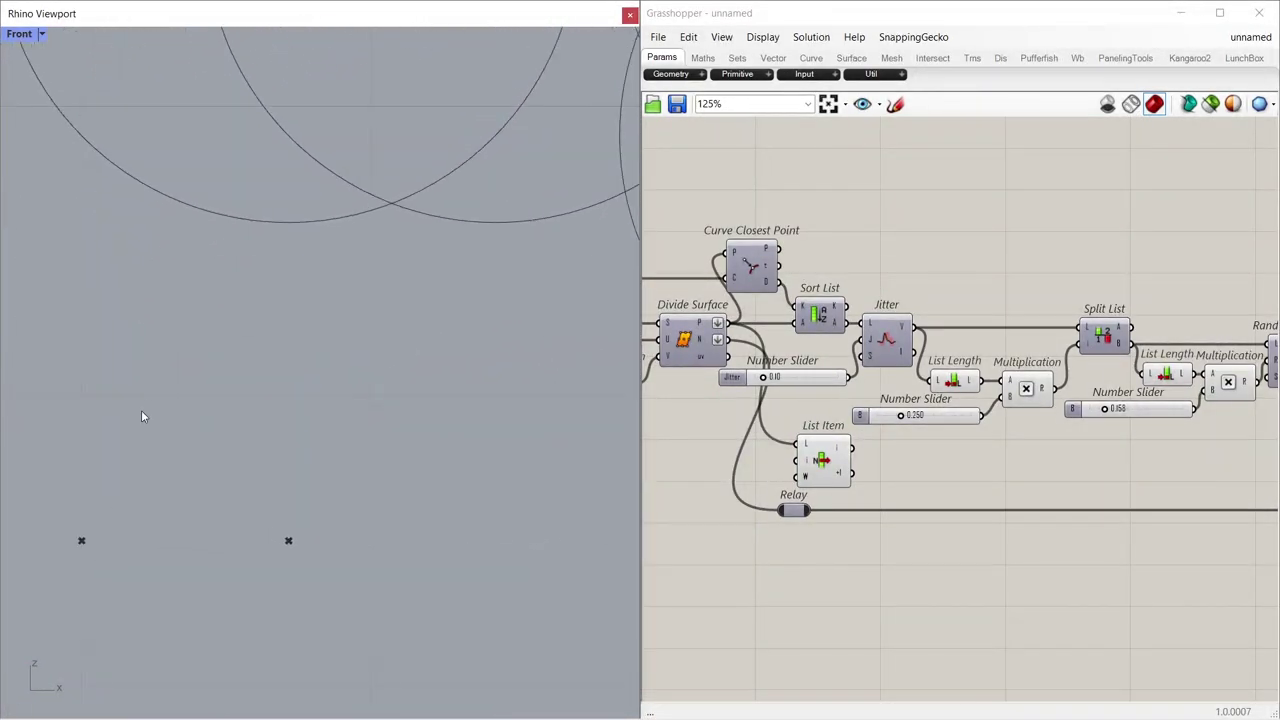
pyautogui.click(889, 457)
pyautogui.doubleClick(889, 457)
pyautogui.write('di')
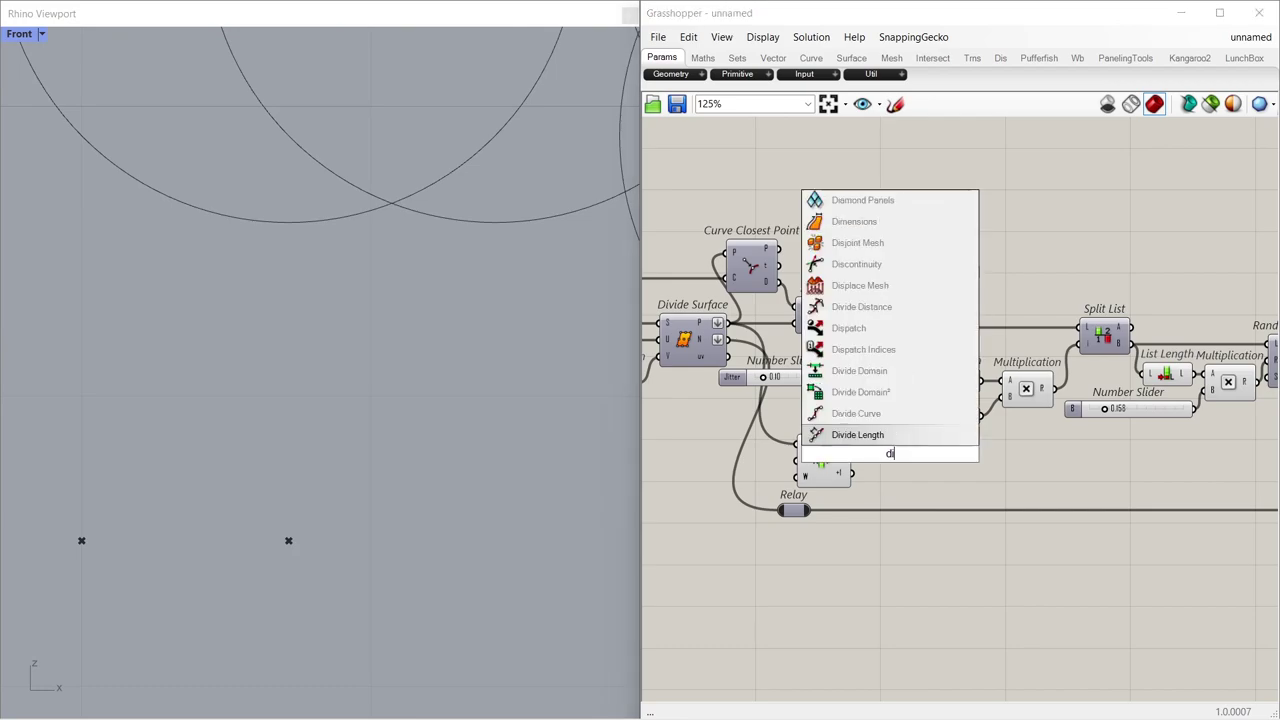
pyautogui.write('st')
pyautogui.press('Return')
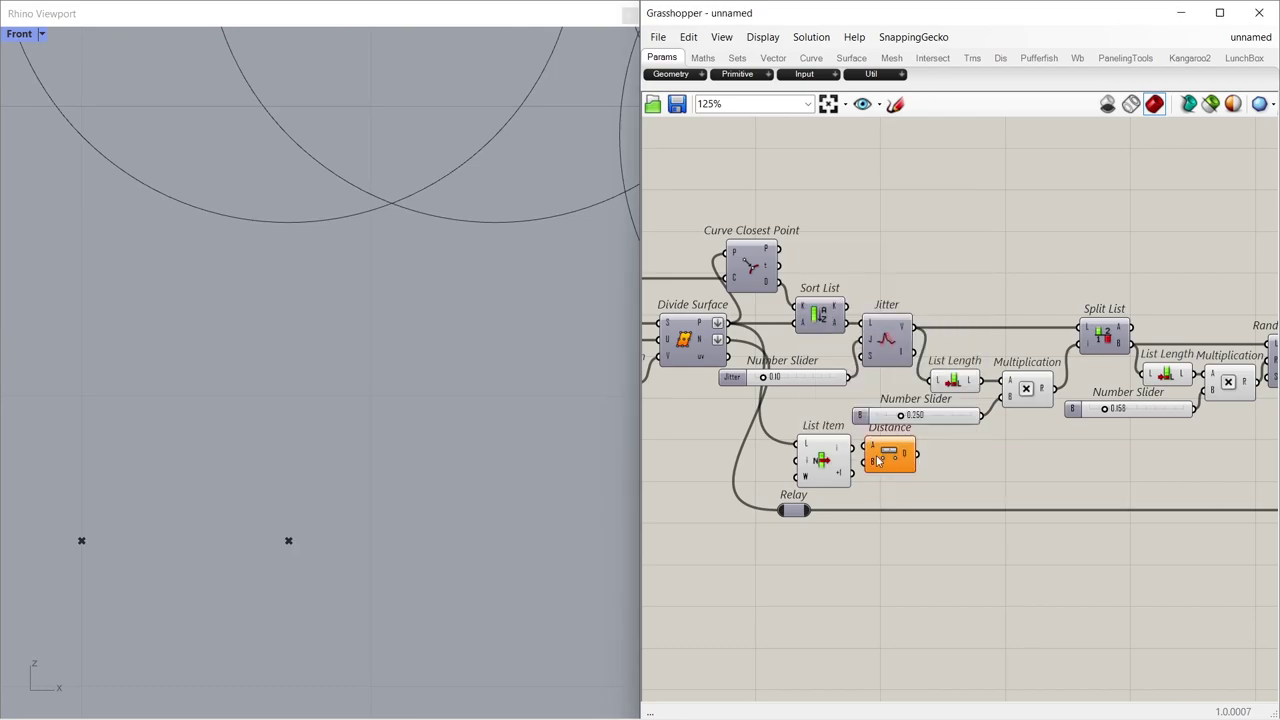
pyautogui.moveTo(851, 453); pyautogui.dragTo(896, 467)
# - Add a Multiplication component after Distance and connect Distance's D output to its A input
pyautogui.doubleClick(937, 467)
pyautogui.write('mult')
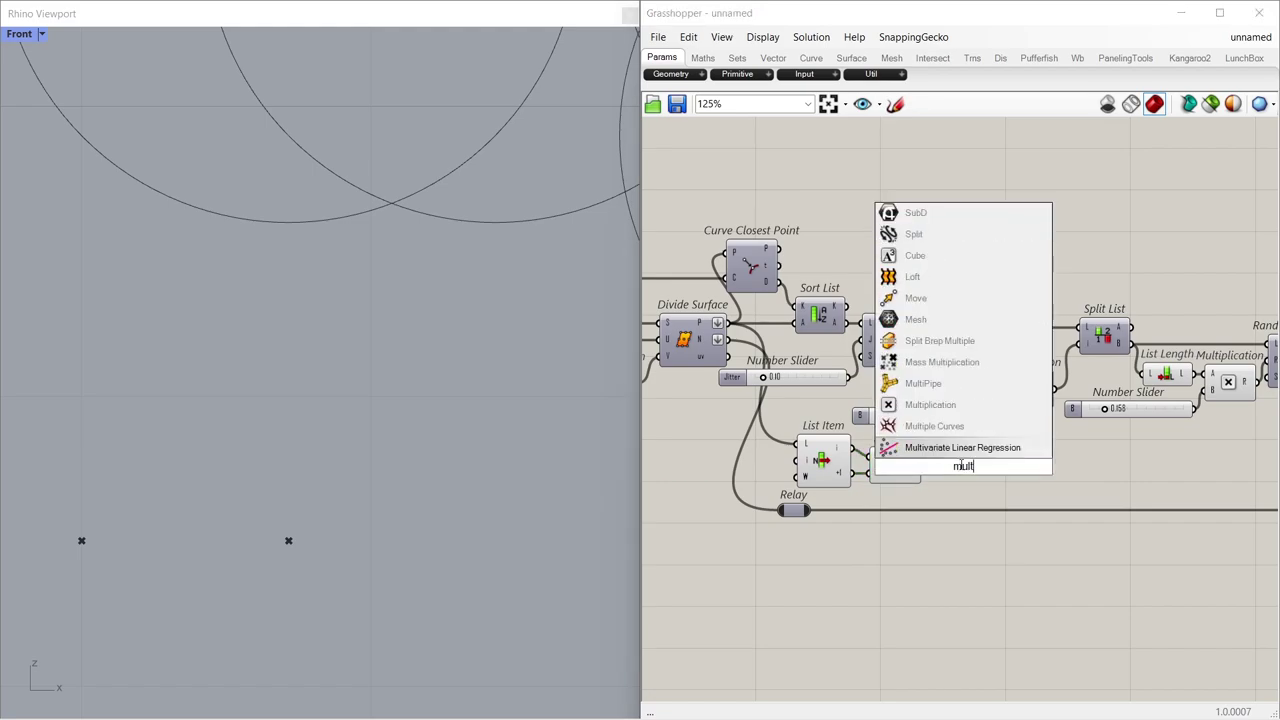
pyautogui.click(950, 411)
pyautogui.moveTo(922, 467); pyautogui.dragTo(966, 474)
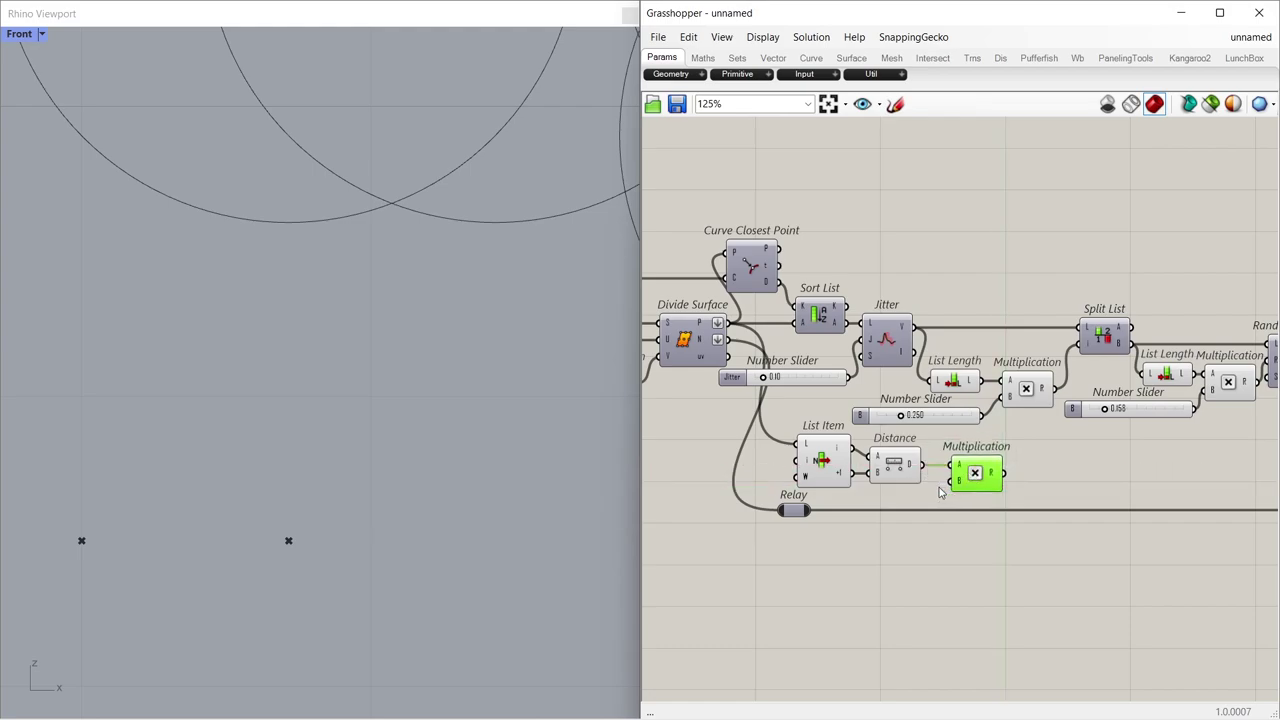
# - Create a Number Slider with value .350 and connect it to the new Multiplication's B input
pyautogui.click(858, 544)
pyautogui.doubleClick(858, 544)
pyautogui.write('.35')
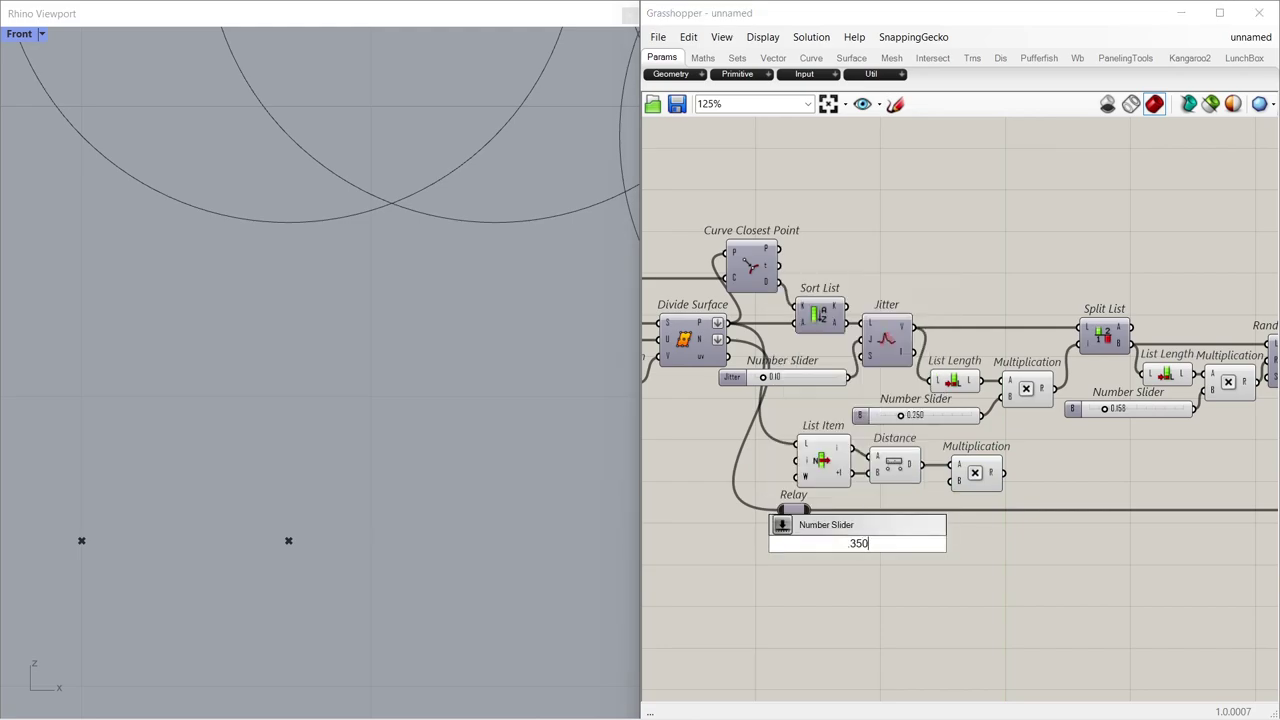
pyautogui.press('Return')
pyautogui.moveTo(895, 548); pyautogui.dragTo(957, 481)
# - Select both lower Relays and move them down, clear of the new Number Slider
pyautogui.scroll(-2, 873, 549)
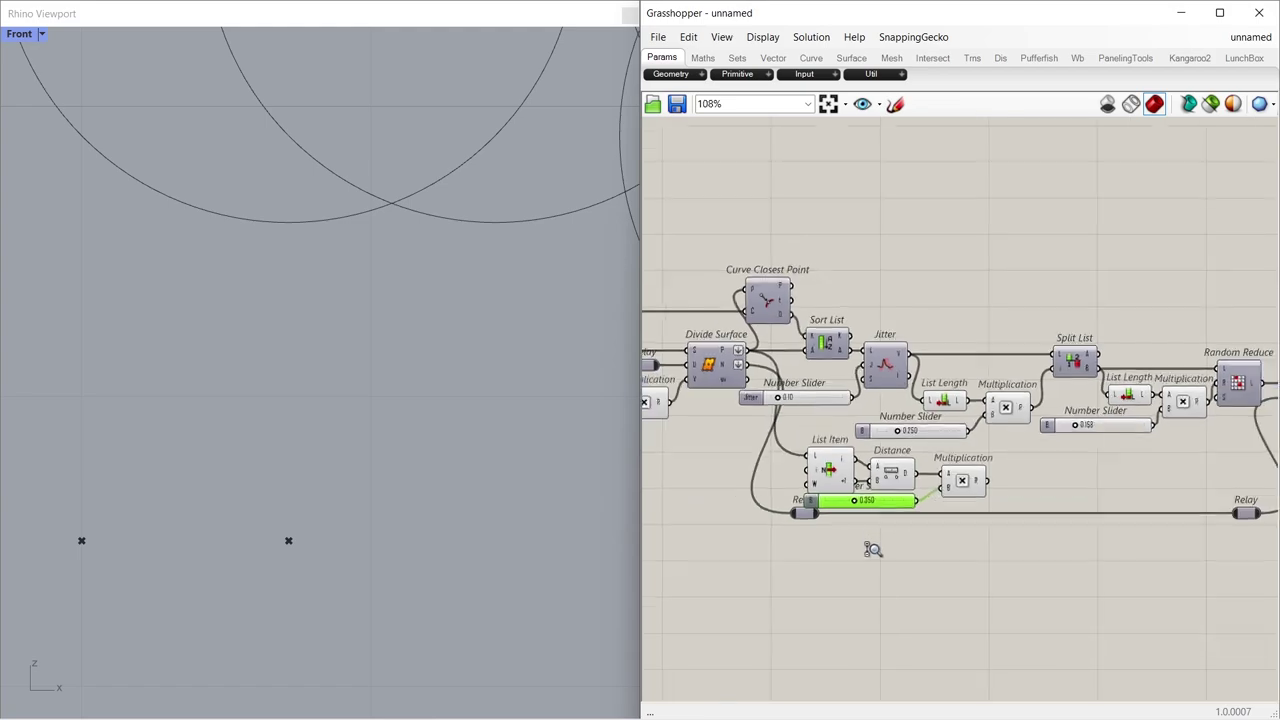
pyautogui.scroll(-2, 873, 549)
pyautogui.moveTo(911, 569); pyautogui.dragTo(881, 548, button='right')
pyautogui.moveTo(1110, 548); pyautogui.dragTo(737, 527)
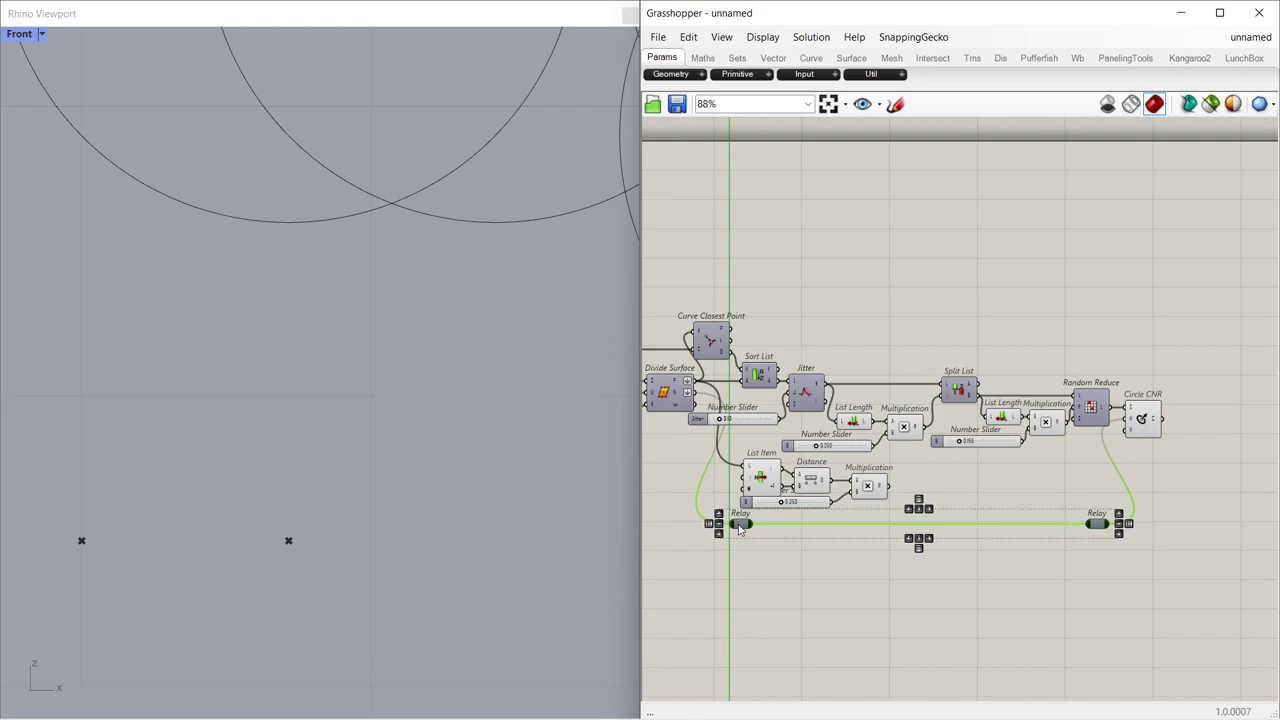
pyautogui.click(771, 555)
# - Connect the distance Multiplication's R output to Circle CNR's R input through a Relay aligned with the Relay below and Random Reduce
pyautogui.moveTo(889, 486); pyautogui.dragTo(1129, 432)
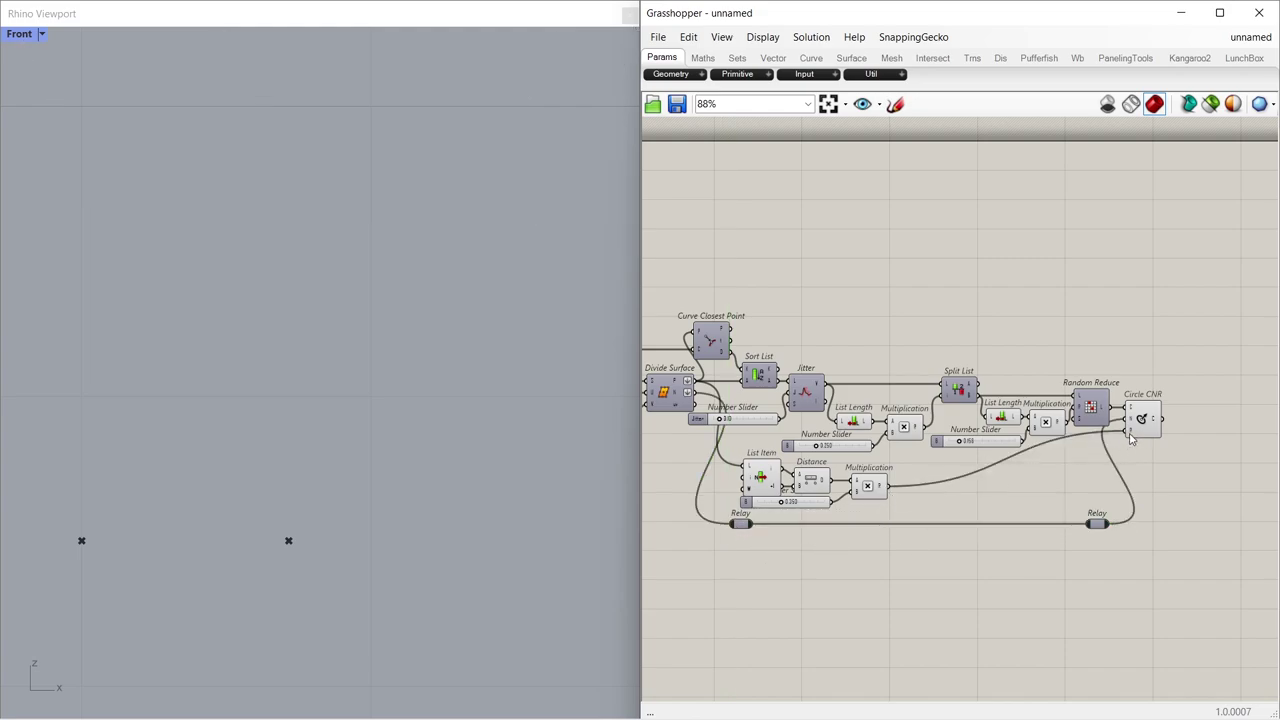
pyautogui.doubleClick(910, 488)
pyautogui.moveTo(910, 488); pyautogui.dragTo(1092, 488)
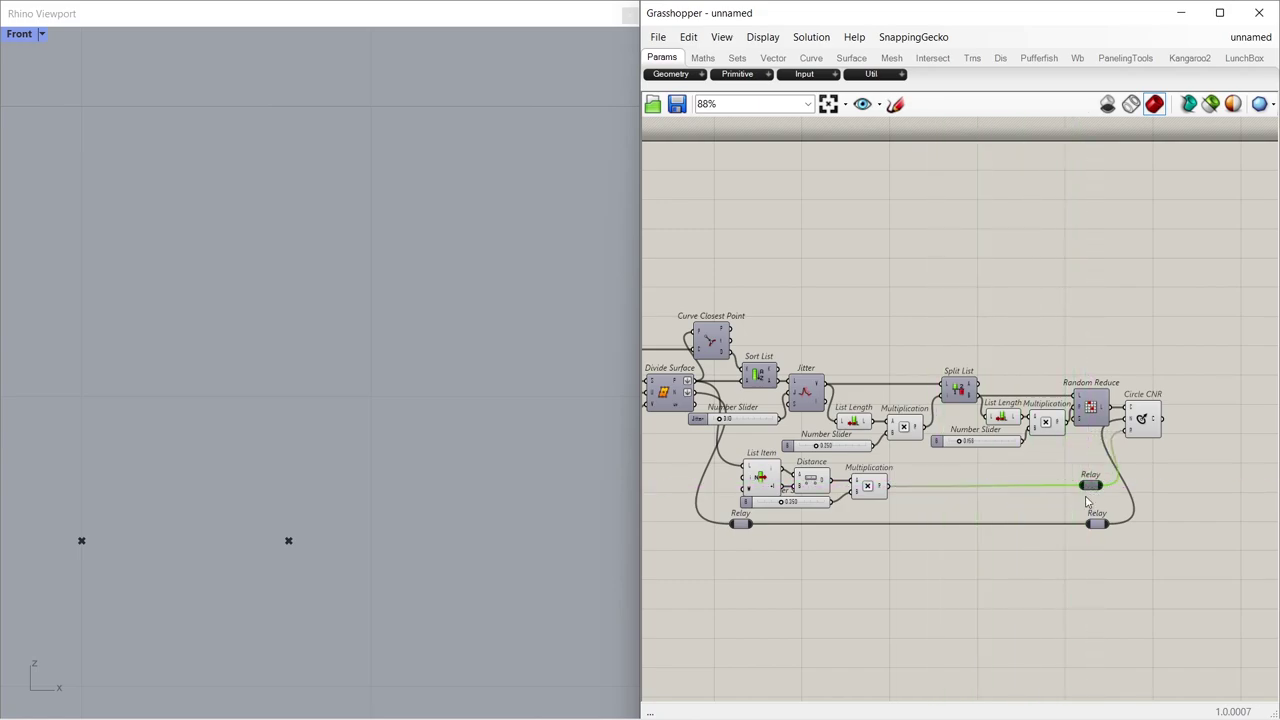
pyautogui.moveTo(1104, 541); pyautogui.dragTo(1090, 408)
pyautogui.click(1100, 378)
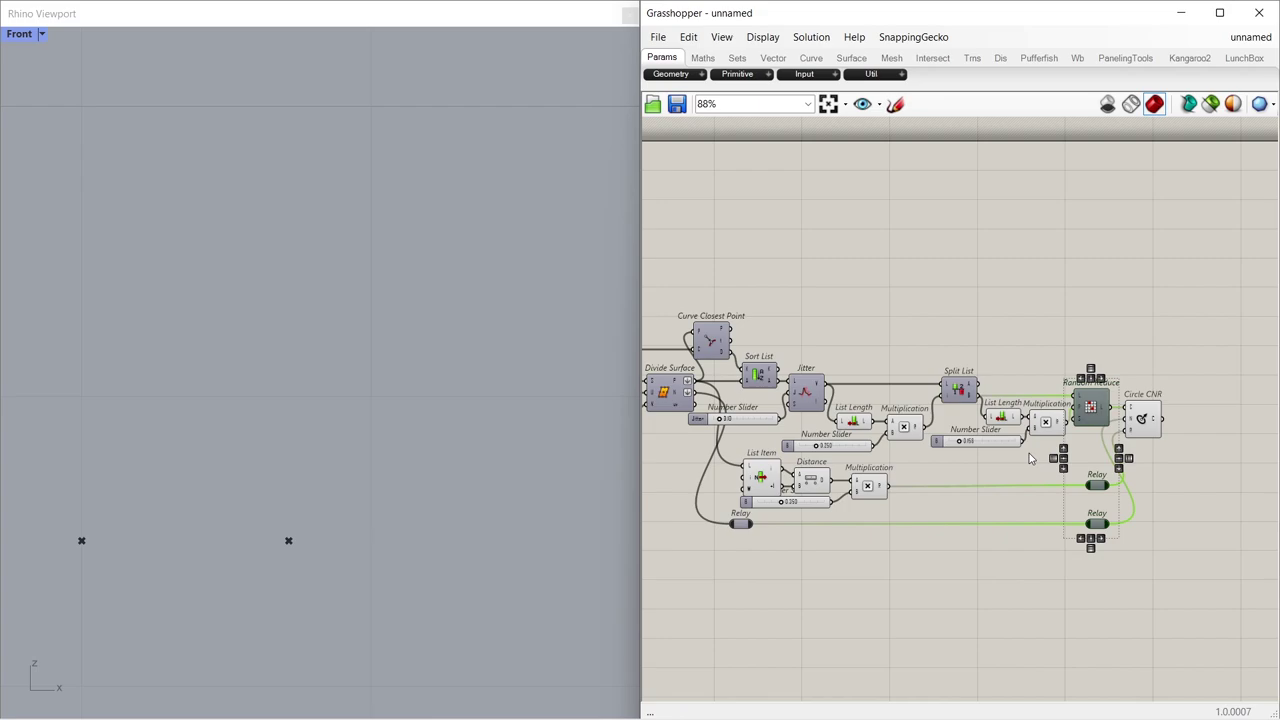
pyautogui.click(1015, 472)
# - Frame the resized Circle CNR circles in the Front viewport
pyautogui.keyDown('ctrl'); pyautogui.moveTo(357, 343); pyautogui.dragTo(349, 544, button='right'); pyautogui.keyUp('ctrl')
pyautogui.moveTo(440, 354); pyautogui.dragTo(182, 437, button='right')
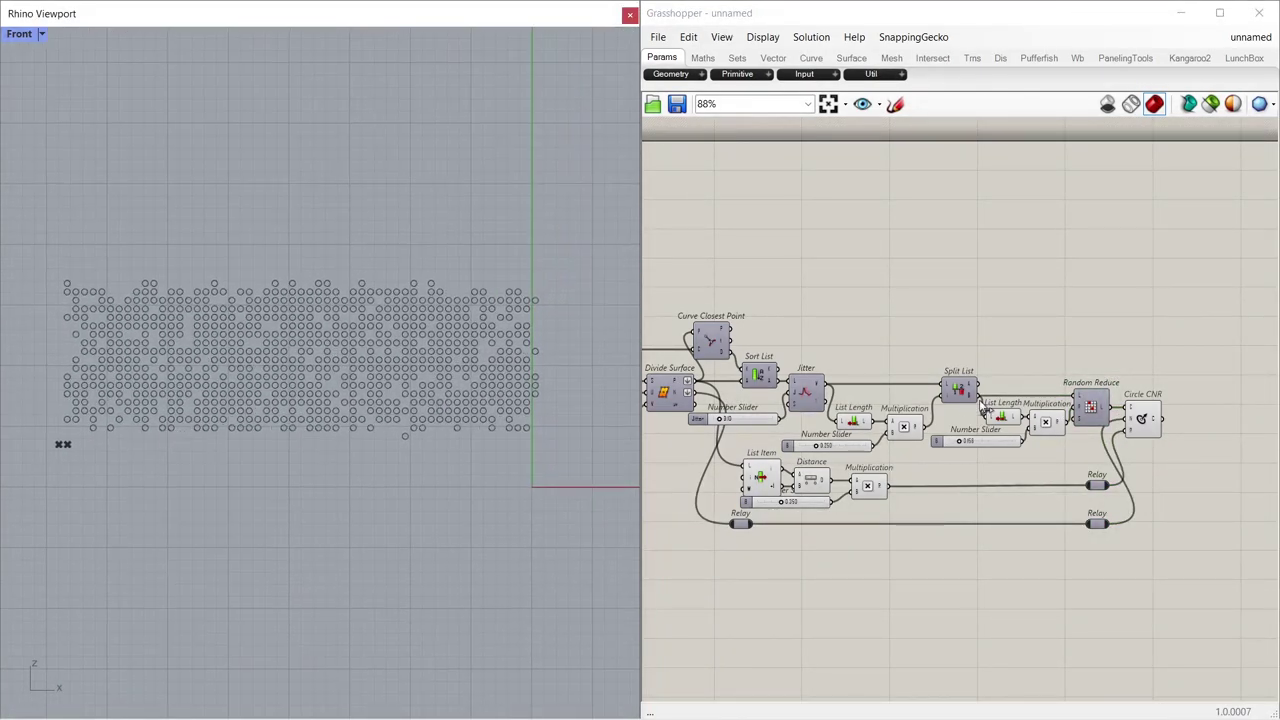
pyautogui.click(1141, 412)
pyautogui.middleClick(1148, 420)
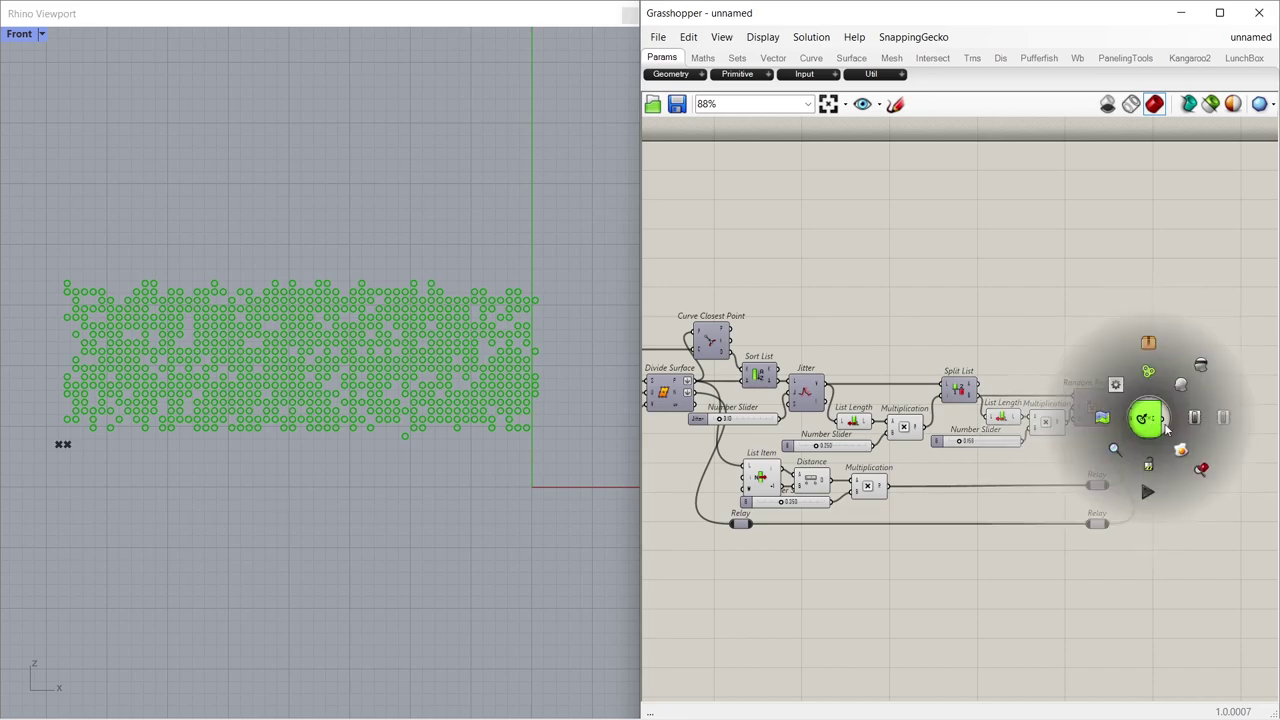
pyautogui.click(1200, 469)
pyautogui.click(1031, 574)
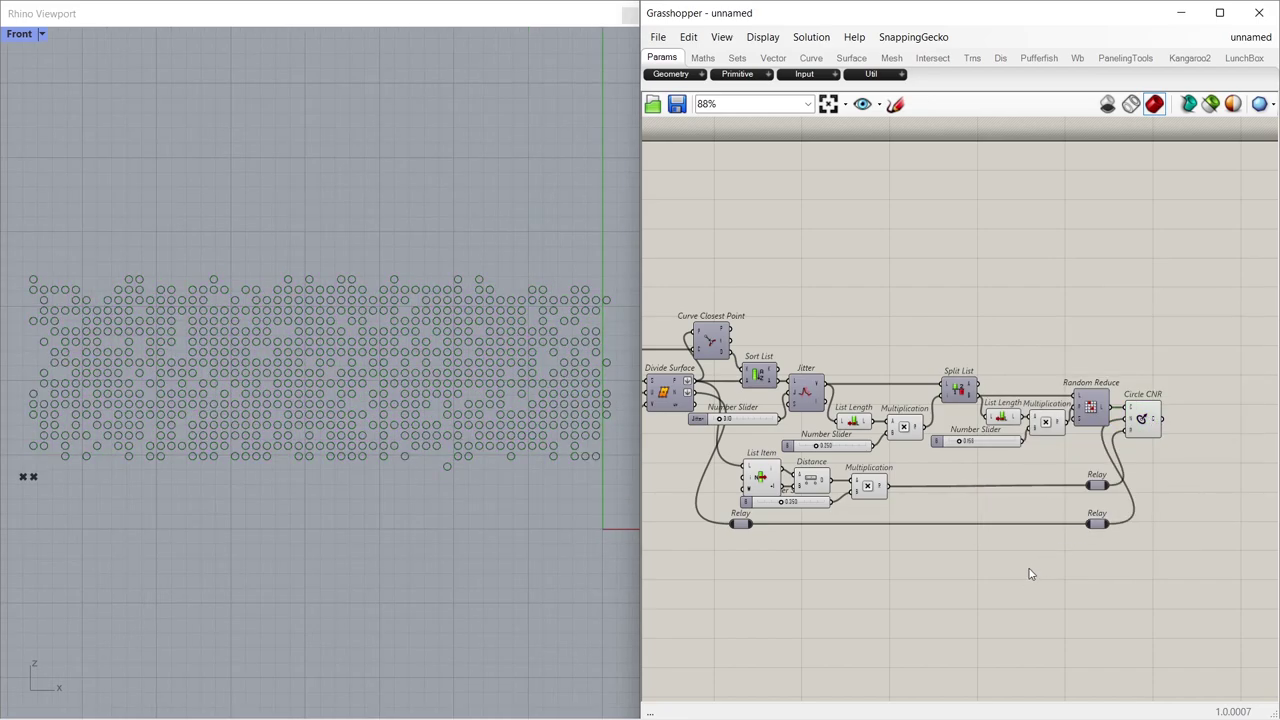
# - Turn off the preview of the List Item feeding Distance and raise the Number Slider that scales the surface divisions to its maximum
pyautogui.click(762, 479)
pyautogui.click(791, 452)
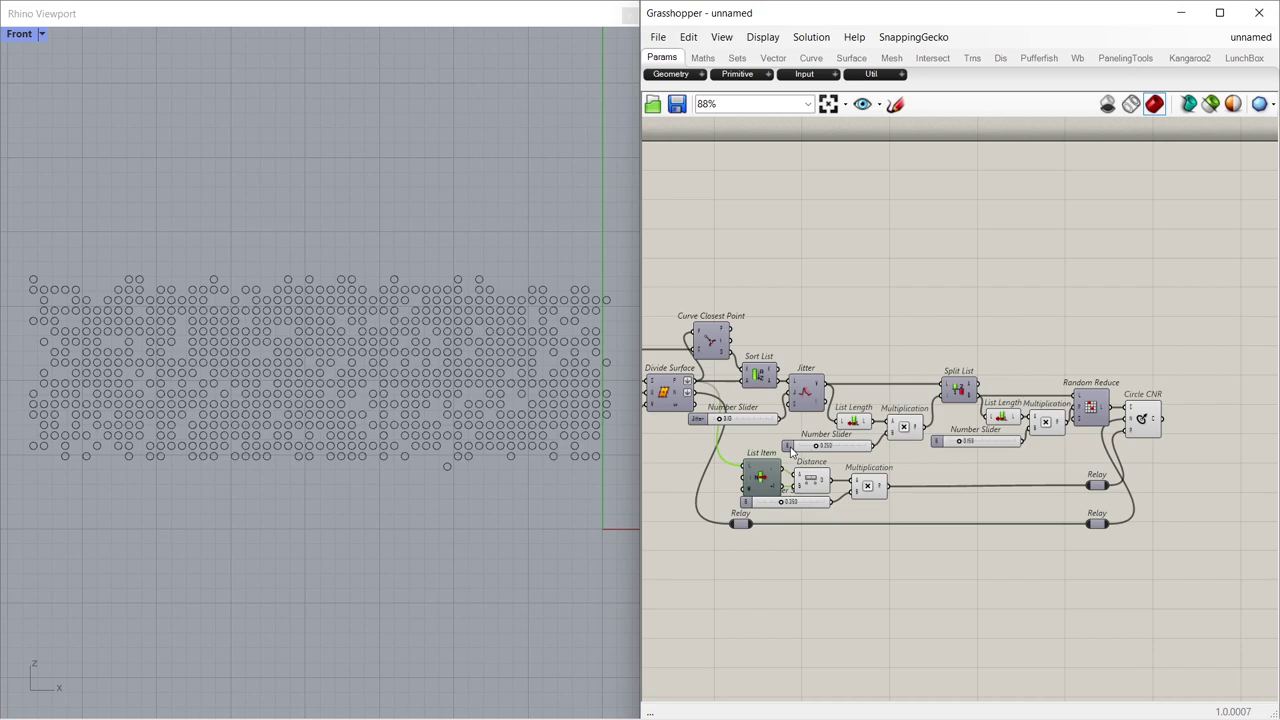
pyautogui.moveTo(675, 465); pyautogui.dragTo(975, 463, button='right')
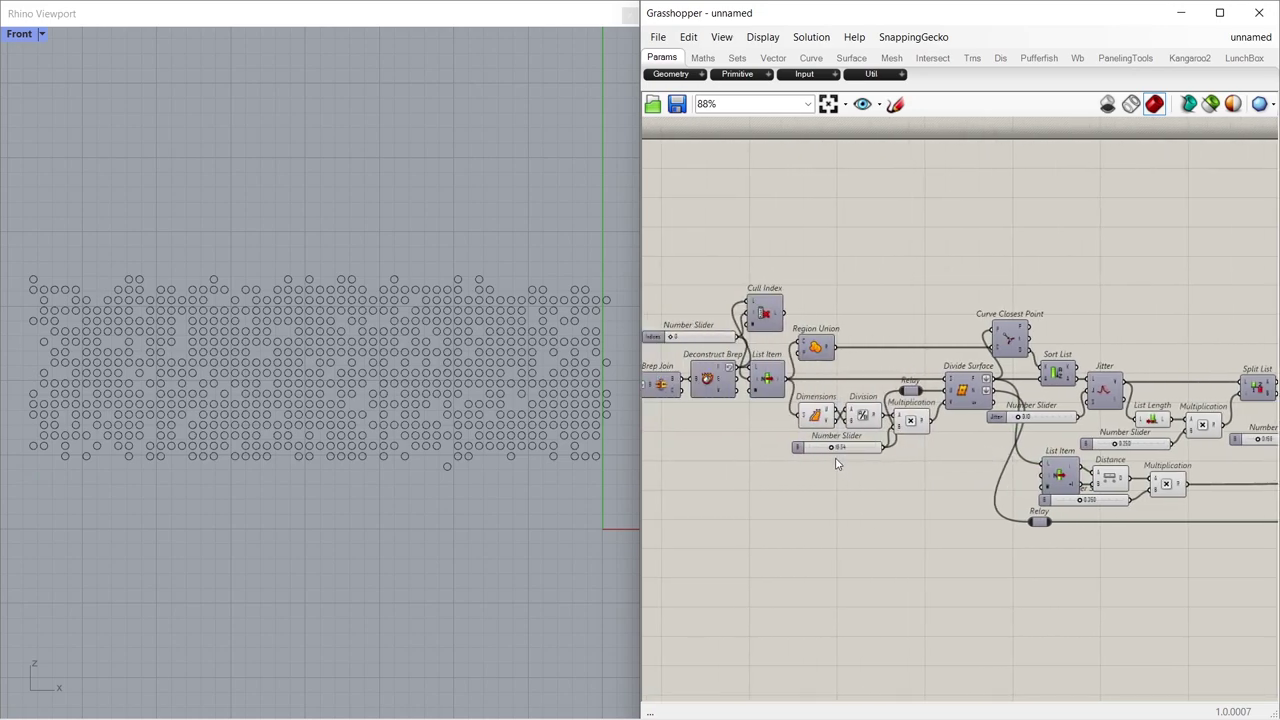
pyautogui.moveTo(830, 450); pyautogui.dragTo(926, 455)
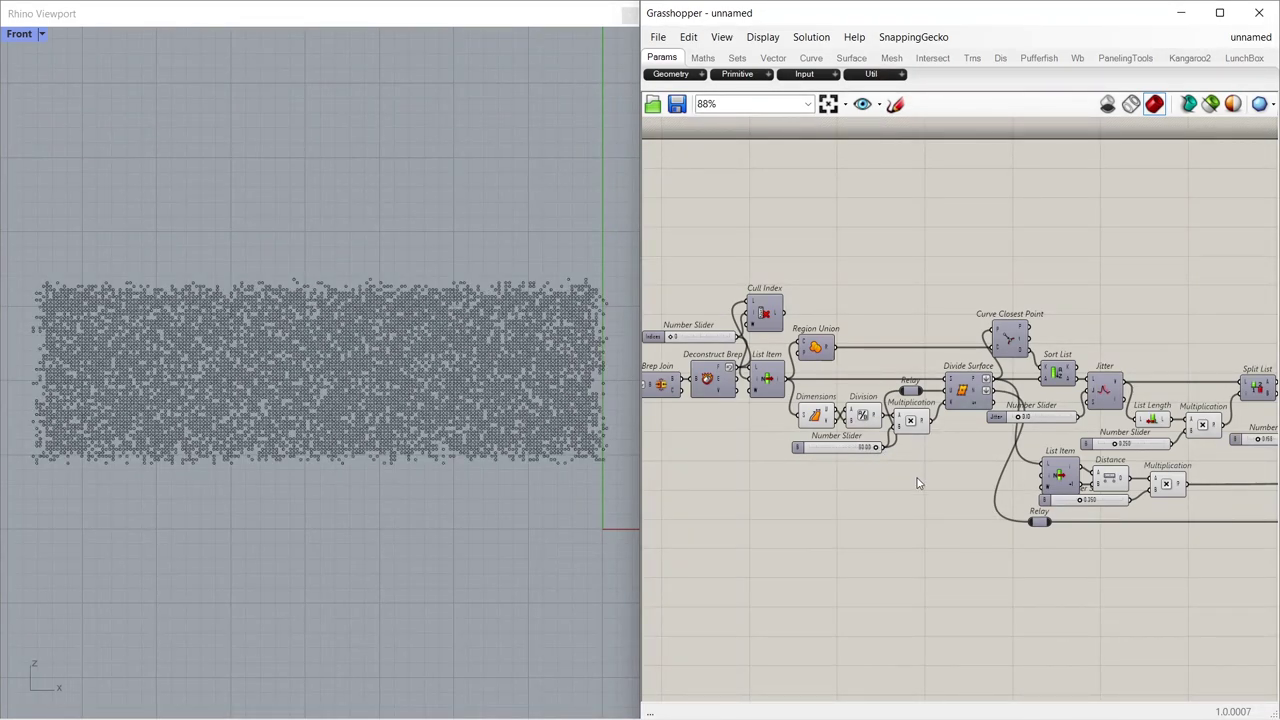
# - Turn on the preview of Region Union and review the circle pattern inside the facade outline along with the component chain
pyautogui.click(815, 346)
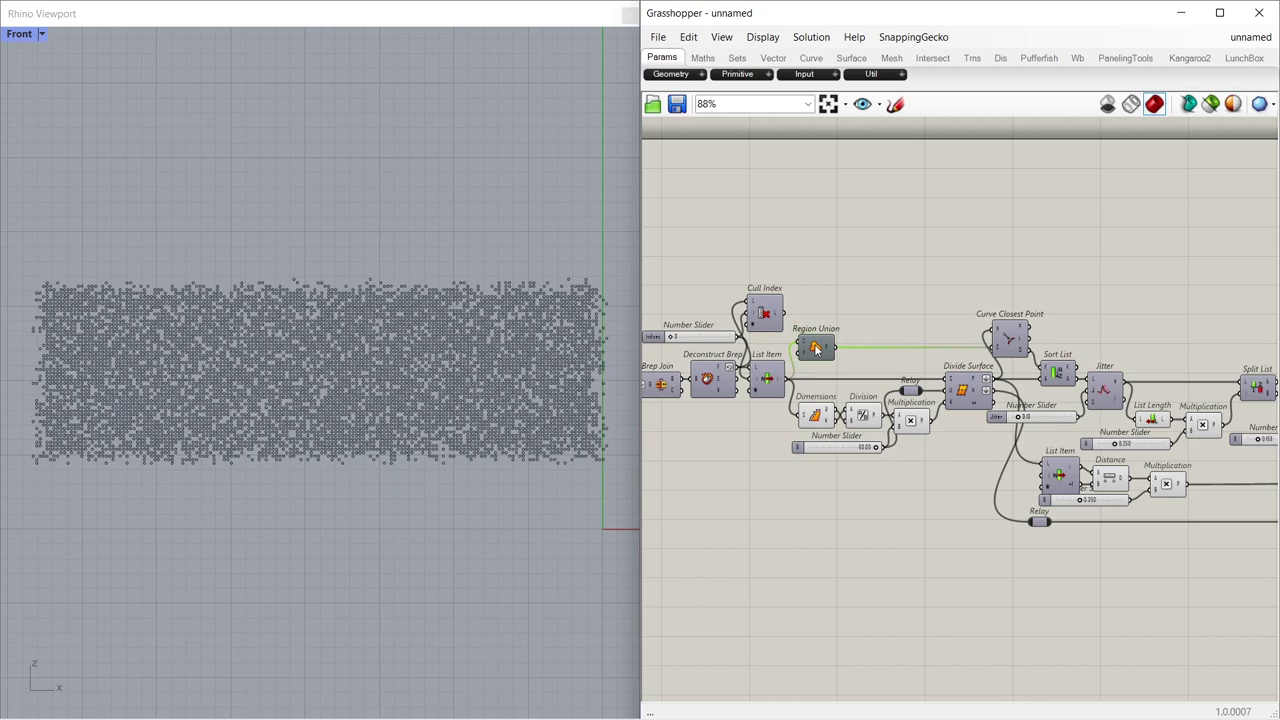
pyautogui.click(840, 309)
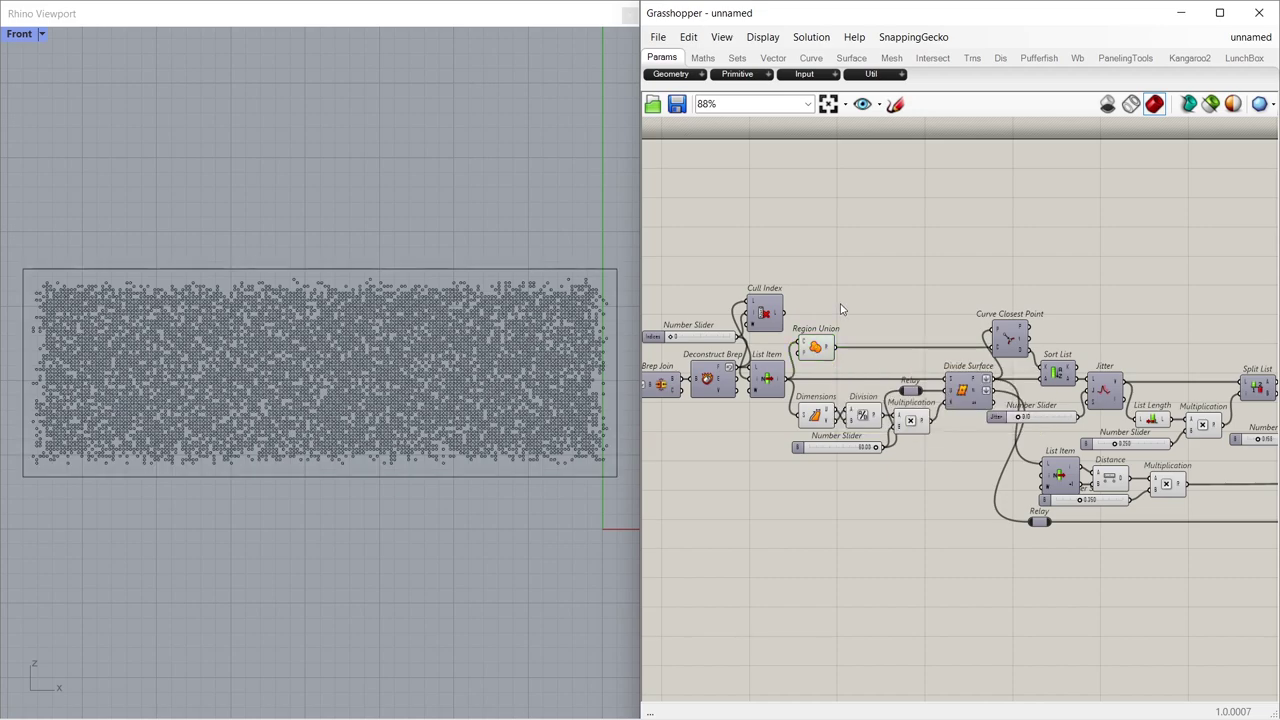
pyautogui.moveTo(418, 357); pyautogui.dragTo(425, 464, button='right')
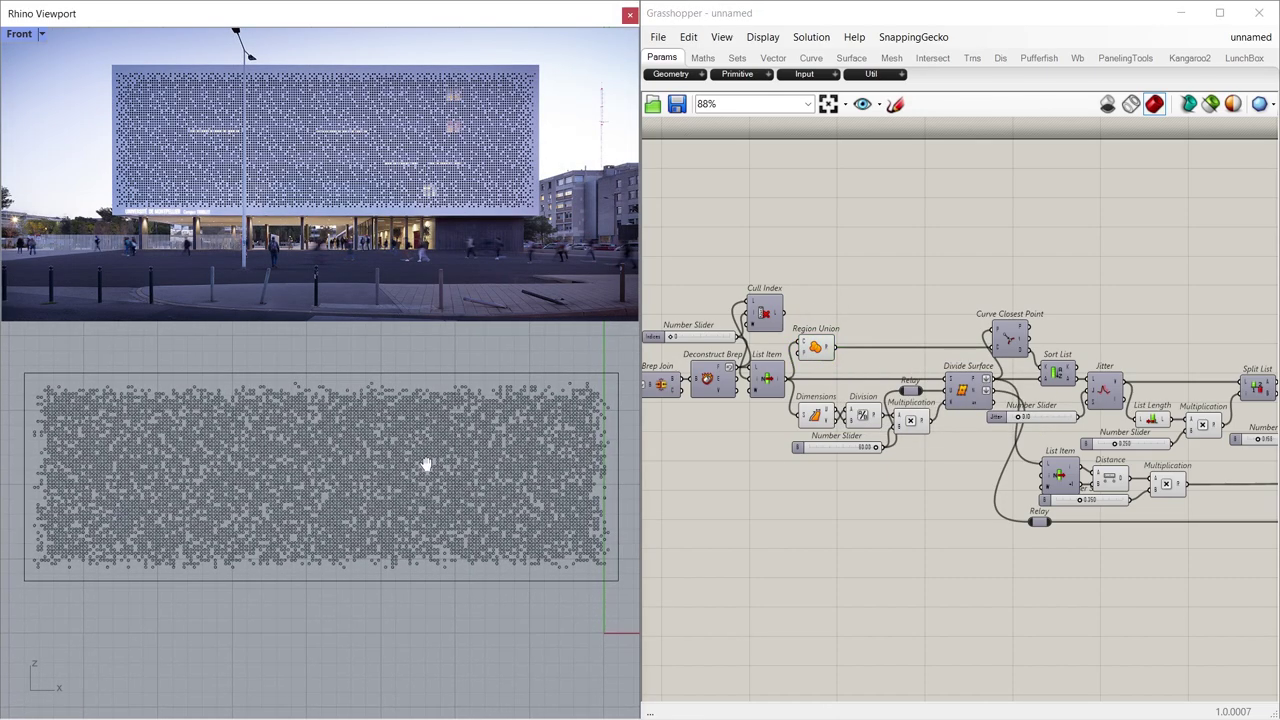
pyautogui.moveTo(1205, 412); pyautogui.dragTo(940, 405, button='right')
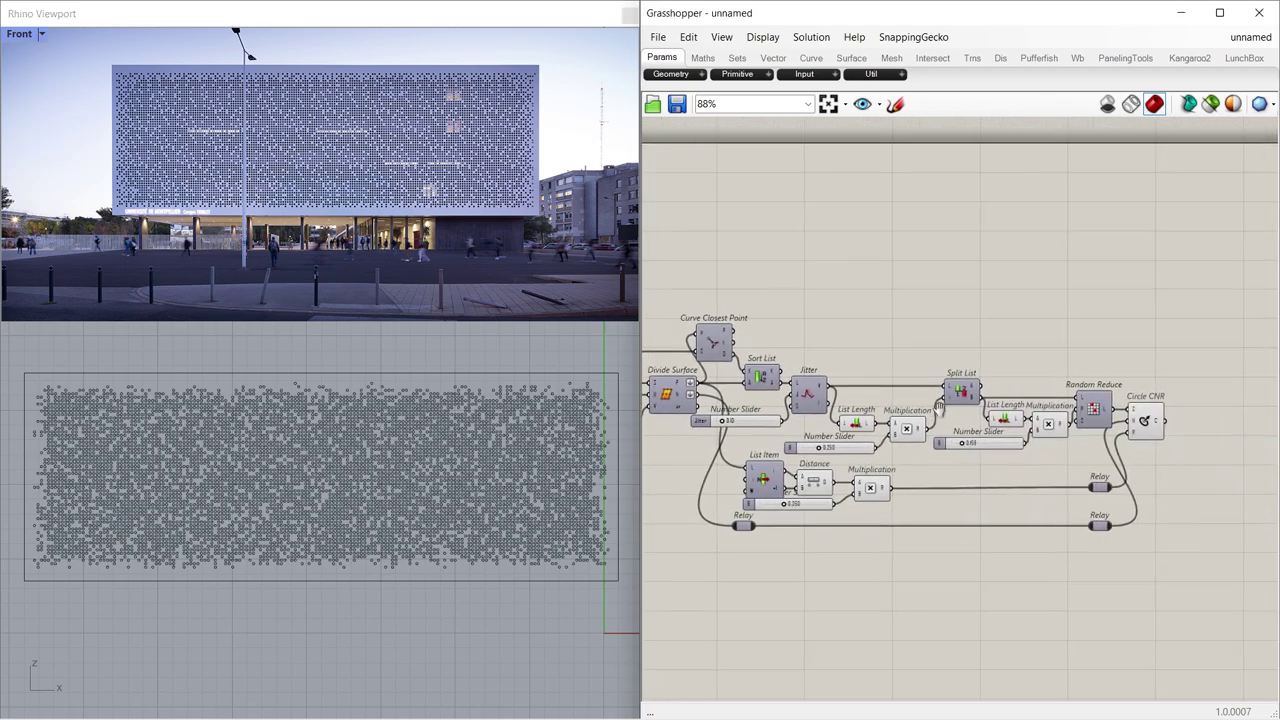
pyautogui.moveTo(1113, 422); pyautogui.dragTo(1255, 425, button='right')
pyautogui.click(1018, 430)
pyautogui.click(1083, 419)
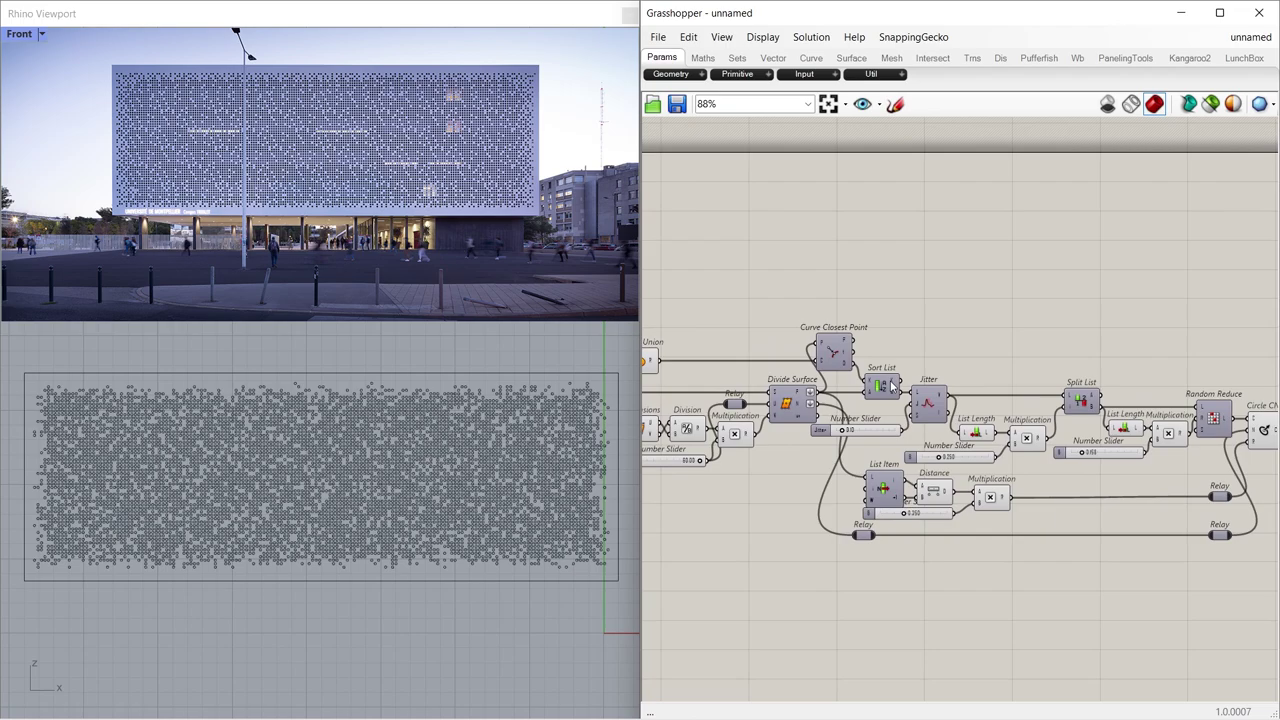
pyautogui.moveTo(711, 325); pyautogui.dragTo(797, 321, button='right')
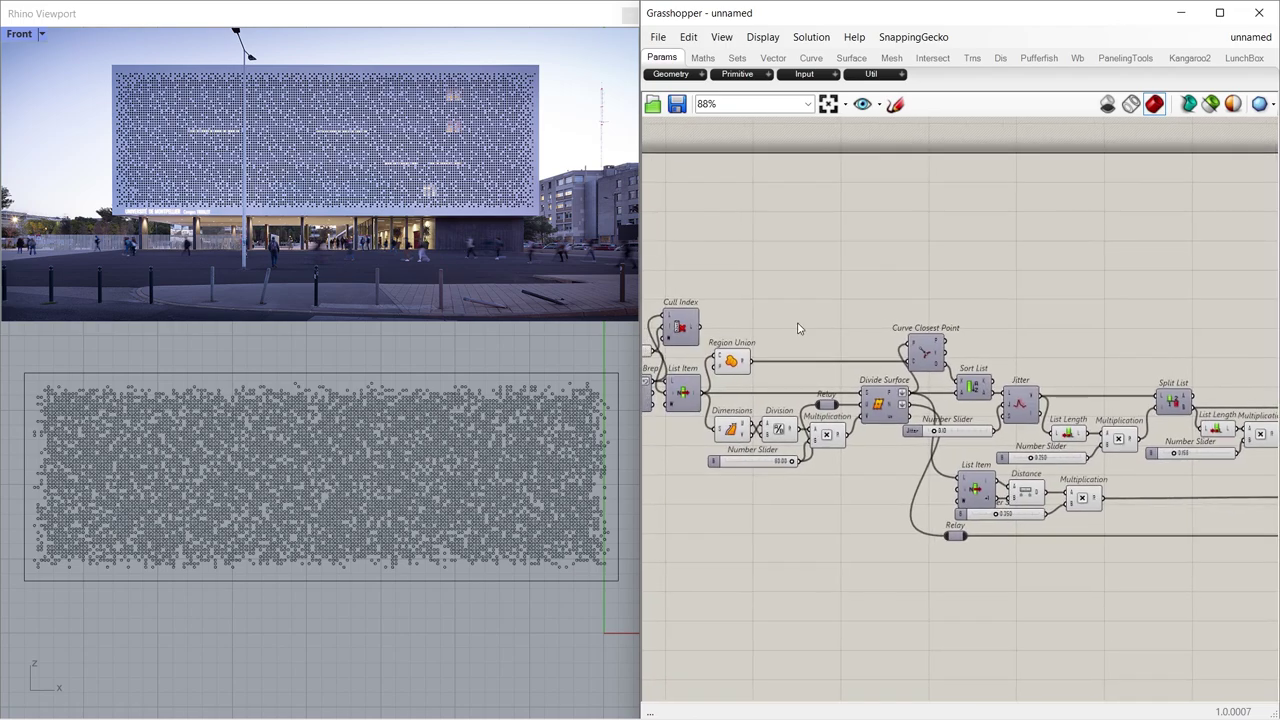
# - Preview the List Item that supplies the facade surface and connect its output to a new Relay above Region Union
pyautogui.click(677, 396)
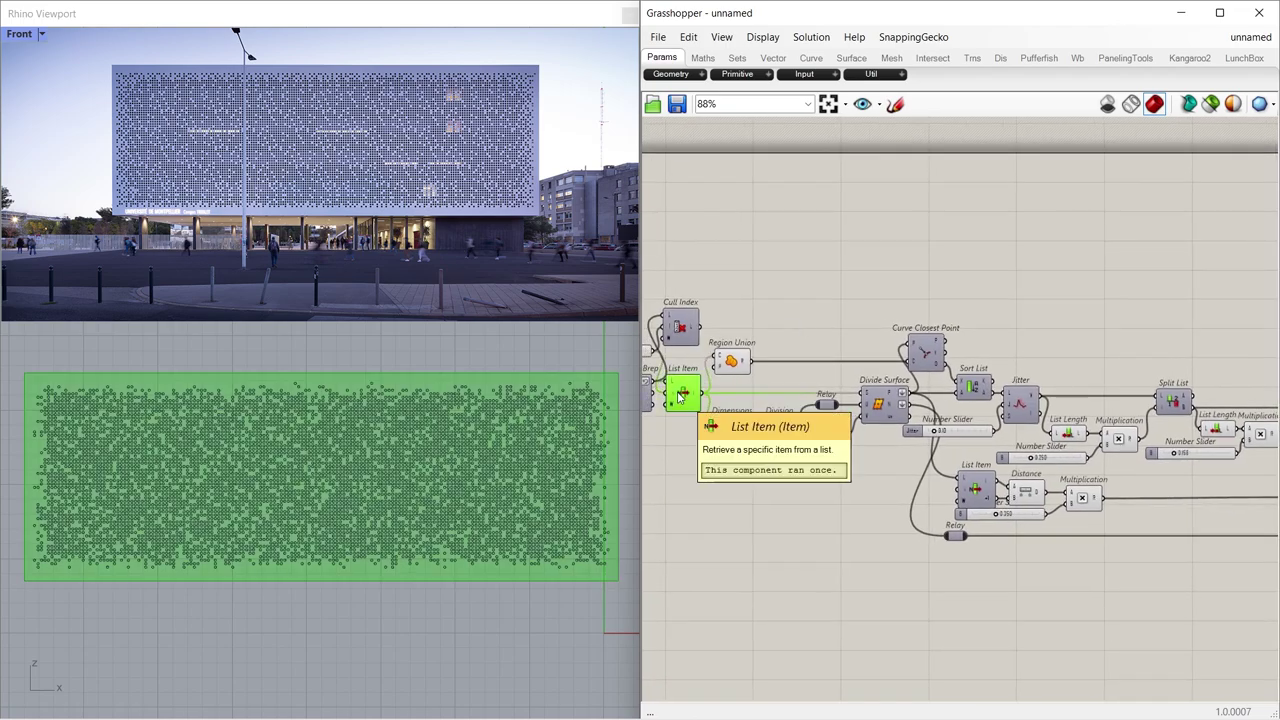
pyautogui.doubleClick(757, 320)
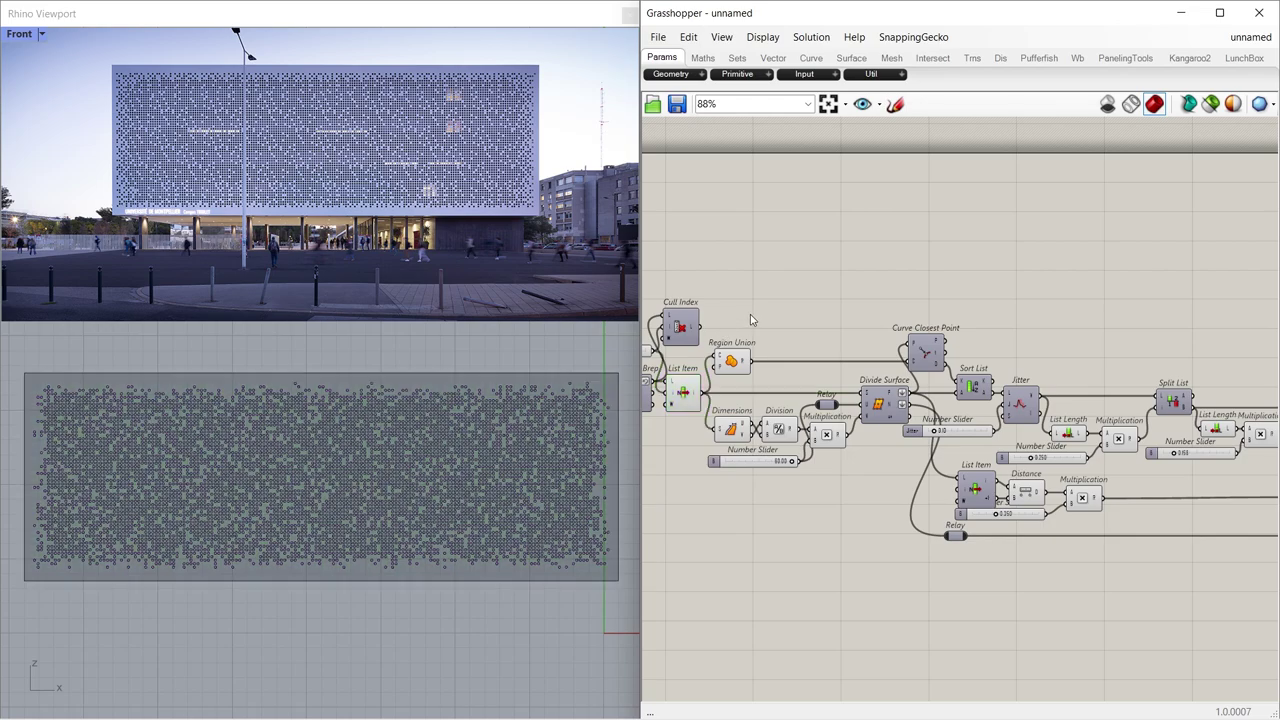
pyautogui.write('rel')
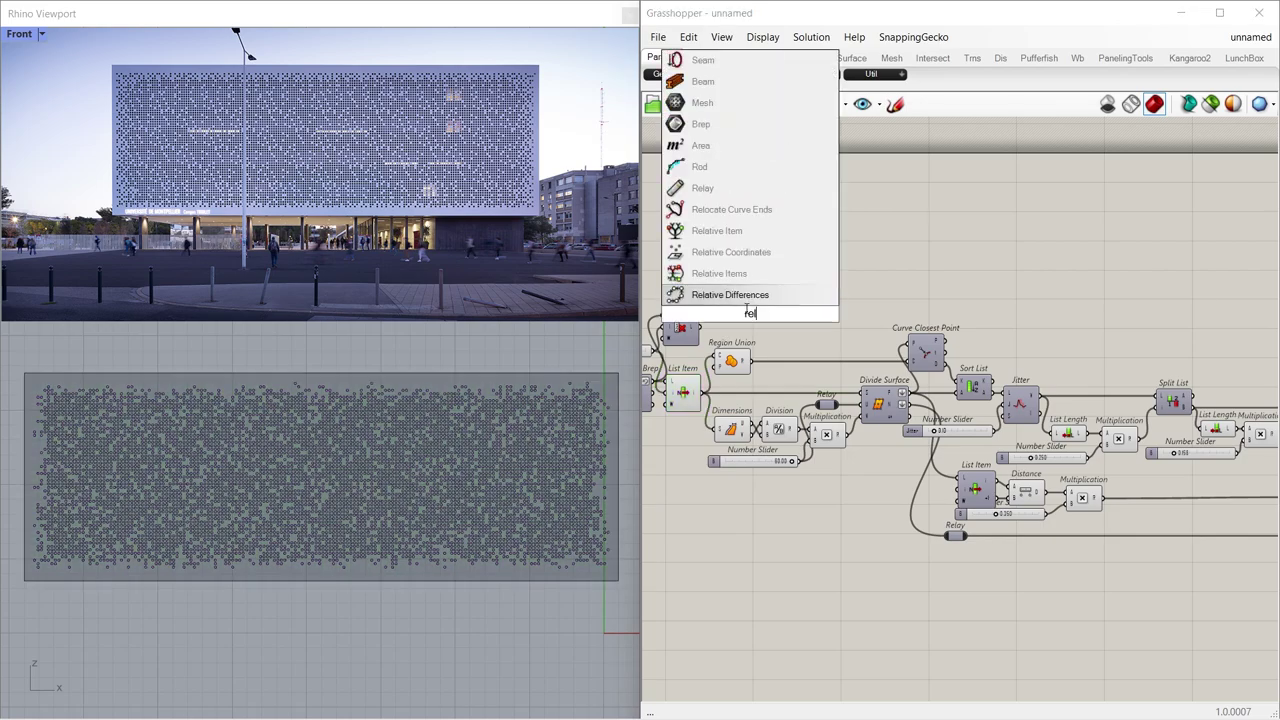
pyautogui.click(703, 188)
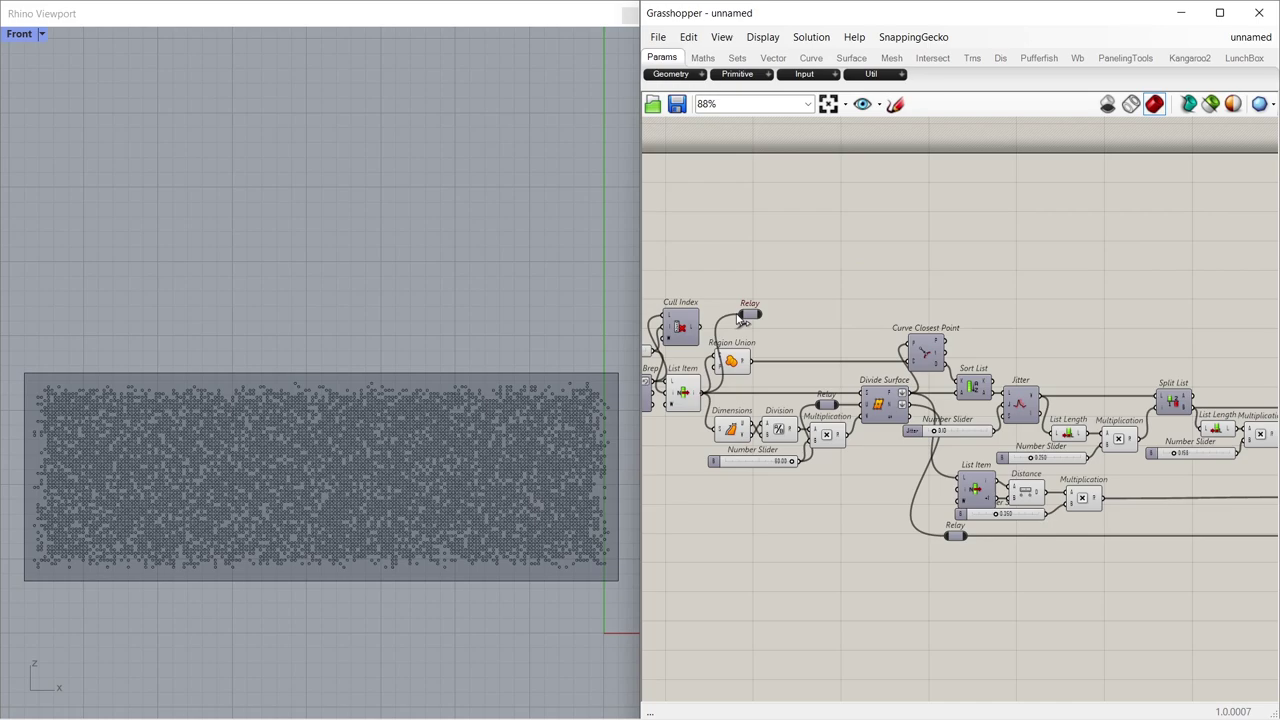
# - Turn off the previews of Region Union and the facade surface's List Item
pyautogui.click(731, 366)
pyautogui.hotkey('ctrl', 'q')
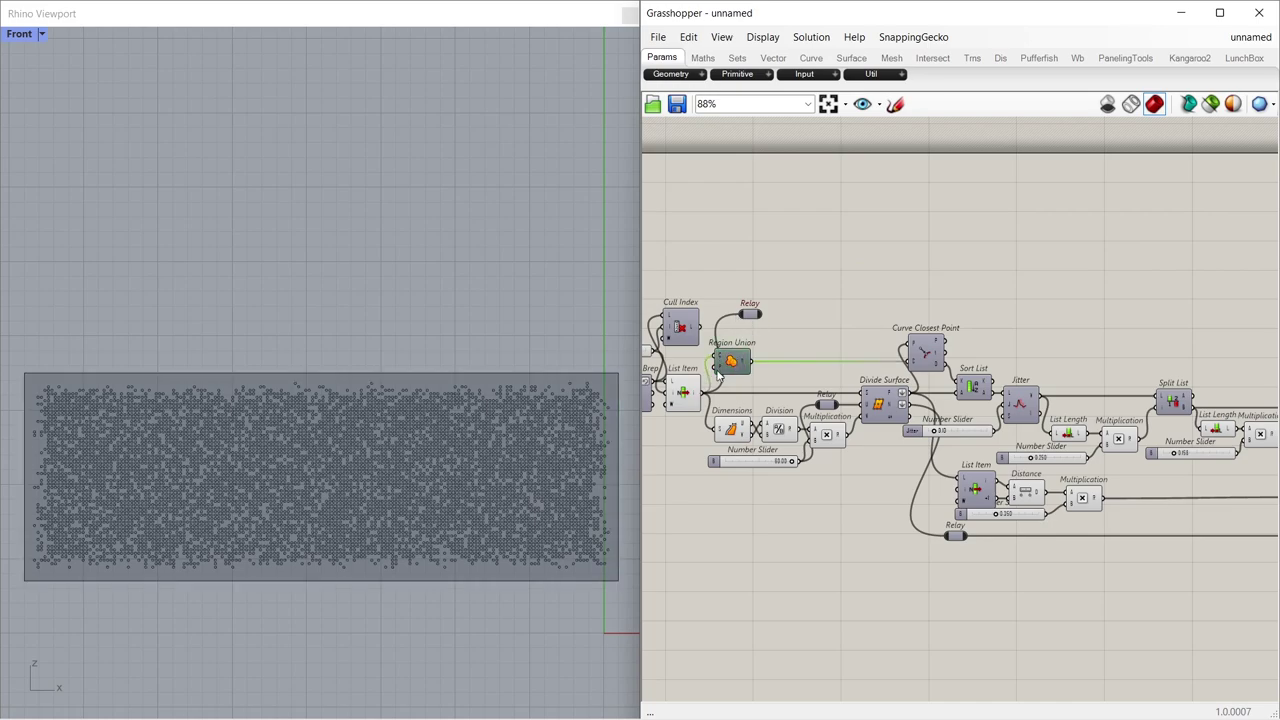
pyautogui.click(689, 388)
pyautogui.hotkey('ctrl', 'q')
# - Carry the facade surface wire above the other components to a Relay placed over Random Reduce
pyautogui.moveTo(738, 370); pyautogui.dragTo(776, 364, button='right')
pyautogui.moveTo(783, 309); pyautogui.dragTo(1127, 314)
pyautogui.doubleClick(811, 309)
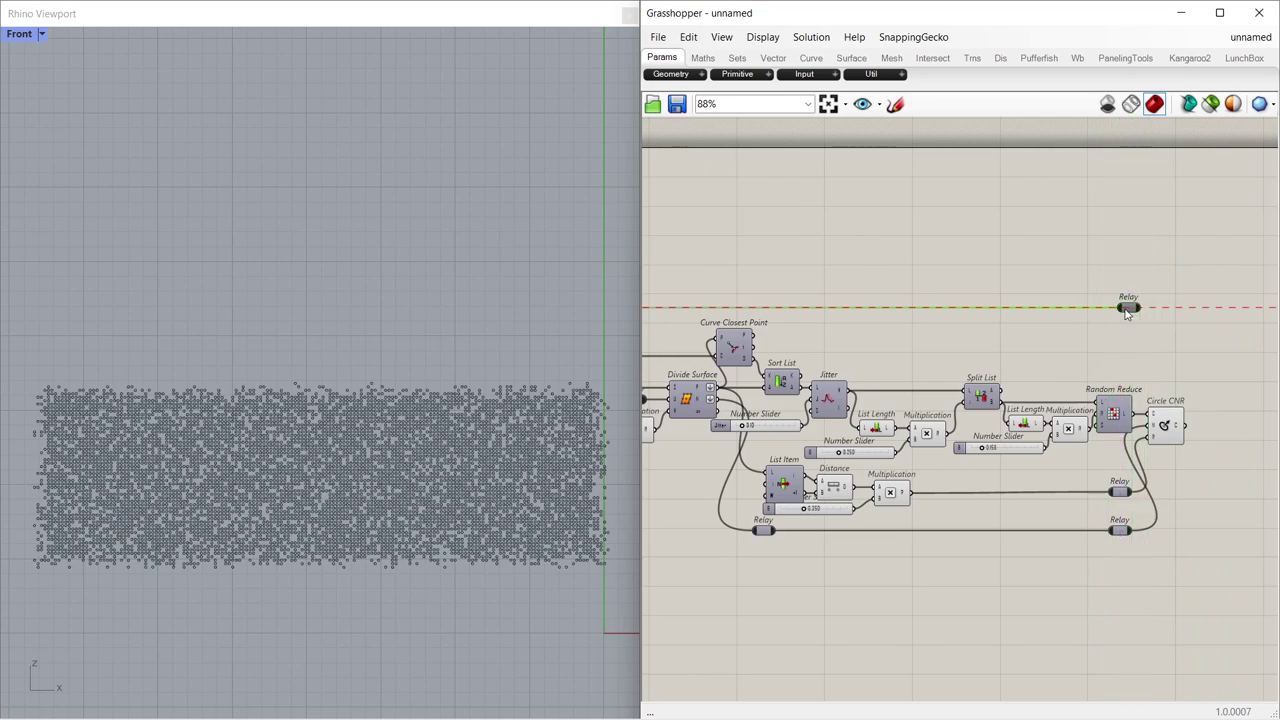
# - Replace the Relay at the end of the facade surface wire with a Surface parameter and align it on the wire
pyautogui.moveTo(1142, 323); pyautogui.dragTo(1043, 326, button='right')
pyautogui.moveTo(1027, 312); pyautogui.dragTo(1020, 313)
pyautogui.click(1062, 314)
pyautogui.doubleClick(1063, 314)
pyautogui.write('surfa')
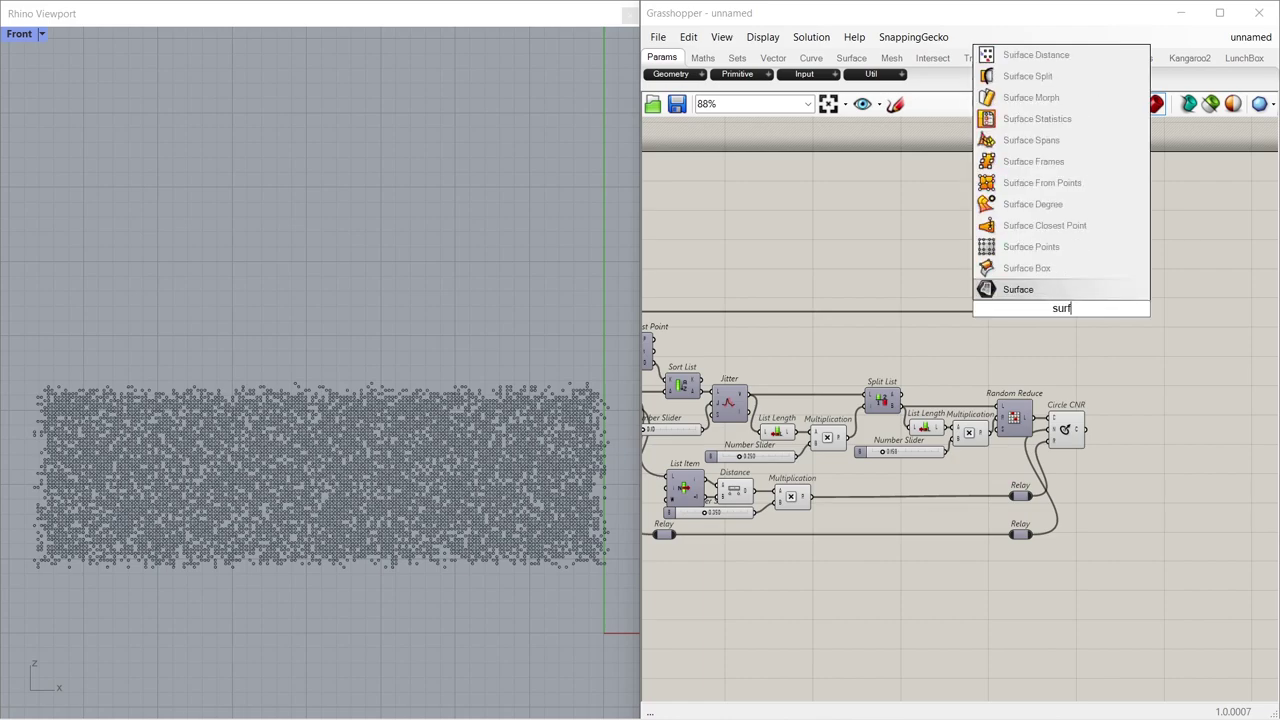
pyautogui.click(1040, 292)
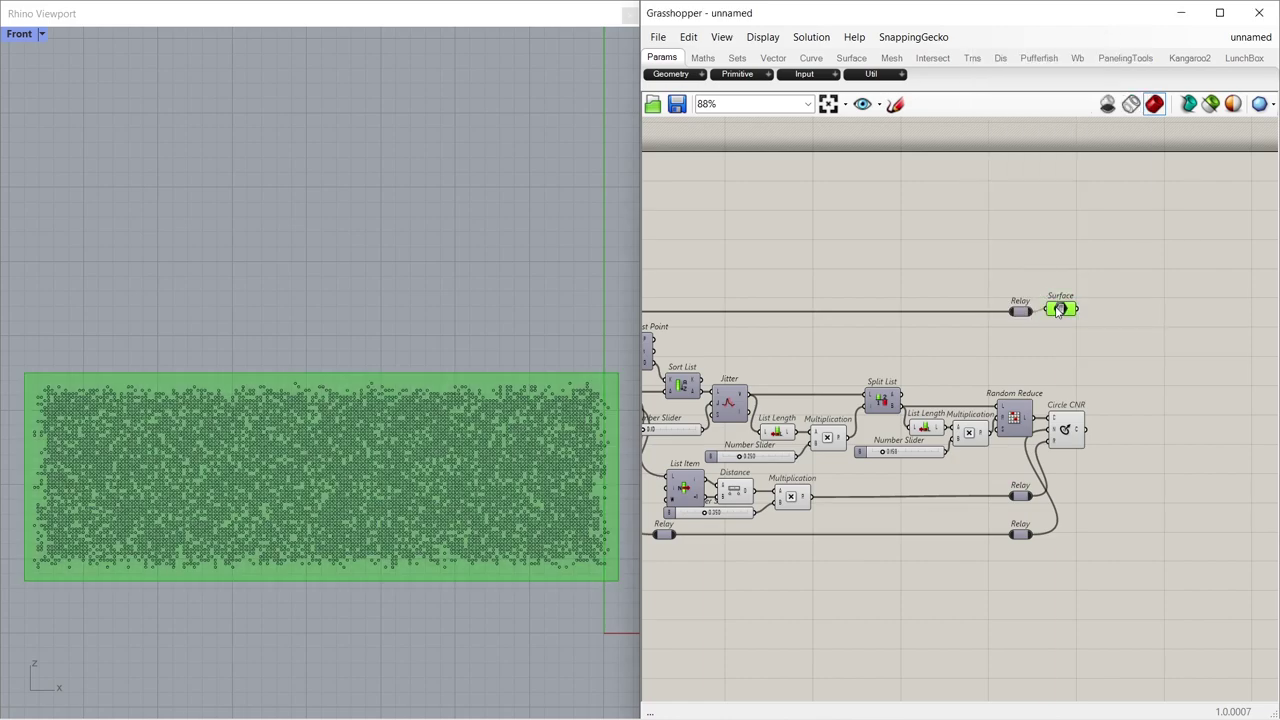
pyautogui.click(1021, 315)
pyautogui.press('Delete')
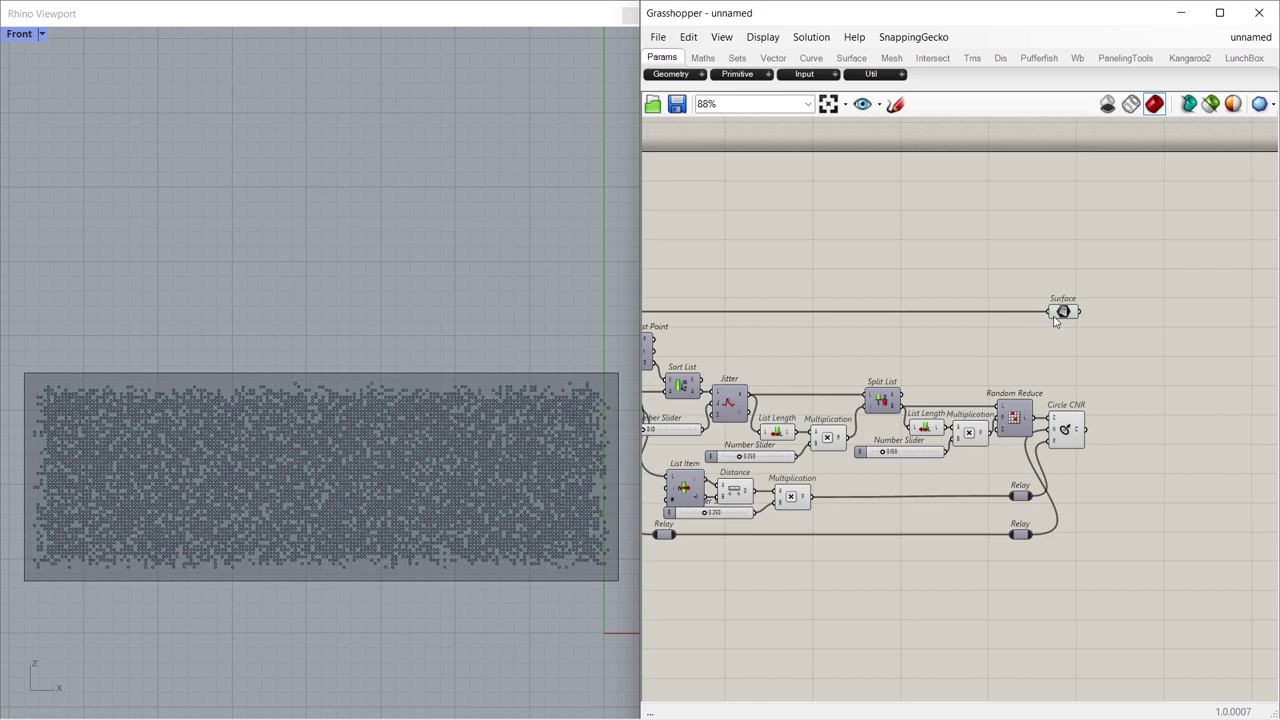
pyautogui.moveTo(1054, 319); pyautogui.dragTo(1066, 315)
# - Add a Surface Split component that takes the Surface parameter as its surface and the Circle CNR circles as its cutting curves
pyautogui.click(1066, 427)
pyautogui.click(1085, 358)
pyautogui.doubleClick(1112, 374)
pyautogui.write('su')
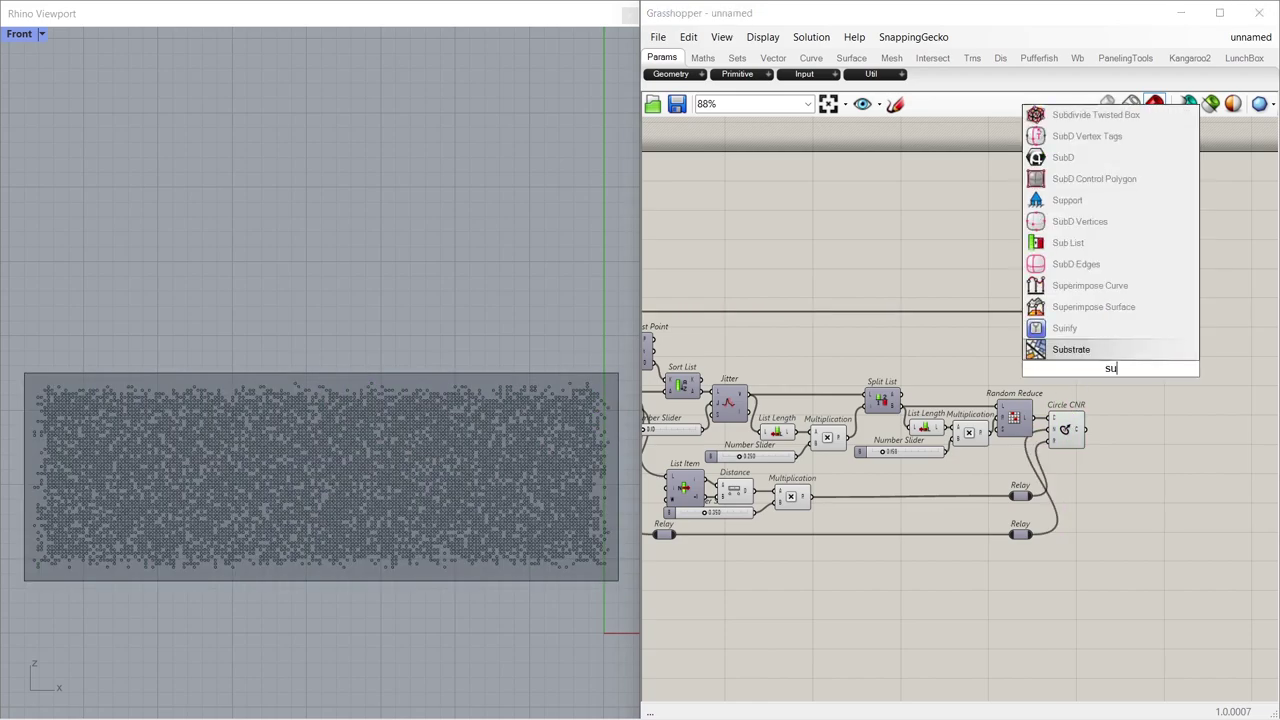
pyautogui.write('rfacespli')
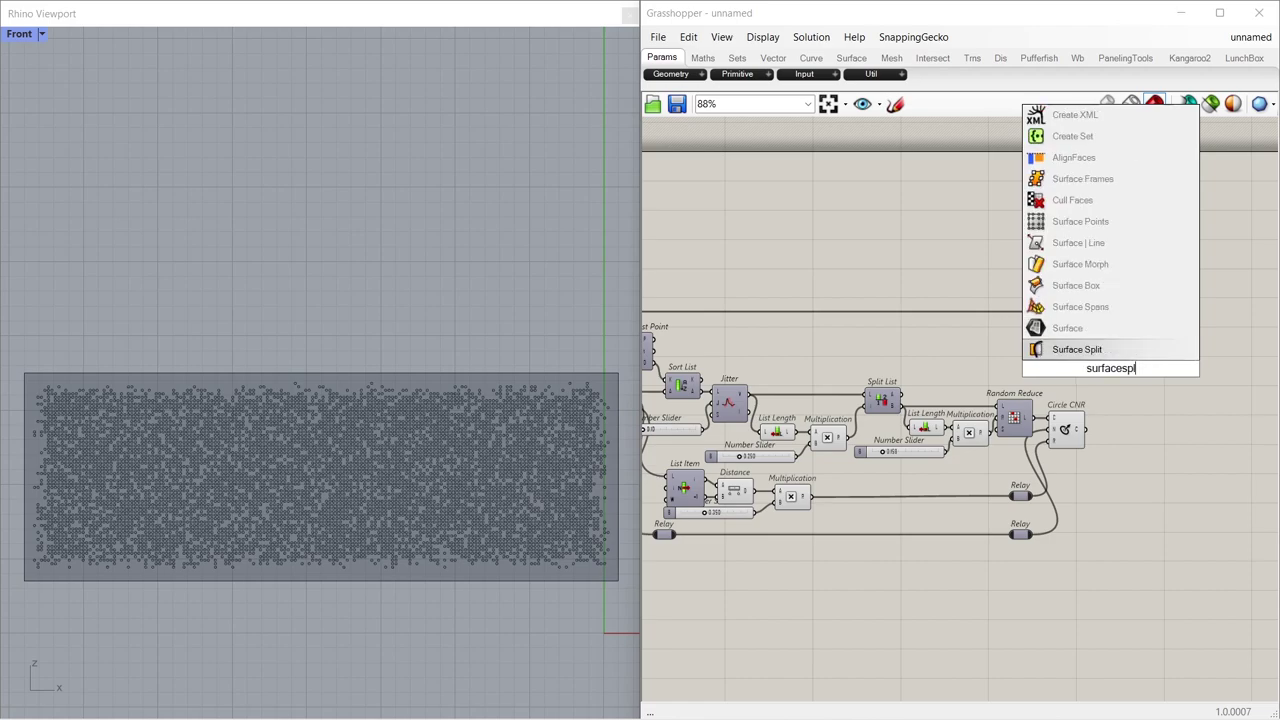
pyautogui.click(1099, 354)
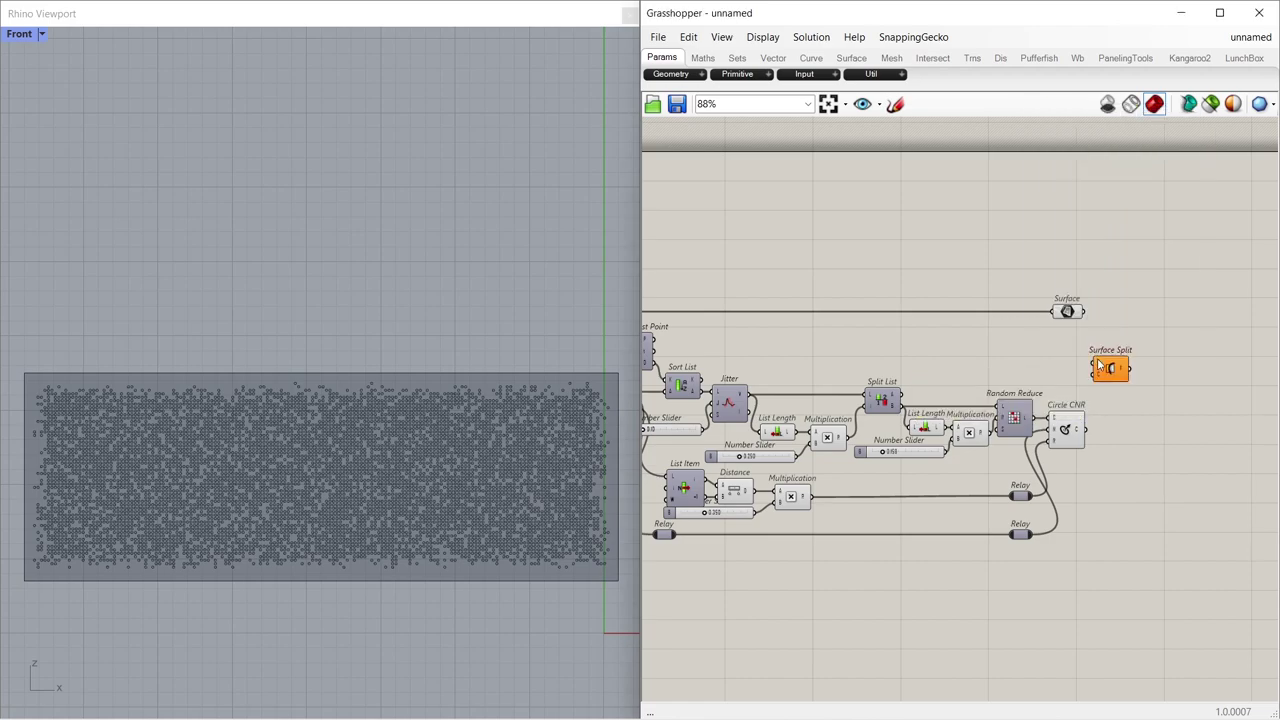
pyautogui.moveTo(1099, 364); pyautogui.dragTo(1121, 370)
pyautogui.click(1067, 311)
pyautogui.moveTo(1083, 311); pyautogui.dragTo(1114, 374)
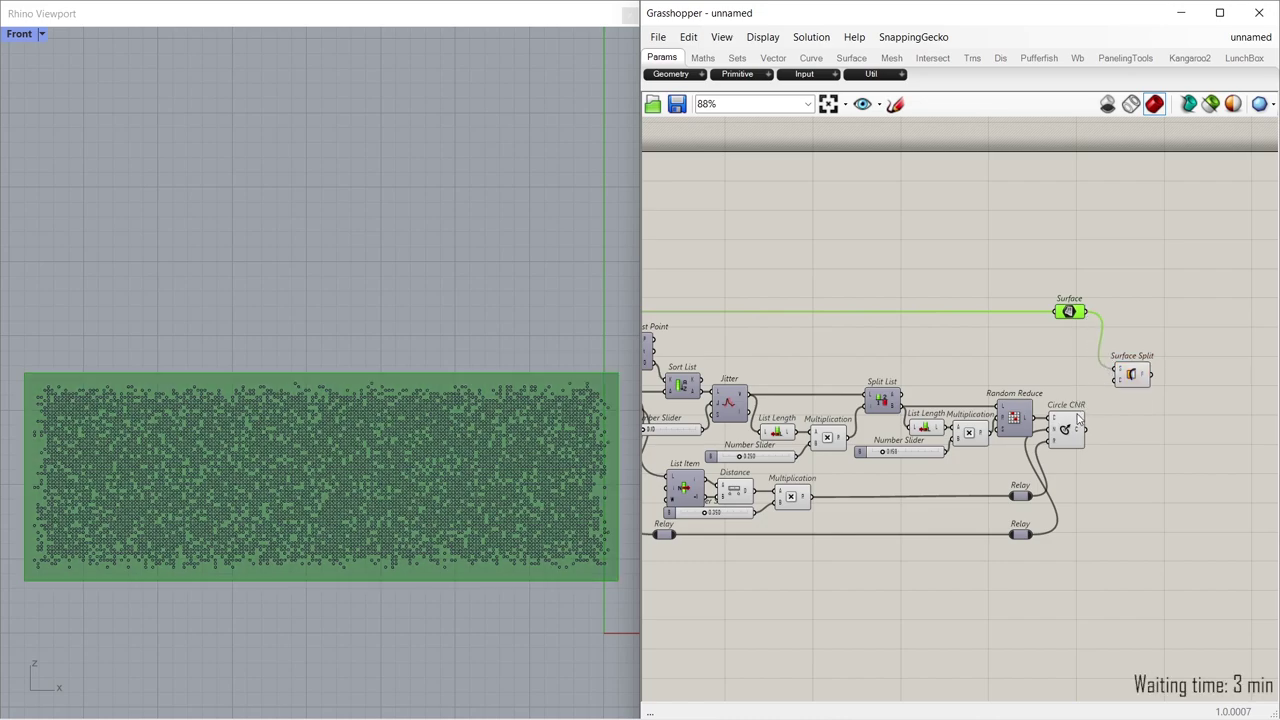
pyautogui.click(1090, 400)
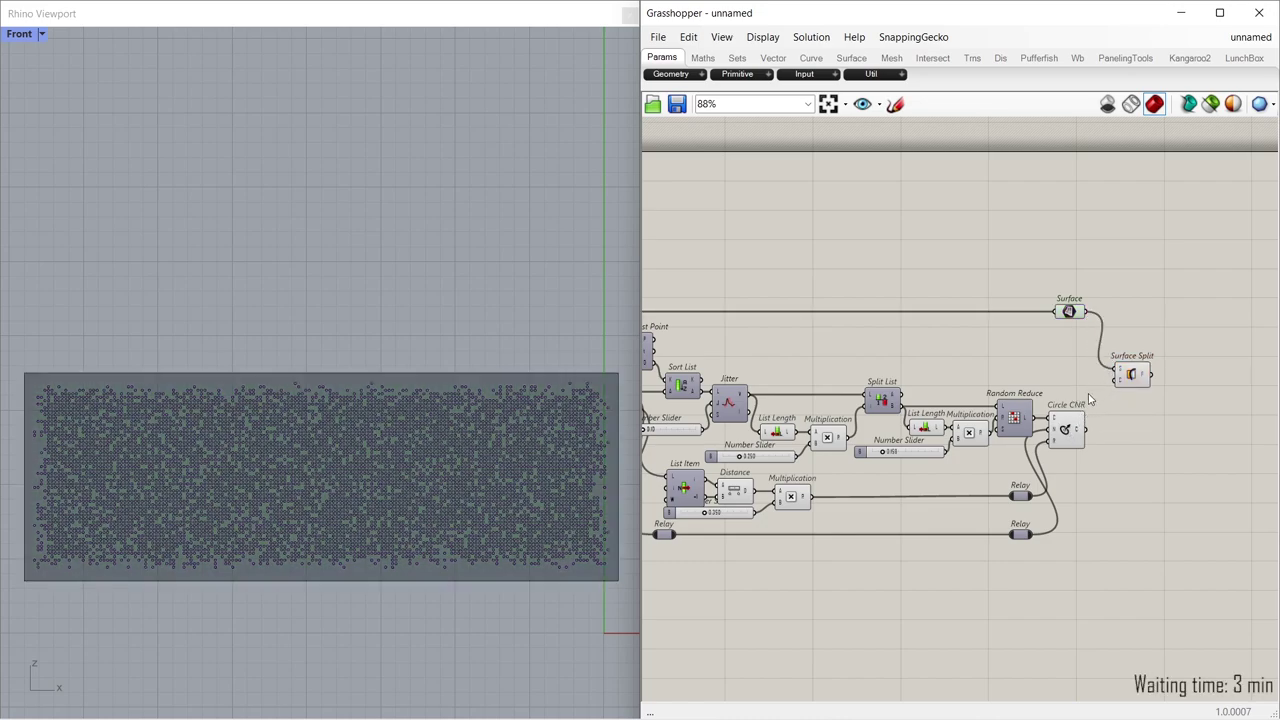
pyautogui.moveTo(1088, 437); pyautogui.dragTo(1117, 387)
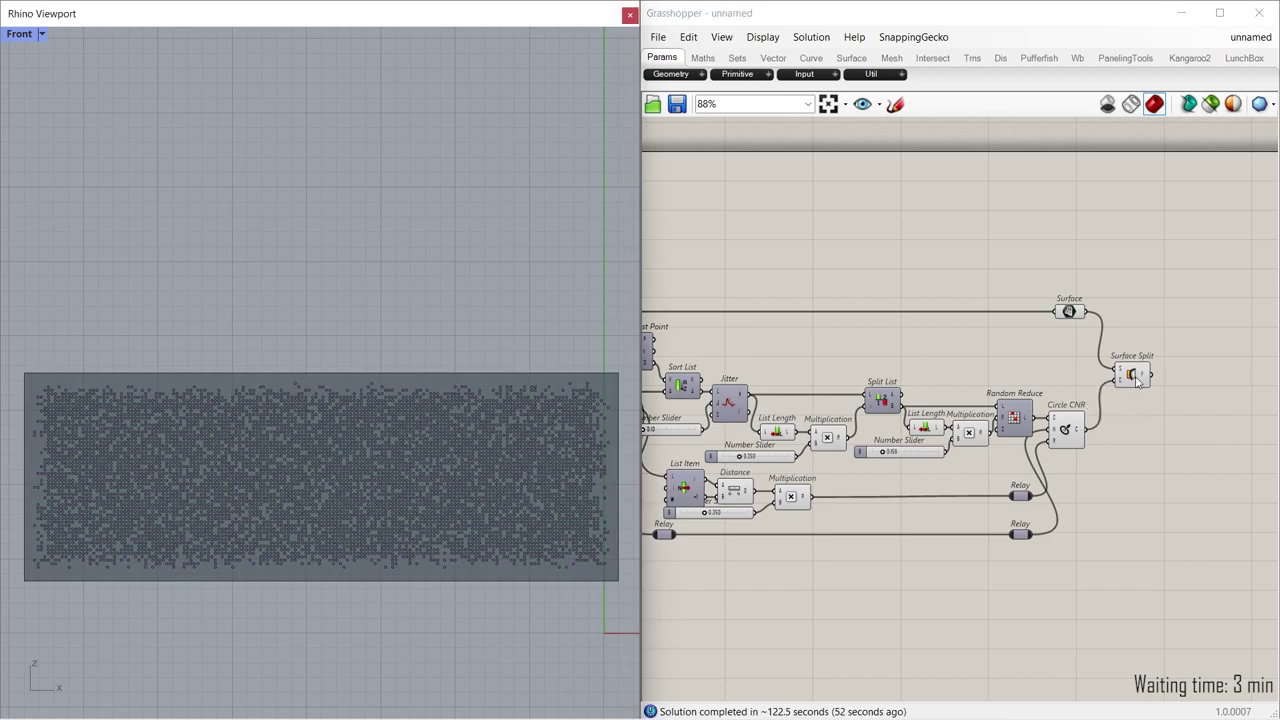
# - Highlight the Surface Split result and turn off the previews of the Surface parameter and Circle CNR
pyautogui.click(1137, 380)
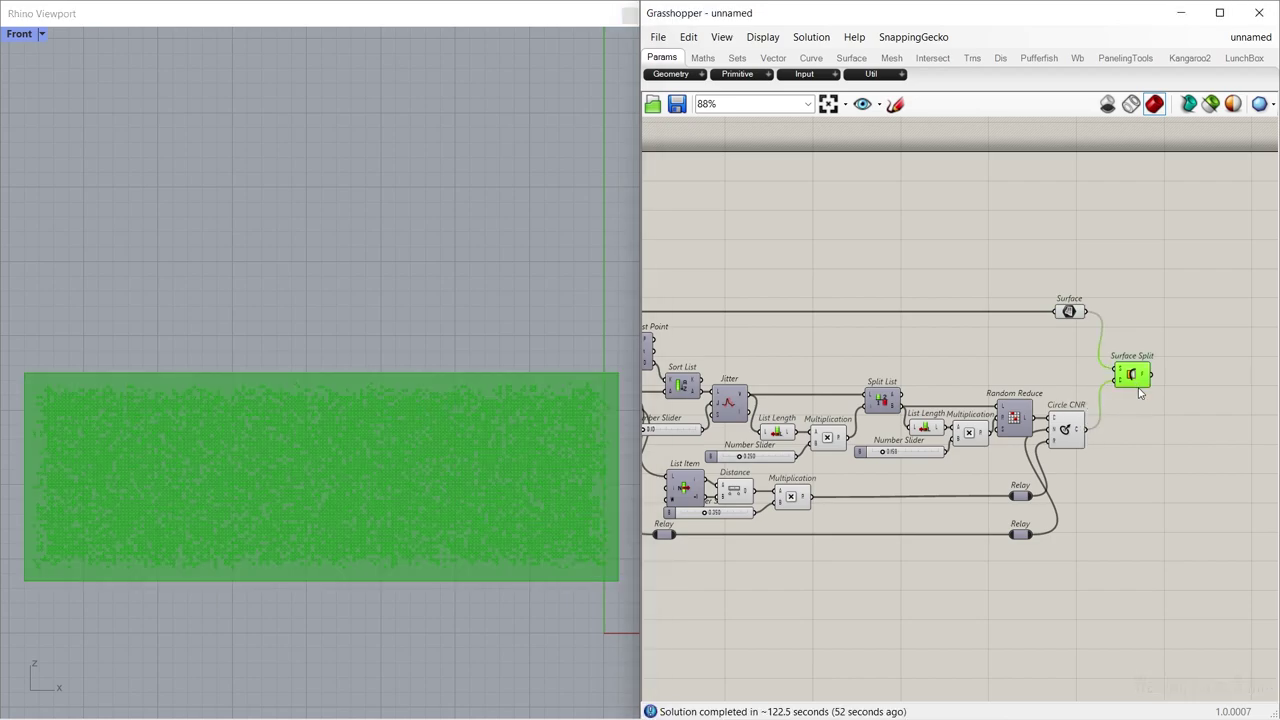
pyautogui.click(1138, 447)
pyautogui.moveTo(1080, 458); pyautogui.dragTo(1060, 292)
pyautogui.click(1066, 369)
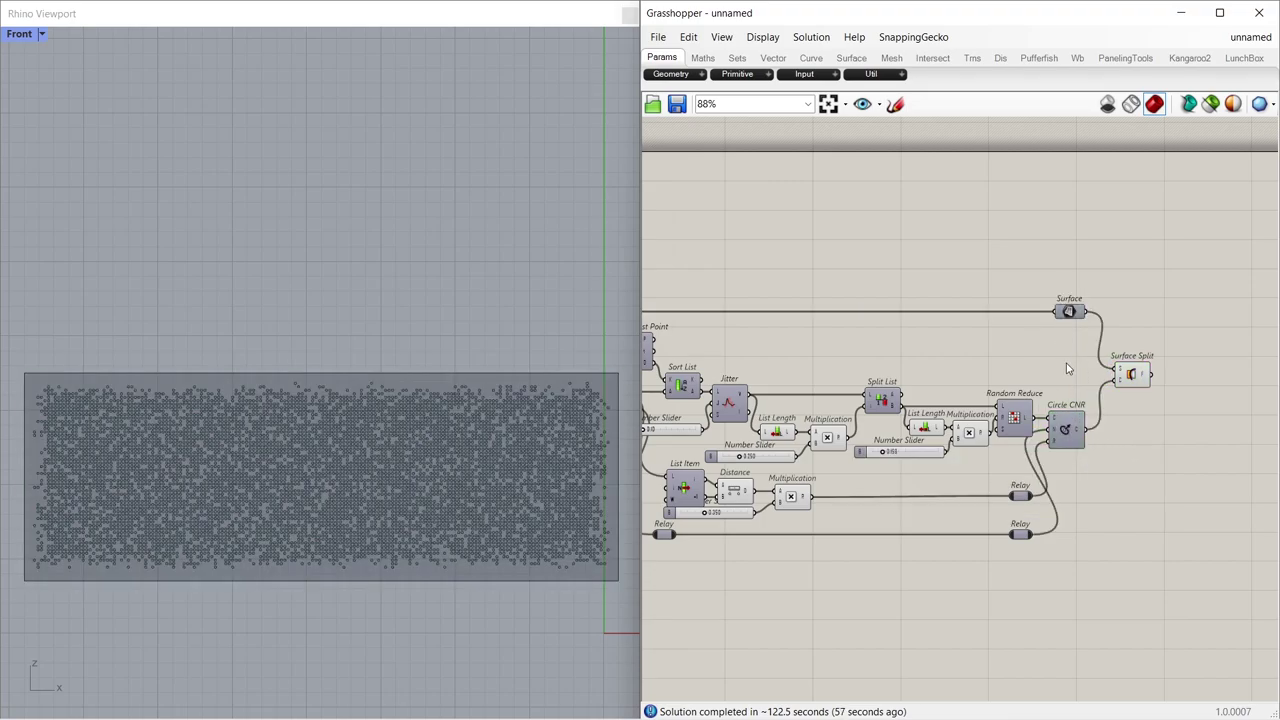
# - Add a Brep Edges component and feed it the faces from Surface Split
pyautogui.click(1137, 380)
pyautogui.doubleClick(1171, 384)
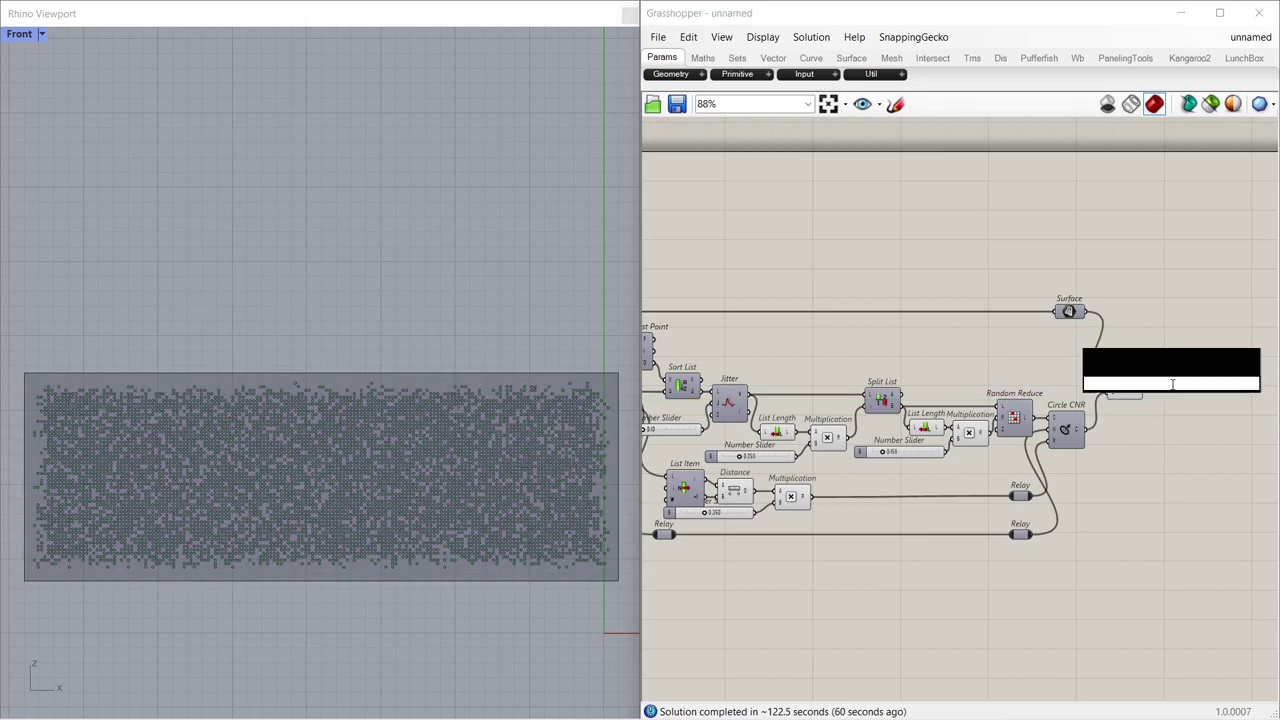
pyautogui.write('edges')
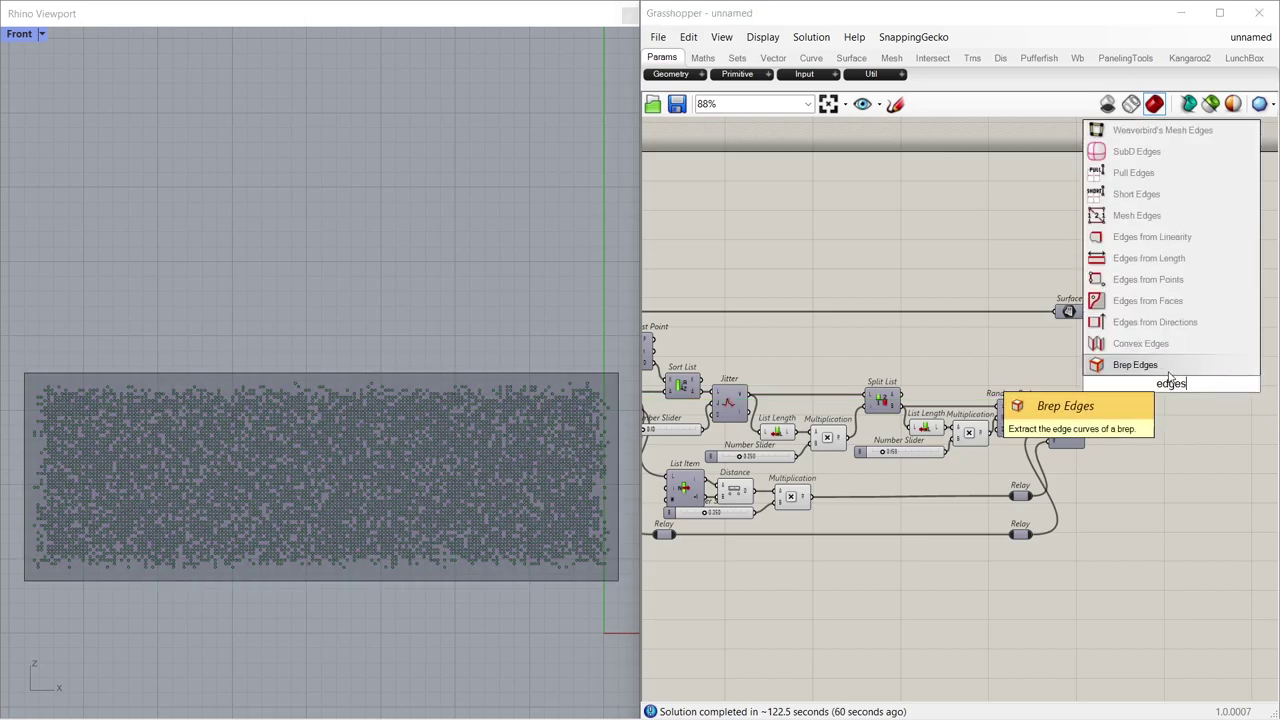
pyautogui.press('Return')
pyautogui.moveTo(1171, 378)
pyautogui.mouseDown()
pyautogui.moveTo(1172, 364)
pyautogui.moveTo(1165, 373)
pyautogui.mouseUp()
pyautogui.scroll(4, 1205, 390)
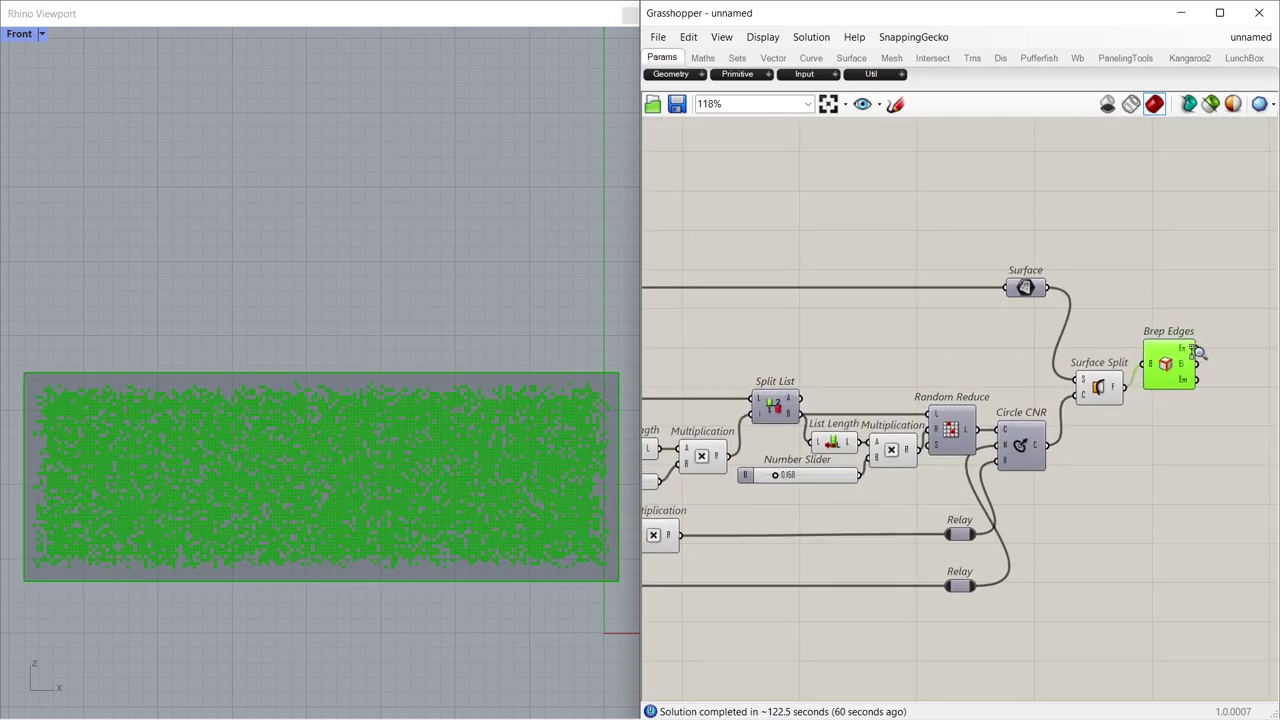
# - Measure the naked edges of each face with a List Length on the En output of Brep Edges and flatten its output
pyautogui.moveTo(1094, 420); pyautogui.dragTo(956, 418, button='right')
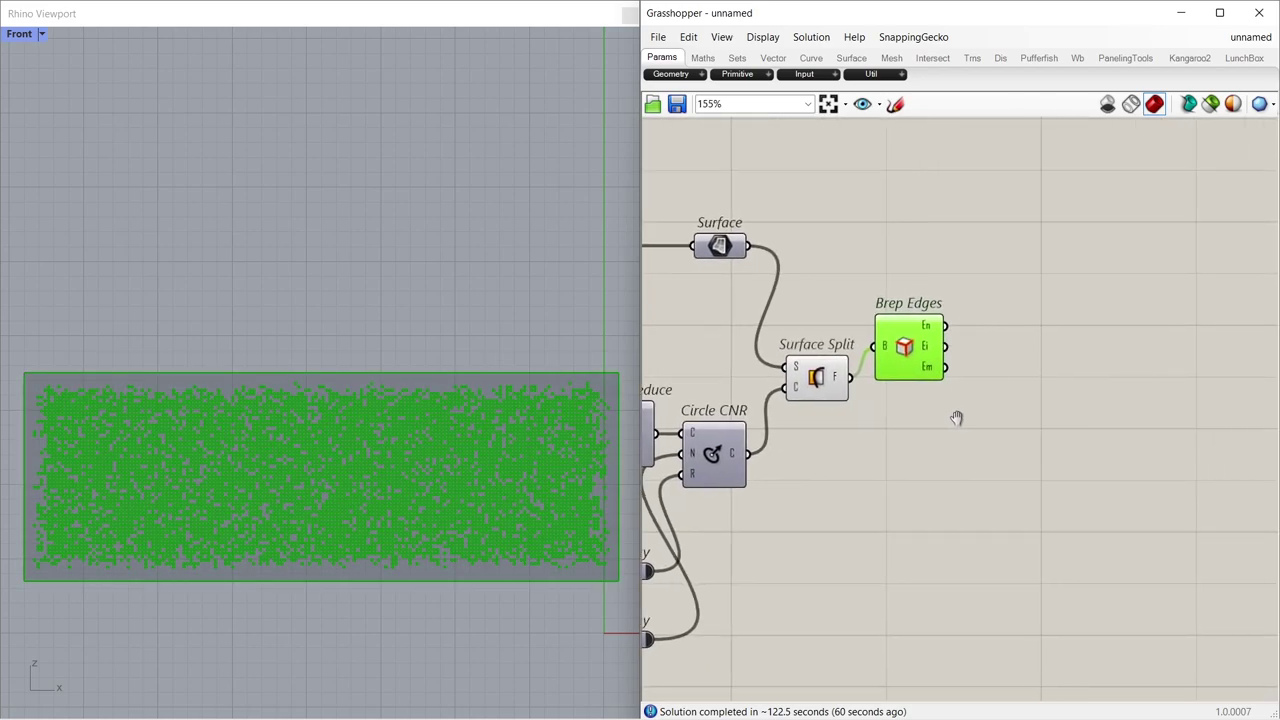
pyautogui.click(1008, 375)
pyautogui.doubleClick(1001, 349)
pyautogui.write('listleng')
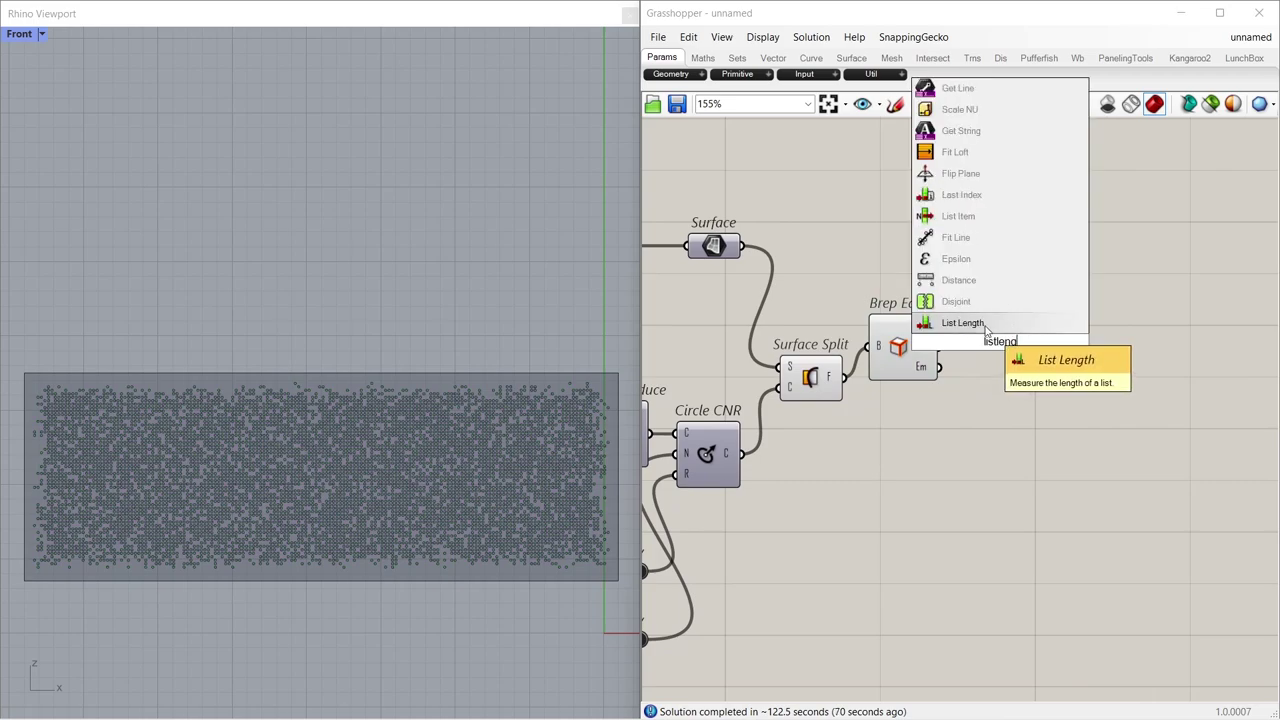
pyautogui.click(986, 324)
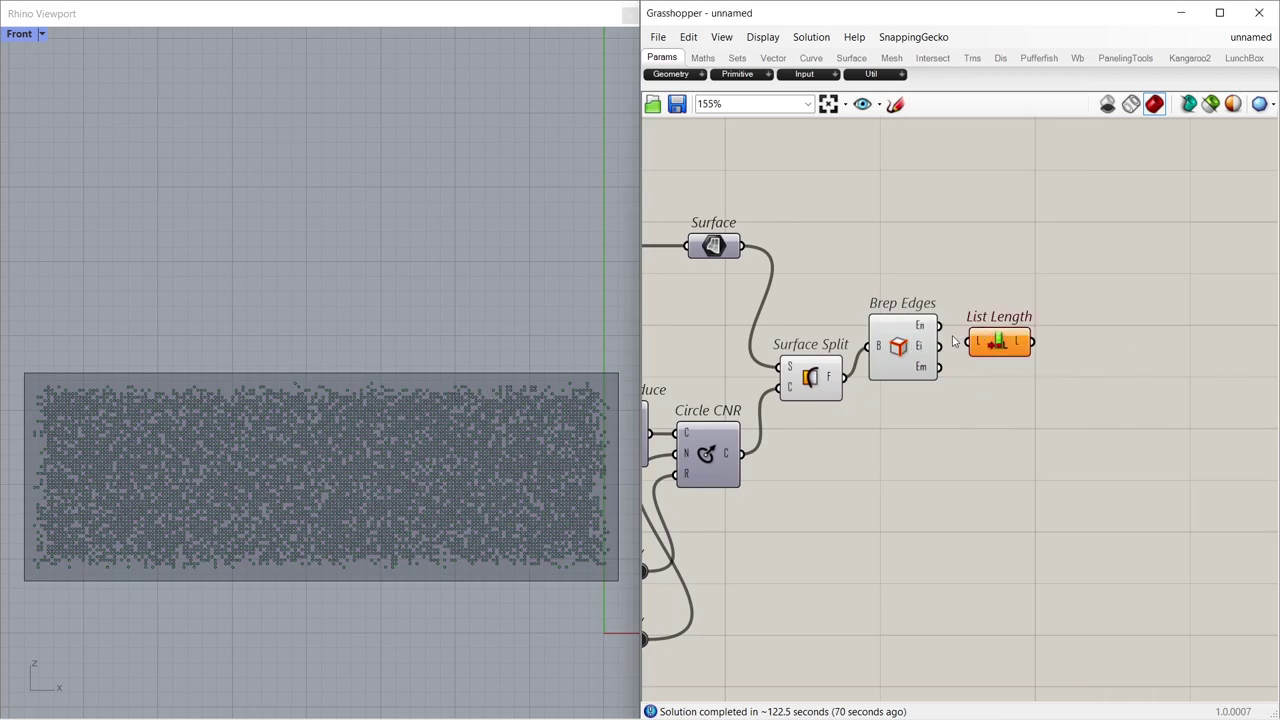
pyautogui.moveTo(995, 349); pyautogui.dragTo(986, 333)
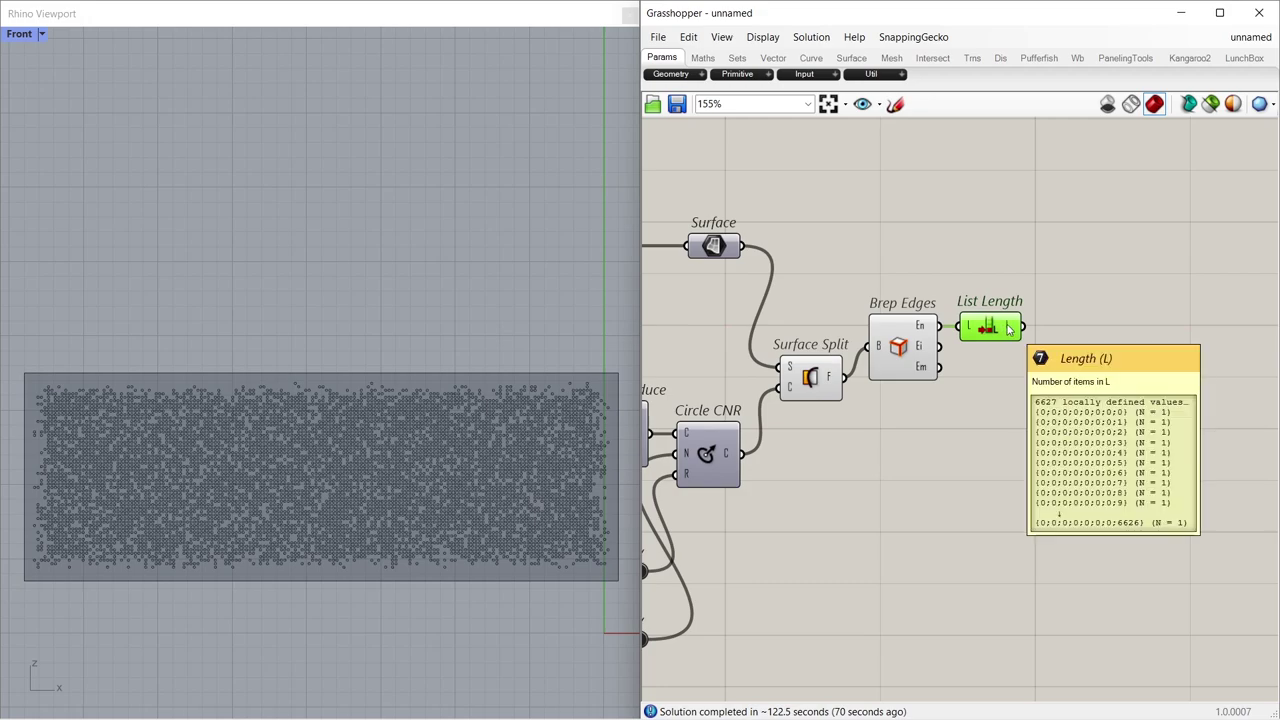
pyautogui.rightClick(1008, 328)
pyautogui.click(1020, 369)
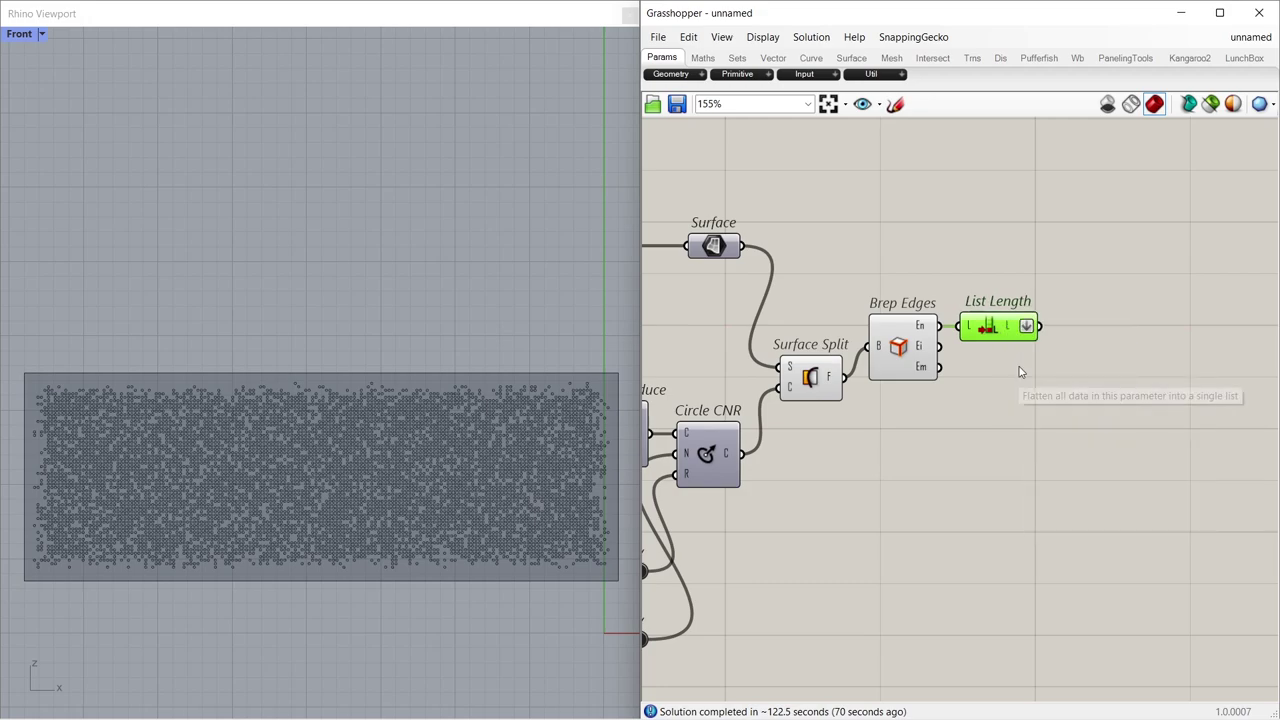
pyautogui.moveTo(1010, 330)
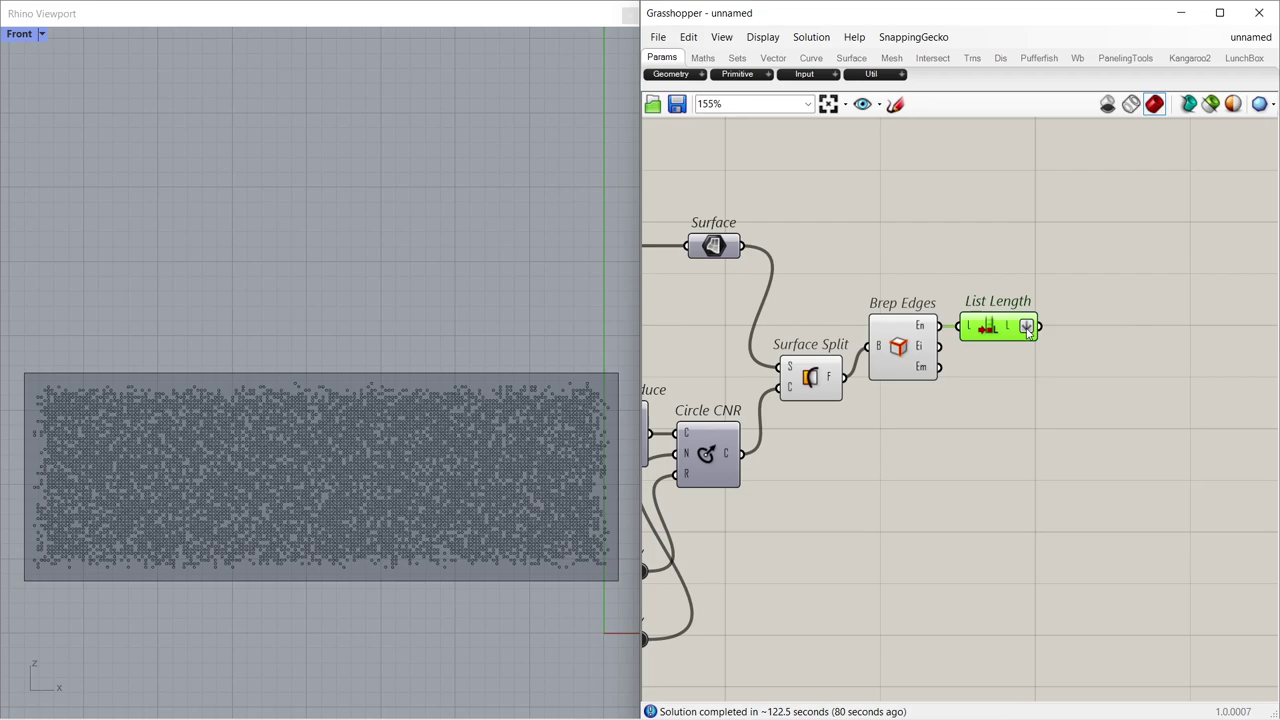
# - Add a Sort List that orders the Surface Split faces using the flattened edge counts as keys
pyautogui.click(1072, 342)
pyautogui.doubleClick(1077, 385)
pyautogui.write('sortli')
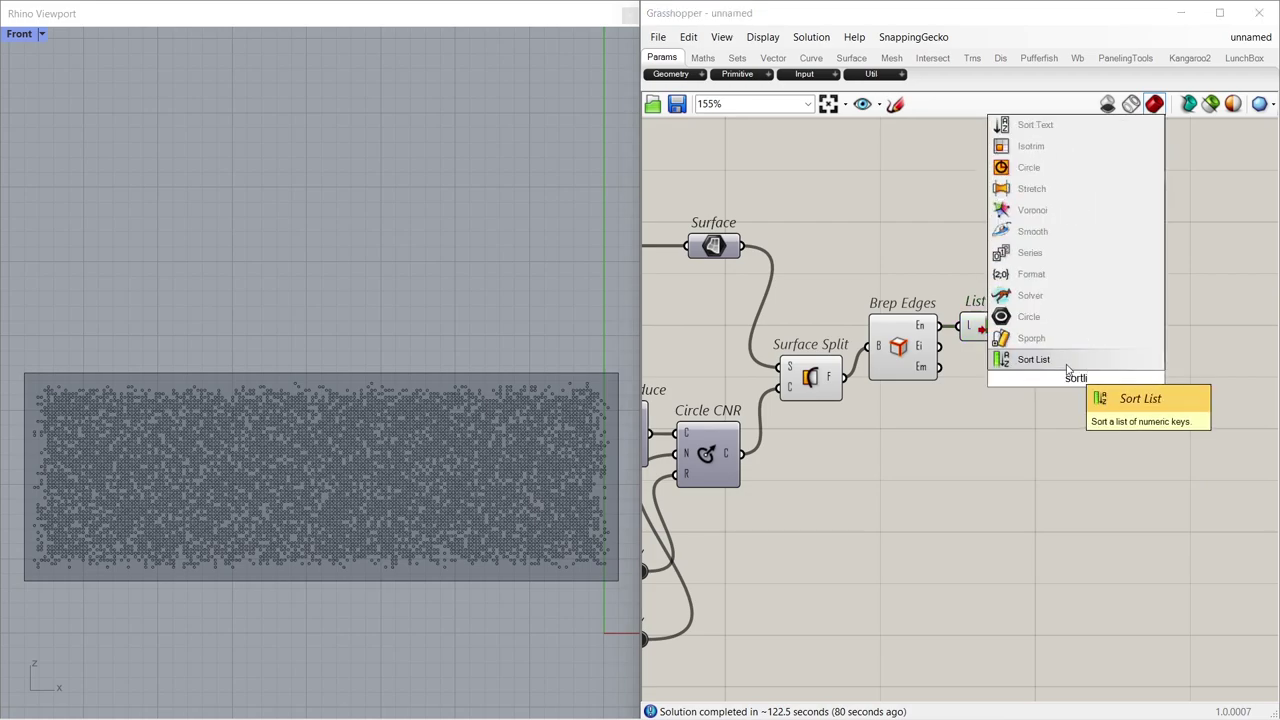
pyautogui.press('Return')
pyautogui.moveTo(1040, 283); pyautogui.dragTo(905, 343)
pyautogui.click(896, 399)
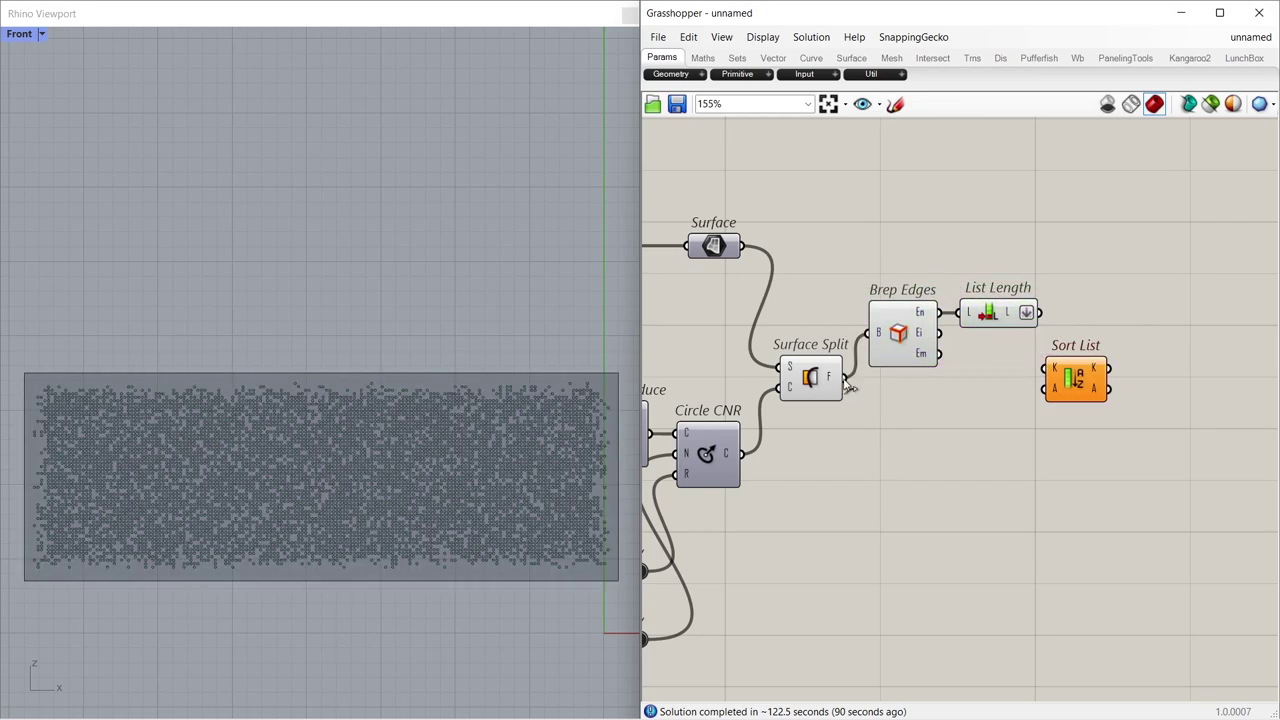
pyautogui.moveTo(846, 385); pyautogui.dragTo(1079, 380)
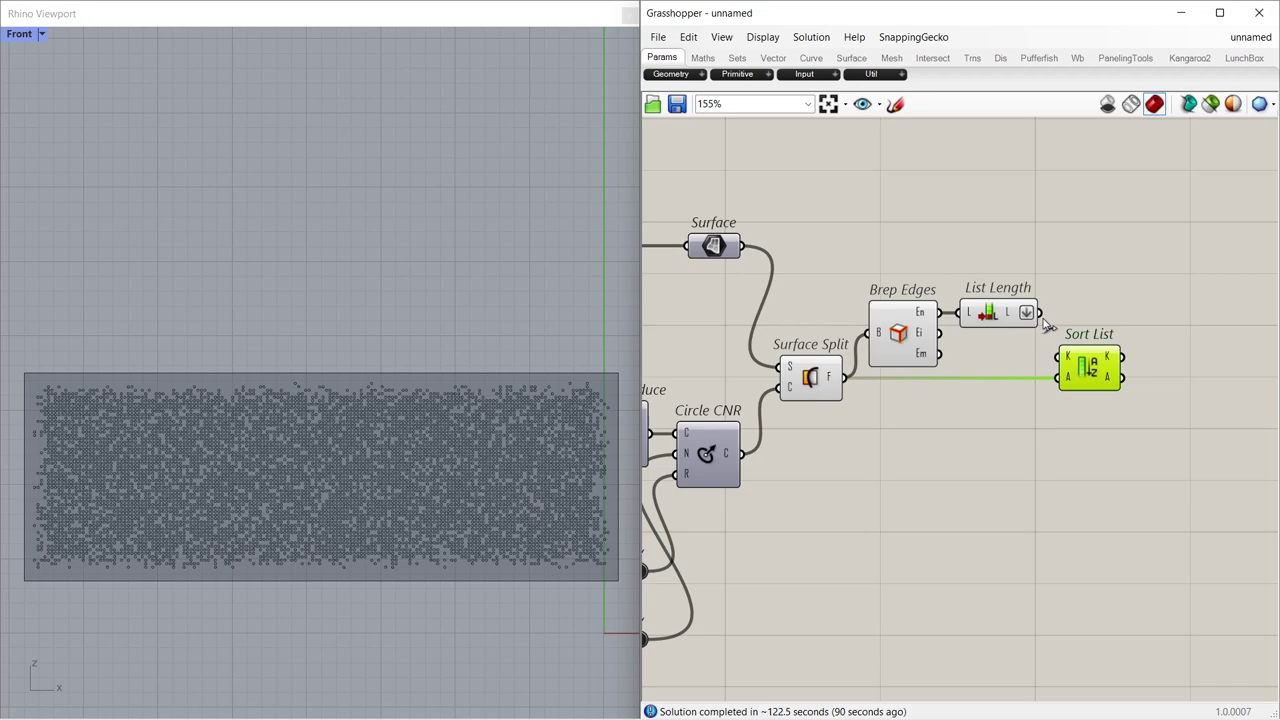
pyautogui.moveTo(1041, 314); pyautogui.dragTo(1080, 370)
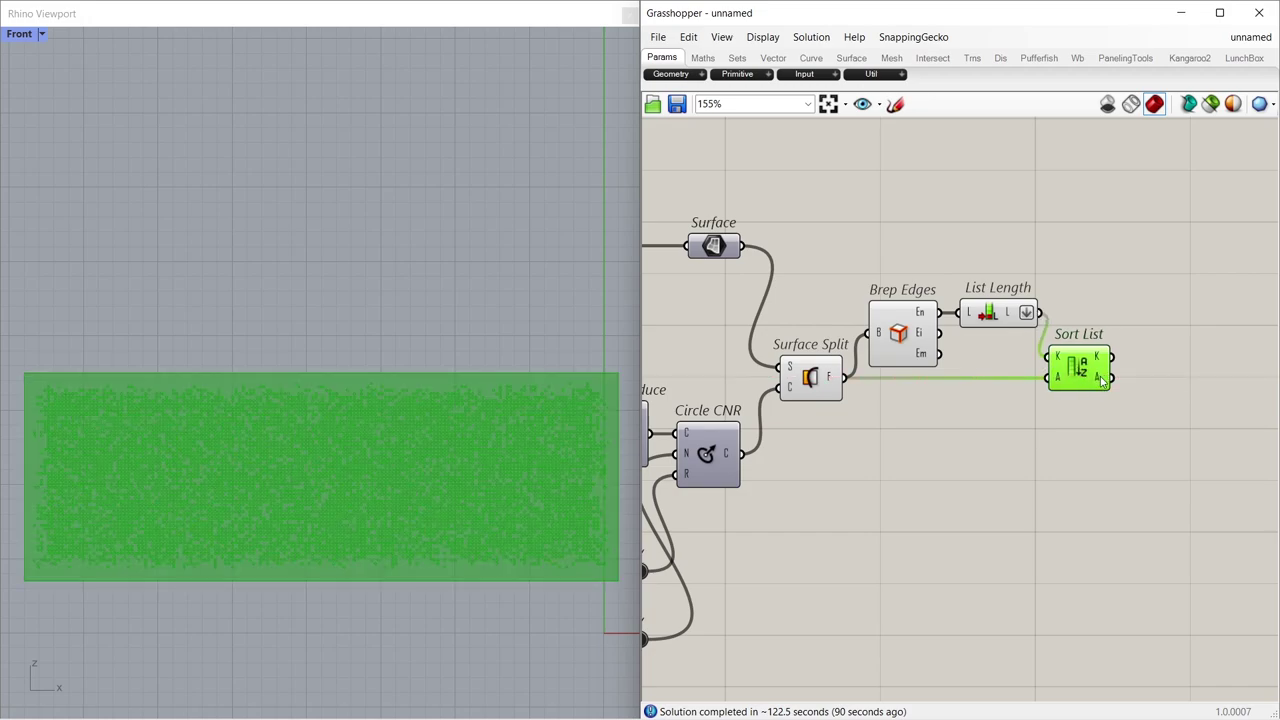
# - Reverse the A output of Sort List
pyautogui.rightClick(1101, 378)
pyautogui.click(1124, 423)
pyautogui.click(1150, 396)
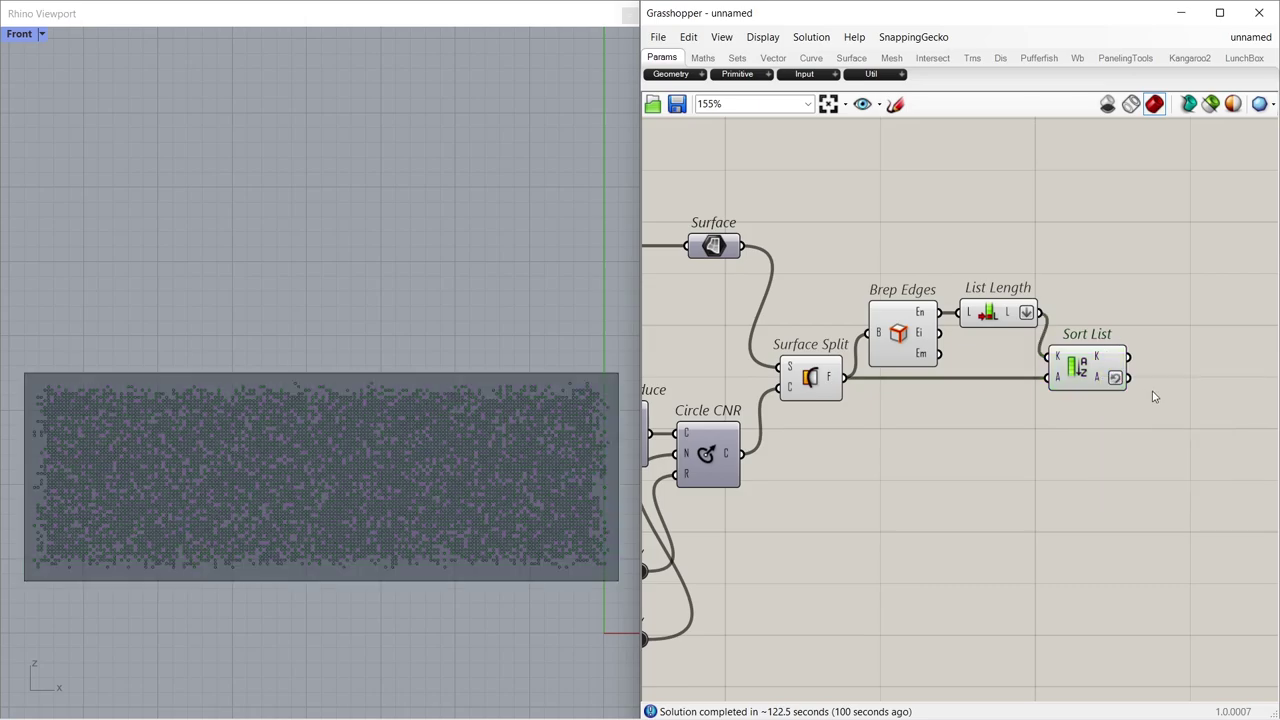
# - Extract the first face with a List Item on the reversed Sort List output, and turn off the previews of Surface Split through Sort List
pyautogui.doubleClick(1155, 397)
pyautogui.write('listite')
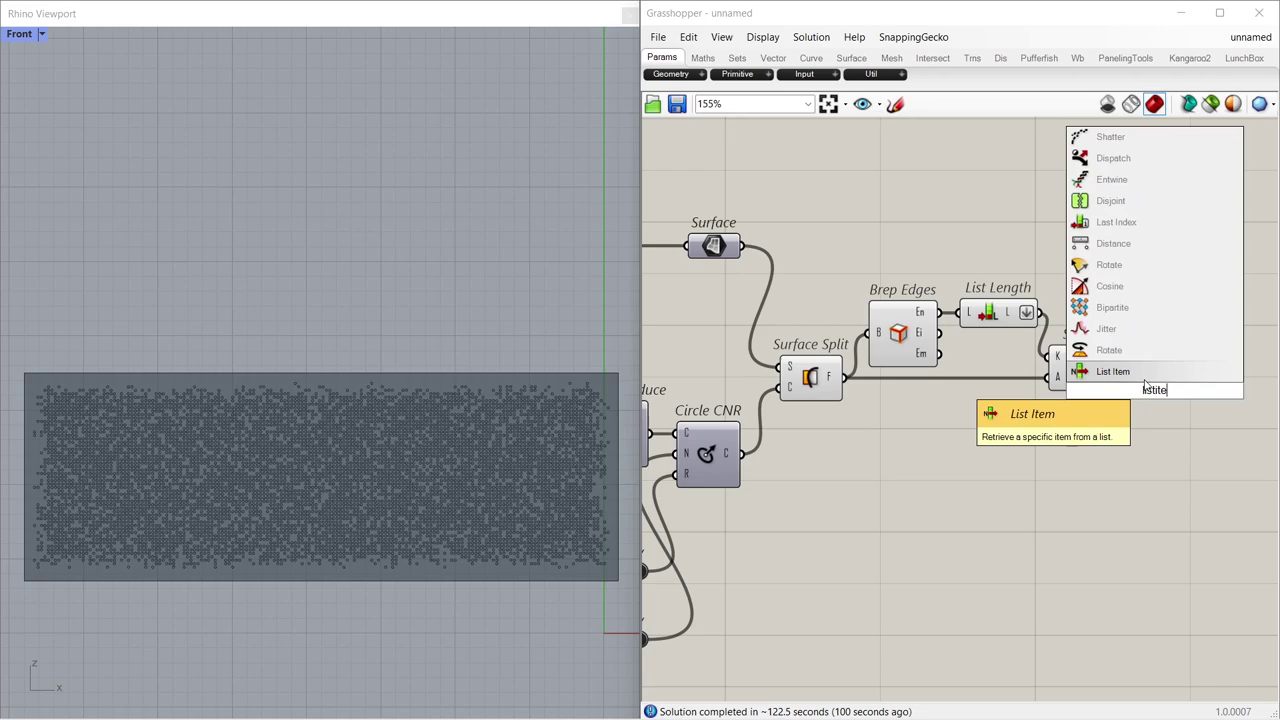
pyautogui.press('Return')
pyautogui.moveTo(1130, 378); pyautogui.dragTo(1167, 387)
pyautogui.moveTo(1062, 264); pyautogui.dragTo(800, 416)
pyautogui.click(843, 446)
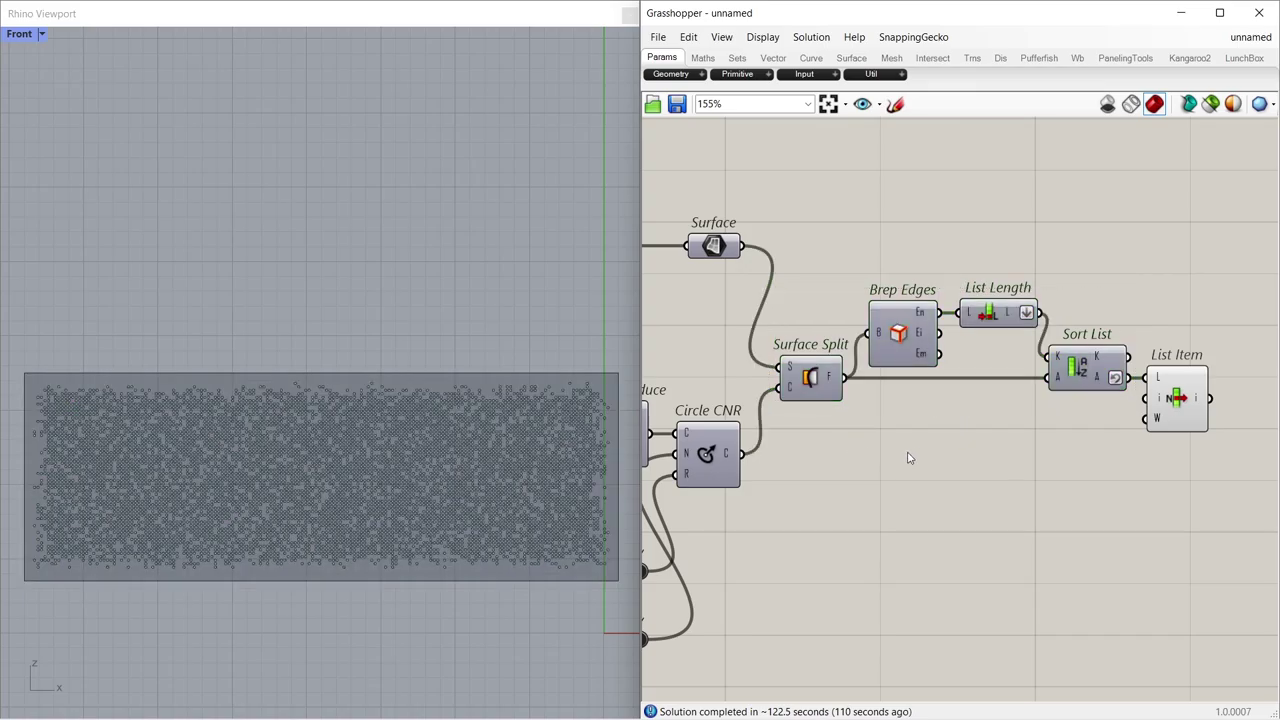
# - Examine the perforated facade up close near its lower corner, switching the Rhino viewport from Front to Perspective
pyautogui.scroll(16, 582, 567)
pyautogui.moveTo(572, 513); pyautogui.dragTo(363, 523, button='right')
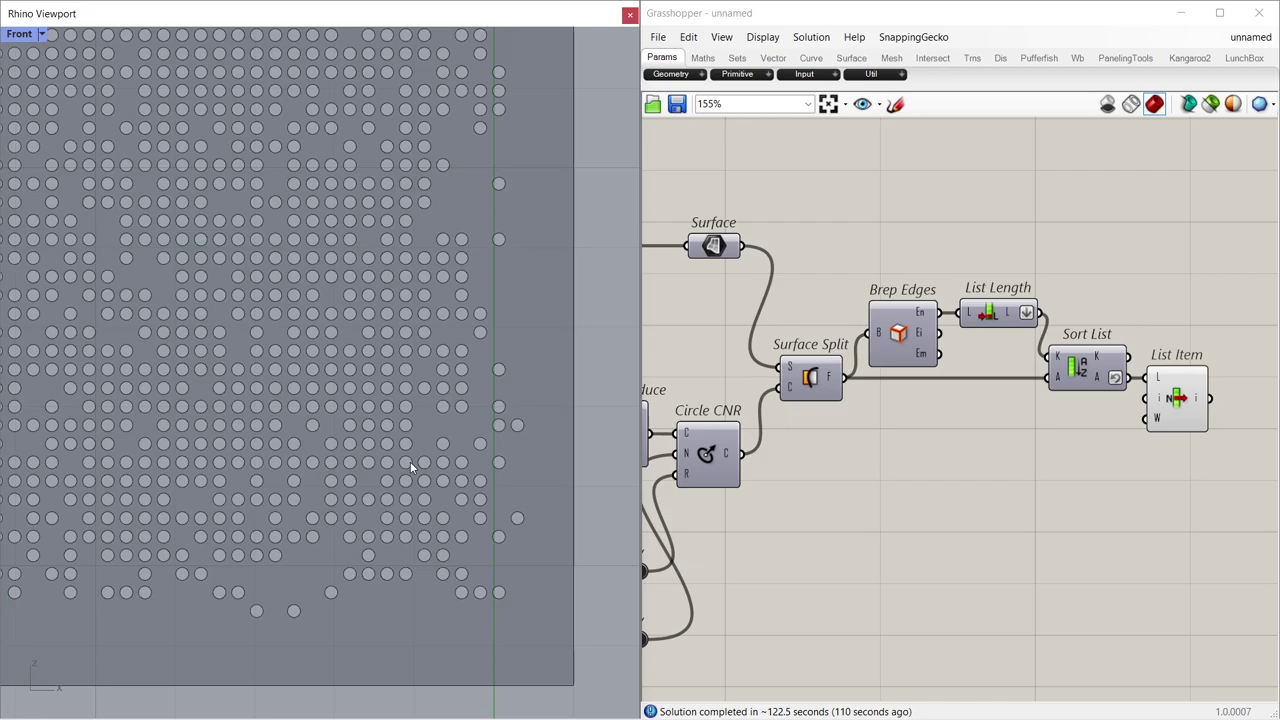
pyautogui.click(44, 36)
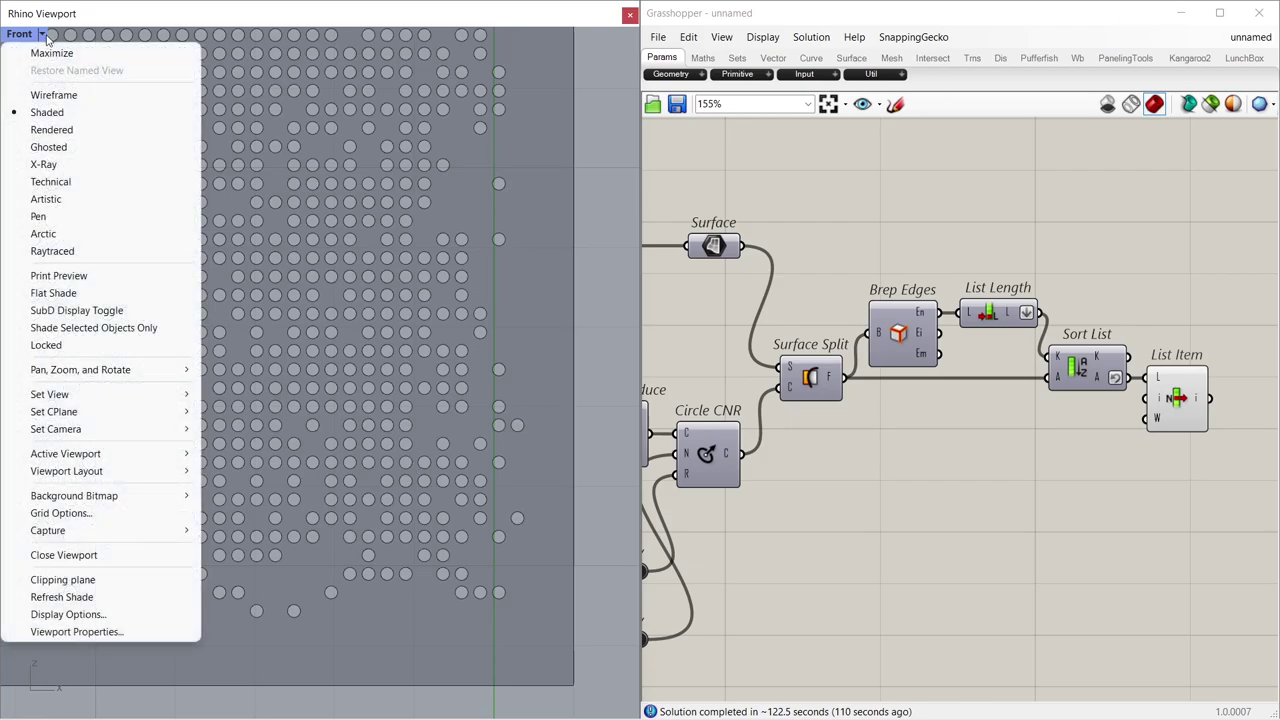
pyautogui.moveTo(188, 397)
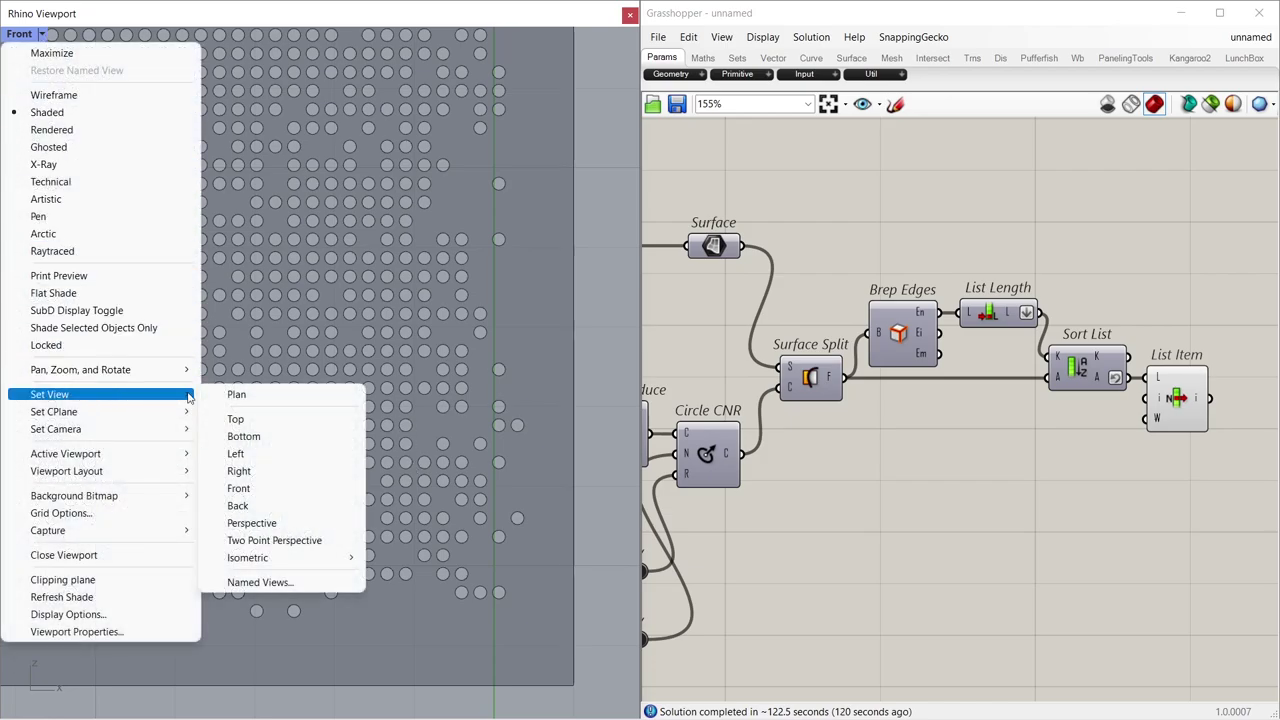
pyautogui.click(270, 524)
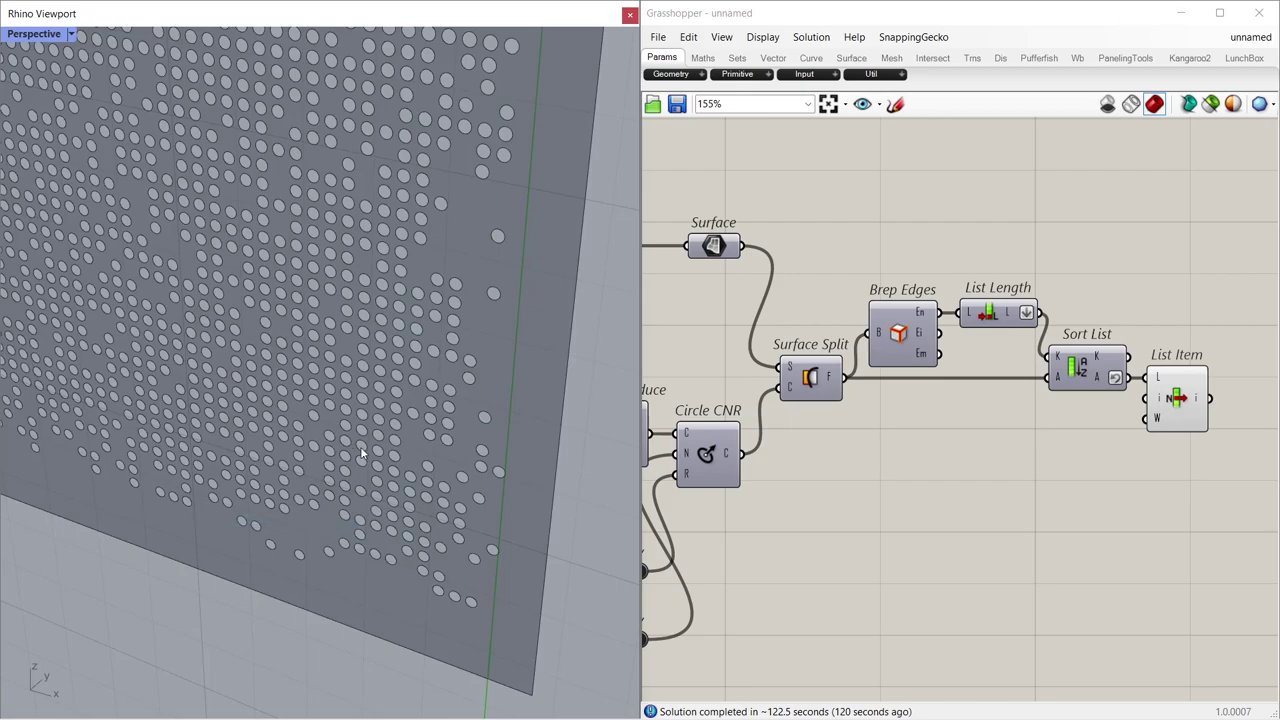
pyautogui.scroll(5, 362, 453)
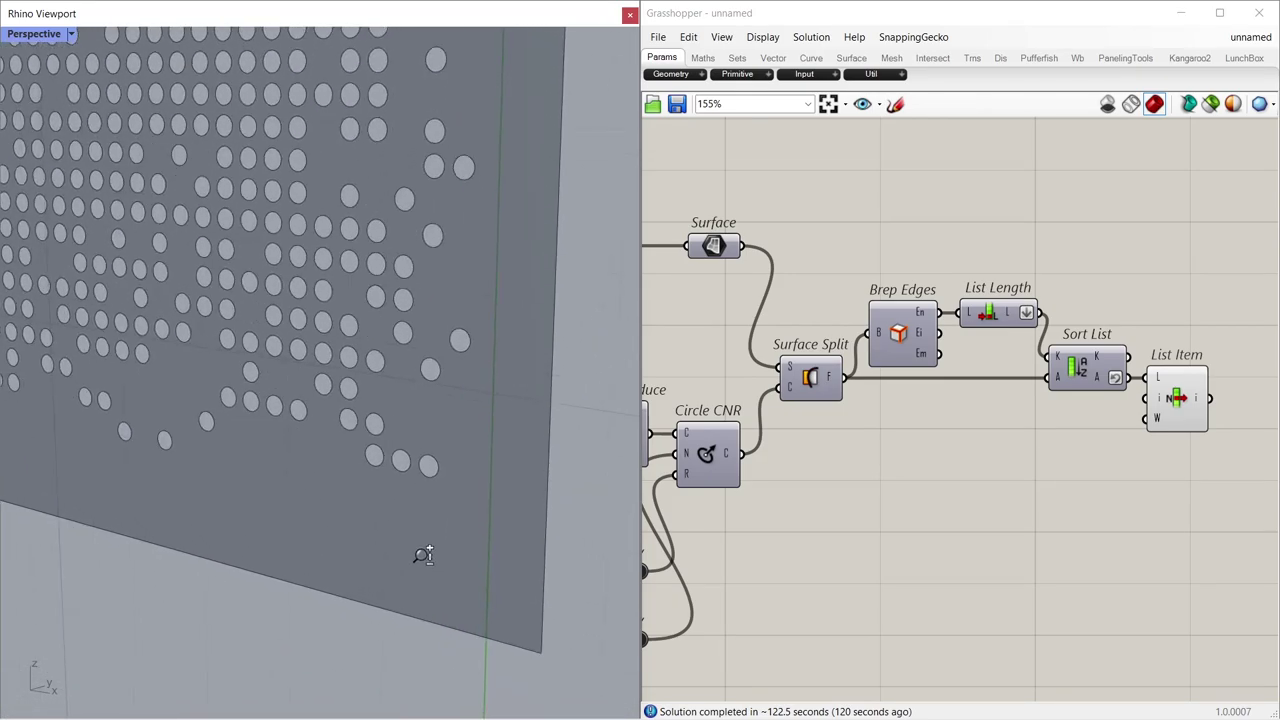
pyautogui.scroll(1, 423, 555)
pyautogui.moveTo(424, 555); pyautogui.dragTo(458, 541, button='right')
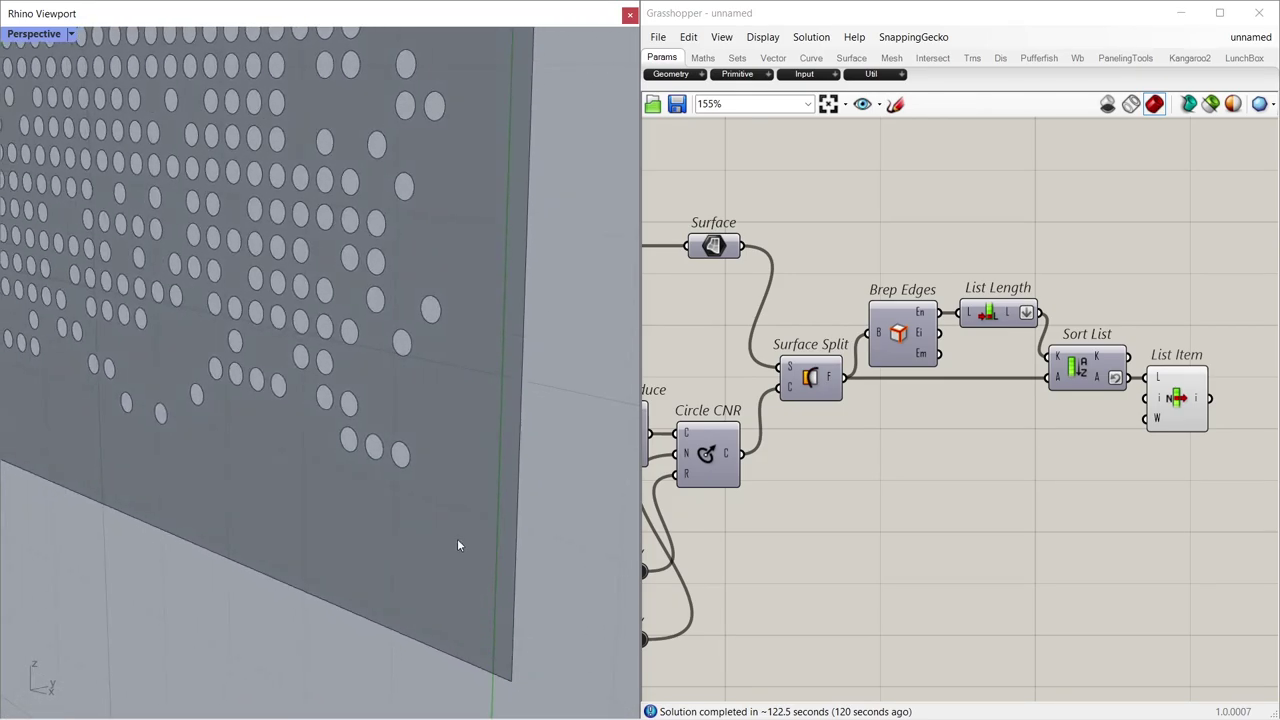
# - Add an Extrude component beside the final List Item
pyautogui.click(864, 552)
pyautogui.moveTo(1200, 462); pyautogui.dragTo(1152, 469, button='right')
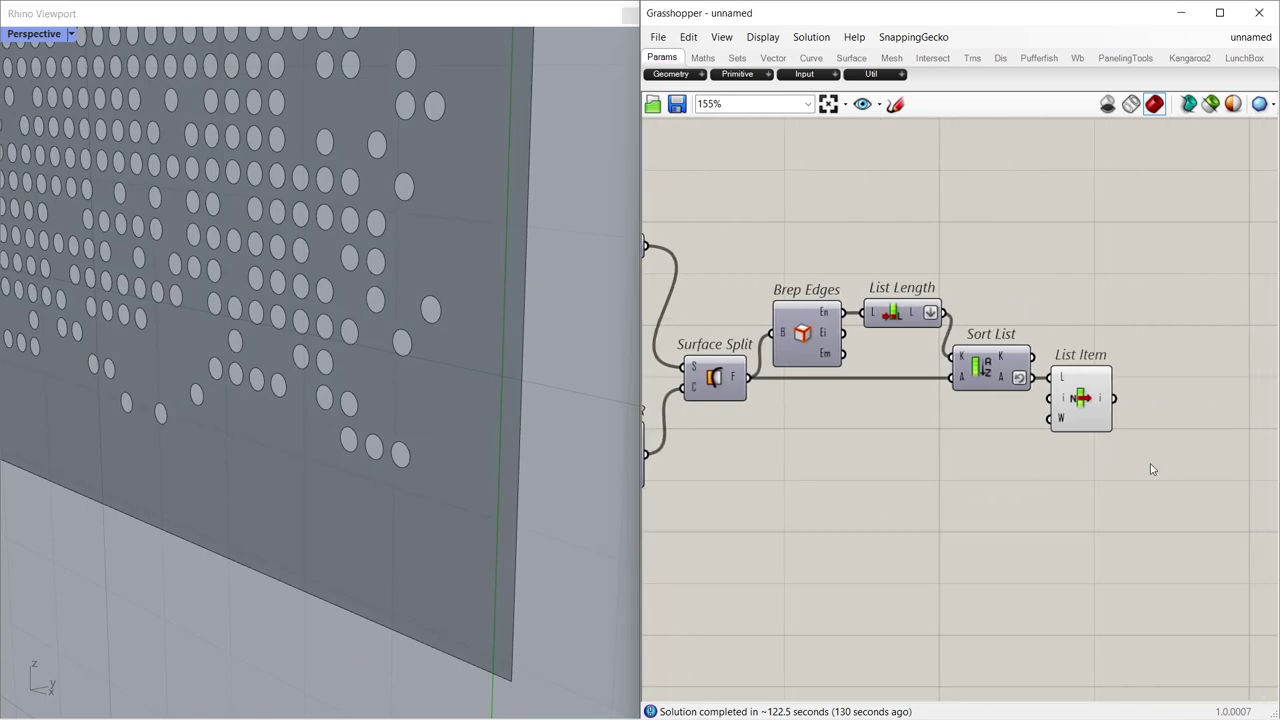
pyautogui.doubleClick(1158, 467)
pyautogui.write('extr')
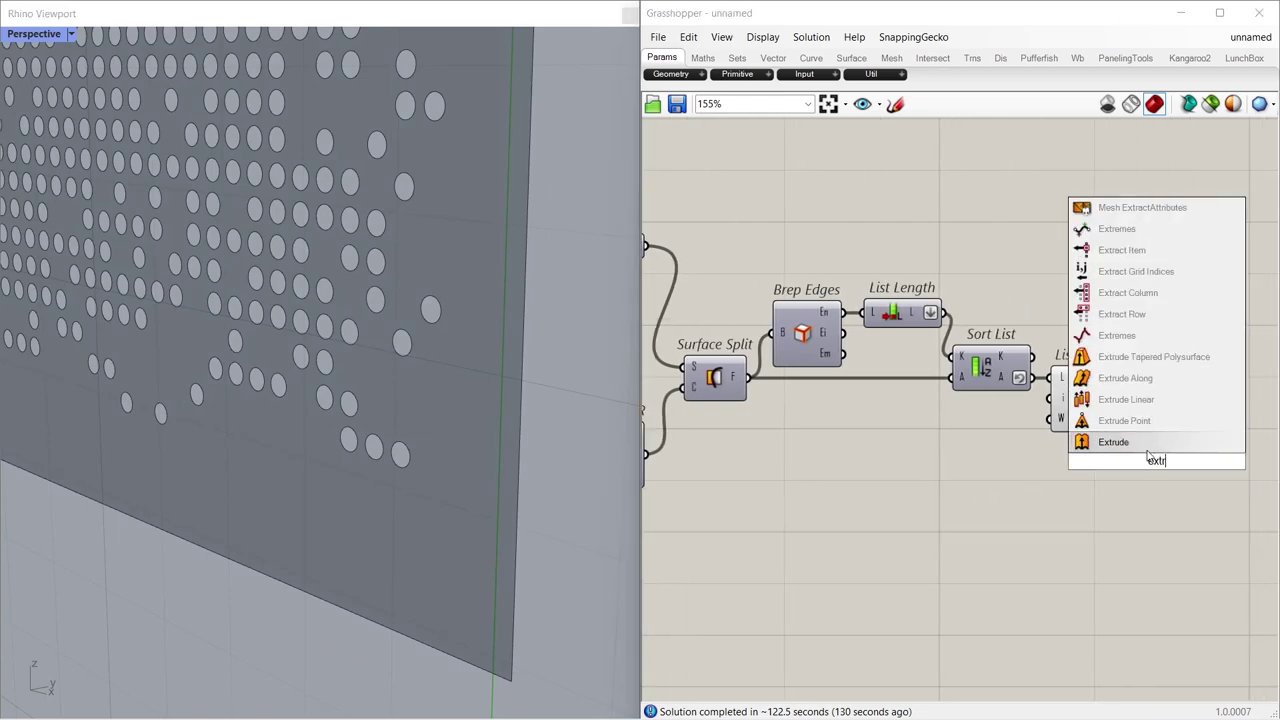
pyautogui.click(1148, 448)
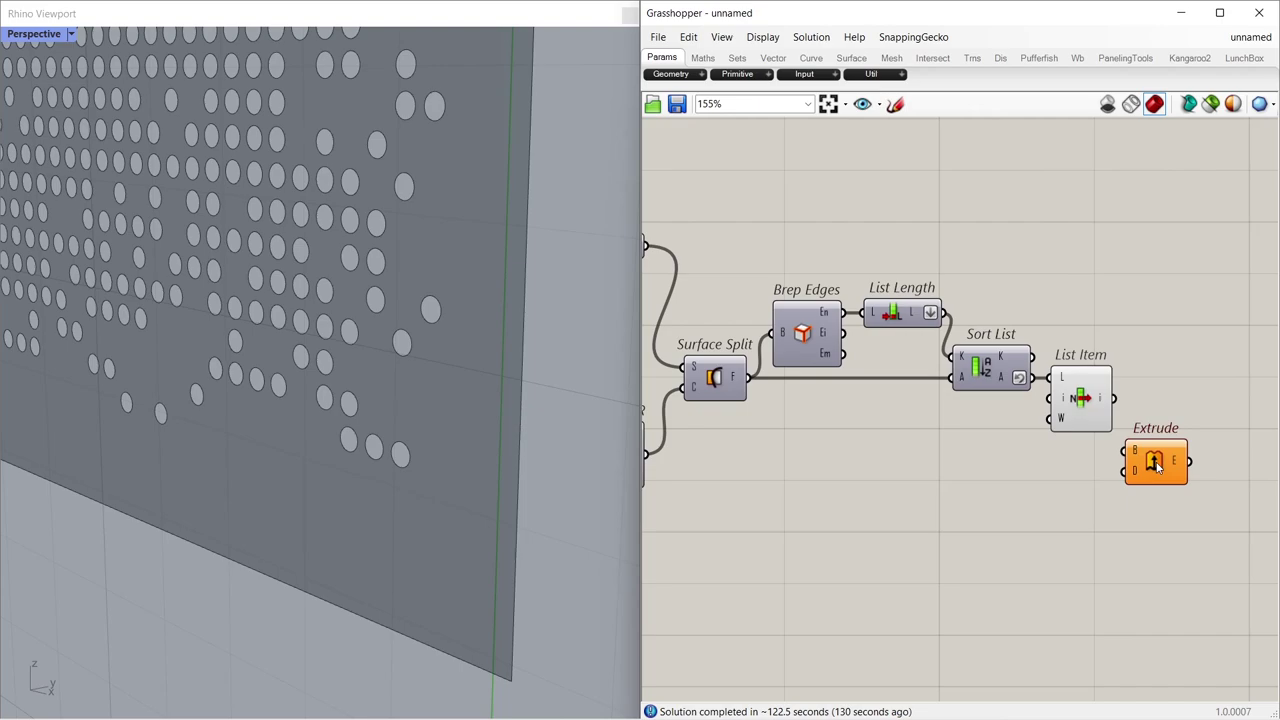
# - Add a Reverse vector component and a Unit Y component, and feed Unit Y into Reverse
pyautogui.doubleClick(1079, 475)
pyautogui.write('rev')
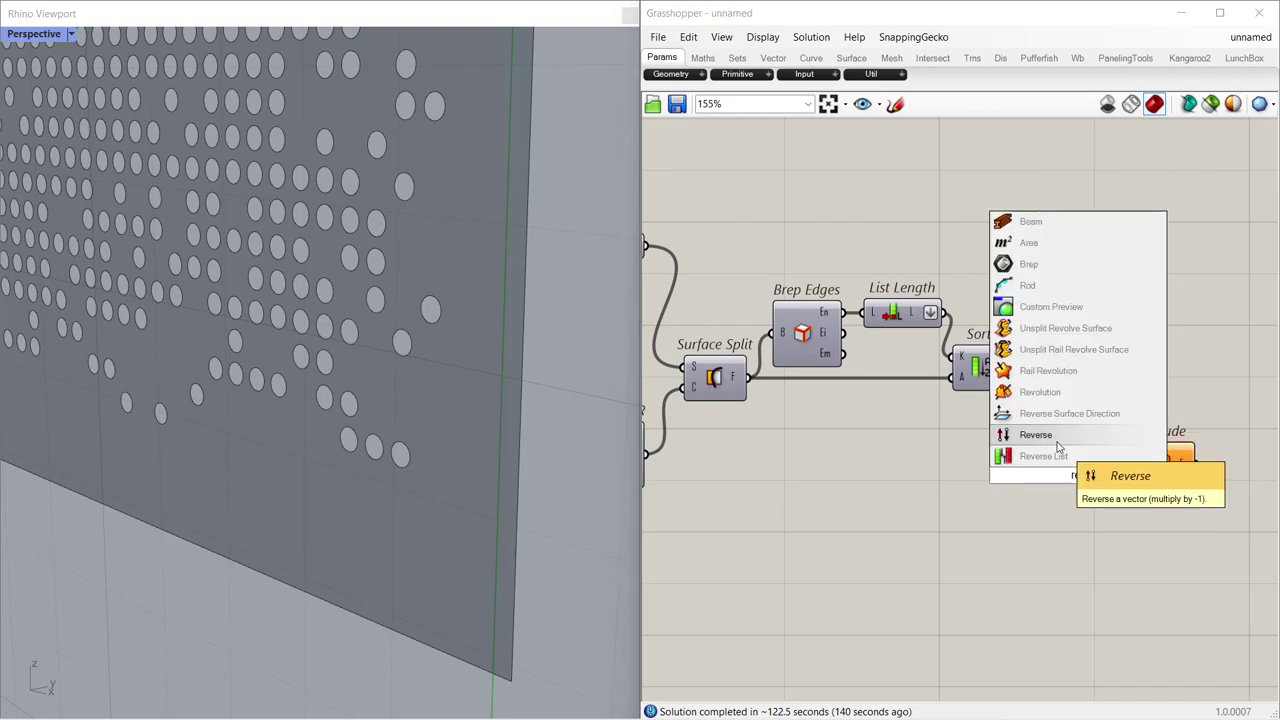
pyautogui.click(1060, 450)
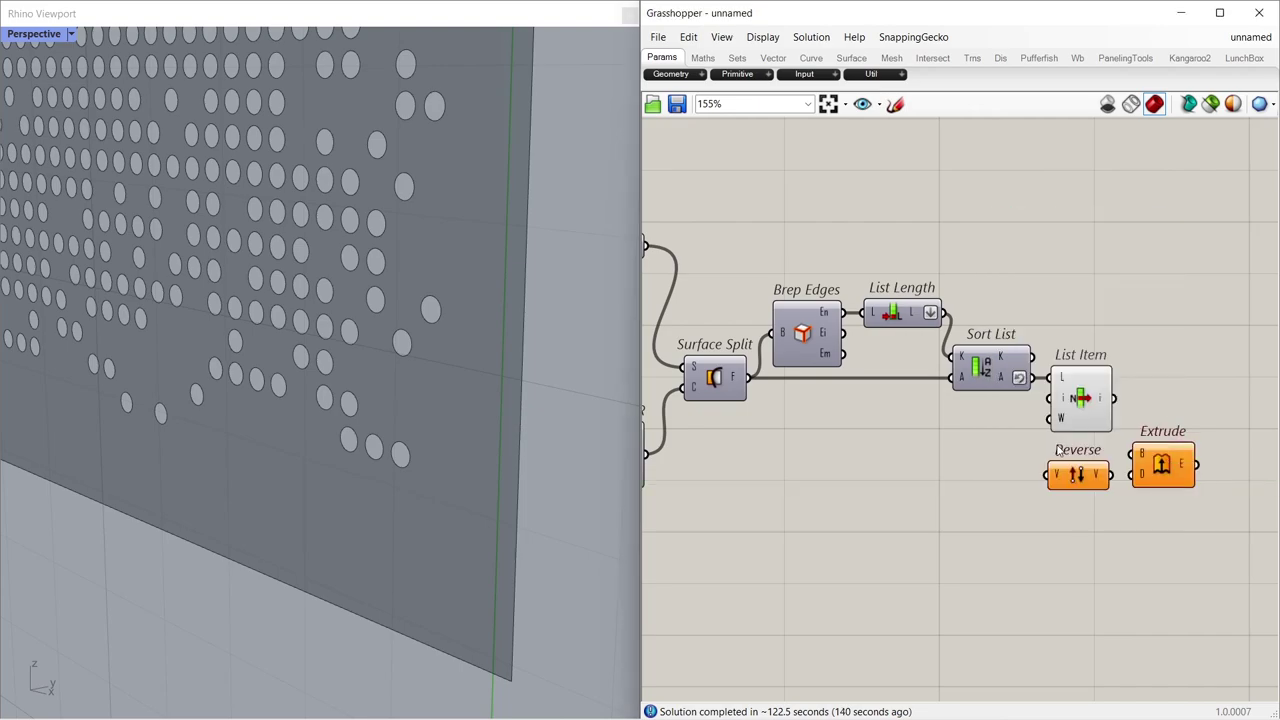
pyautogui.doubleClick(1000, 481)
pyautogui.write('uy')
pyautogui.click(998, 458)
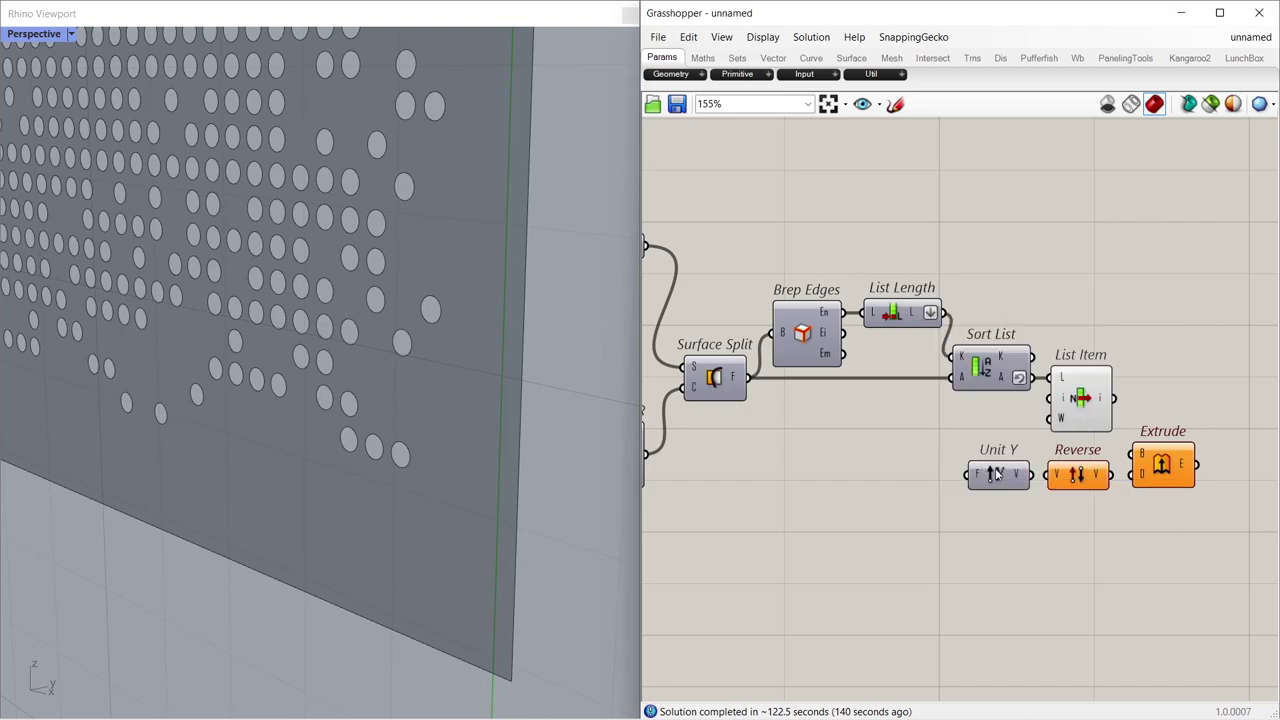
pyautogui.moveTo(1031, 474); pyautogui.dragTo(1048, 474)
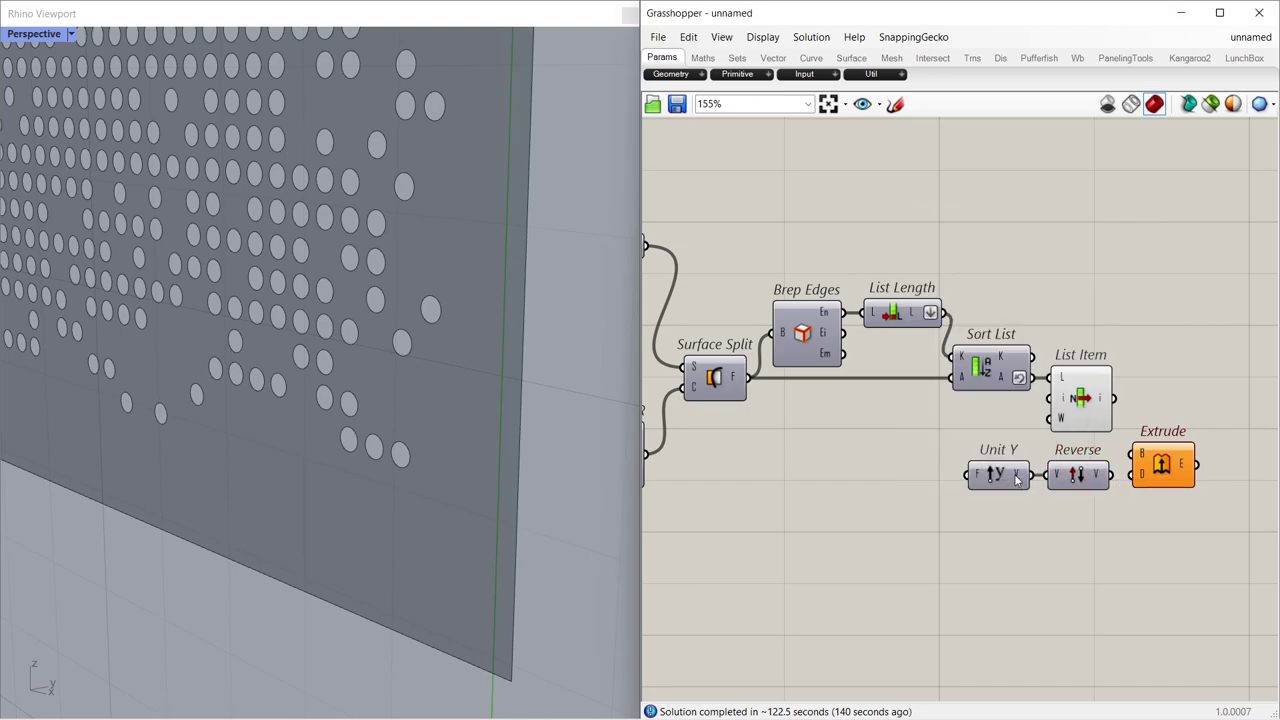
# - Add a number slider set to 0.04 and connect it to the Unit Y factor
pyautogui.doubleClick(879, 485)
pyautogui.write('9')
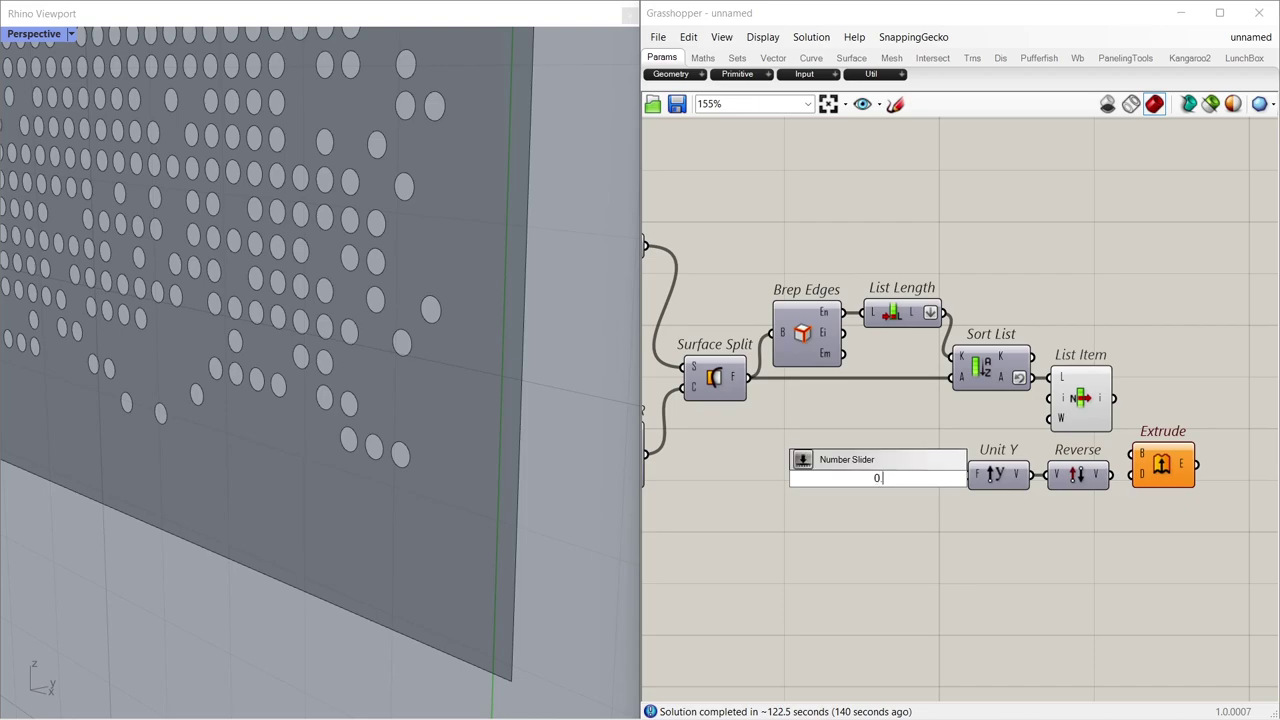
pyautogui.press('Return')
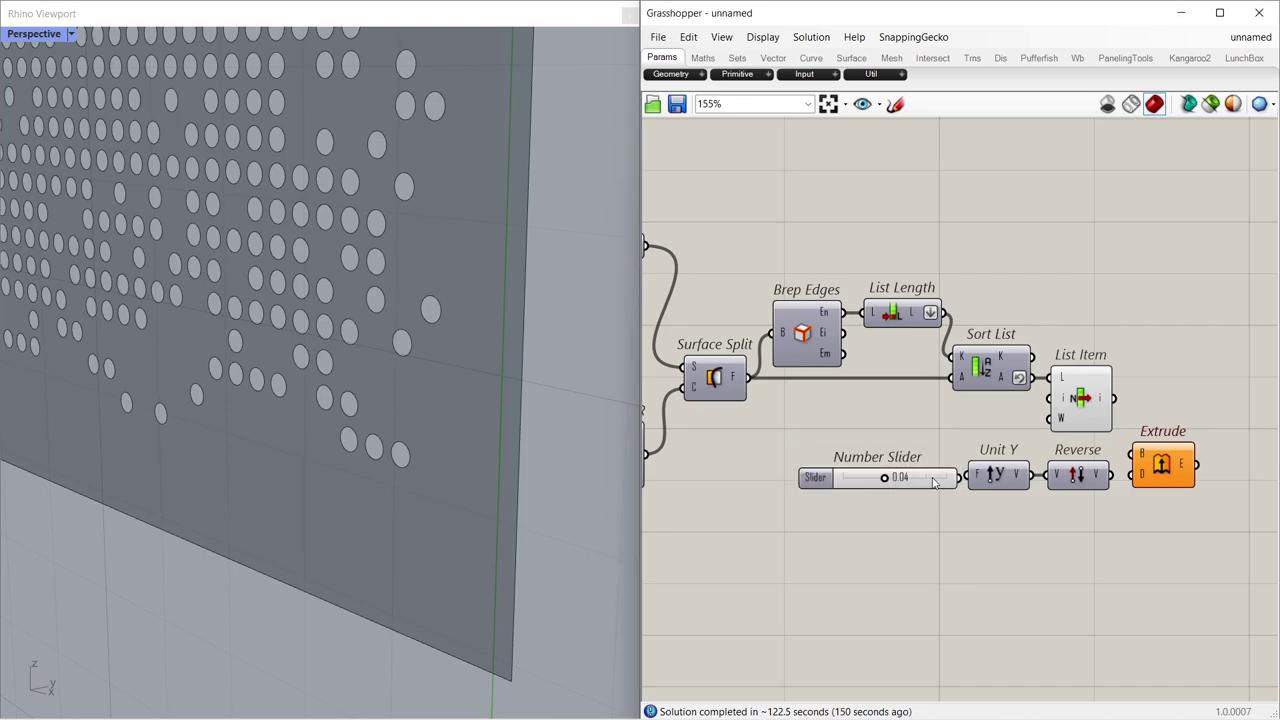
pyautogui.moveTo(933, 476)
pyautogui.mouseDown()
pyautogui.moveTo(966, 476)
pyautogui.moveTo(927, 477)
pyautogui.mouseUp()
# - Connect the reversed vector to Extrude's direction input and the List Item output to its base input
pyautogui.click(1074, 519)
pyautogui.moveTo(1112, 479); pyautogui.dragTo(1132, 477)
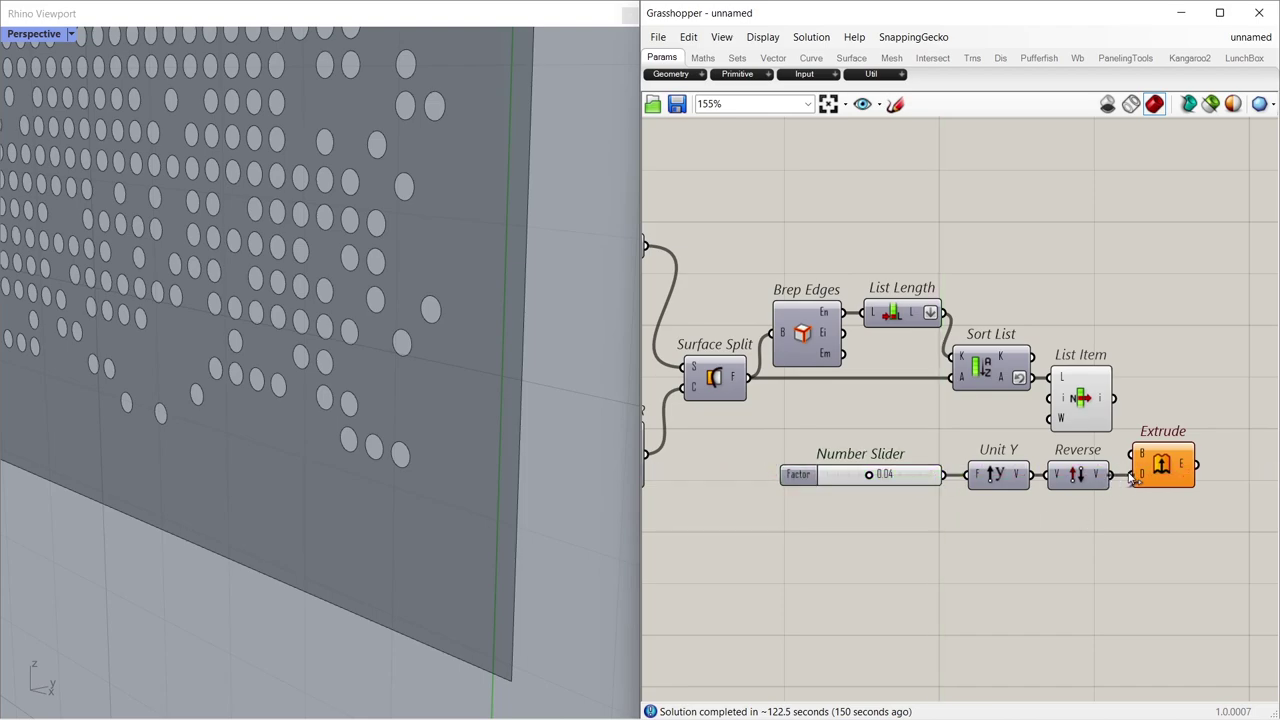
pyautogui.moveTo(1116, 406); pyautogui.dragTo(1133, 455)
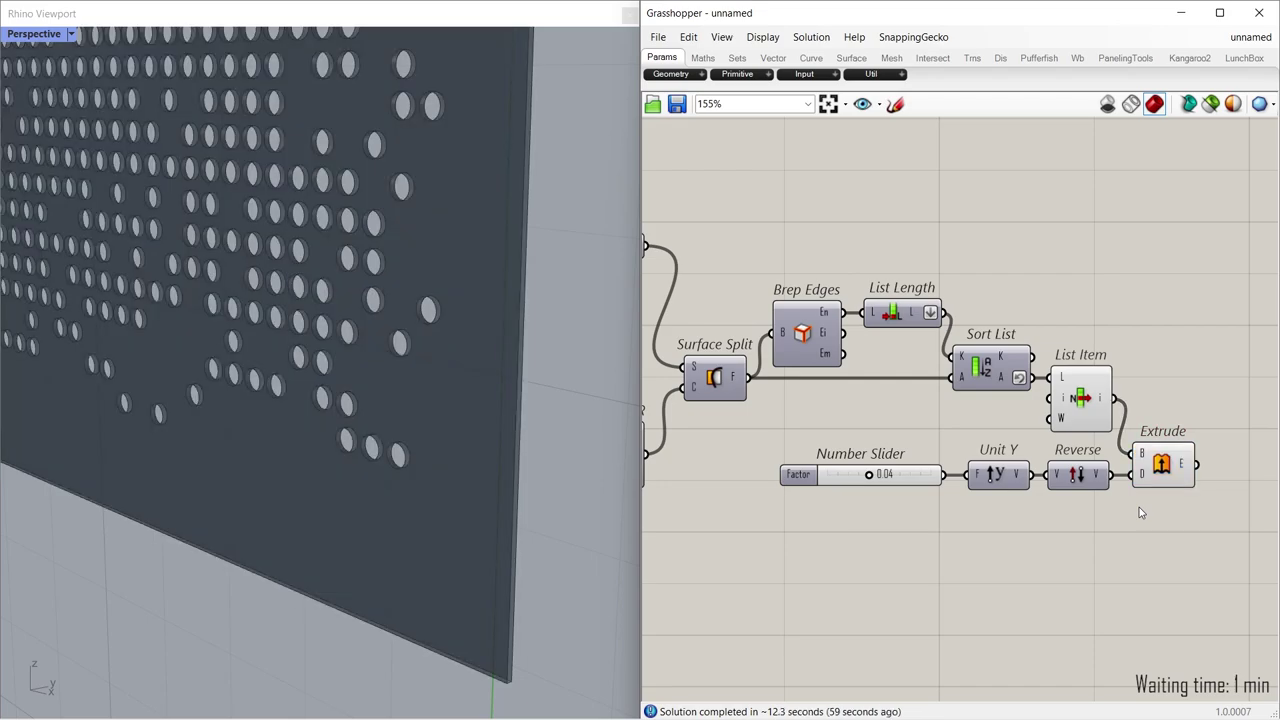
# - Turn off the preview of the List Item that feeds Extrude
pyautogui.click(1083, 404)
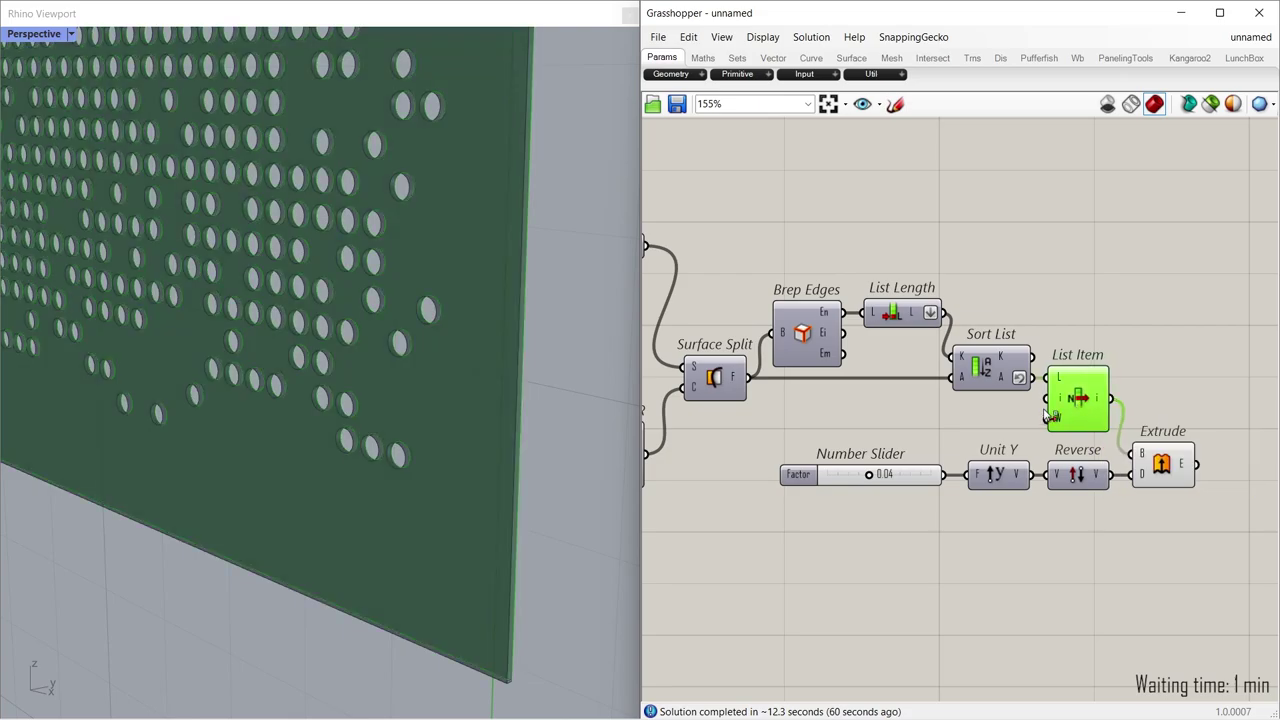
pyautogui.click(1045, 420)
pyautogui.click(1162, 466)
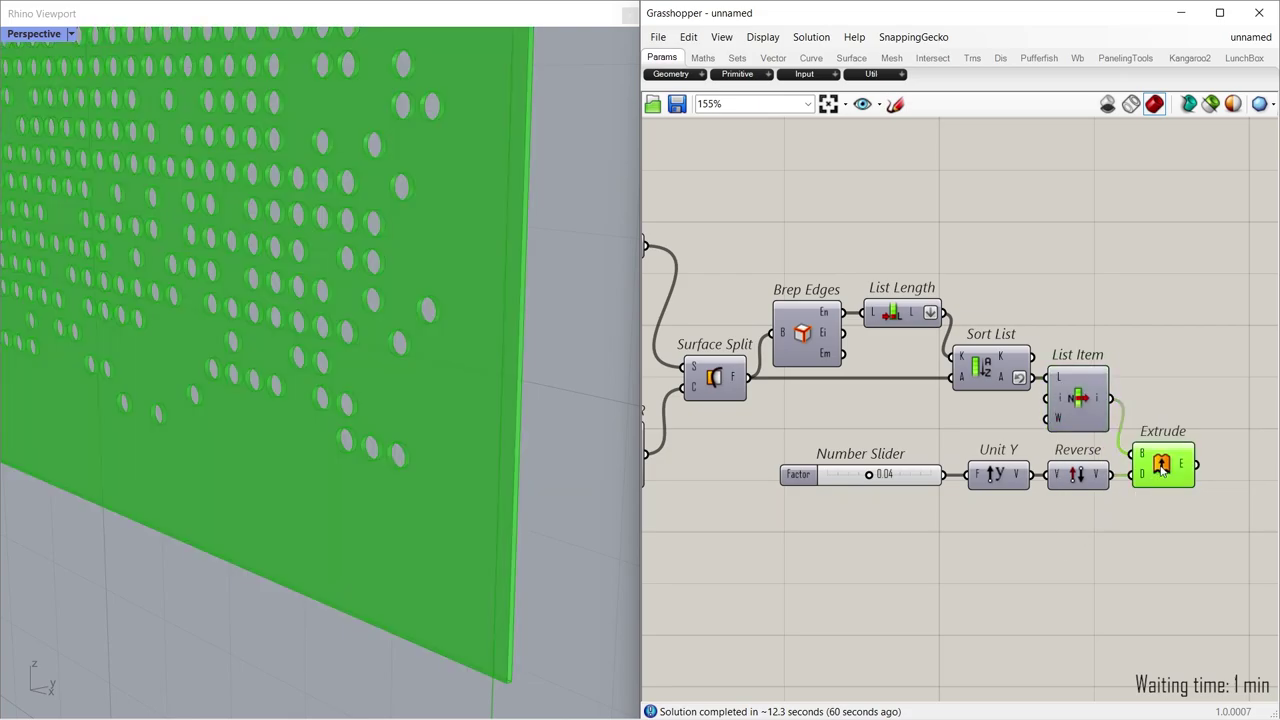
pyautogui.click(1047, 545)
pyautogui.click(1160, 466)
pyautogui.middleClick(1162, 463)
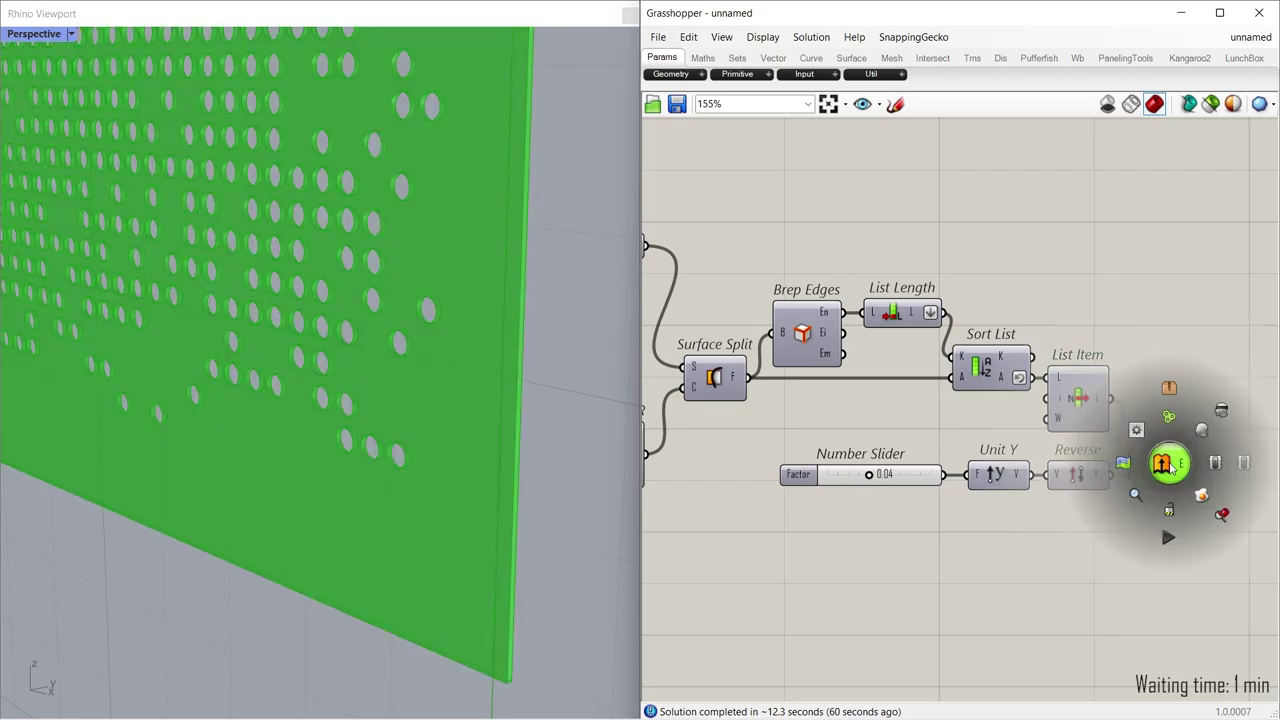
pyautogui.click(1204, 536)
pyautogui.click(1203, 543)
# - Set the construction plane of the Perspective viewport to World Top
pyautogui.keyDown('shift'); pyautogui.moveTo(349, 497); pyautogui.dragTo(221, 460, button='right'); pyautogui.keyUp('shift')
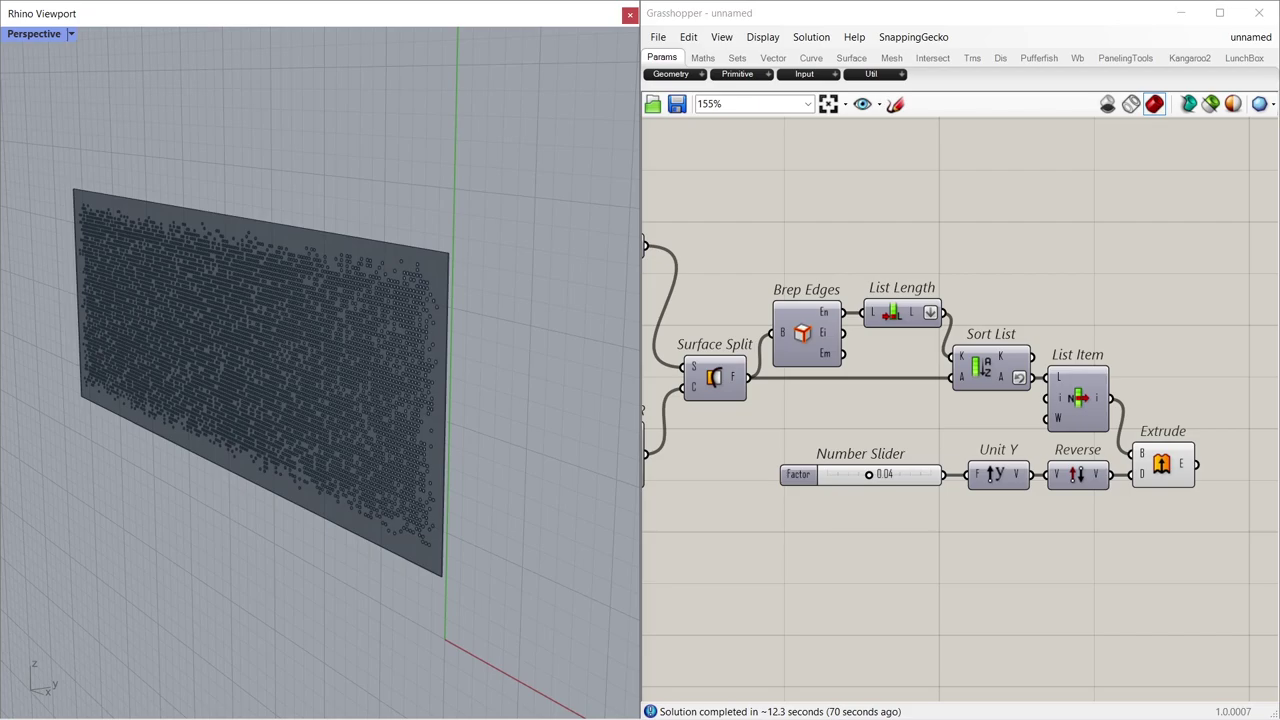
pyautogui.write('CPlane')
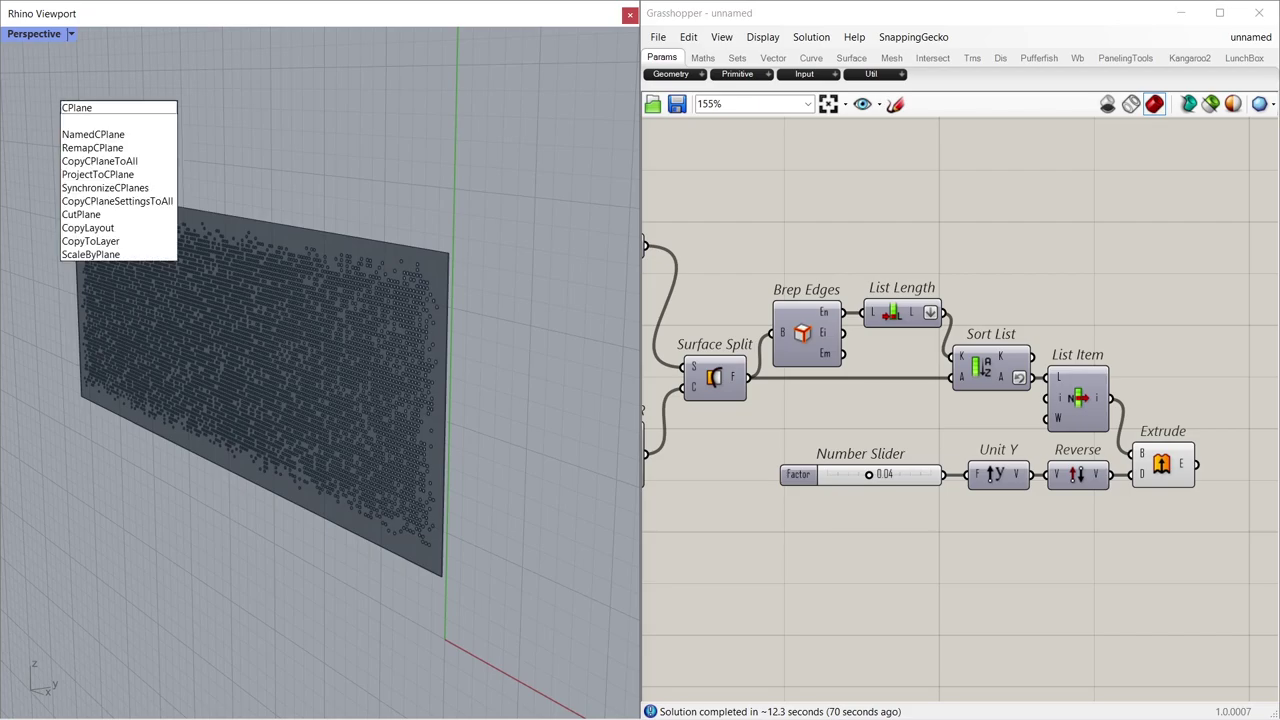
pyautogui.click(100, 108)
pyautogui.write('w')
pyautogui.press('Return')
pyautogui.write('t')
pyautogui.press('Return')
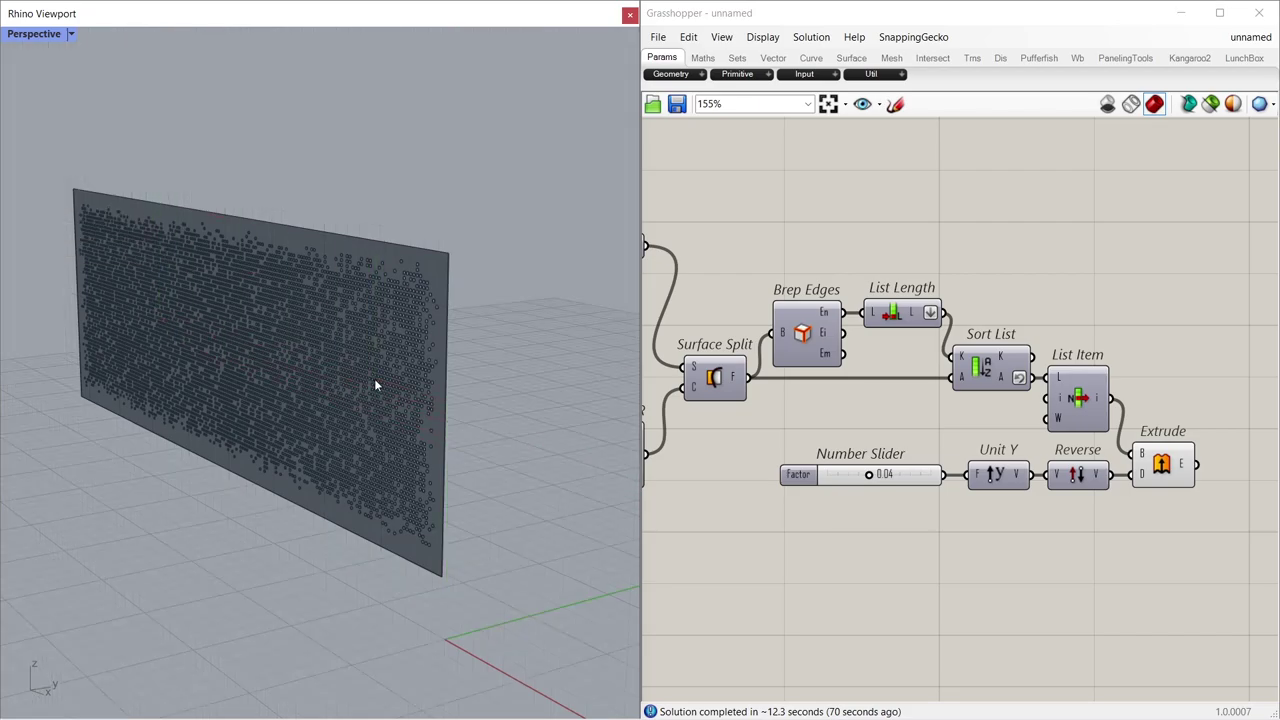
pyautogui.scroll(-2, 409, 413)
pyautogui.moveTo(359, 415); pyautogui.dragTo(503, 423, button='right')
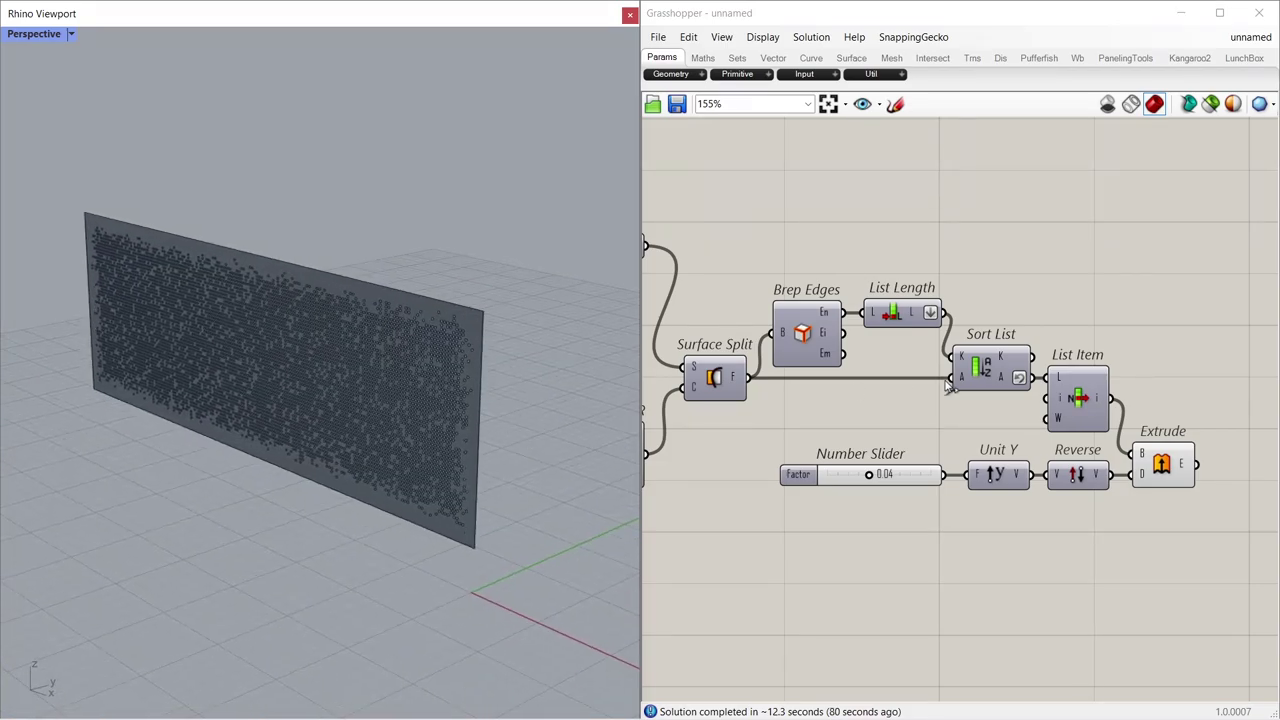
# - Bake the remaining building faces from the Cull Index component
pyautogui.scroll(-6, 948, 388)
pyautogui.scroll(2, 677, 403)
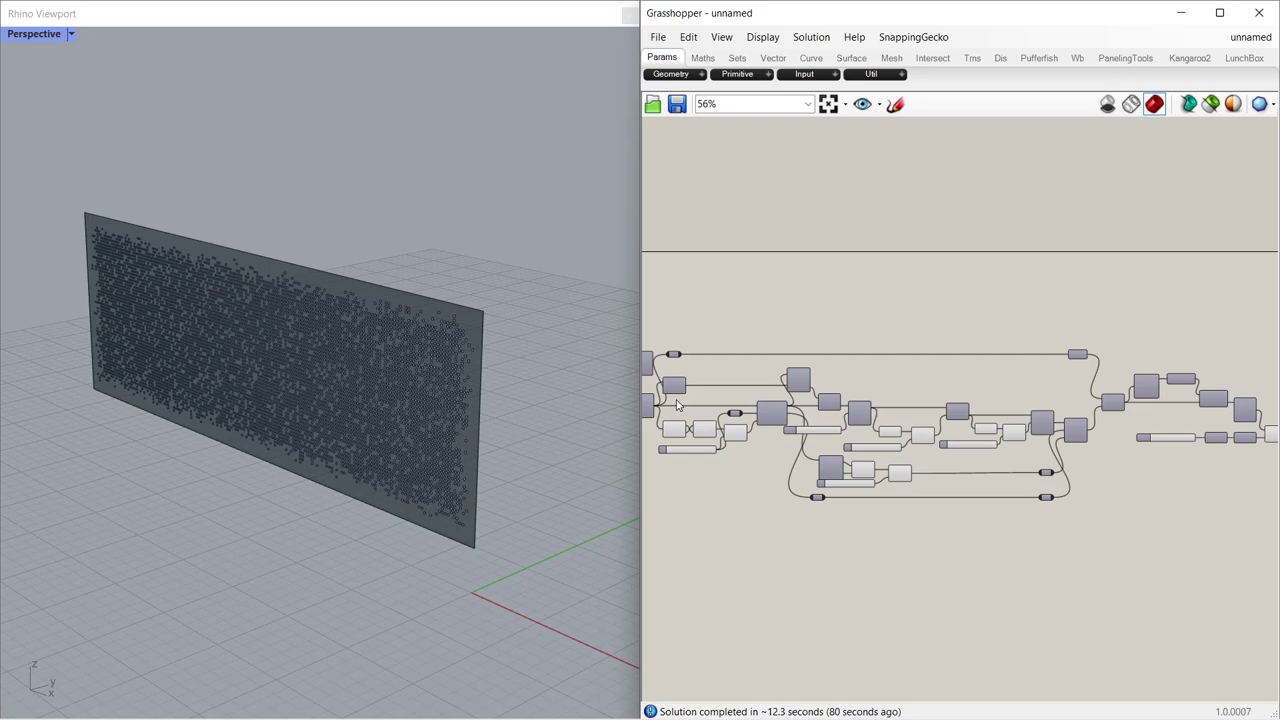
pyautogui.scroll(3, 933, 355)
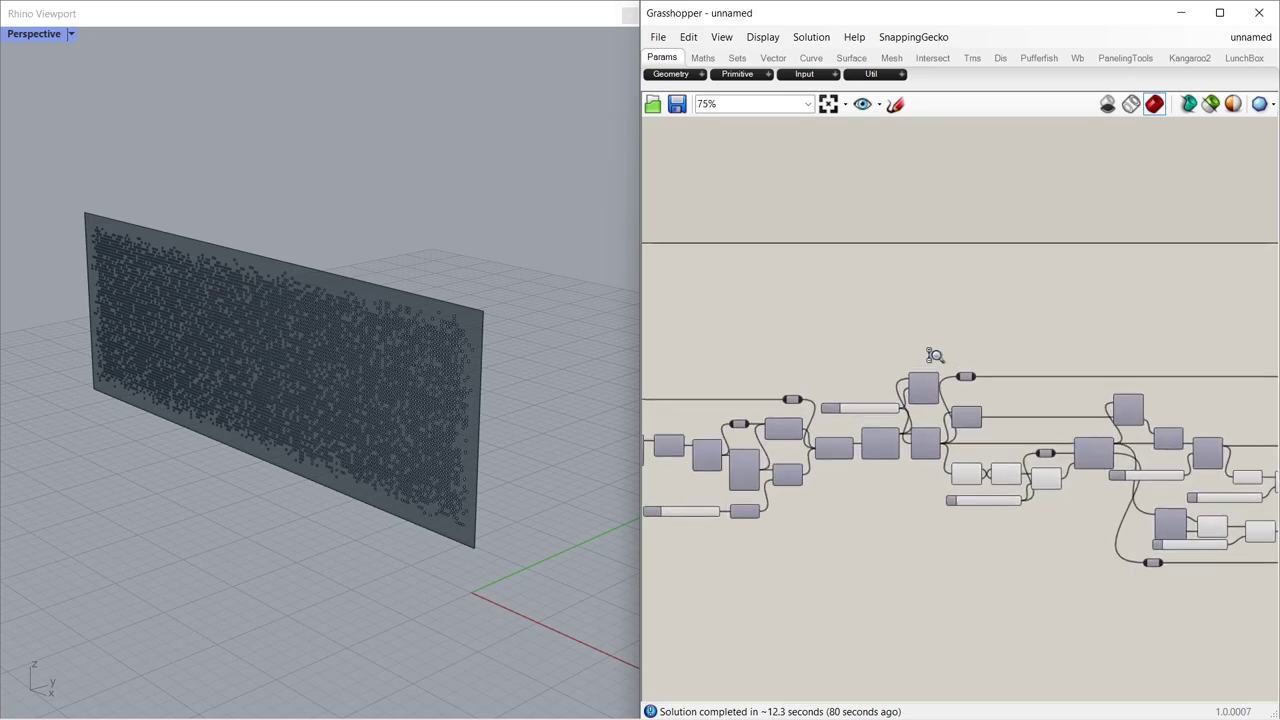
pyautogui.scroll(6, 933, 355)
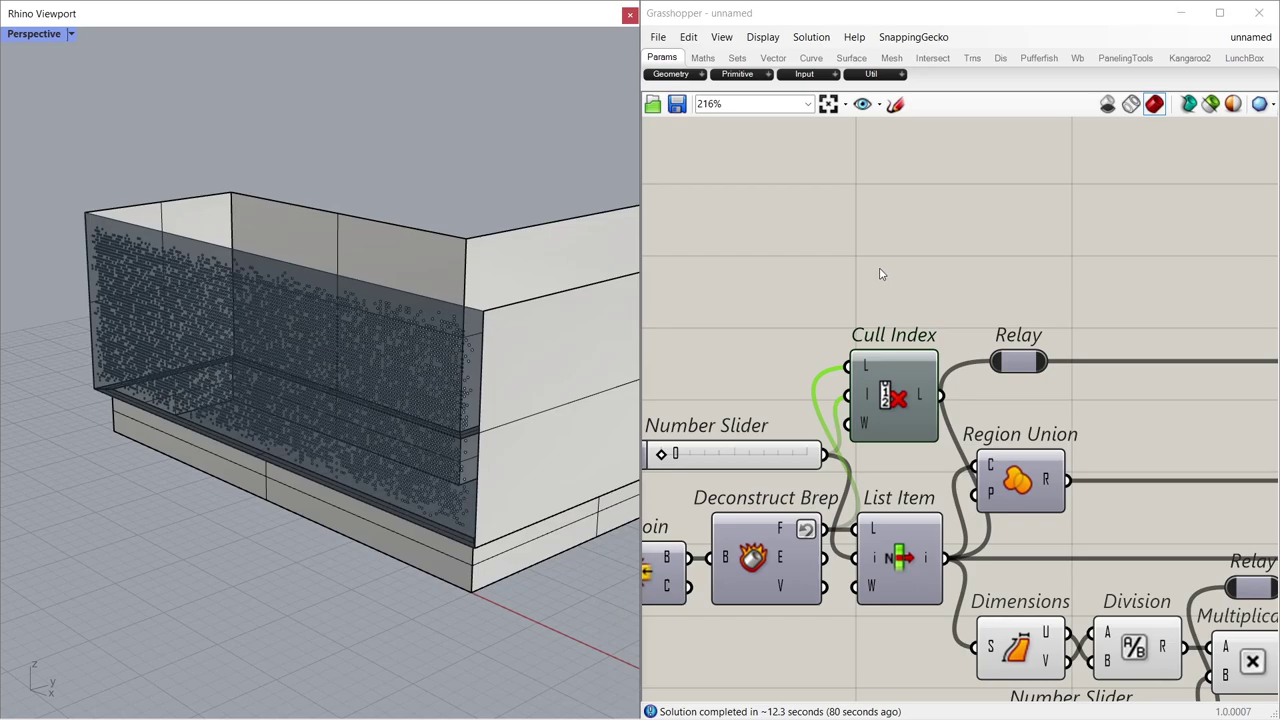
pyautogui.click(879, 271)
# - Bake the perforated panel from the Extrude component
pyautogui.scroll(-6, 1068, 386)
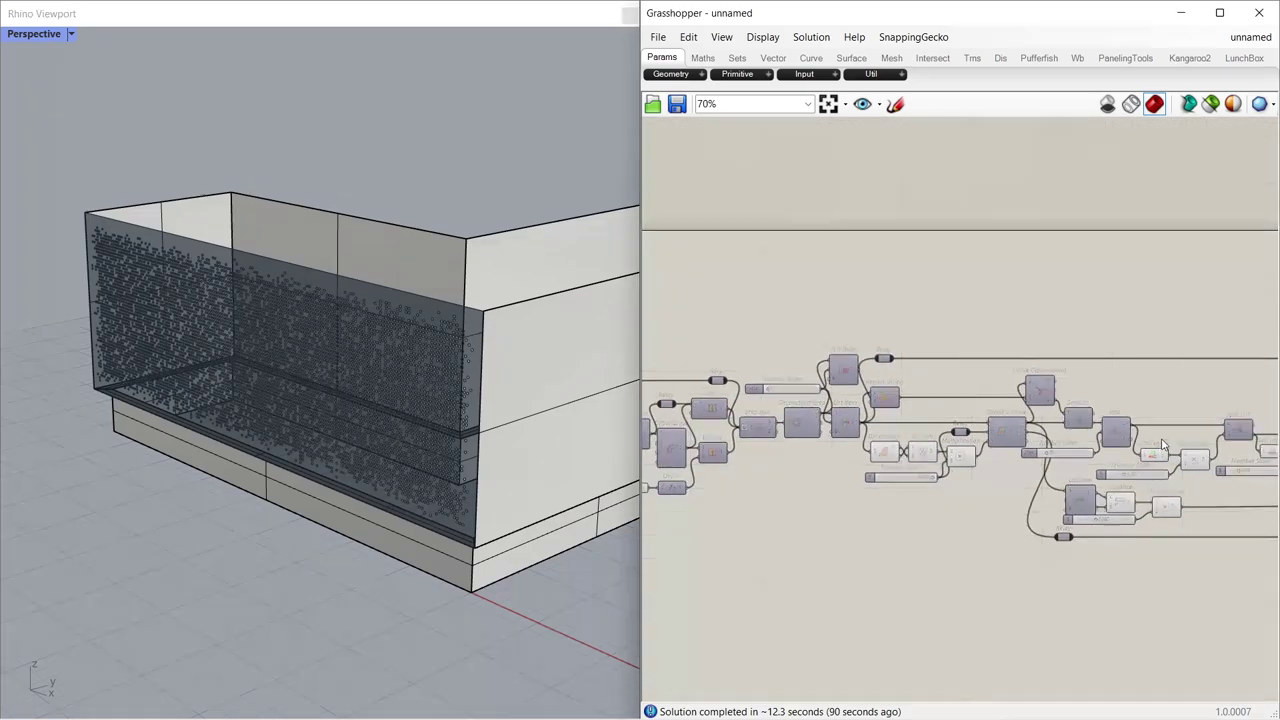
pyautogui.moveTo(1168, 417); pyautogui.dragTo(912, 426, button='right')
pyautogui.moveTo(1054, 421); pyautogui.dragTo(967, 425, button='right')
pyautogui.scroll(7, 987, 462)
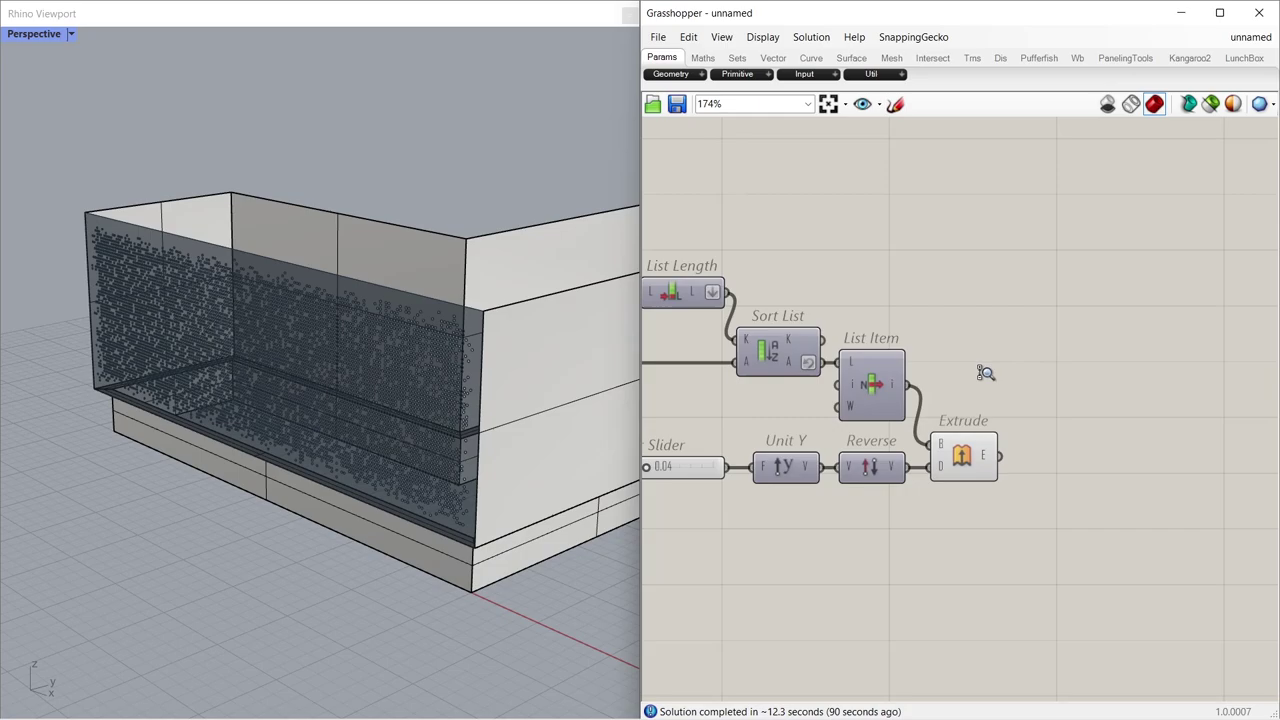
pyautogui.click(965, 452)
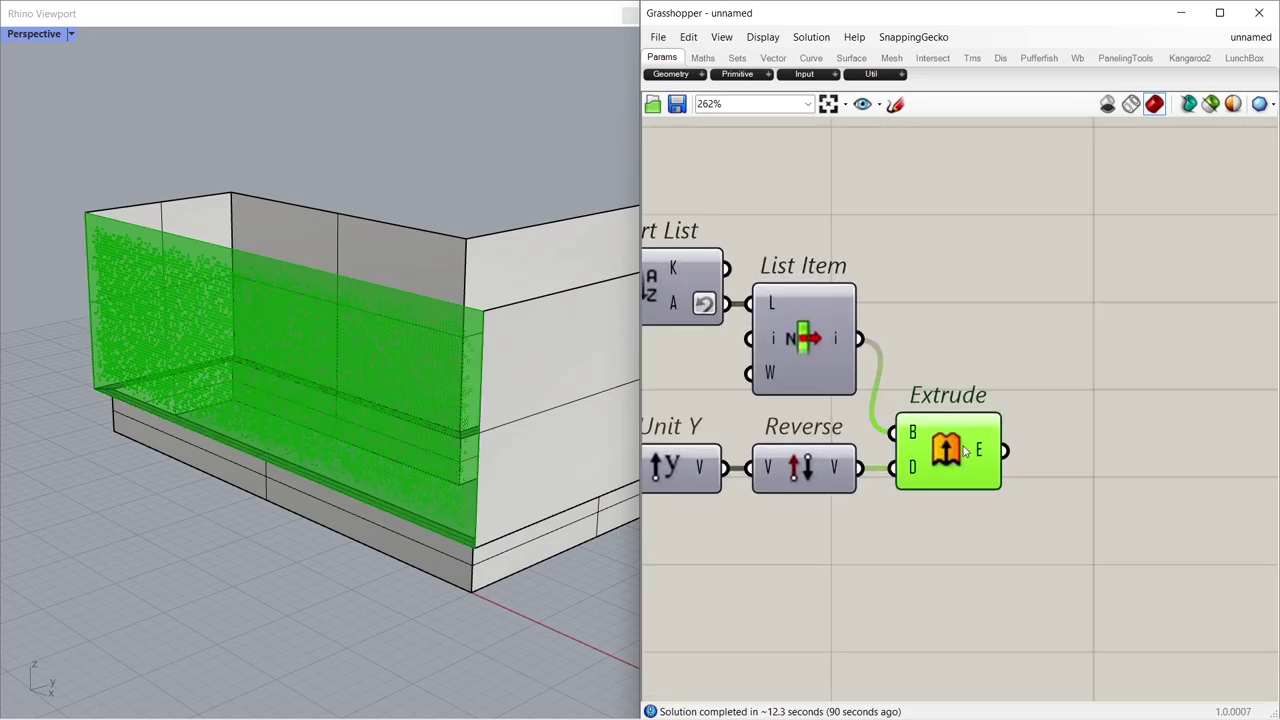
pyautogui.middleClick(950, 368)
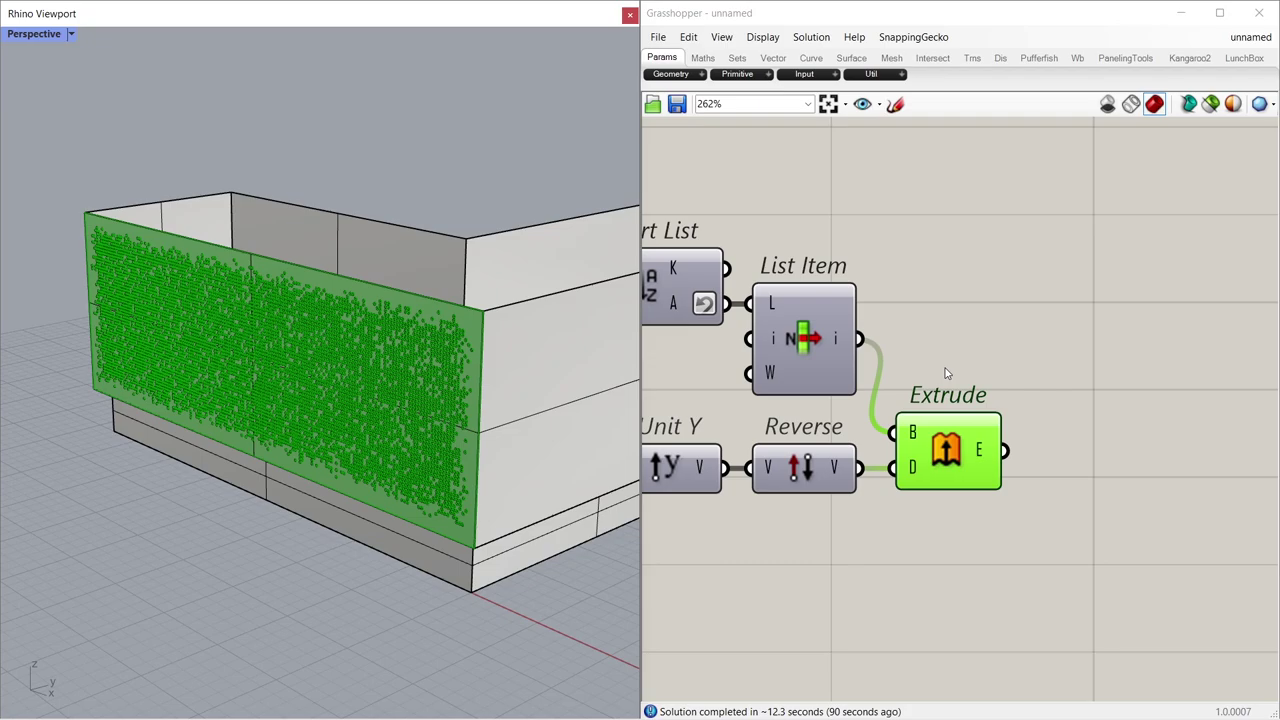
pyautogui.click(987, 342)
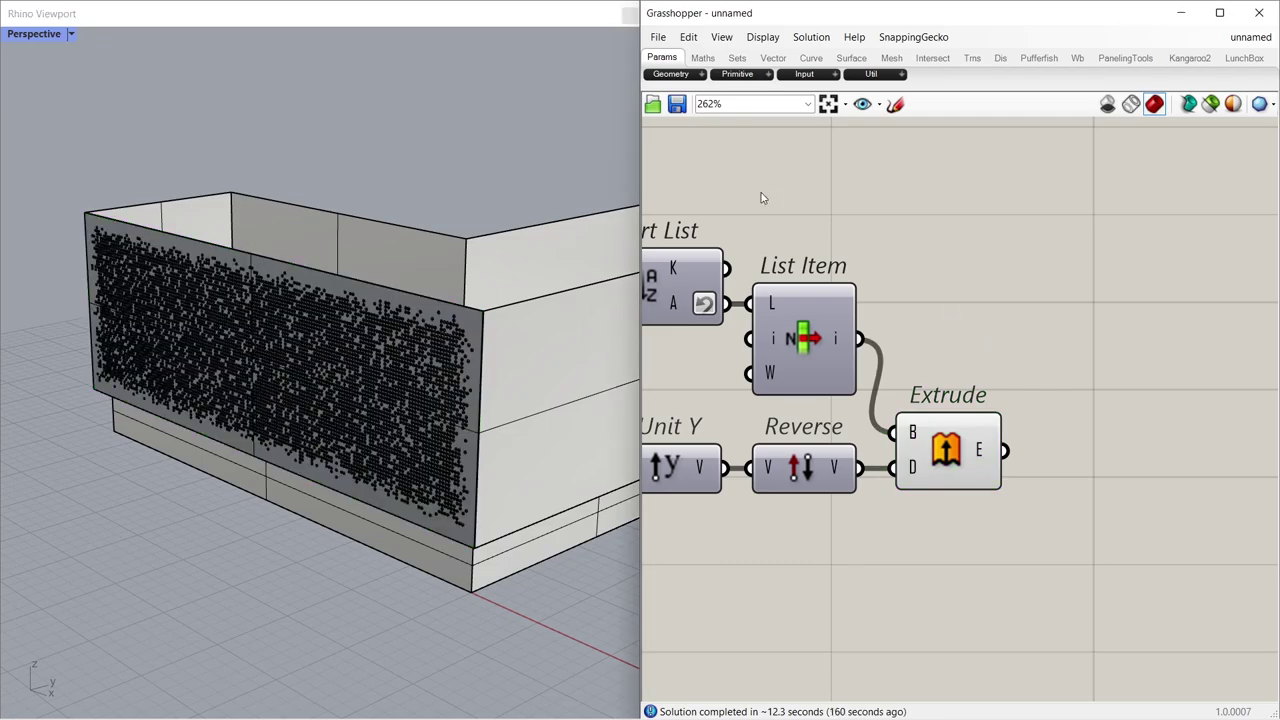
# - Save the definition as BPA ARCHITECTURE - FACADE and close the Grasshopper window
pyautogui.click(677, 106)
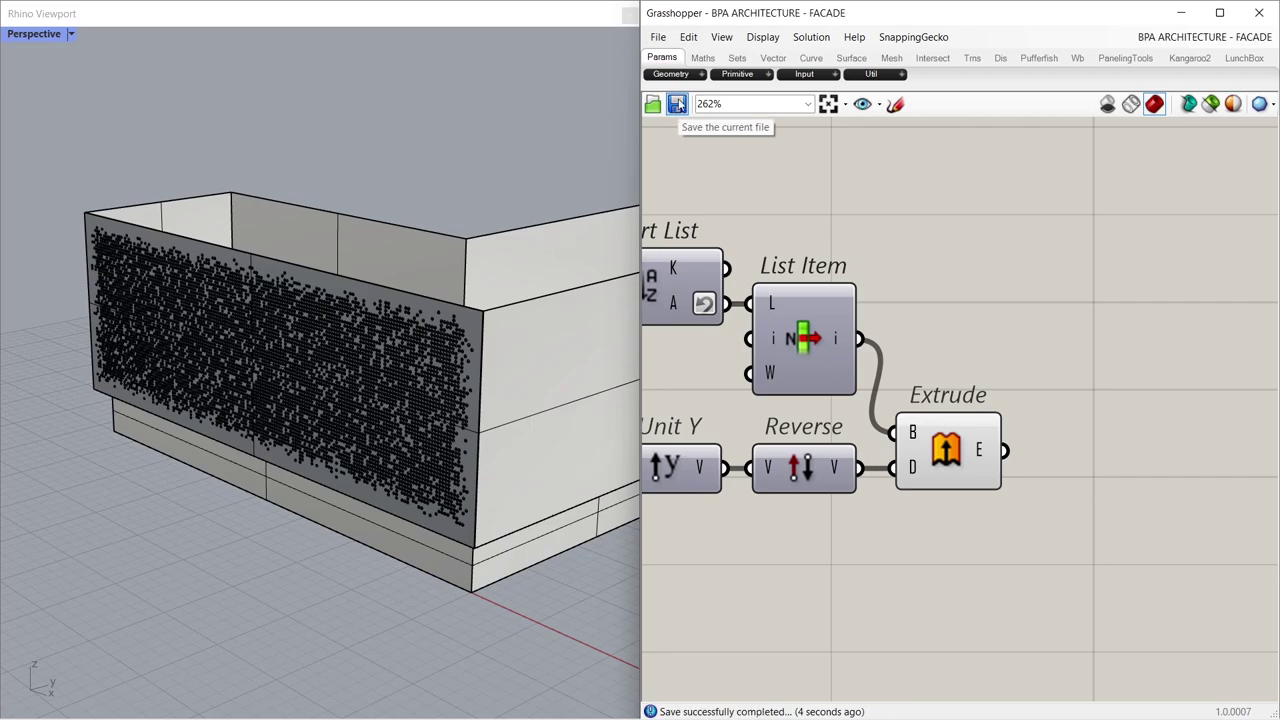
pyautogui.click(1260, 13)
# - Switch the Perspective viewport to Arctic display mode and view the building from several sides
pyautogui.click(72, 33)
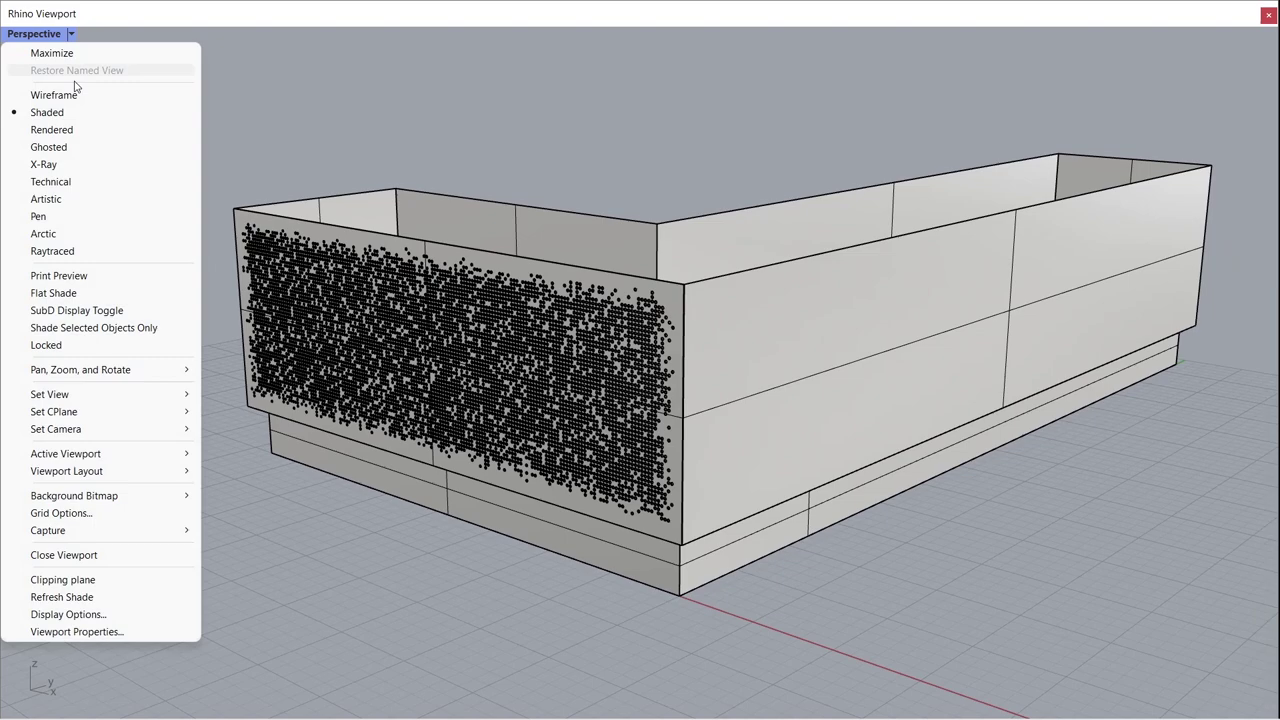
pyautogui.click(80, 233)
pyautogui.moveTo(190, 282); pyautogui.dragTo(380, 337, button='right')
pyautogui.scroll(5, 565, 420)
pyautogui.scroll(-4, 566, 425)
pyautogui.moveTo(566, 425); pyautogui.dragTo(389, 429, button='right')
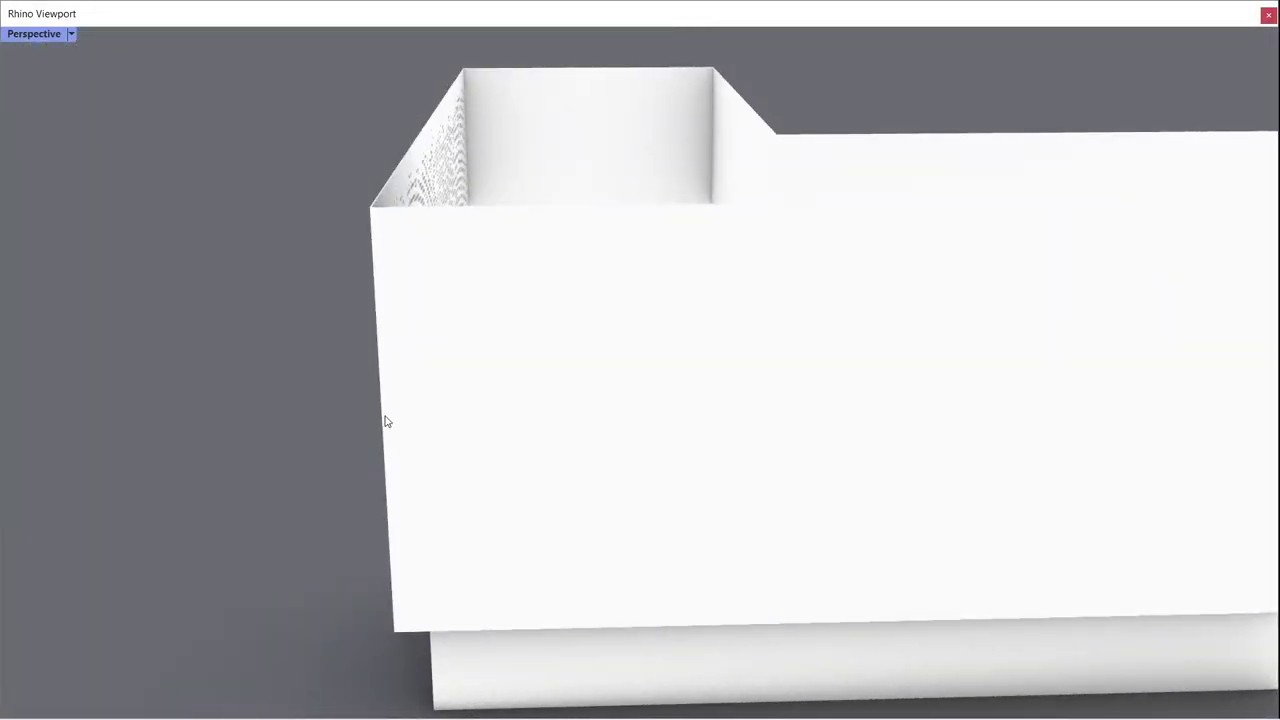
pyautogui.scroll(-5, 457, 394)
# - Isolate the perforated facade panel from the rest of the building
pyautogui.click(461, 370)
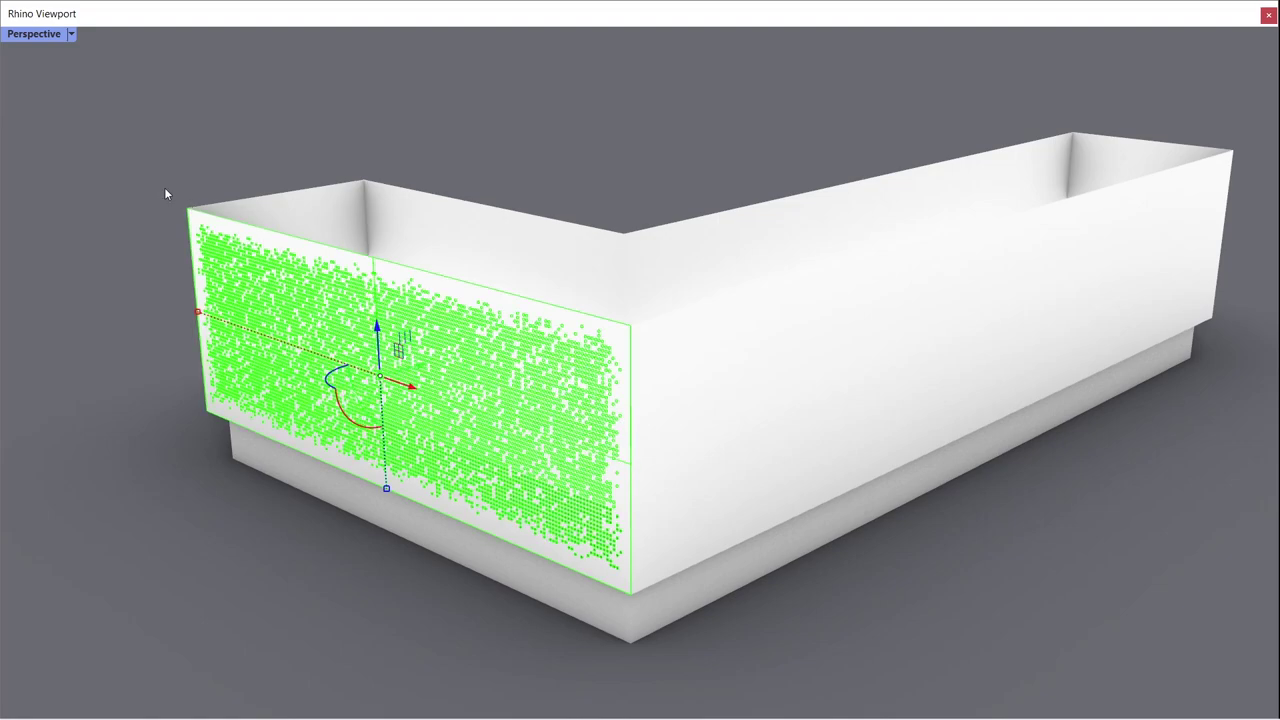
pyautogui.write('isolate')
pyautogui.press('Return')
pyautogui.click(135, 366)
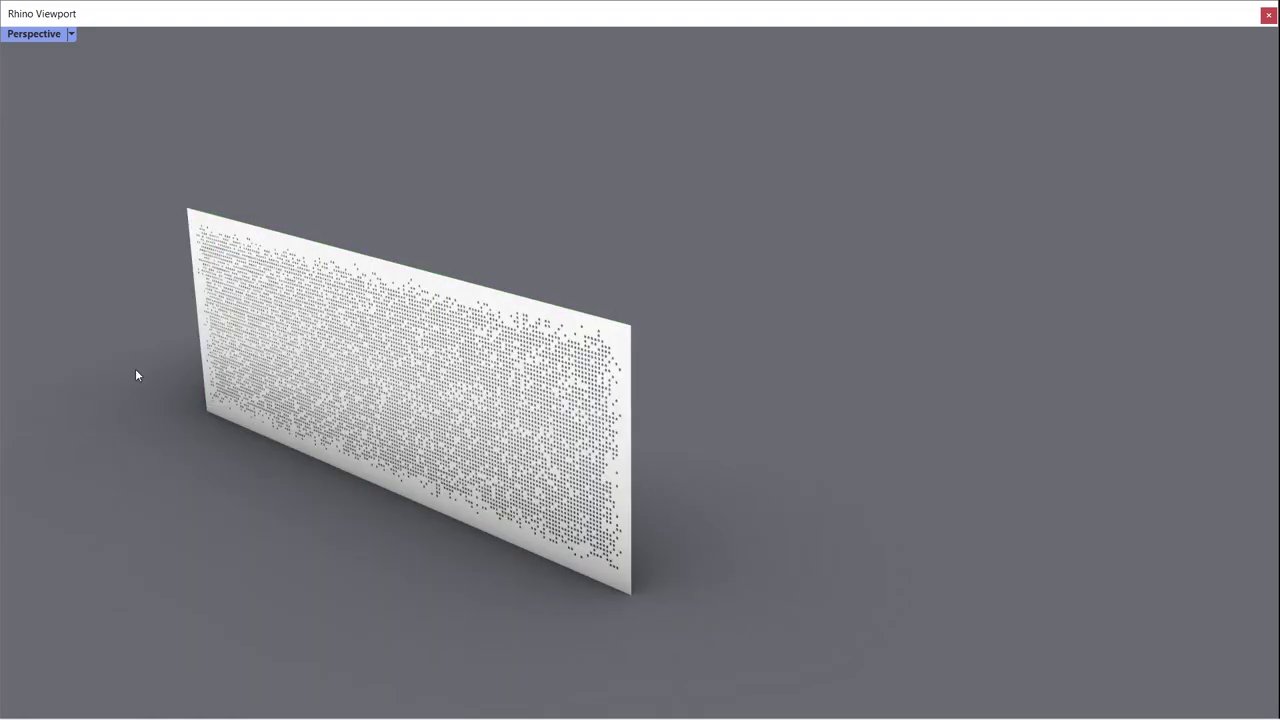
# - Examine the isolated panel from the front and at an angle, then its circular holes and thickness up close
pyautogui.moveTo(204, 400); pyautogui.dragTo(304, 364, button='right')
pyautogui.scroll(3, 325, 375)
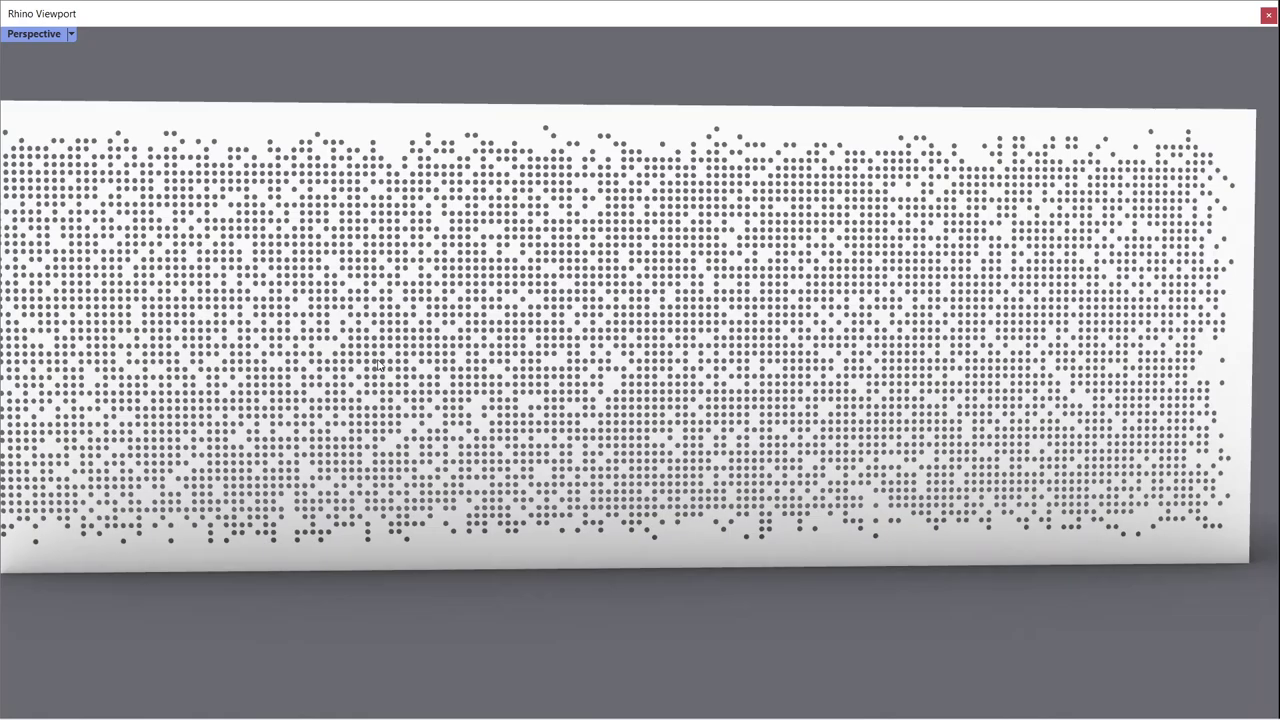
pyautogui.moveTo(387, 360); pyautogui.dragTo(340, 383, button='right')
pyautogui.scroll(-2, 390, 318)
pyautogui.moveTo(373, 375); pyautogui.dragTo(475, 372, button='right')
pyautogui.click(654, 357)
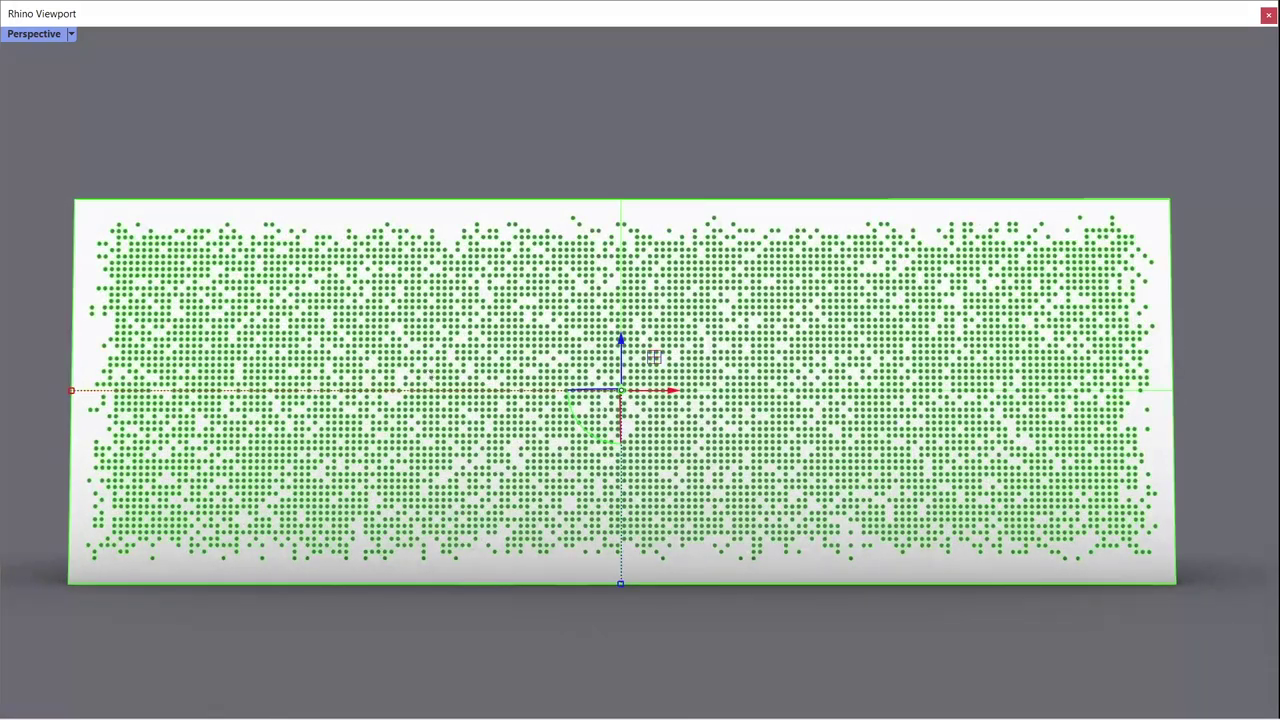
pyautogui.scroll(1, 424, 377)
pyautogui.click(479, 103)
pyautogui.moveTo(525, 195); pyautogui.dragTo(818, 272, button='right')
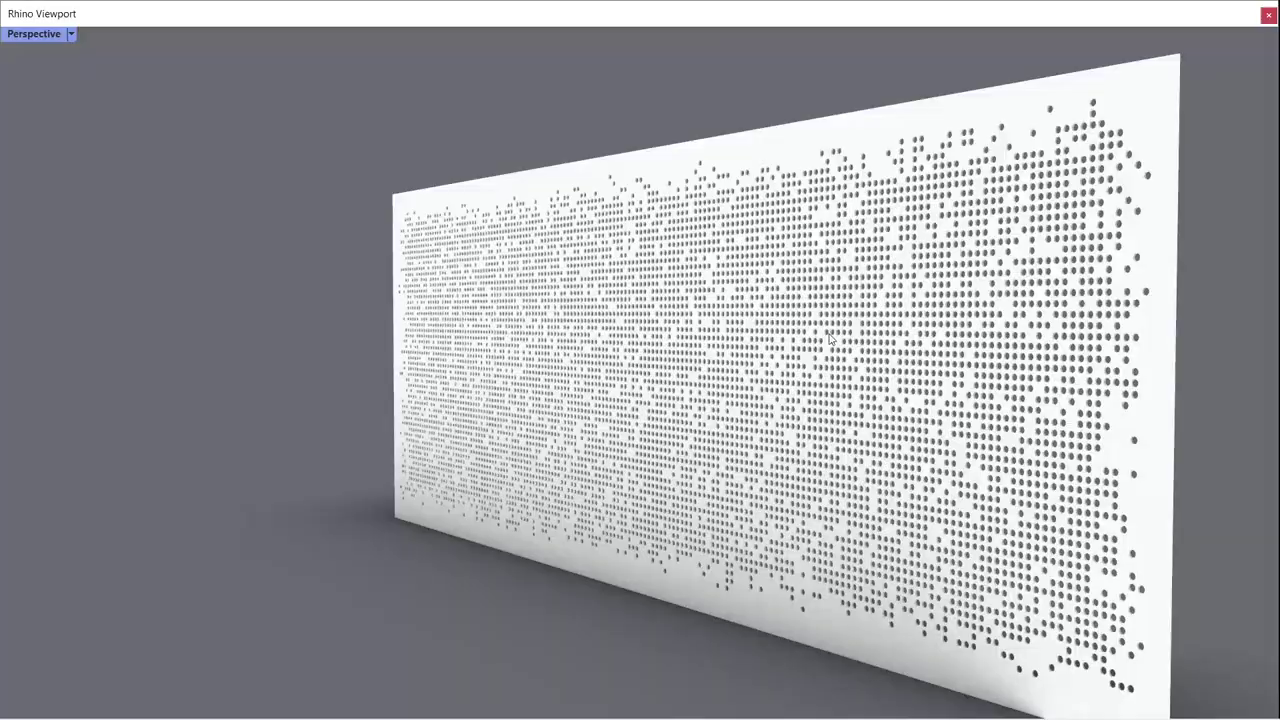
pyautogui.scroll(5, 818, 272)
pyautogui.scroll(7, 818, 265)
pyautogui.moveTo(671, 317); pyautogui.dragTo(620, 327, button='right')
pyautogui.scroll(8, 214, 318)
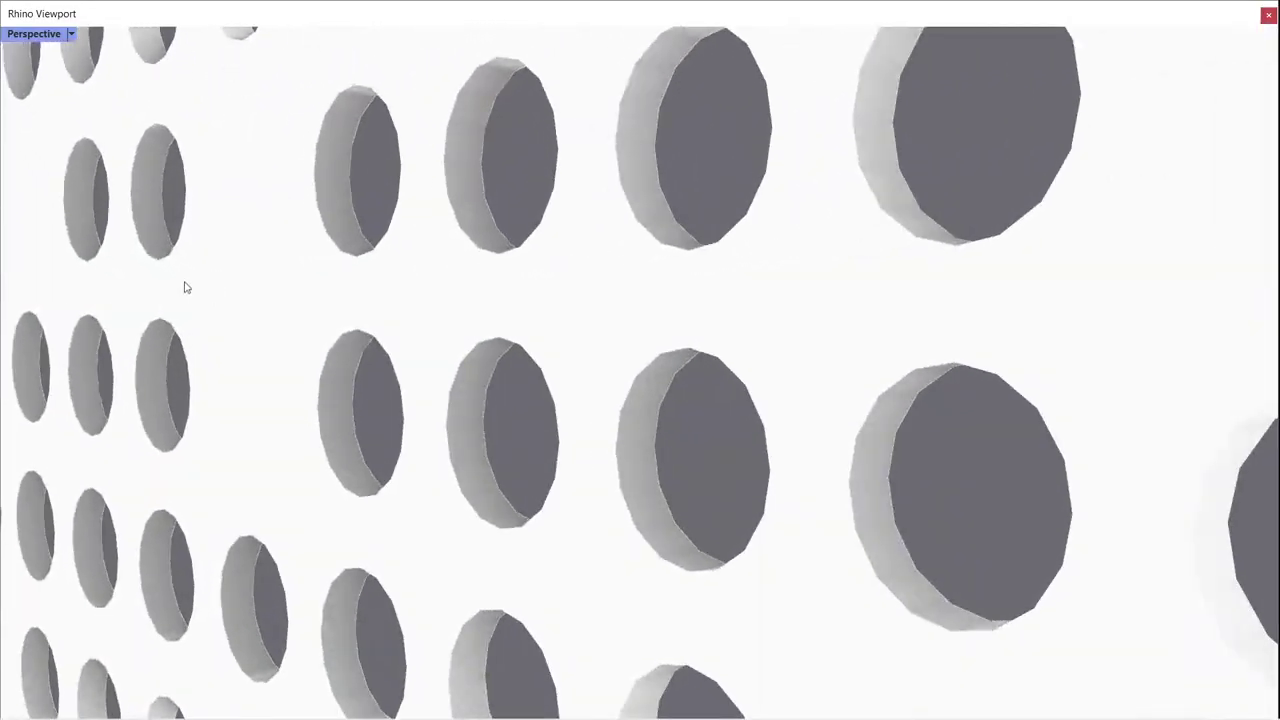
# - Switch the viewport from Perspective to the Front view to show the isolated facade panel in elevation
pyautogui.keyDown('shift'); pyautogui.moveTo(140, 266); pyautogui.dragTo(496, 267, button='right'); pyautogui.keyUp('shift')
pyautogui.moveTo(389, 251); pyautogui.dragTo(530, 304, button='right')
pyautogui.scroll(-3, 530, 305)
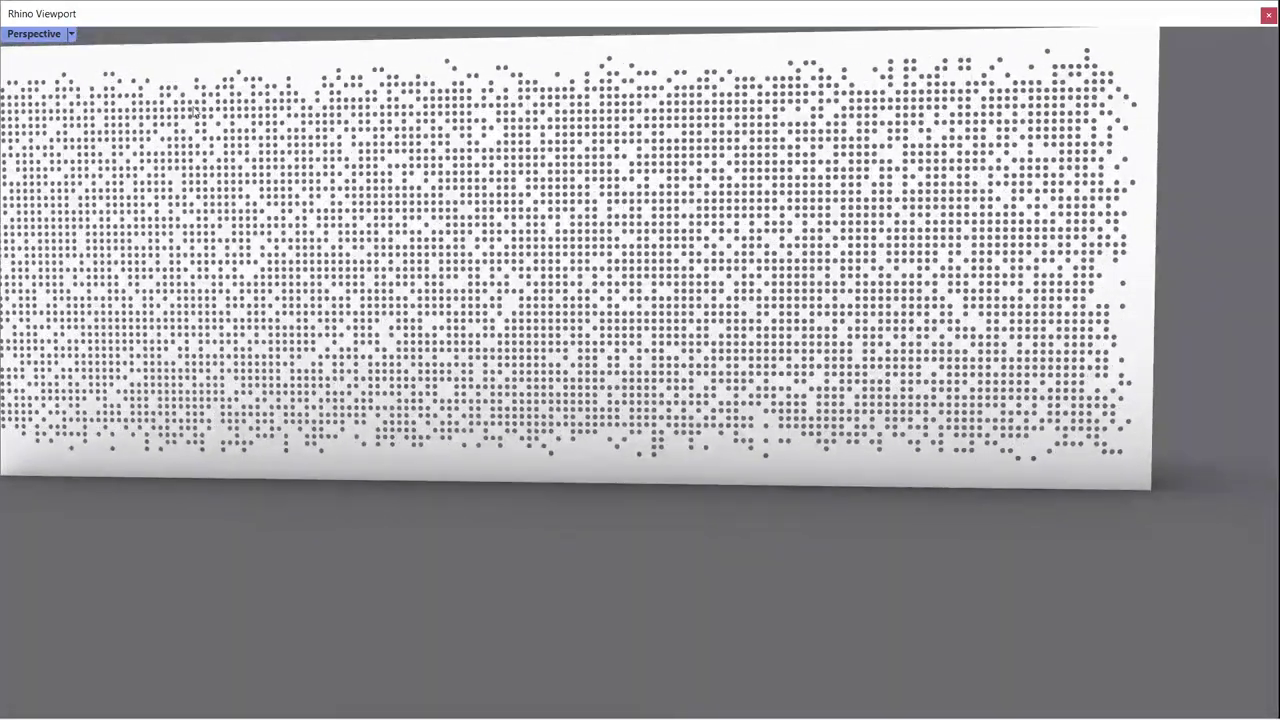
pyautogui.click(76, 34)
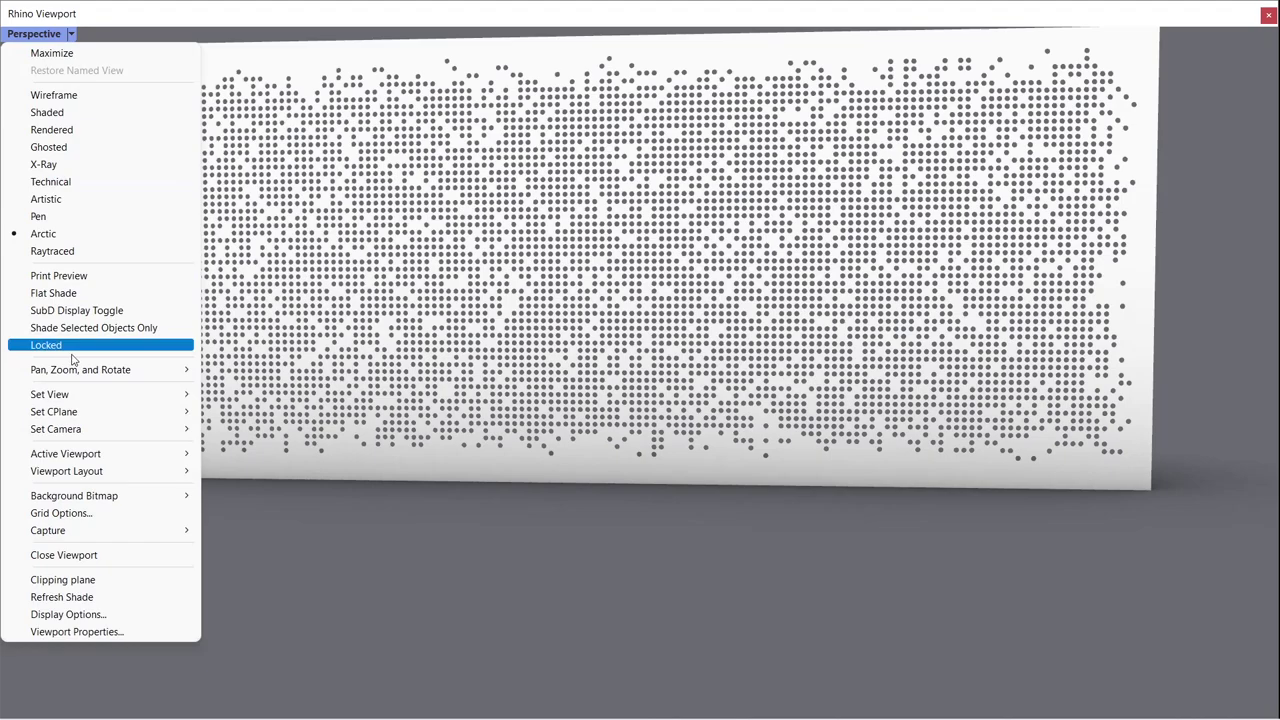
pyautogui.moveTo(182, 402)
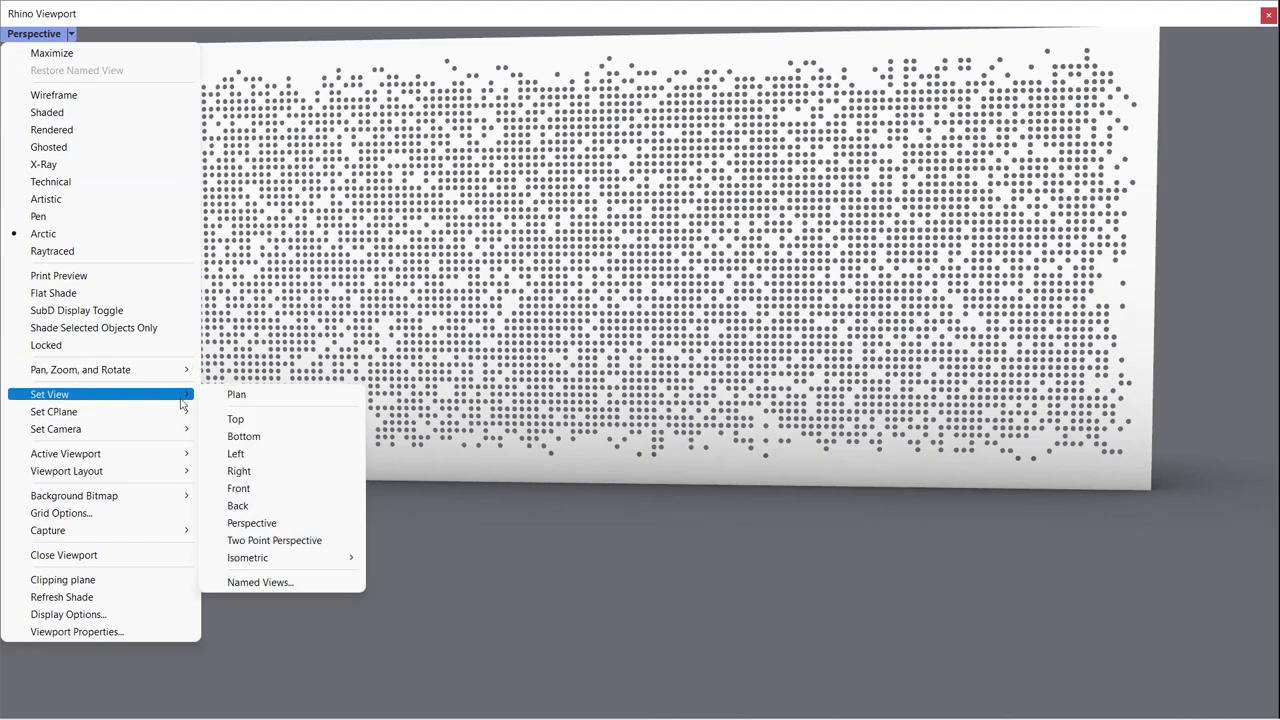
pyautogui.click(245, 488)
pyautogui.moveTo(192, 400); pyautogui.dragTo(284, 474, button='right')
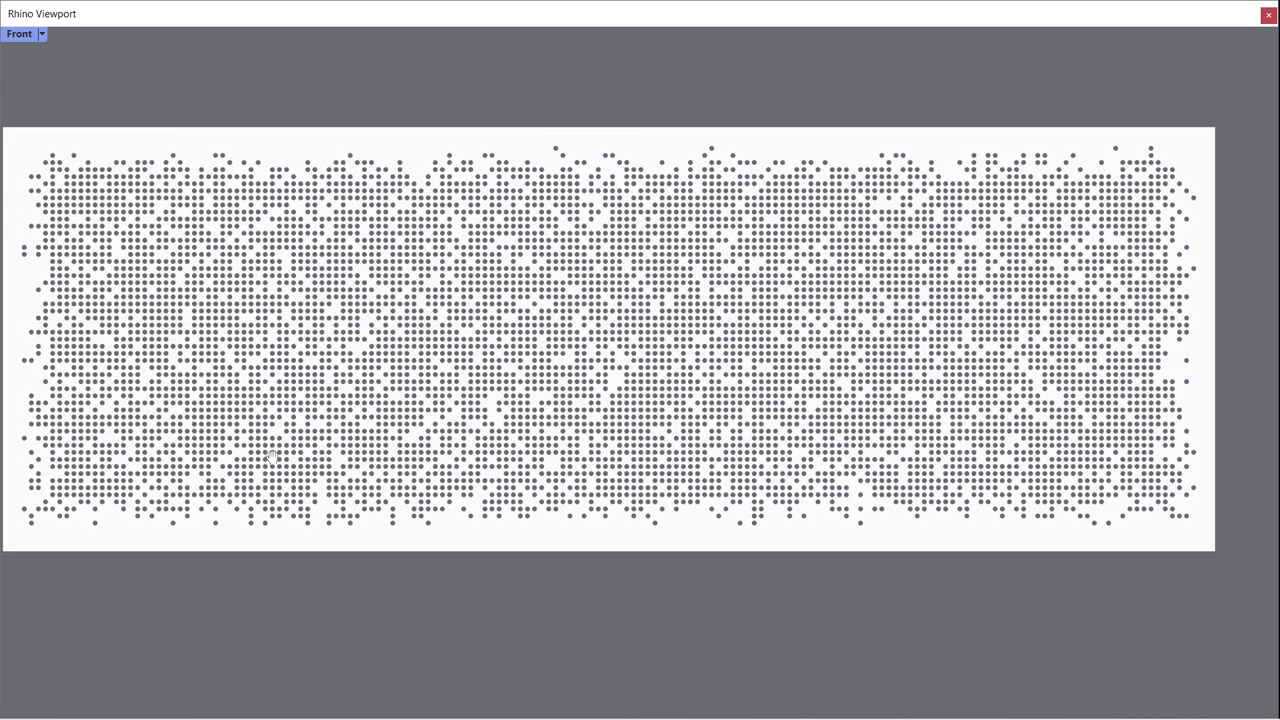
pyautogui.moveTo(81, 460); pyautogui.dragTo(247, 466, button='right')
# - Examine the perforation pattern up close at the panel's lower-left corner, then across the whole panel in the Front view
pyautogui.scroll(15, 171, 486)
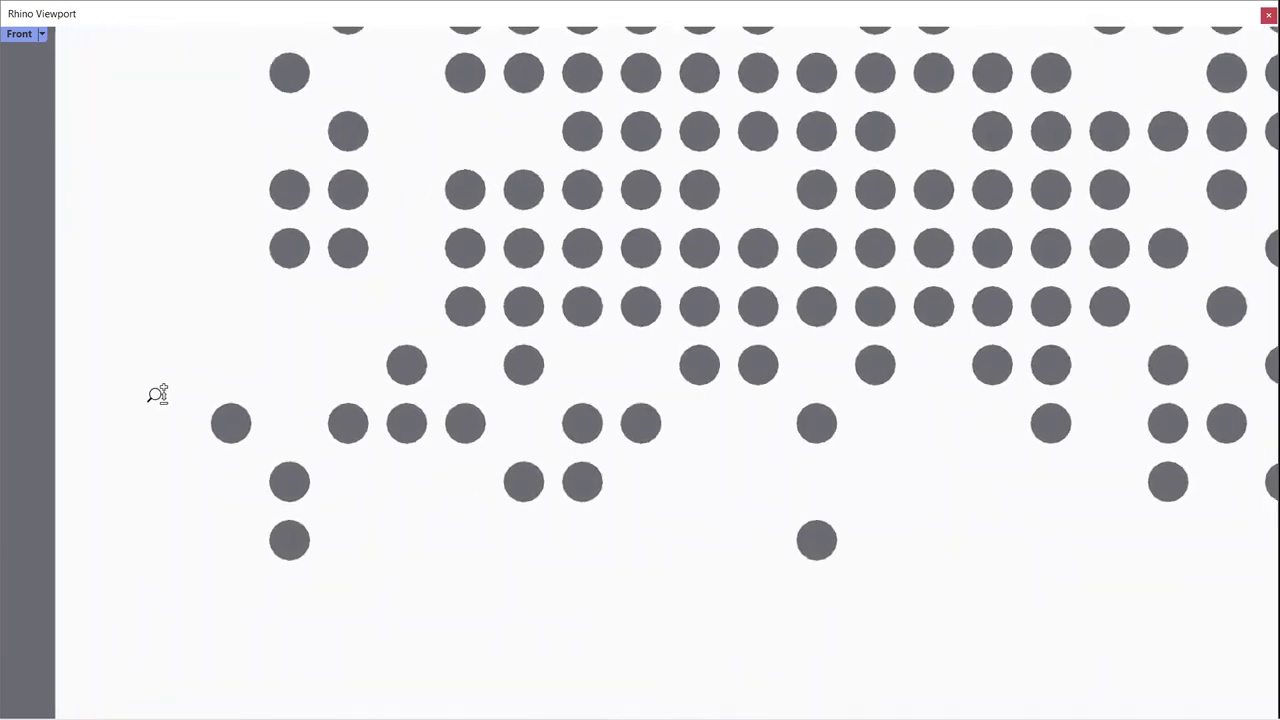
pyautogui.moveTo(387, 279); pyautogui.dragTo(411, 397, button='right')
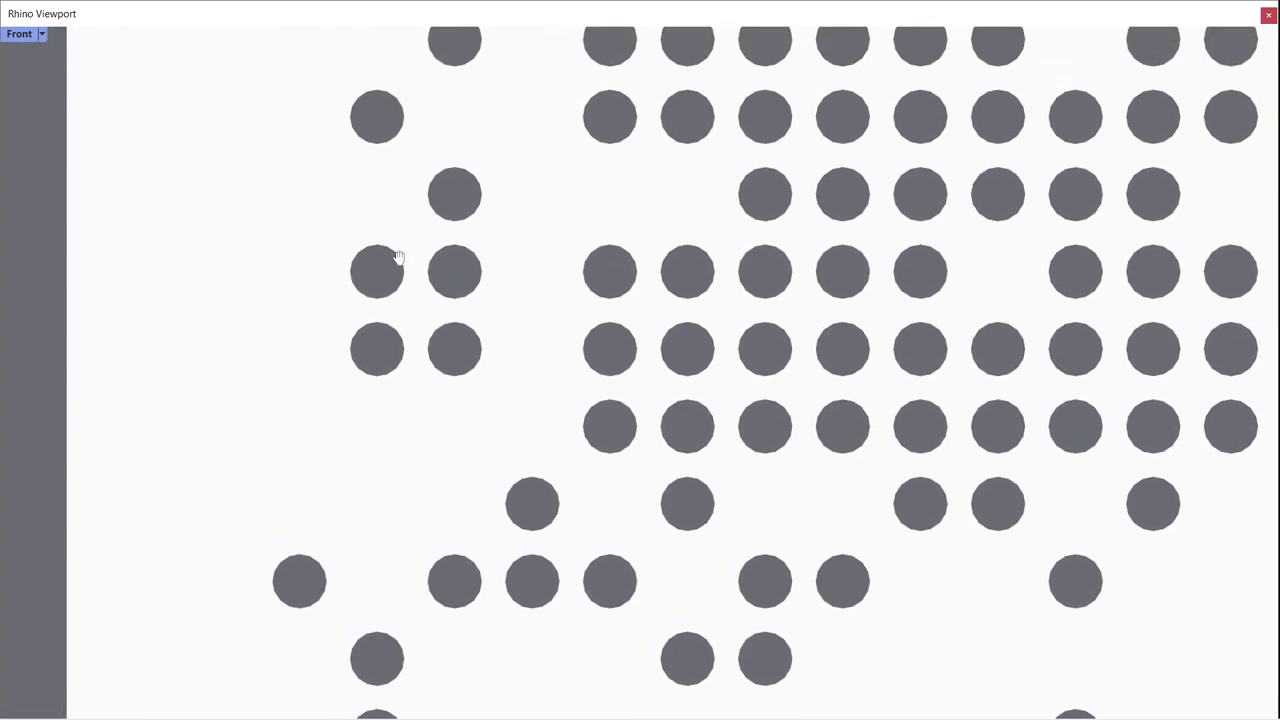
pyautogui.scroll(-10, 374, 191)
pyautogui.scroll(-10, 380, 307)
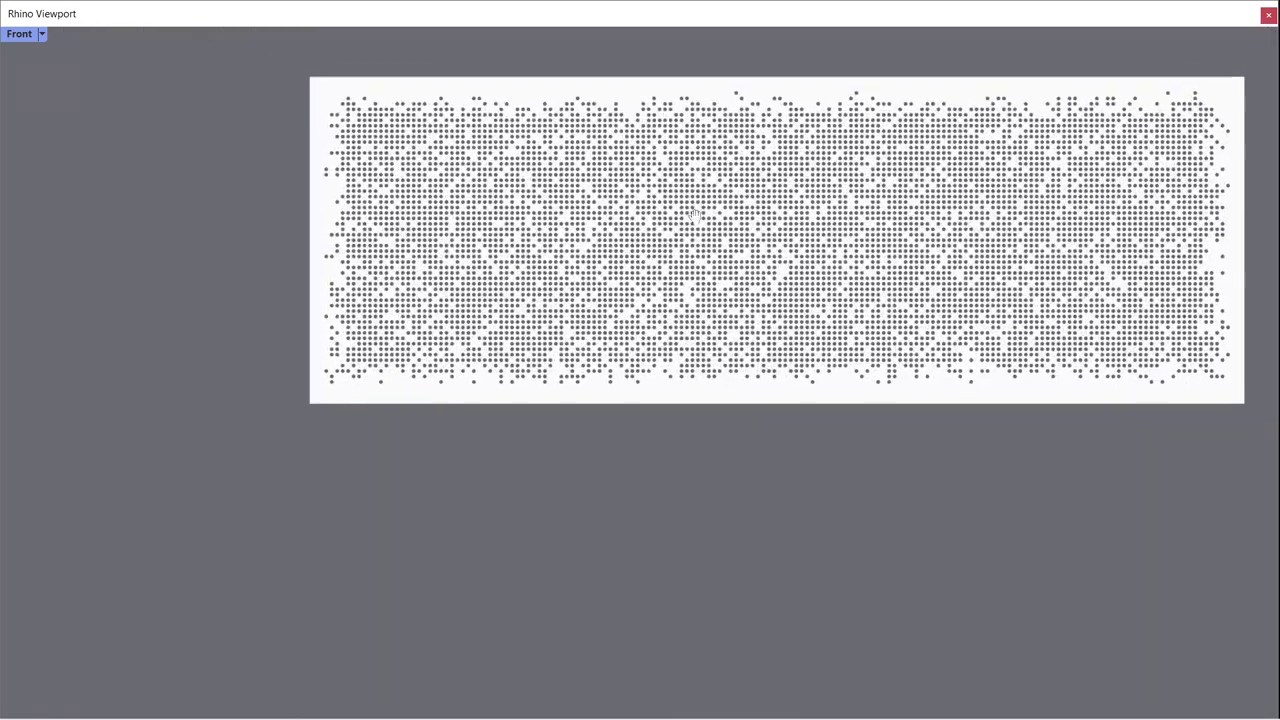
pyautogui.moveTo(694, 215); pyautogui.dragTo(570, 305, button='right')
pyautogui.scroll(5, 588, 277)
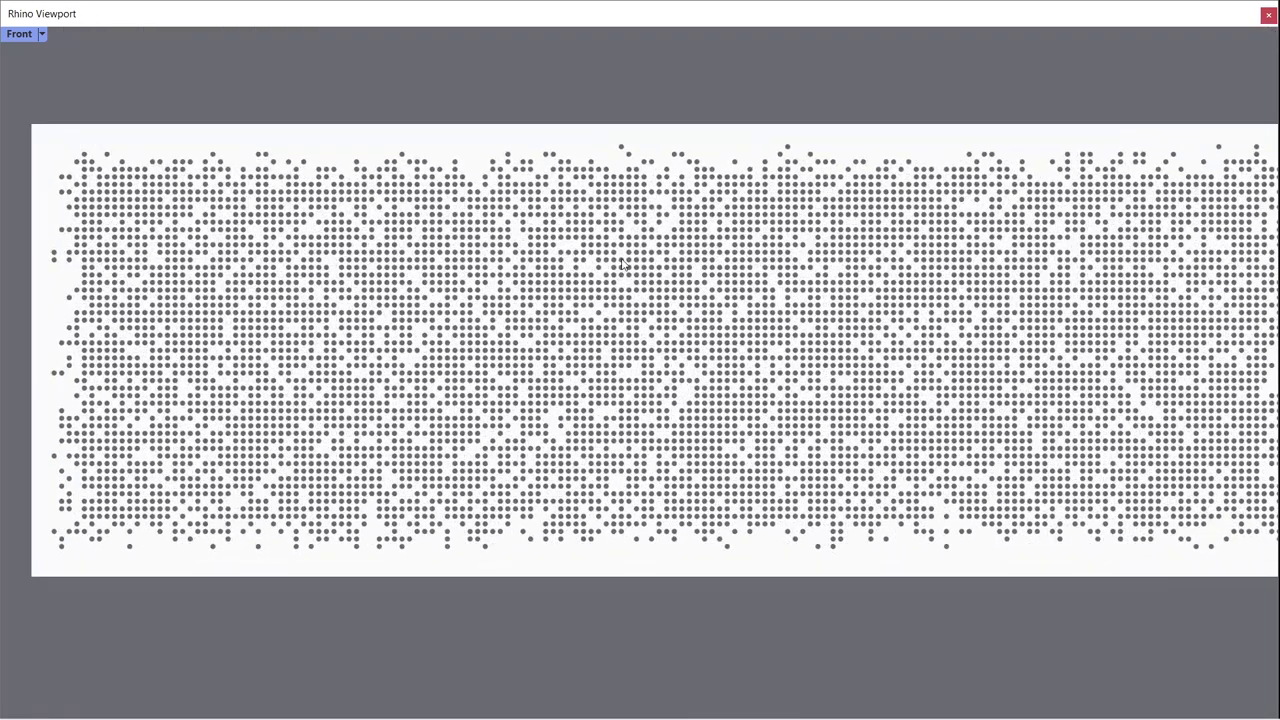
pyautogui.scroll(-1, 624, 263)
pyautogui.moveTo(668, 270); pyautogui.dragTo(628, 267, button='right')
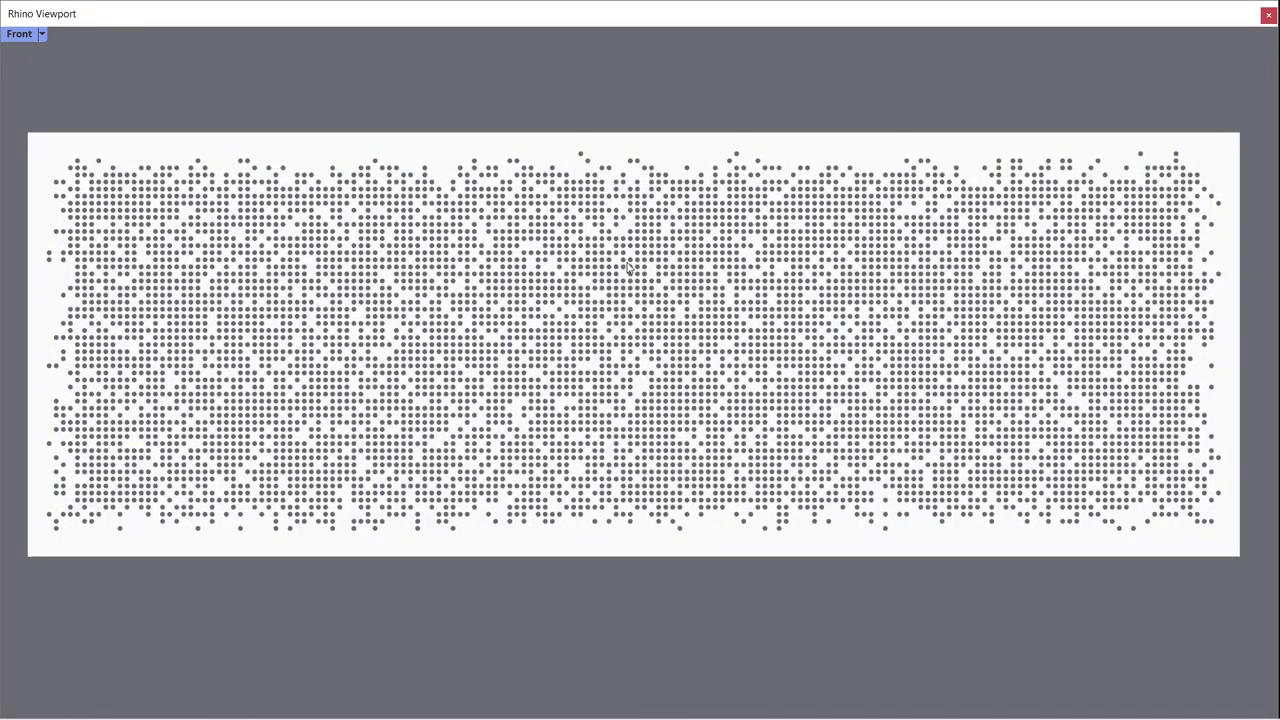